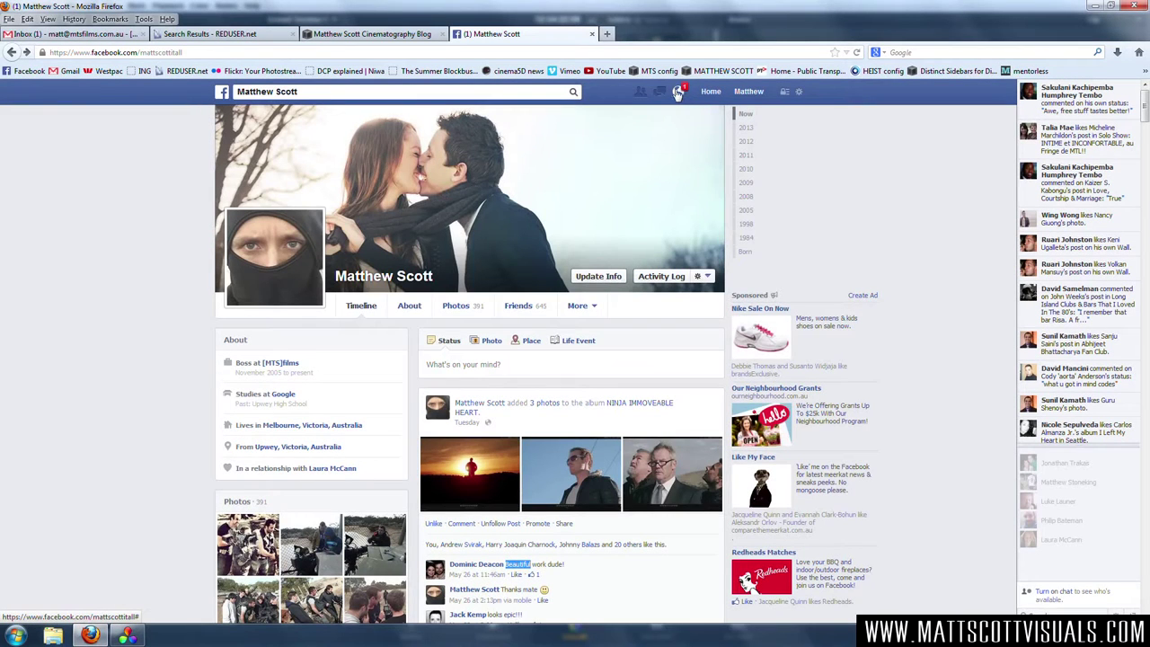
View the newest Facebook notification's group post and browse the photo posts on the personal profile timeline
{"action": "left_click", "coordinate": [681, 94]}
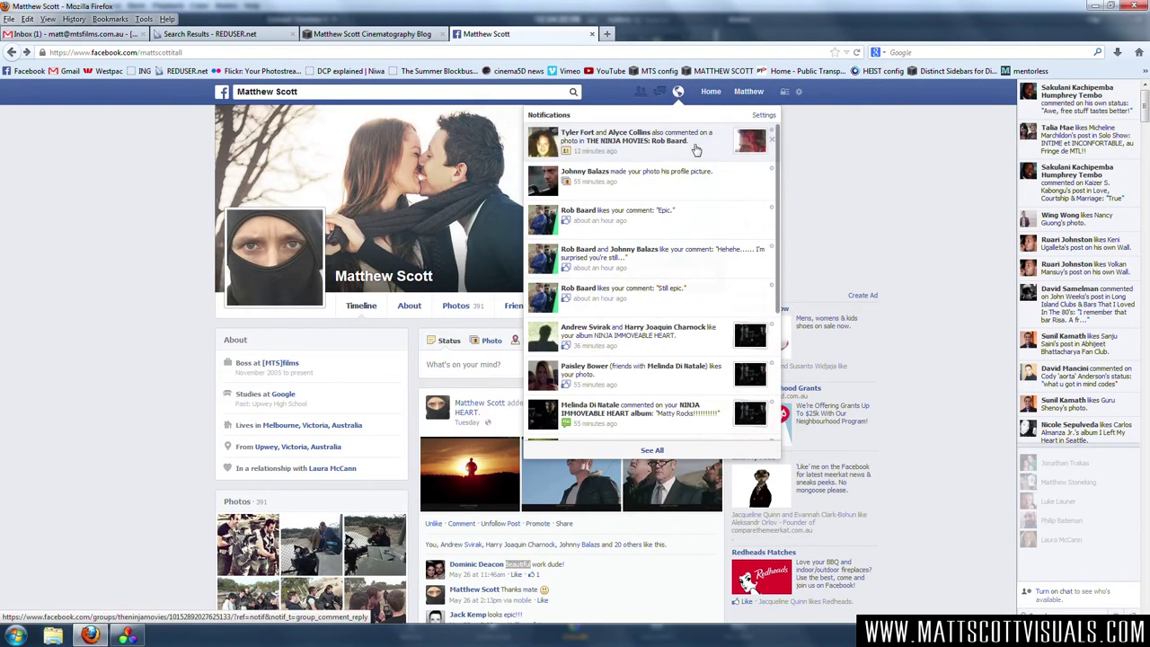
{"action": "left_click", "coordinate": [727, 163]}
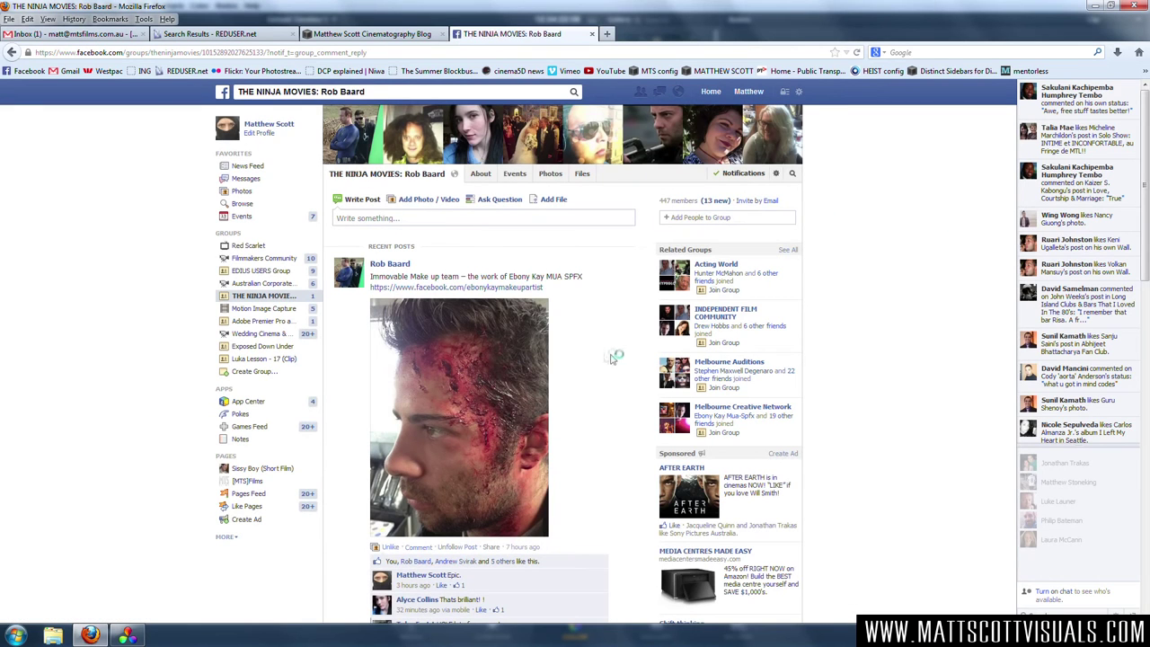
{"action": "left_click", "coordinate": [752, 91]}
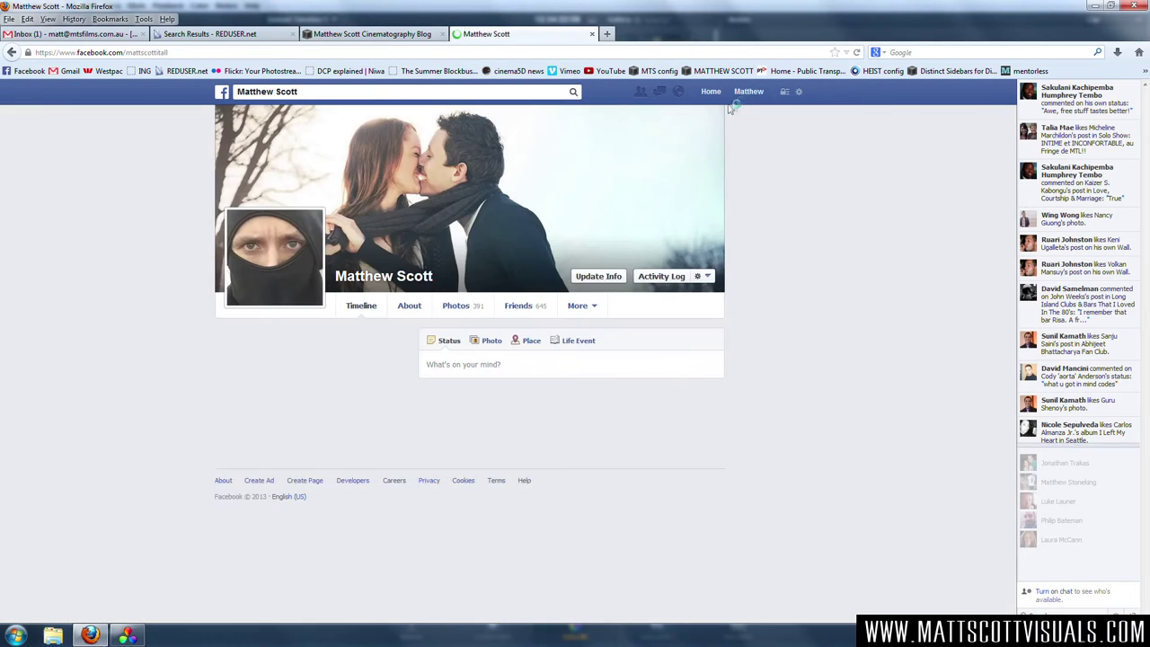
{"action": "scroll", "coordinate": [588, 436], "scroll_direction": "down", "scroll_amount": 4}
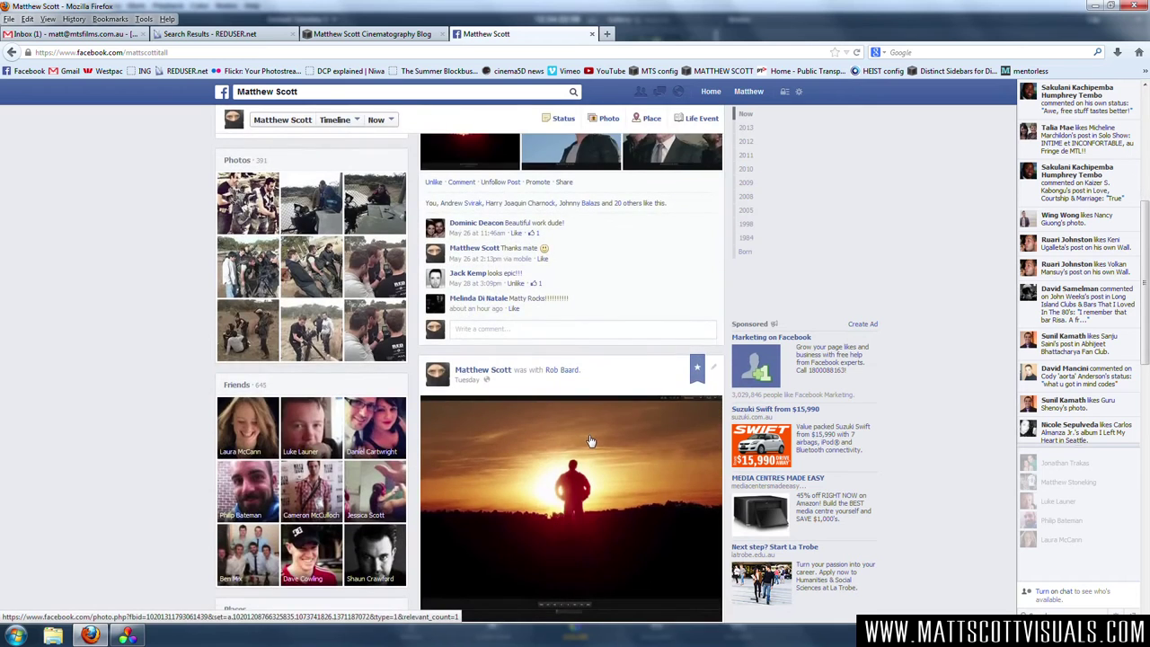
{"action": "scroll", "coordinate": [590, 438], "scroll_direction": "down", "scroll_amount": 4}
{"action": "scroll", "coordinate": [593, 444], "scroll_direction": "up", "scroll_amount": 10}
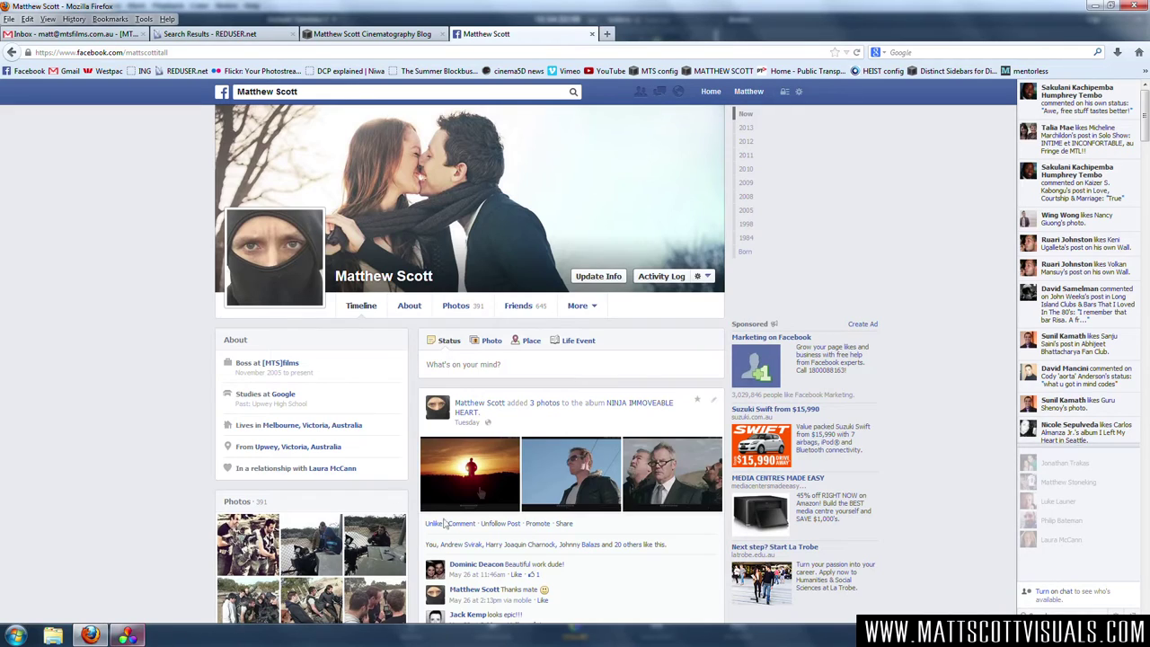
{"action": "scroll", "coordinate": [615, 449], "scroll_direction": "down", "scroll_amount": 4}
{"action": "scroll", "coordinate": [615, 449], "scroll_direction": "down", "scroll_amount": 10}
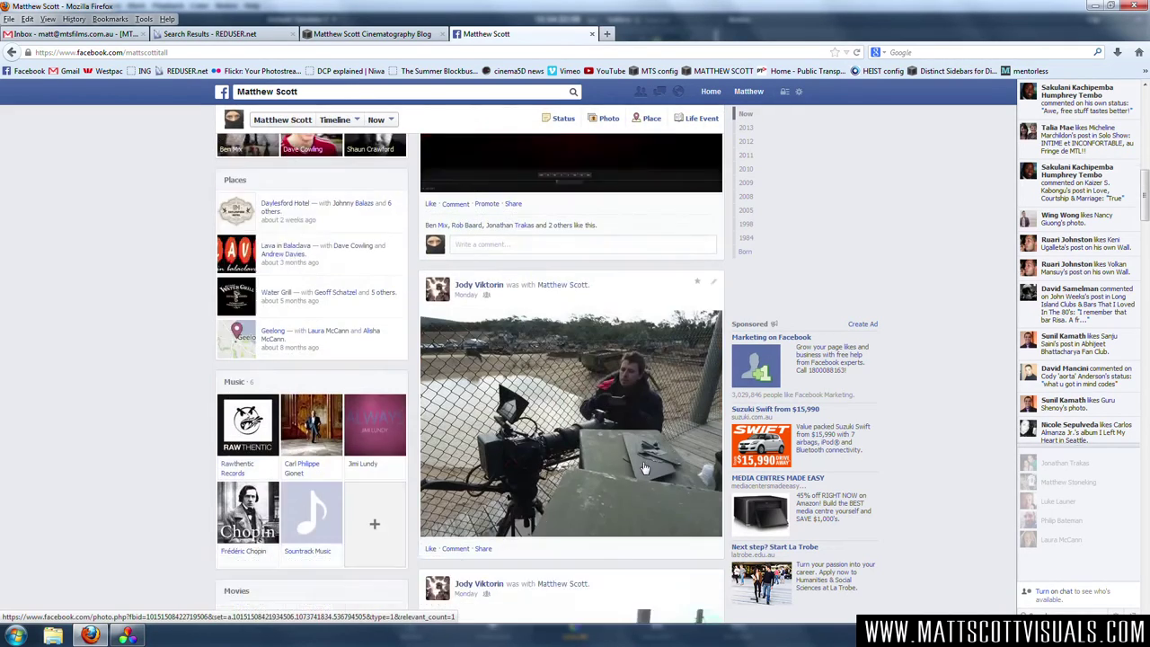
{"action": "scroll", "coordinate": [644, 464], "scroll_direction": "down", "scroll_amount": 5}
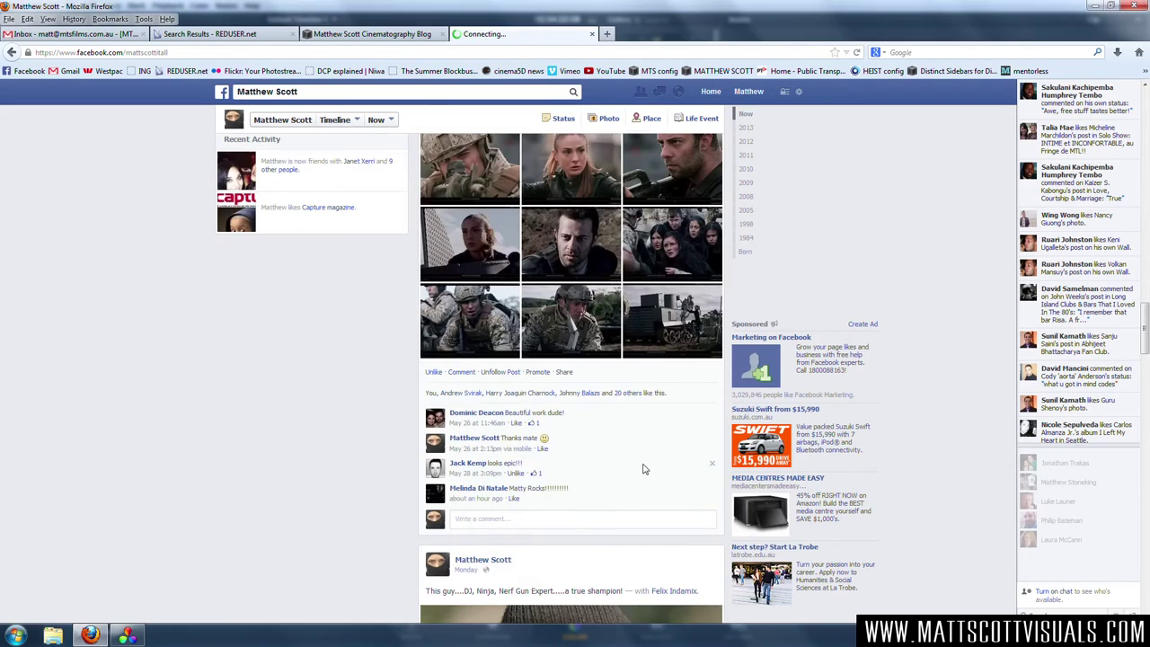
{"action": "scroll", "coordinate": [643, 468], "scroll_direction": "up", "scroll_amount": 4}
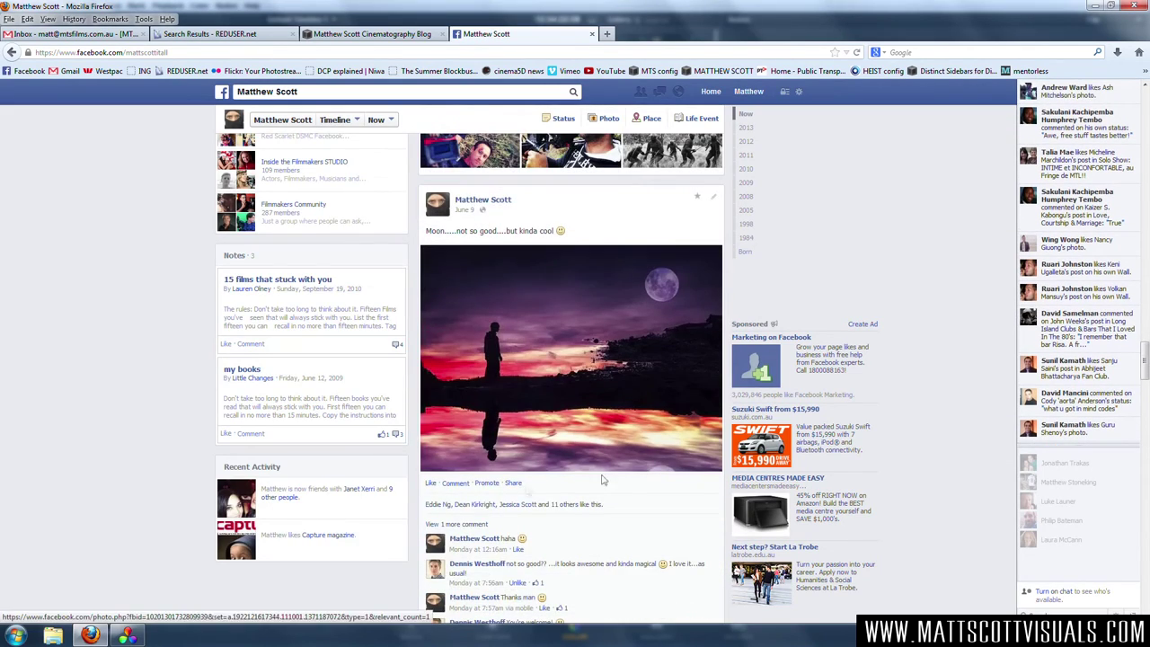
Switch to DaVinci Resolve and exit the full-screen image view
{"action": "left_click", "coordinate": [133, 640]}
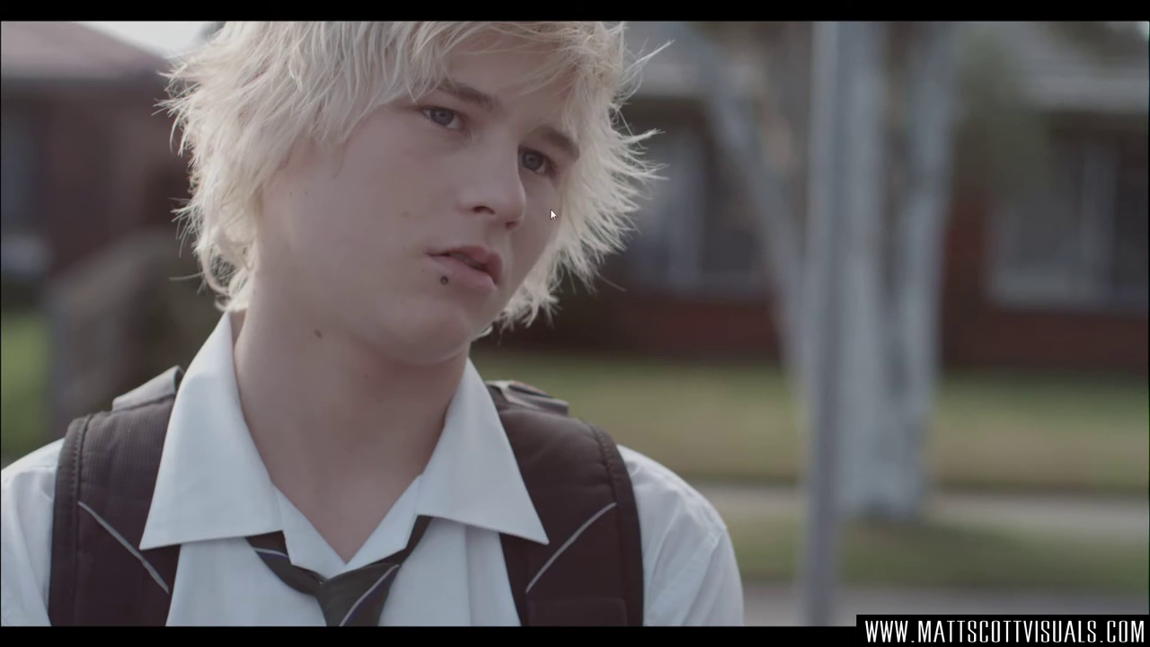
{"action": "key", "text": "Escape"}
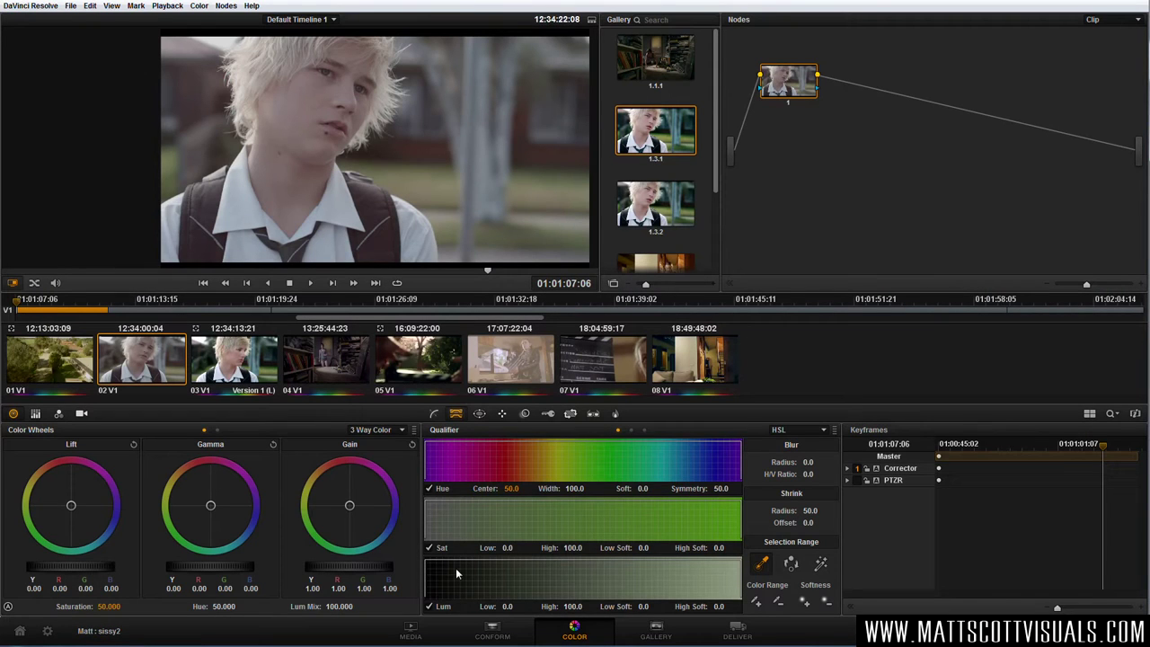
Review the Media and Conform pages, previewing source clip A009_C009_0720RO_001.R3D, and return to the Color page
{"action": "left_click", "coordinate": [411, 632]}
{"action": "left_click", "coordinate": [491, 632]}
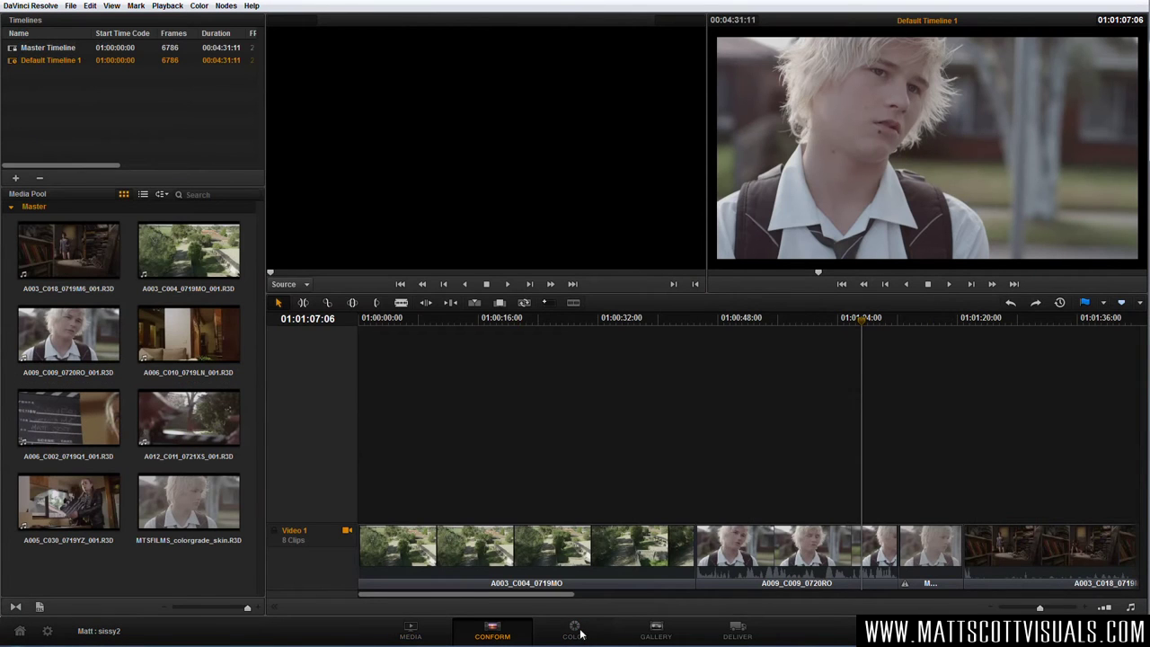
{"action": "left_click", "coordinate": [411, 633]}
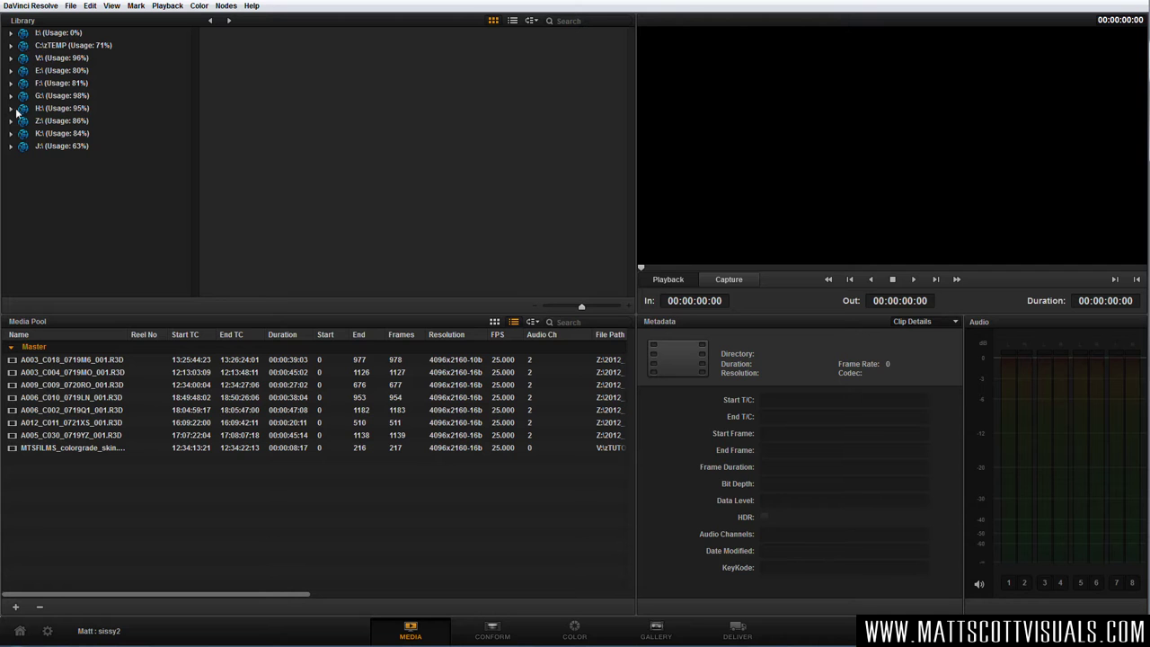
{"action": "left_click", "coordinate": [45, 384]}
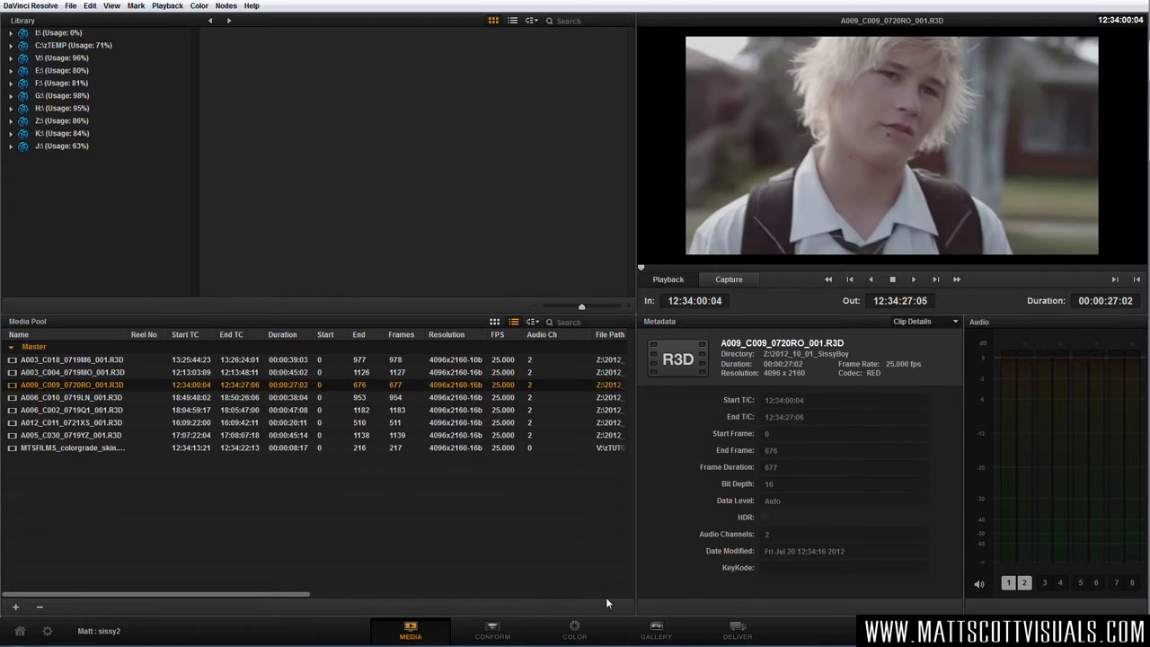
{"action": "left_click", "coordinate": [492, 631]}
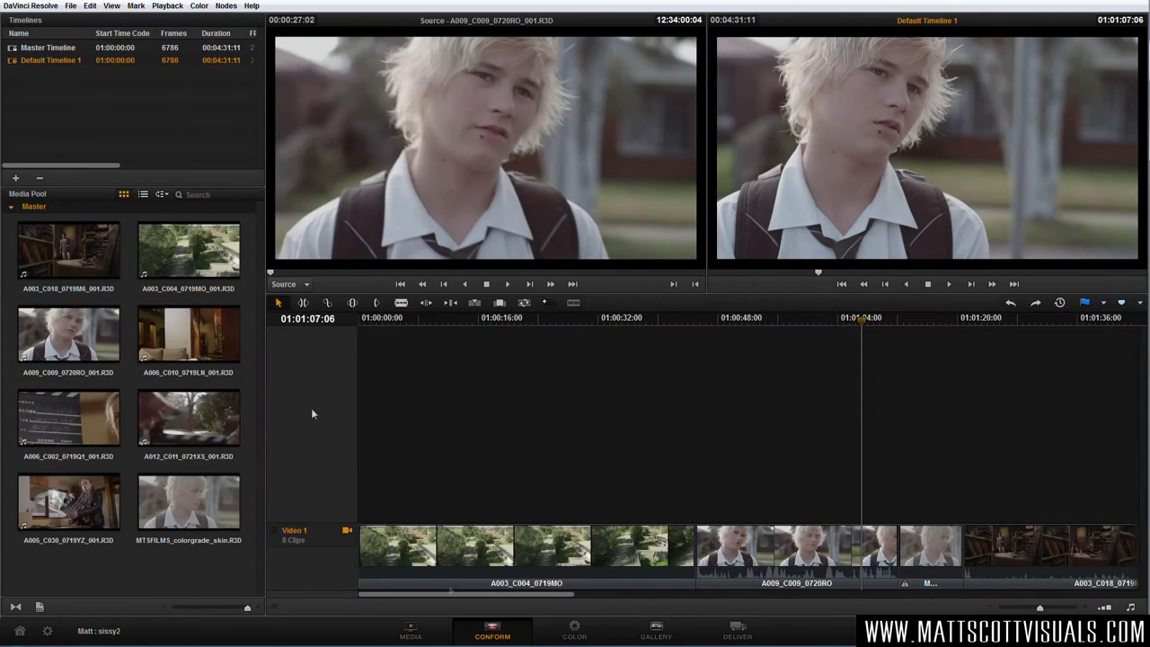
{"action": "left_click", "coordinate": [575, 631]}
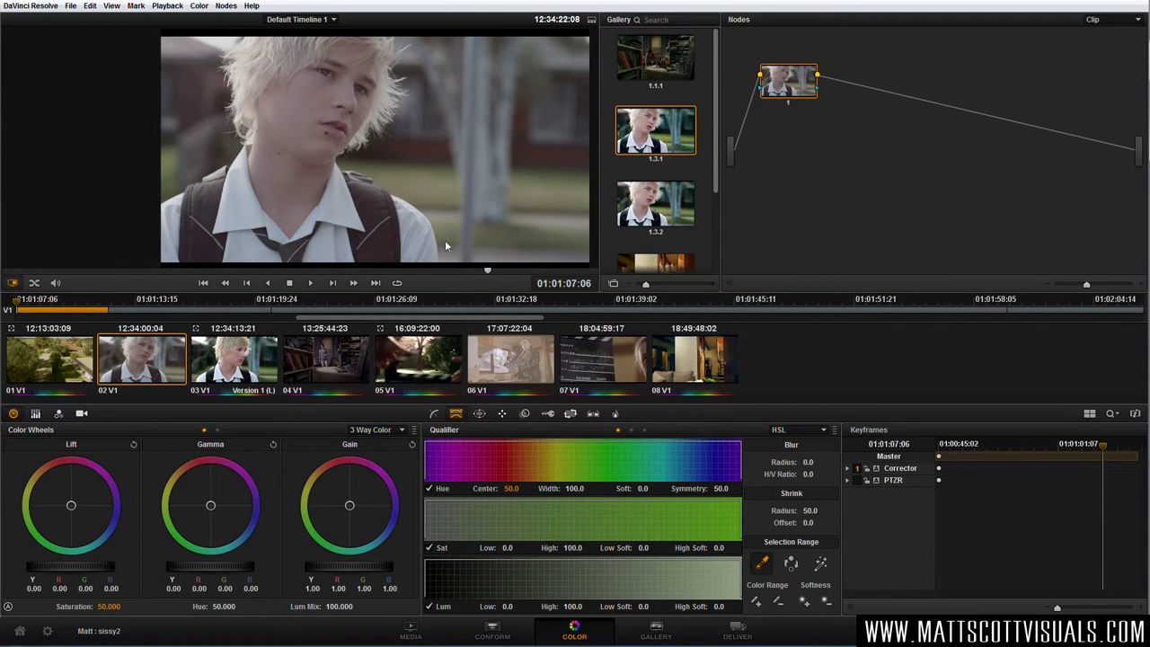
Select graded clip 03 and spread out its BALANCE, skin, hair, shirt and eyes nodes in the node graph
{"action": "left_click", "coordinate": [229, 366]}
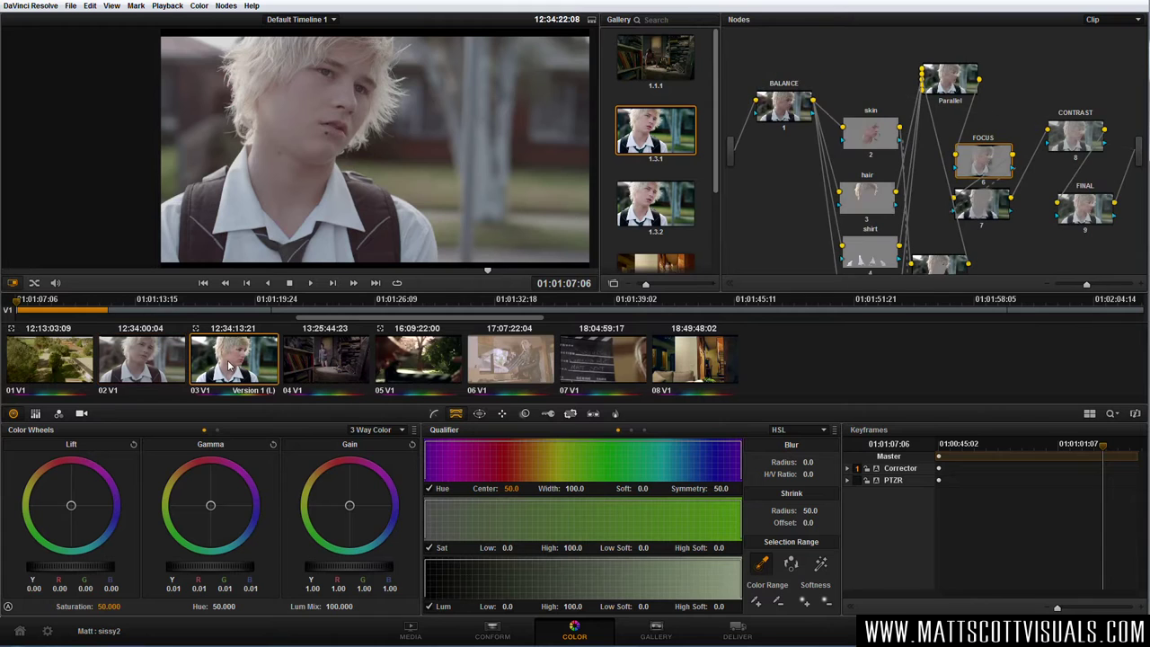
{"action": "left_click_drag", "start_coordinate": [926, 165], "coordinate": [929, 150]}
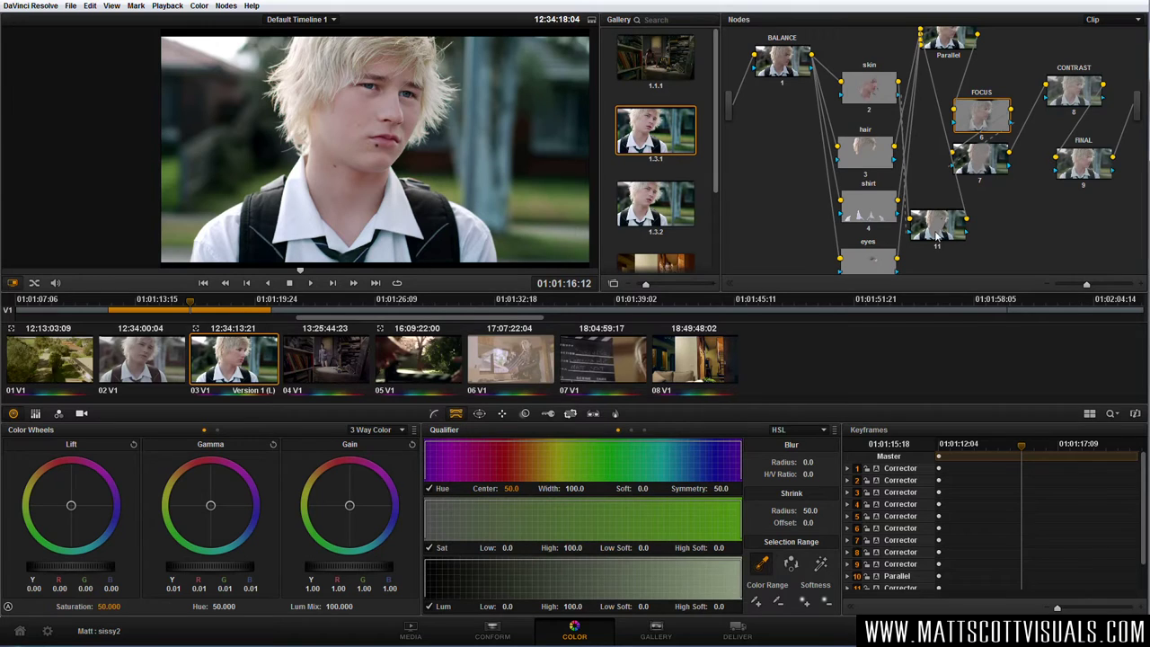
{"action": "mouse_move", "coordinate": [784, 74]}
{"action": "left_mouse_down"}
{"action": "mouse_move", "coordinate": [791, 137]}
{"action": "mouse_move", "coordinate": [770, 166]}
{"action": "left_mouse_up"}
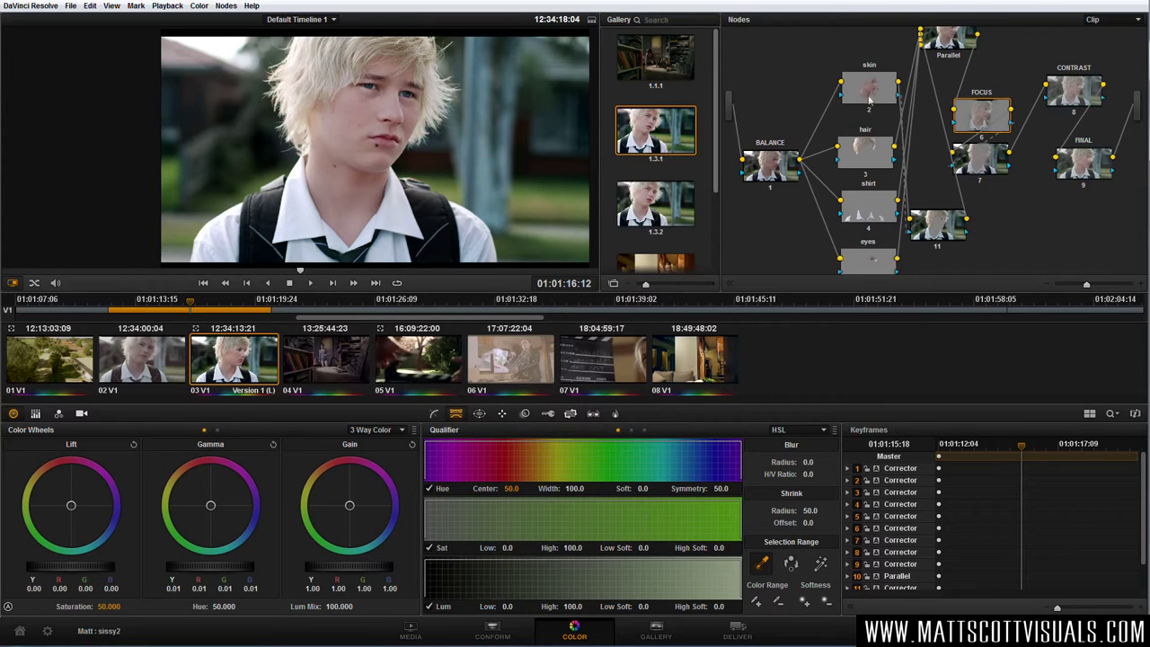
{"action": "left_click_drag", "start_coordinate": [870, 106], "coordinate": [868, 88]}
{"action": "left_click_drag", "start_coordinate": [869, 155], "coordinate": [867, 129]}
{"action": "left_click_drag", "start_coordinate": [869, 208], "coordinate": [867, 188]}
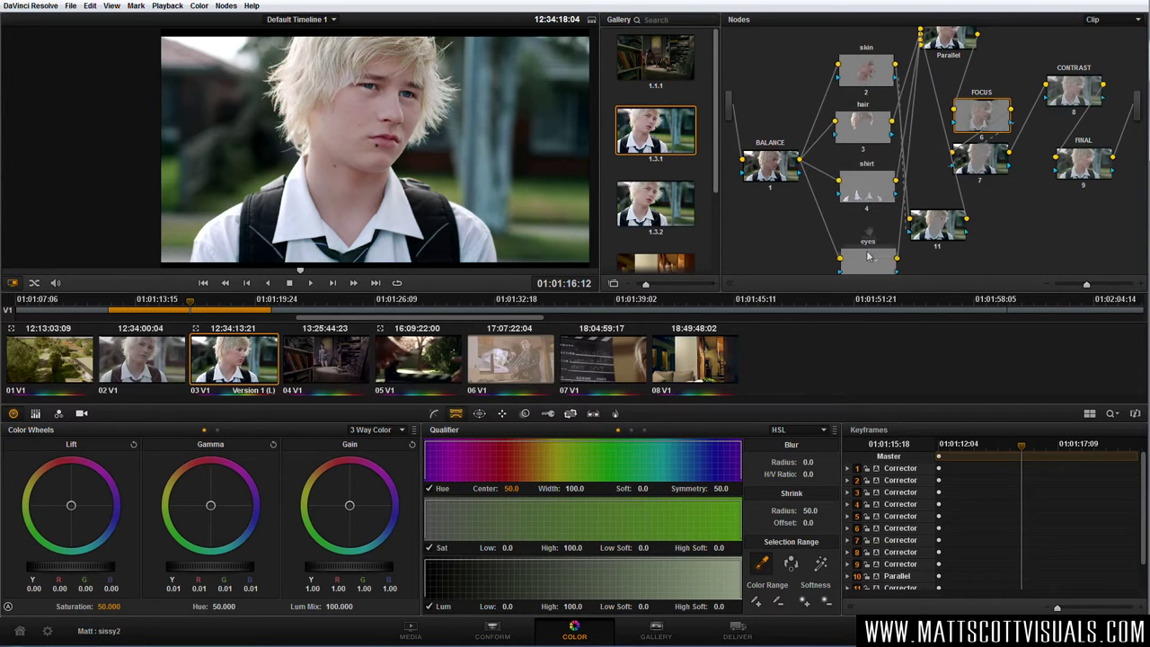
{"action": "left_click_drag", "start_coordinate": [868, 256], "coordinate": [872, 224]}
Reposition the FOCUS node, node 7, and the CONTRAST and FINAL nodes so their connections are easier to read
{"action": "left_click_drag", "start_coordinate": [984, 161], "coordinate": [1008, 180]}
{"action": "left_click_drag", "start_coordinate": [980, 115], "coordinate": [999, 112]}
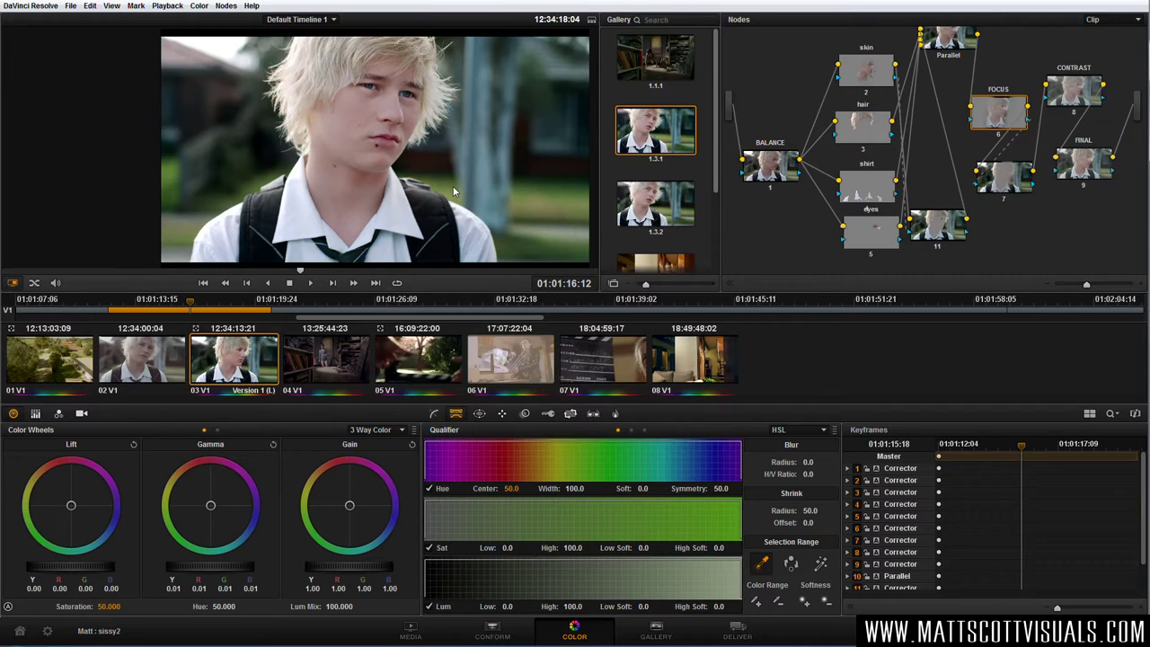
{"action": "left_click_drag", "start_coordinate": [1056, 86], "coordinate": [1062, 84]}
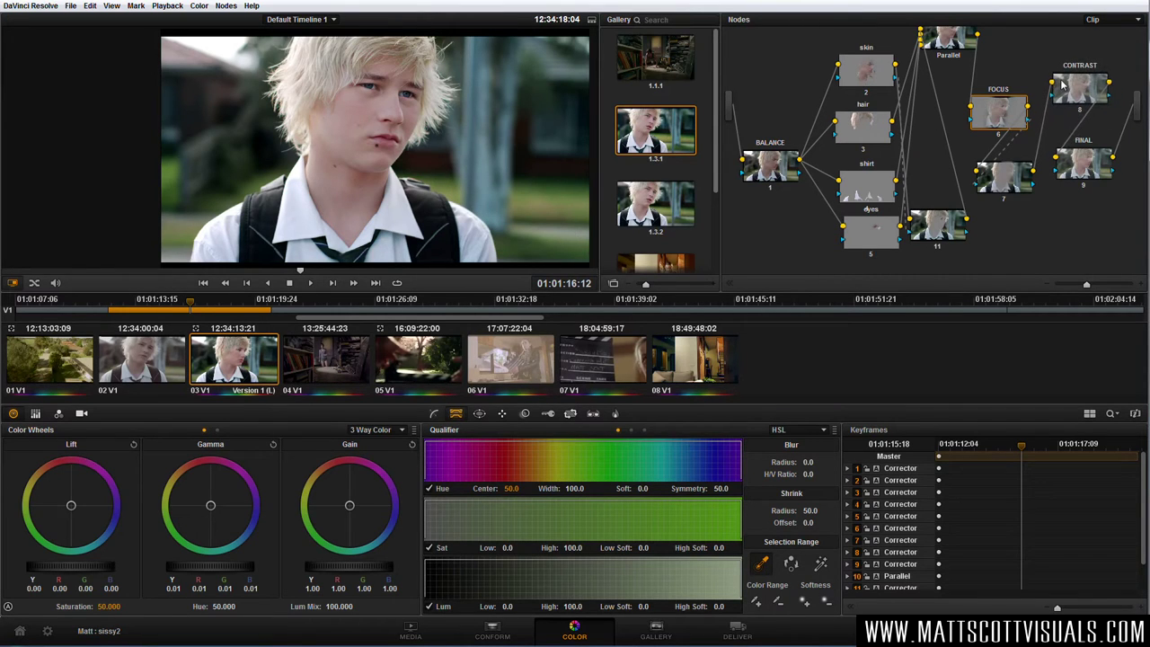
{"action": "left_click_drag", "start_coordinate": [1106, 173], "coordinate": [1114, 177]}
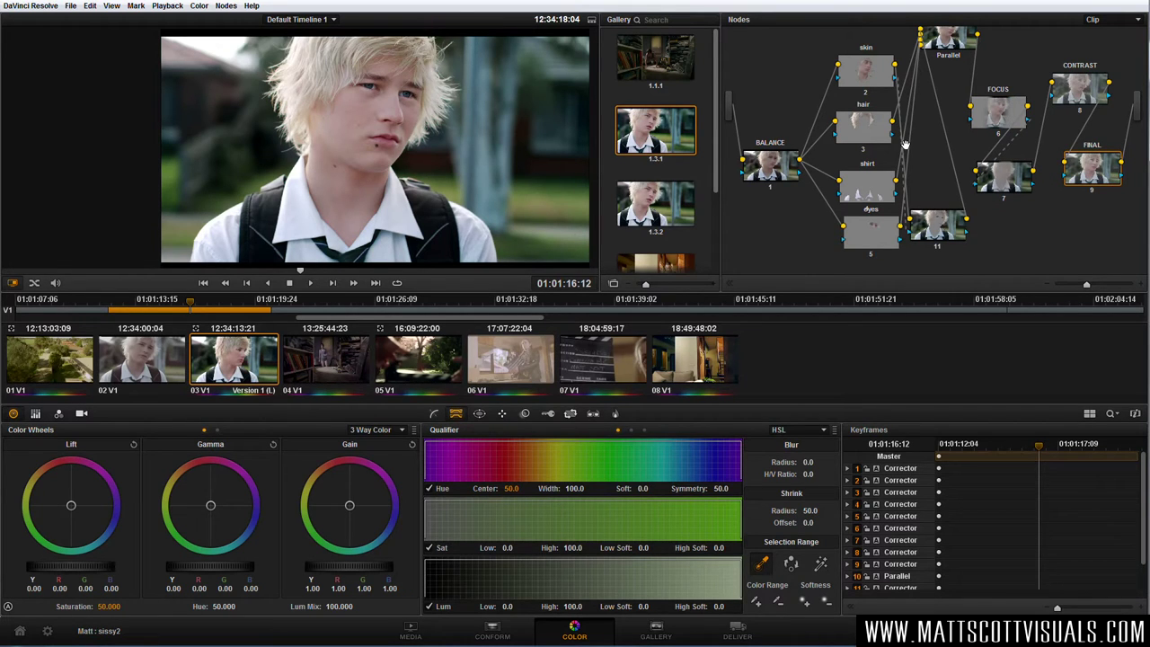
Select ungraded clip 02, park the playhead at 01:01:01:15 and check the frame in full screen
{"action": "left_click", "coordinate": [166, 367]}
{"action": "left_click_drag", "start_coordinate": [290, 300], "coordinate": [325, 302]}
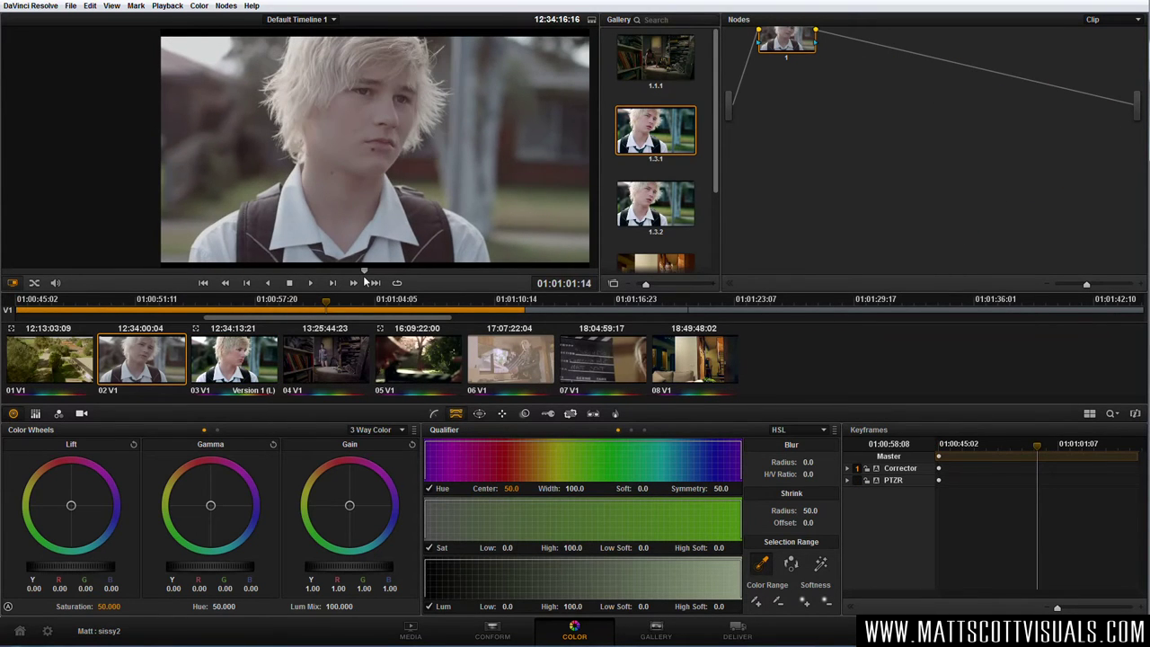
{"action": "key", "text": "Right"}
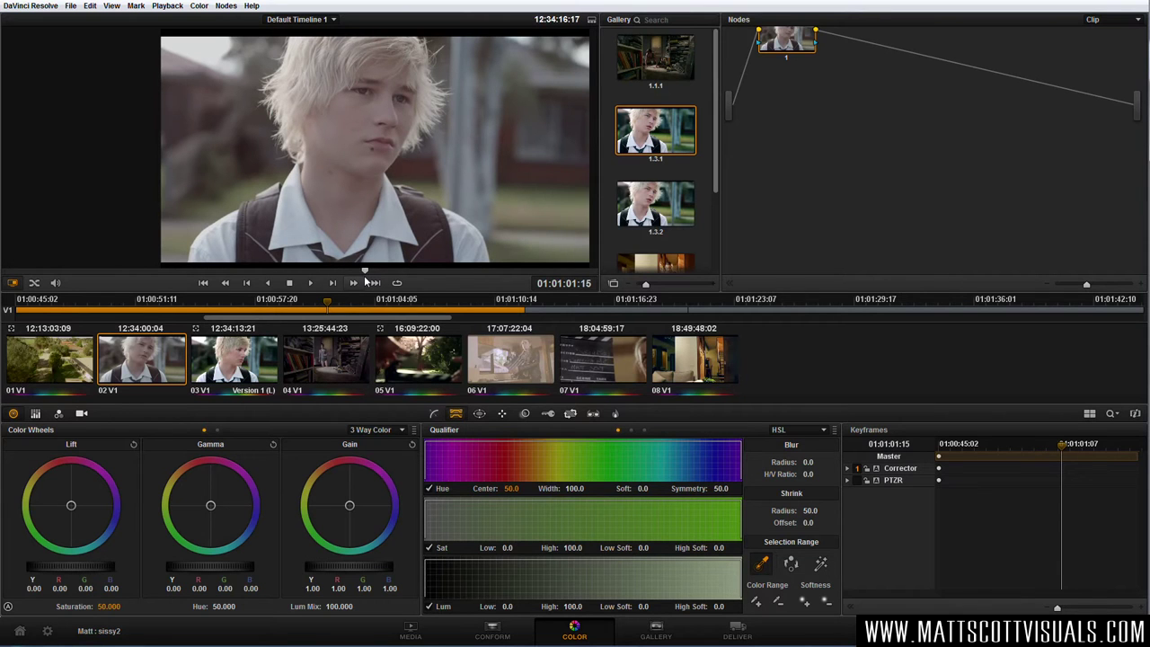
{"action": "key", "text": "ctrl+f"}
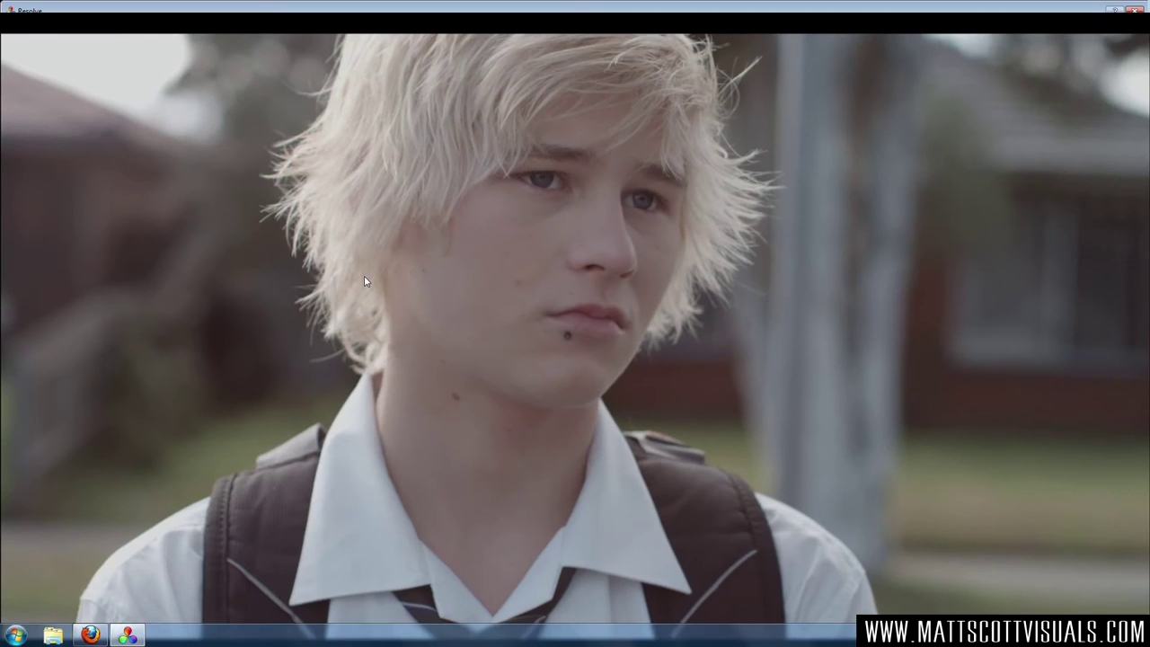
{"action": "key", "text": "ctrl+f"}
In clip 02's Camera Raw settings, decode using Clip and set the gamma curve to REDlog Film
{"action": "left_click", "coordinate": [82, 414]}
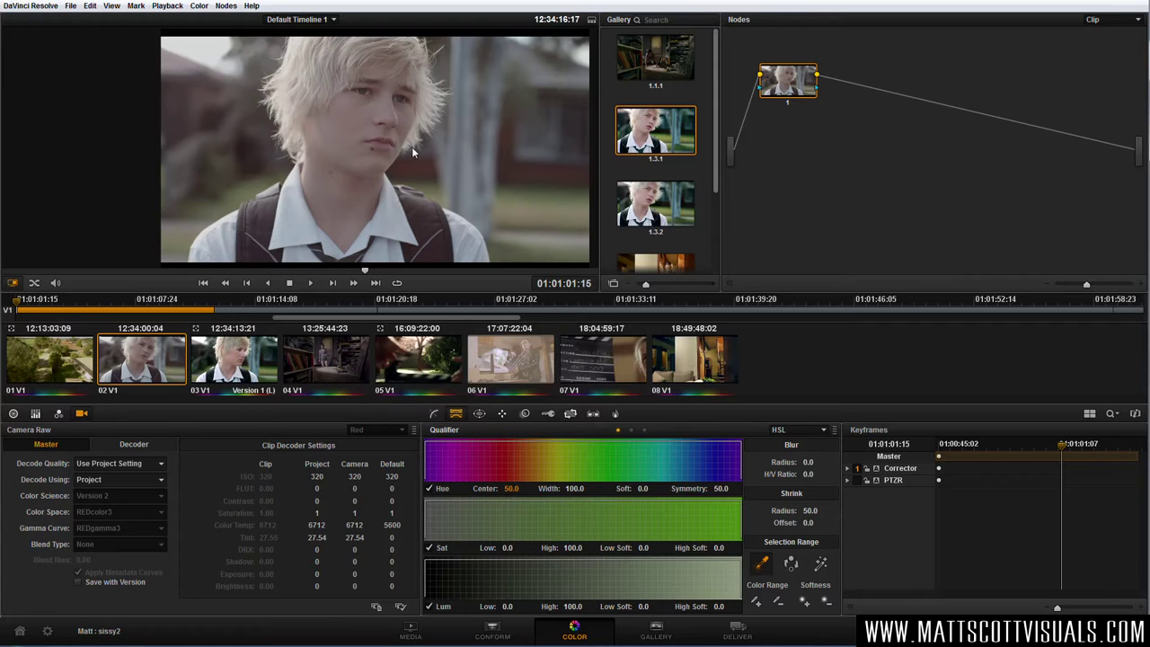
{"action": "left_click", "coordinate": [112, 479]}
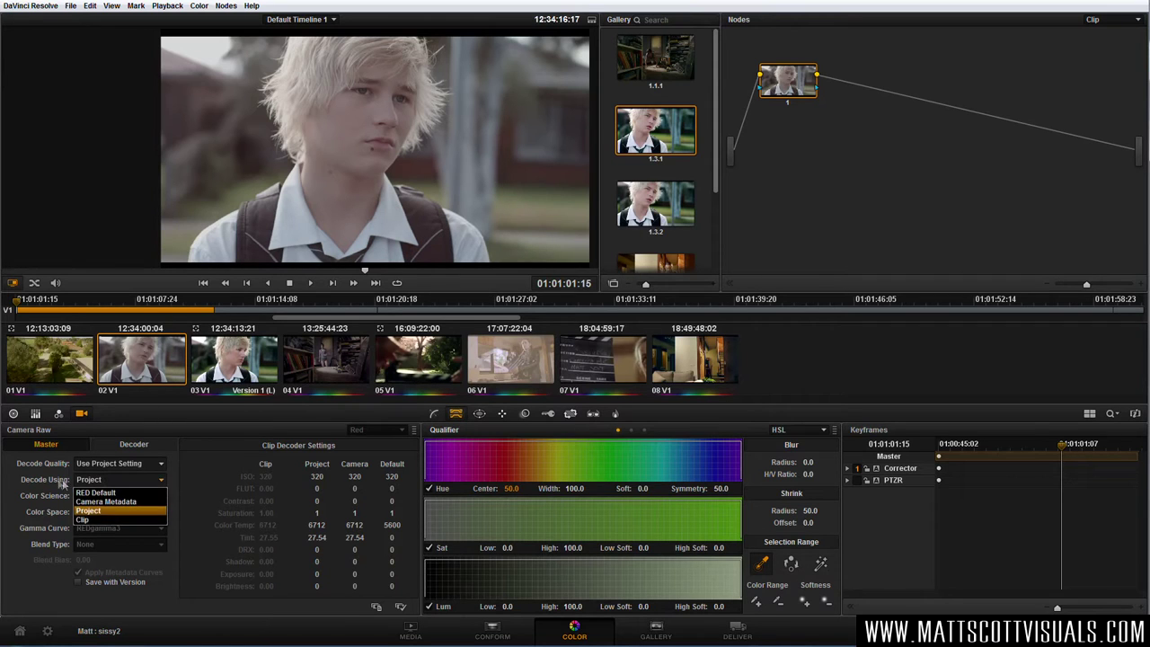
{"action": "left_click", "coordinate": [101, 518]}
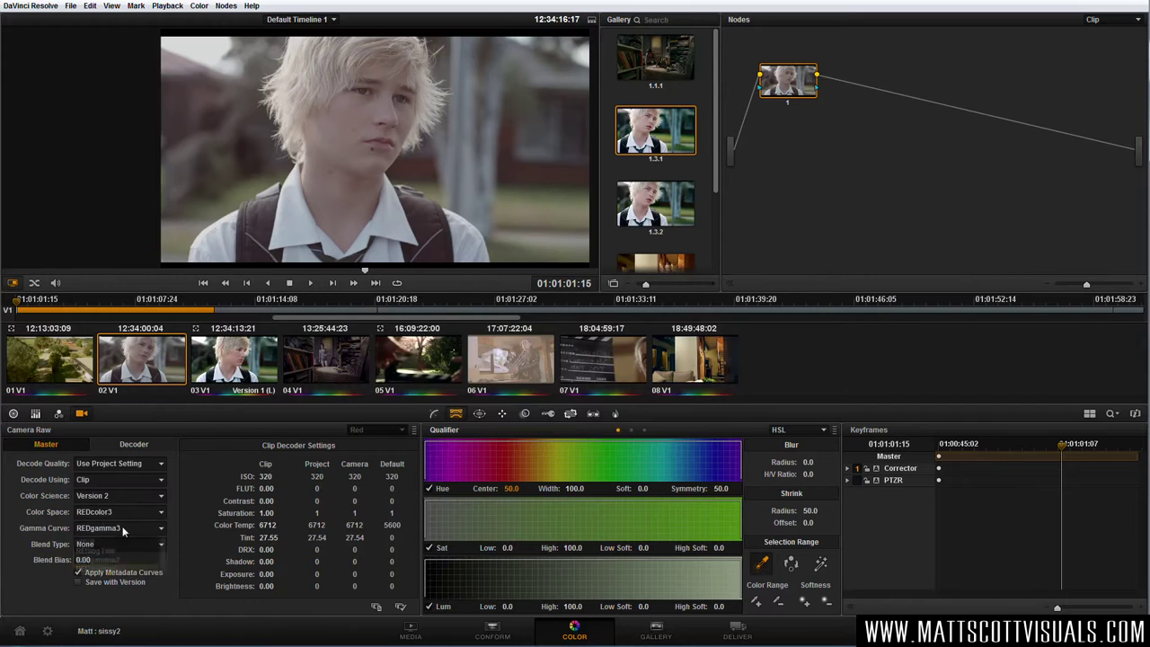
{"action": "left_click", "coordinate": [126, 529]}
{"action": "left_click", "coordinate": [116, 603]}
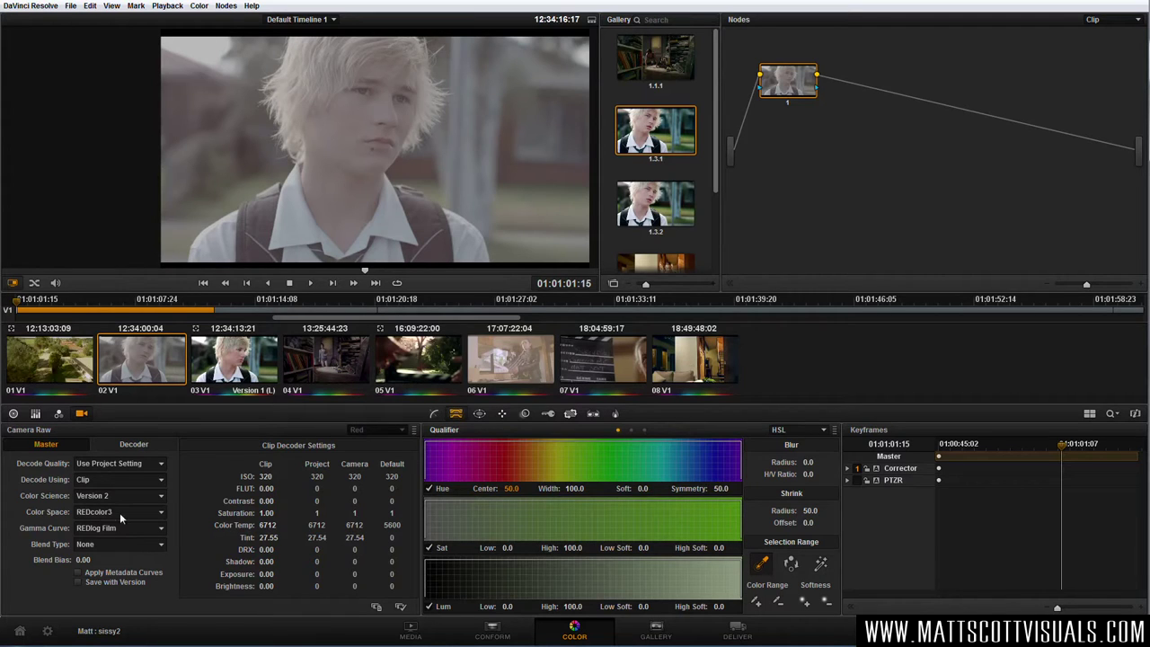
{"action": "left_click", "coordinate": [120, 512]}
{"action": "left_click", "coordinate": [120, 512]}
Inspect clip 02's flat image up close and show the video scopes for it
{"action": "double_click", "coordinate": [649, 136]}
{"action": "left_click_drag", "start_coordinate": [352, 165], "coordinate": [452, 148]}
{"action": "left_click_drag", "start_coordinate": [395, 254], "coordinate": [387, 213]}
{"action": "scroll", "coordinate": [393, 217], "scroll_direction": "up", "scroll_amount": 4}
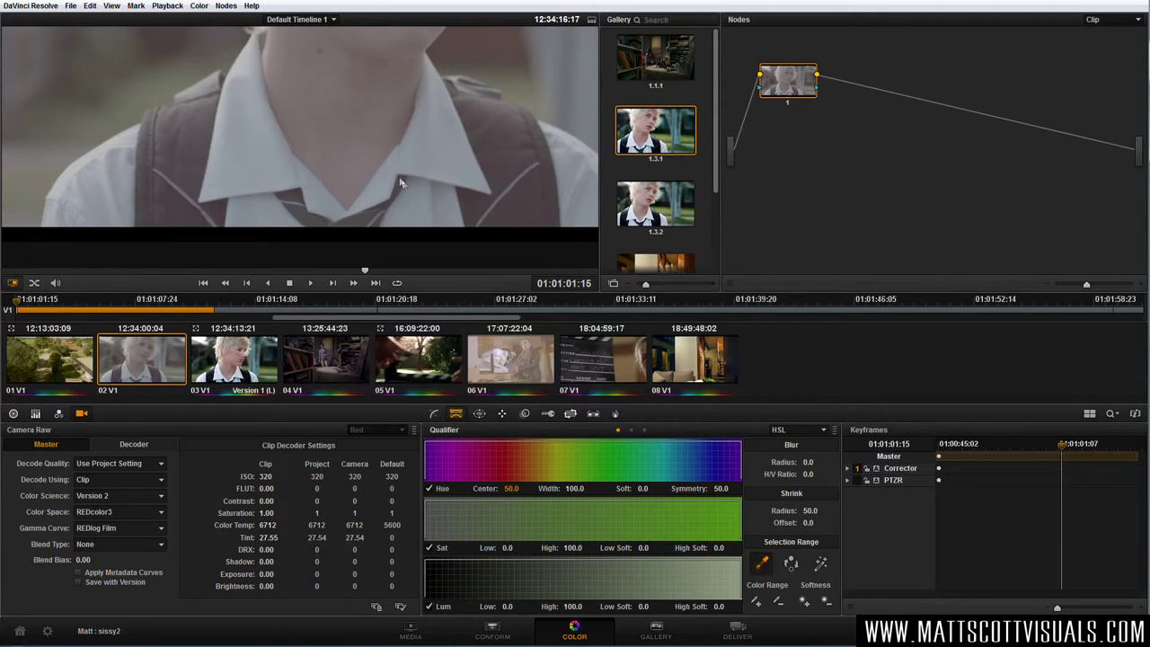
{"action": "left_click_drag", "start_coordinate": [309, 204], "coordinate": [317, 227]}
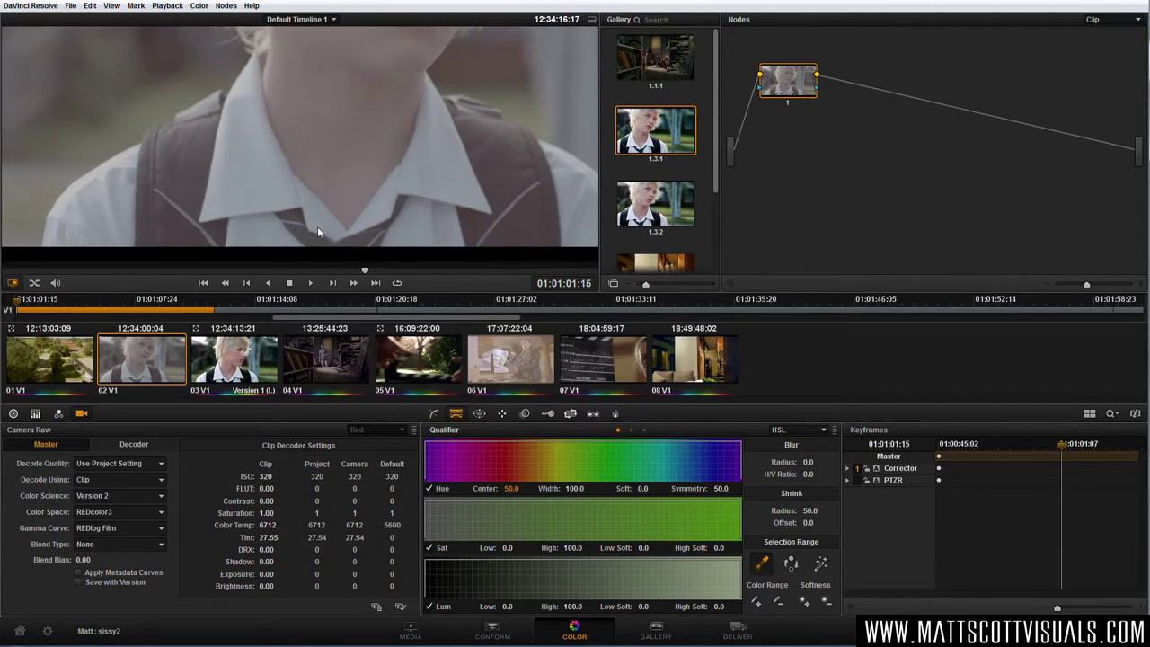
{"action": "scroll", "coordinate": [383, 187], "scroll_direction": "down", "scroll_amount": 4}
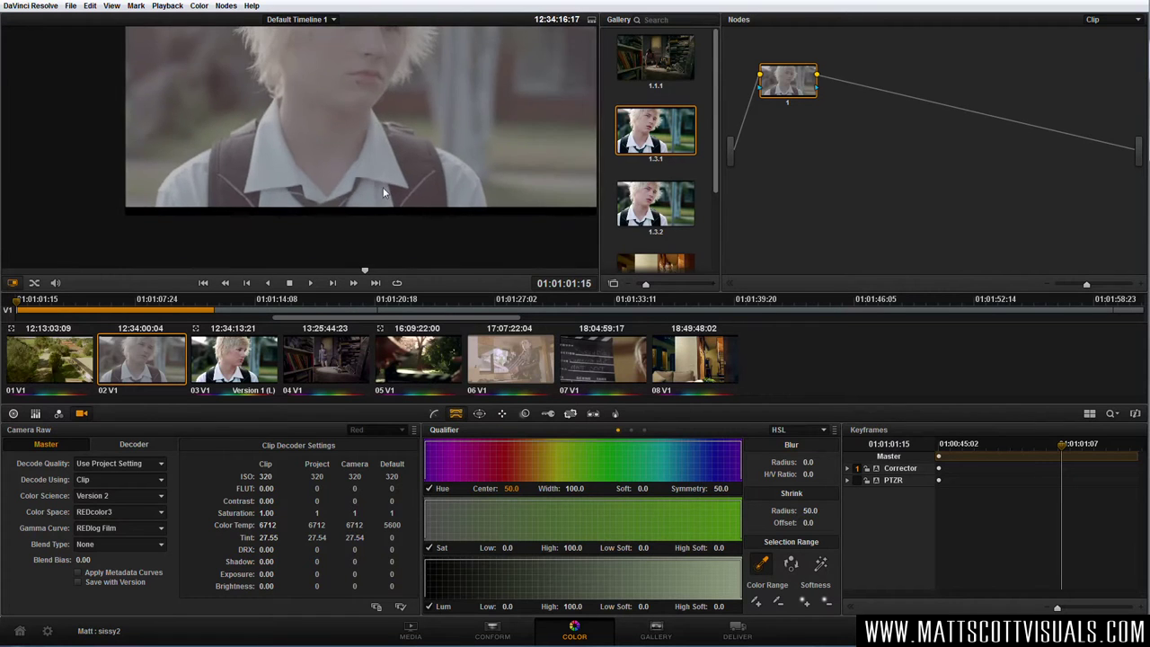
{"action": "scroll", "coordinate": [379, 209], "scroll_direction": "up", "scroll_amount": 4}
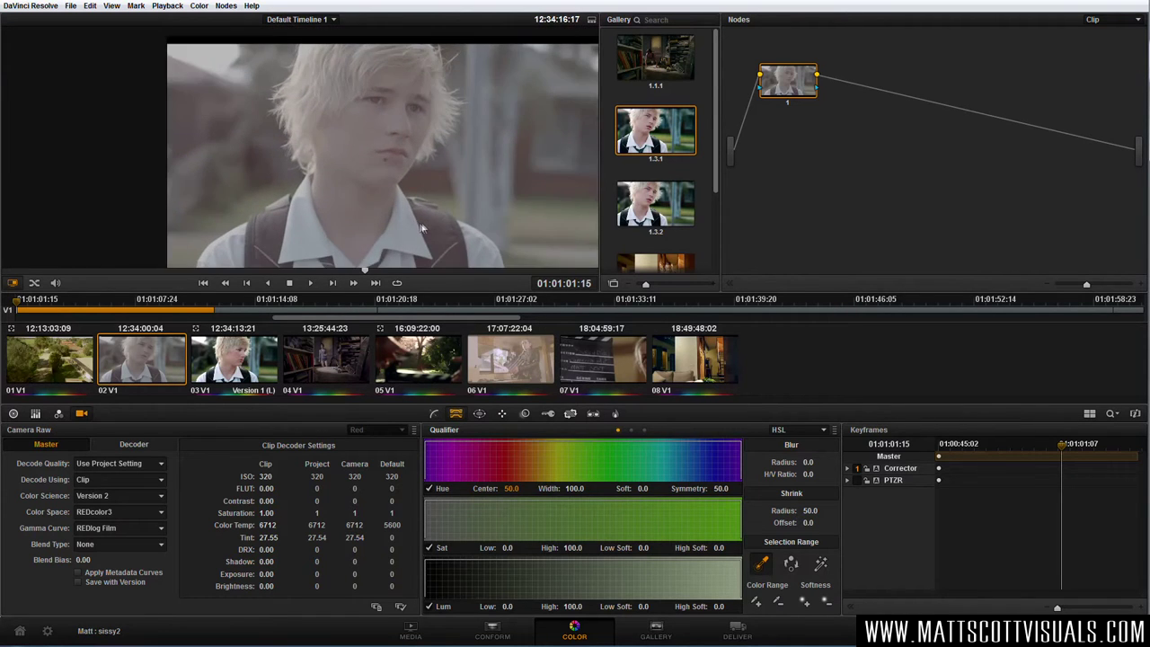
{"action": "right_click", "coordinate": [467, 171]}
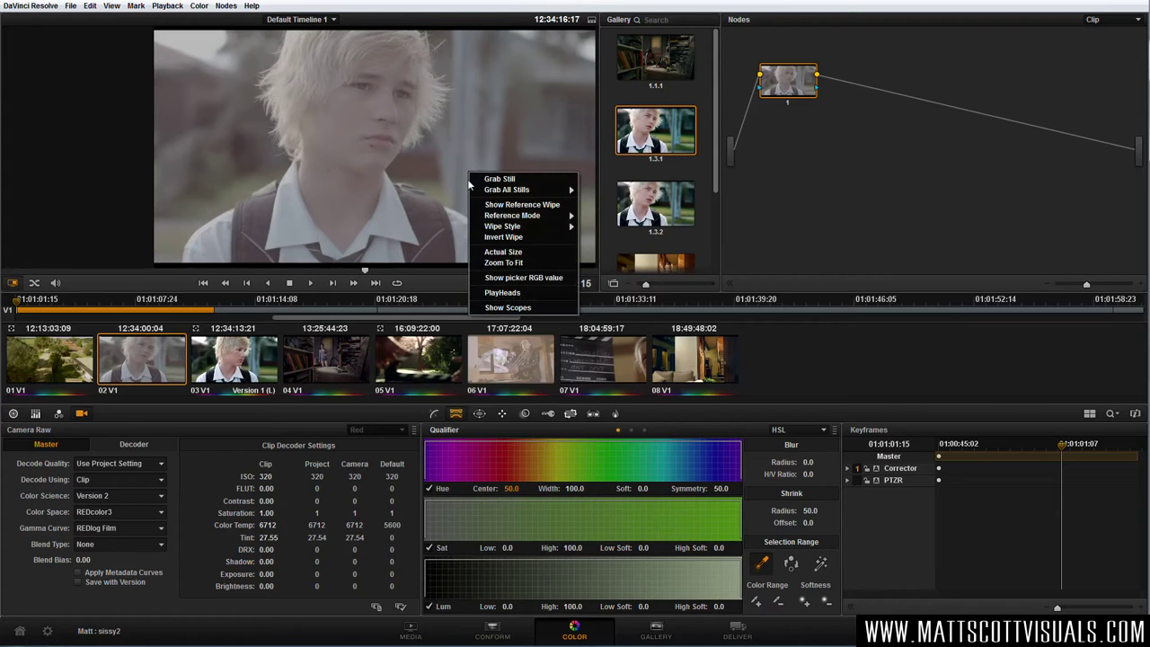
{"action": "left_click", "coordinate": [514, 310]}
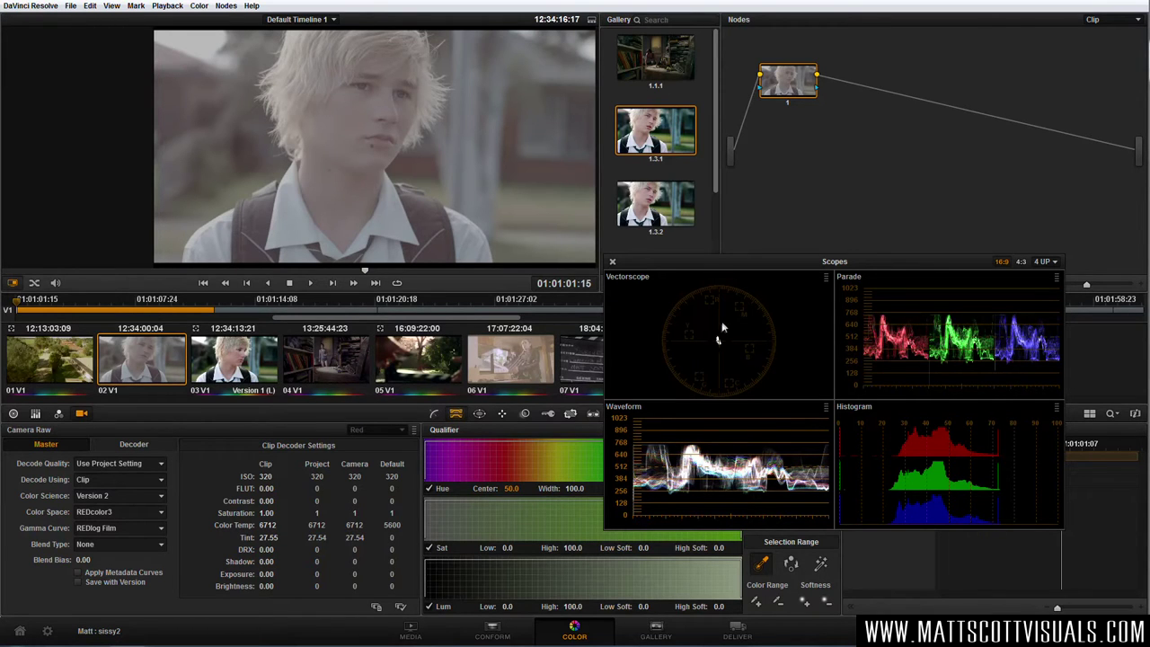
Show only a single waveform scope, enlarge its window and reposition it so the color controls and picture stay accessible
{"action": "left_click", "coordinate": [826, 278]}
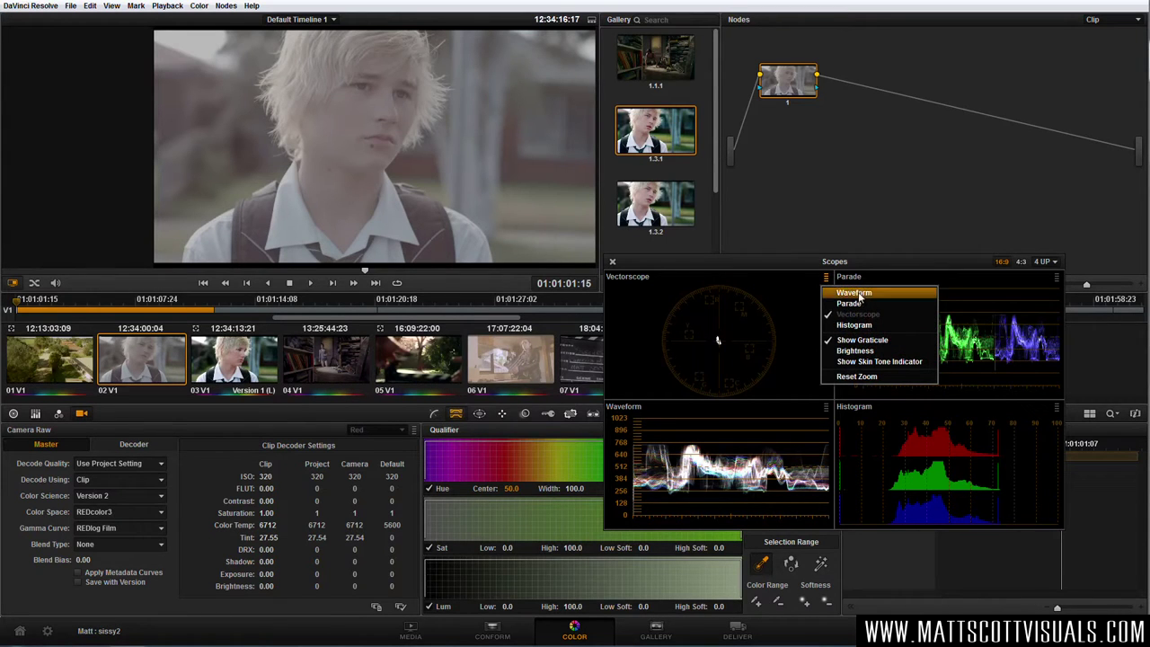
{"action": "left_click", "coordinate": [858, 295]}
{"action": "left_click", "coordinate": [1046, 262]}
{"action": "left_click", "coordinate": [1042, 273]}
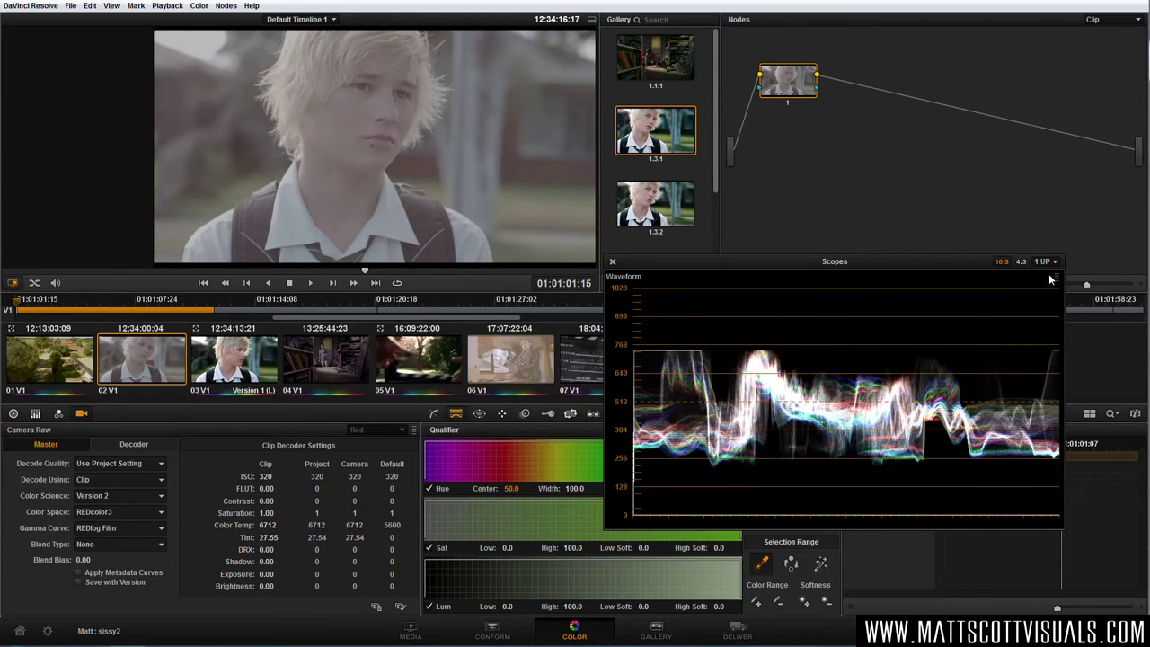
{"action": "left_click_drag", "start_coordinate": [934, 263], "coordinate": [935, 232]}
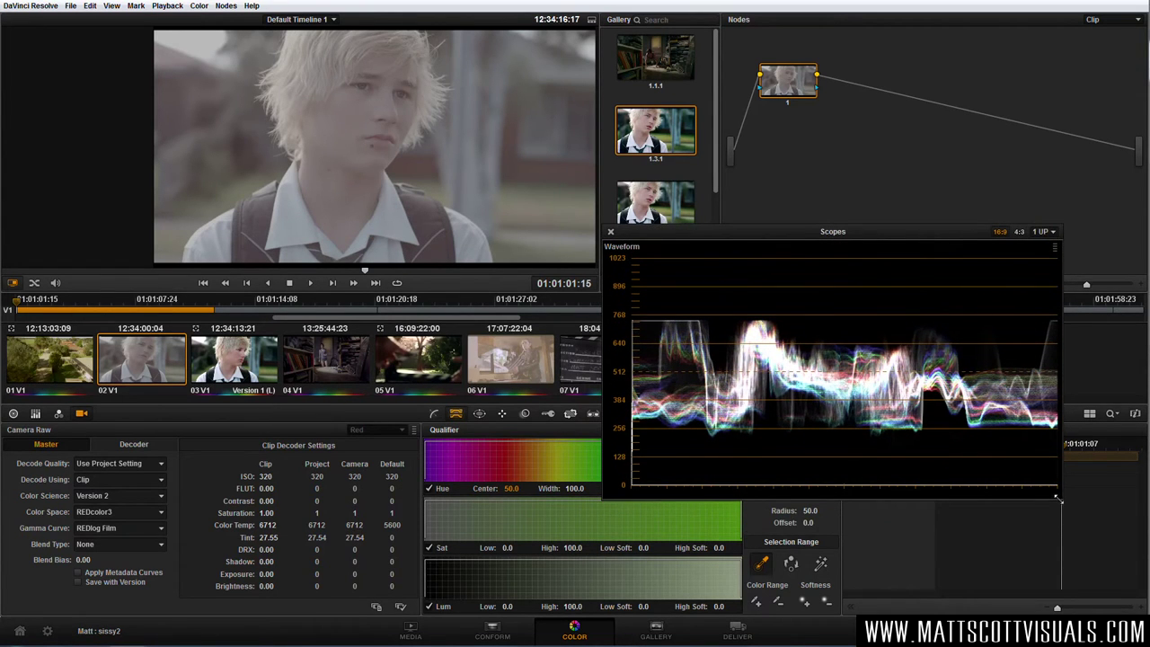
{"action": "left_click_drag", "start_coordinate": [1058, 499], "coordinate": [1149, 586]}
{"action": "left_click_drag", "start_coordinate": [1013, 231], "coordinate": [926, 160]}
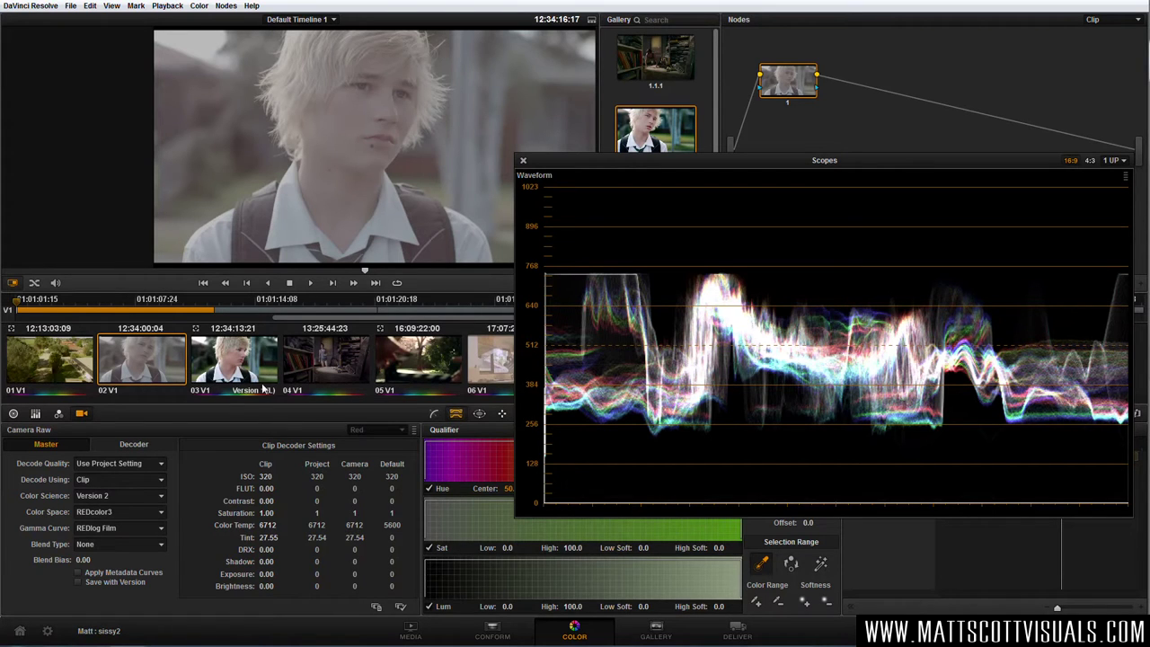
Reset clip 02's lift in the color wheels and lower its master level to -0.14, keeping the waveform clear of the picture
{"action": "left_click", "coordinate": [13, 414]}
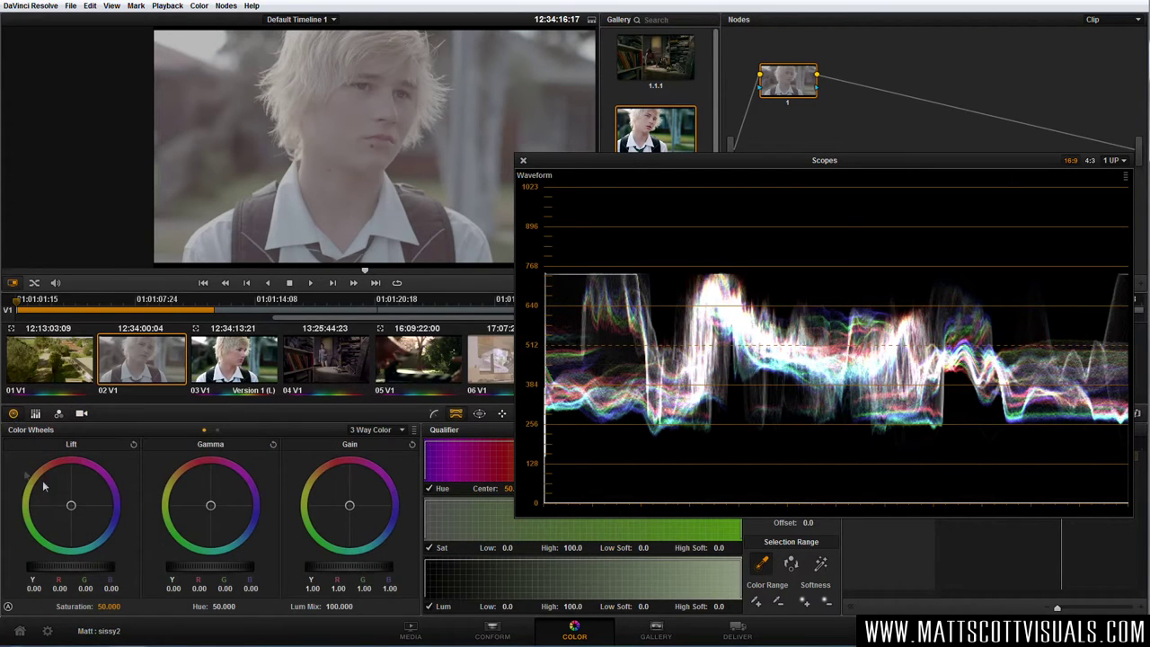
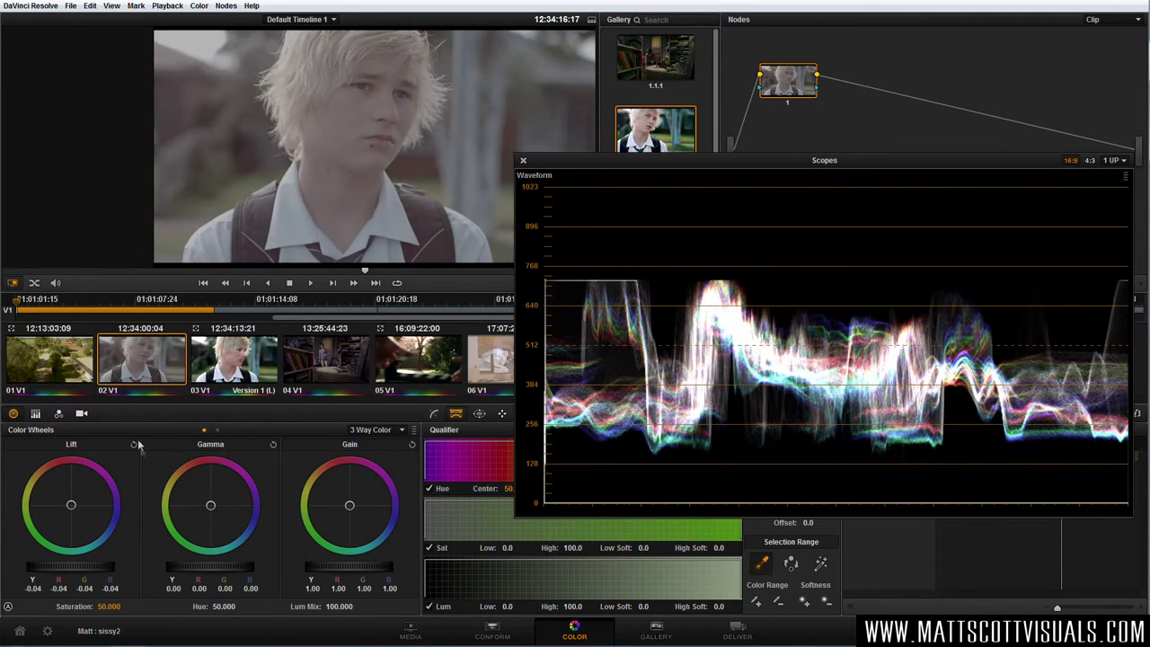
{"action": "left_click", "coordinate": [133, 445]}
{"action": "left_click_drag", "start_coordinate": [108, 576], "coordinate": [23, 575]}
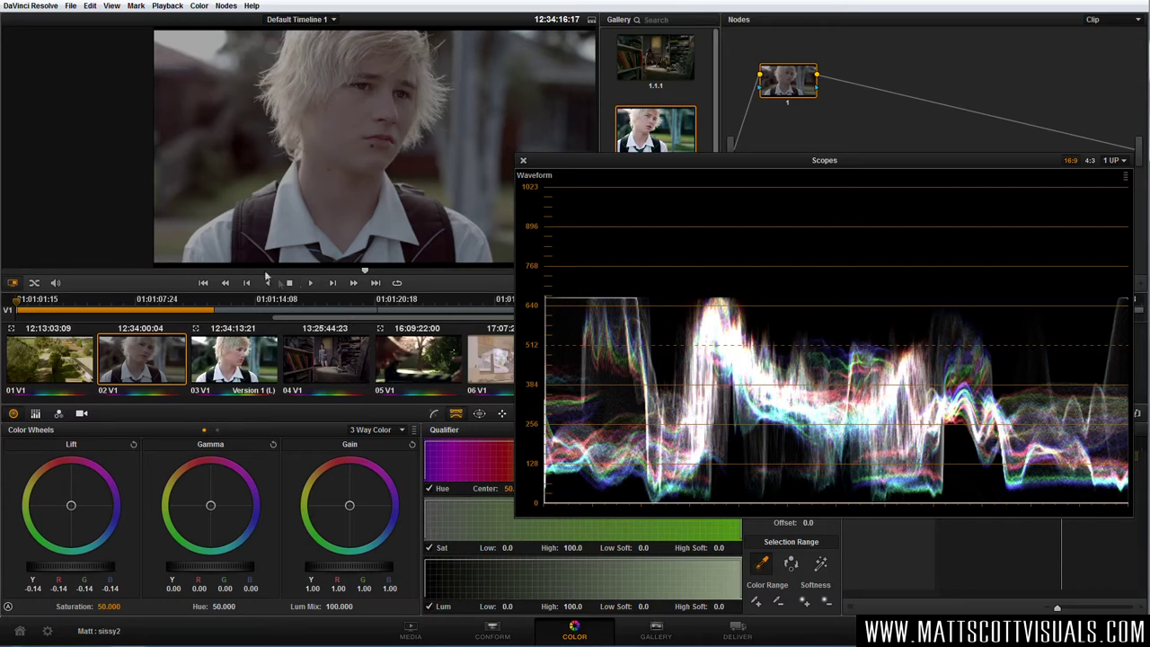
{"action": "left_click_drag", "start_coordinate": [686, 162], "coordinate": [662, 220]}
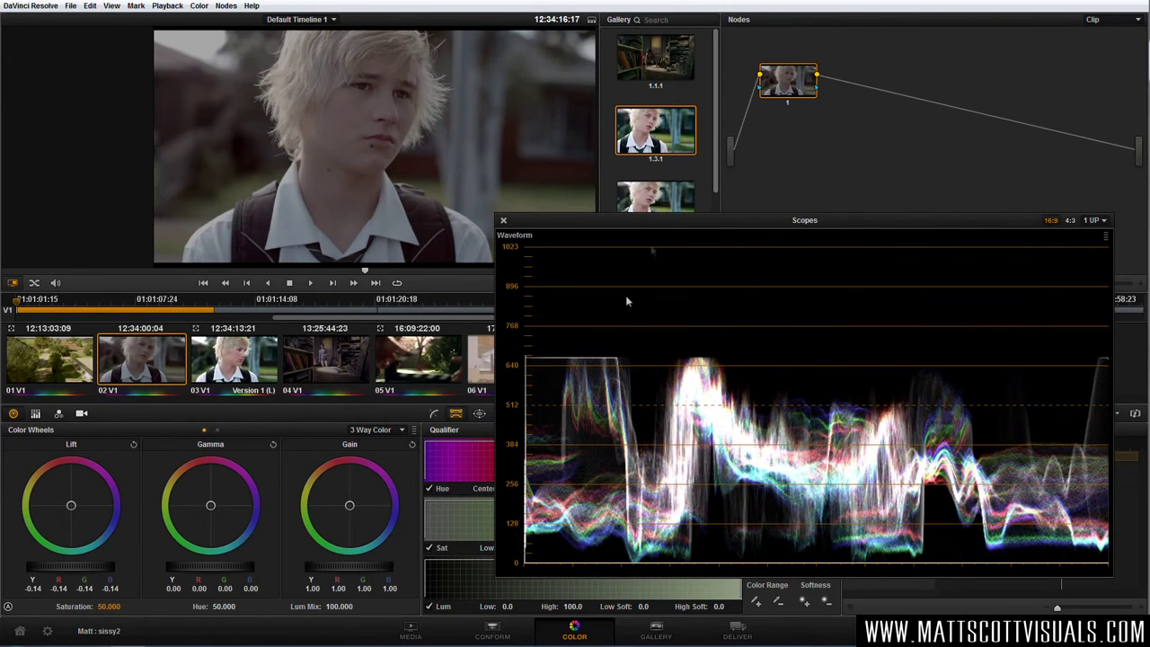
{"action": "left_click_drag", "start_coordinate": [90, 570], "coordinate": [61, 573]}
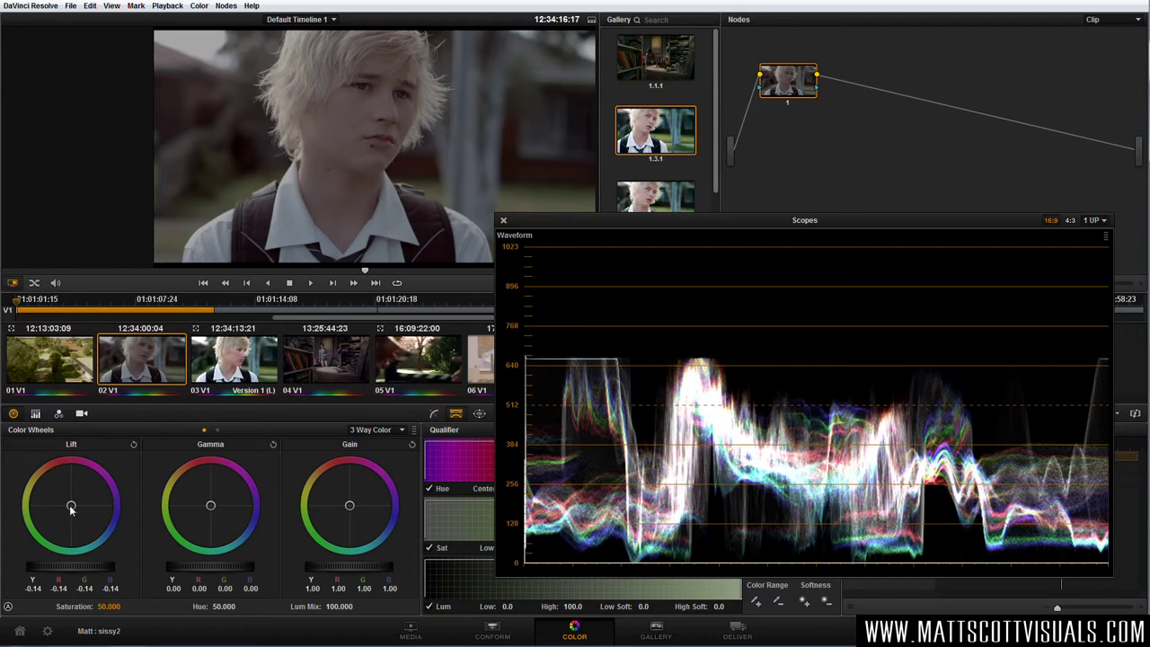
Balance the shadows by shifting the lift to red -0.17, green -0.14 and blue -0.15, and reposition the waveform window for checking
{"action": "mouse_move", "coordinate": [71, 509]}
{"action": "left_mouse_down"}
{"action": "mouse_move", "coordinate": [87, 514]}
{"action": "mouse_move", "coordinate": [57, 519]}
{"action": "mouse_move", "coordinate": [79, 519]}
{"action": "mouse_move", "coordinate": [75, 535]}
{"action": "mouse_move", "coordinate": [68, 523]}
{"action": "left_mouse_up"}
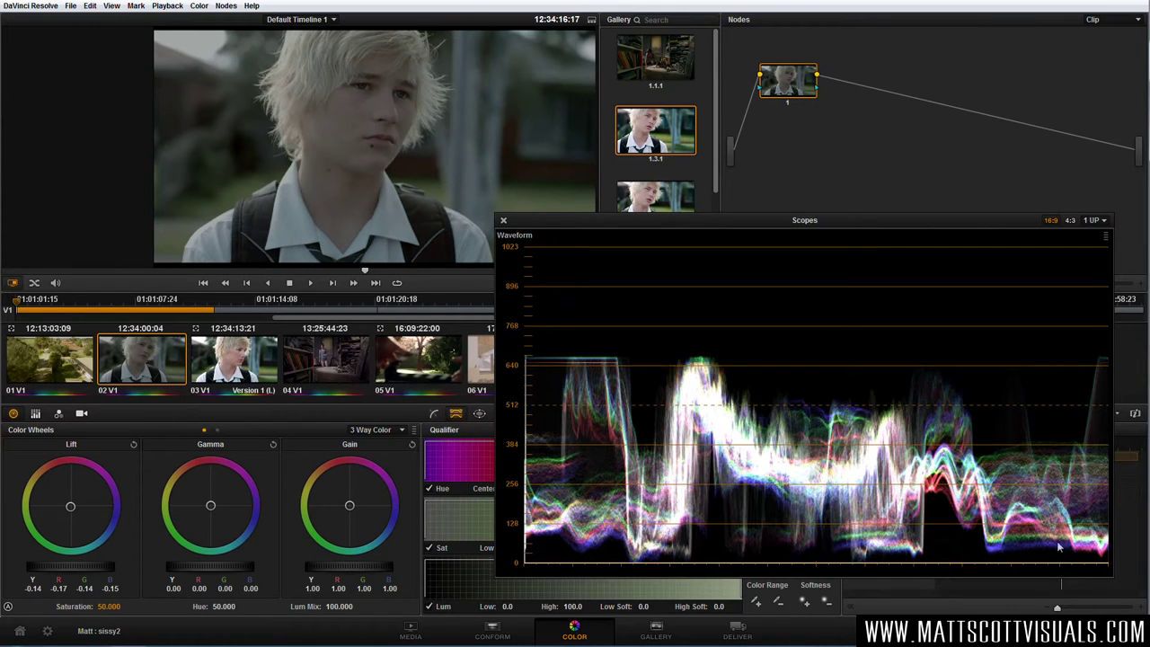
{"action": "left_click_drag", "start_coordinate": [655, 224], "coordinate": [540, 270]}
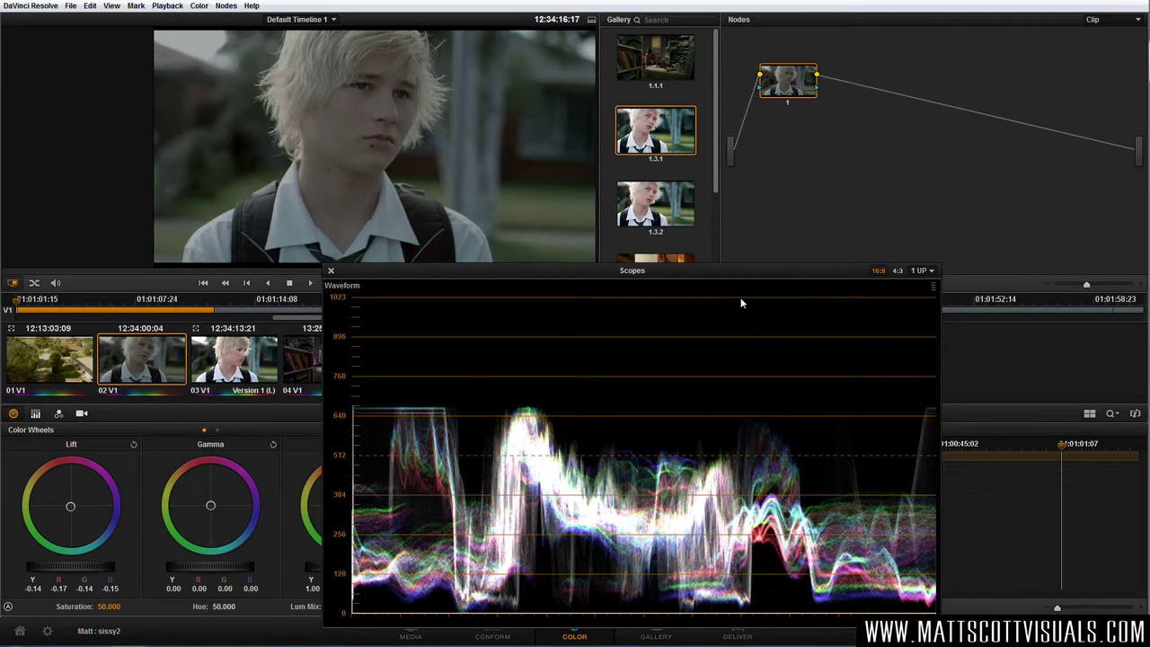
{"action": "left_click_drag", "start_coordinate": [542, 267], "coordinate": [643, 263]}
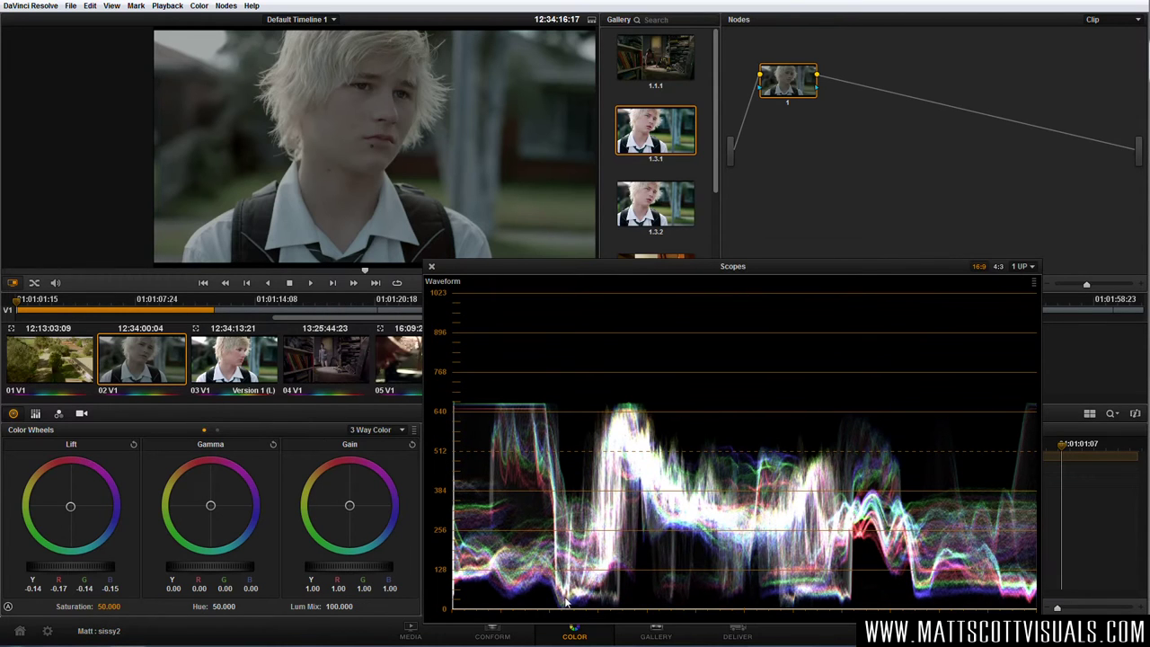
{"action": "left_click_drag", "start_coordinate": [622, 266], "coordinate": [693, 189]}
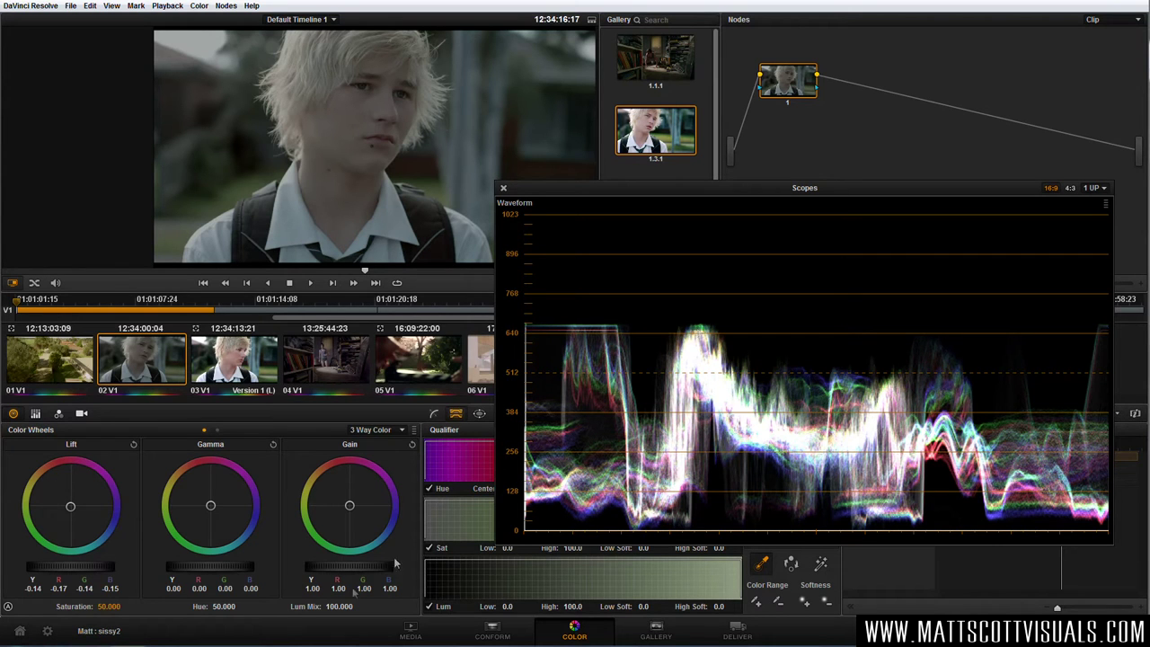
Raise the gain to about 1.37 and balance its channels to red 1.38, green 1.37 and blue 1.37, moving the waveform aside
{"action": "left_click_drag", "start_coordinate": [350, 508], "coordinate": [353, 506]}
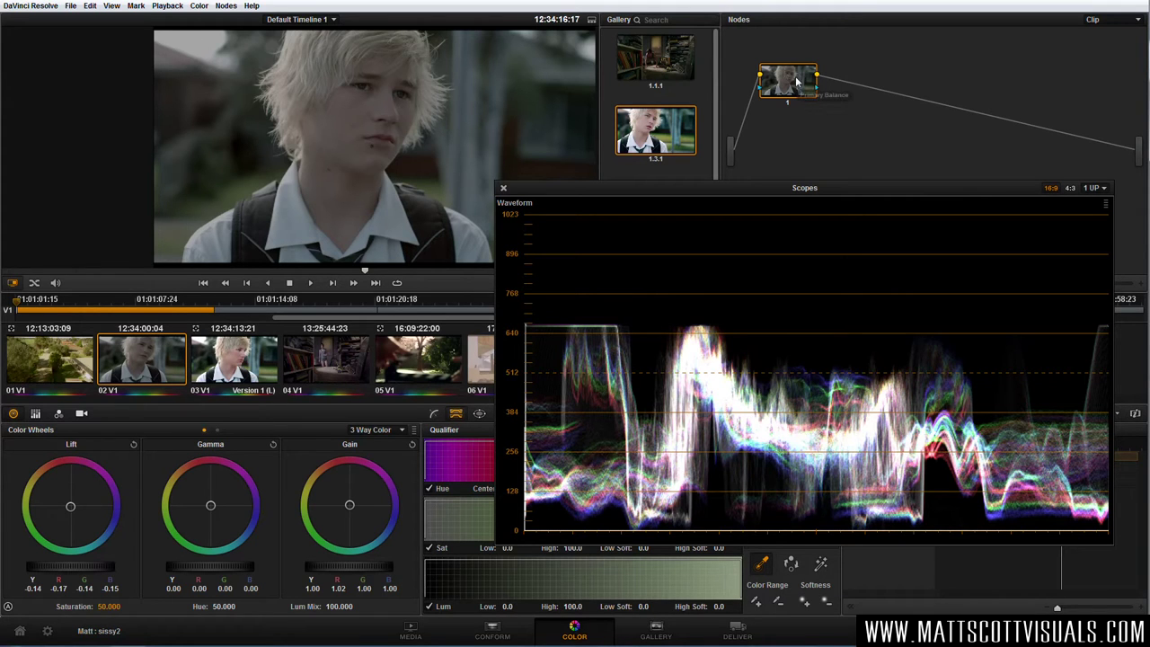
{"action": "left_click_drag", "start_coordinate": [382, 570], "coordinate": [523, 576]}
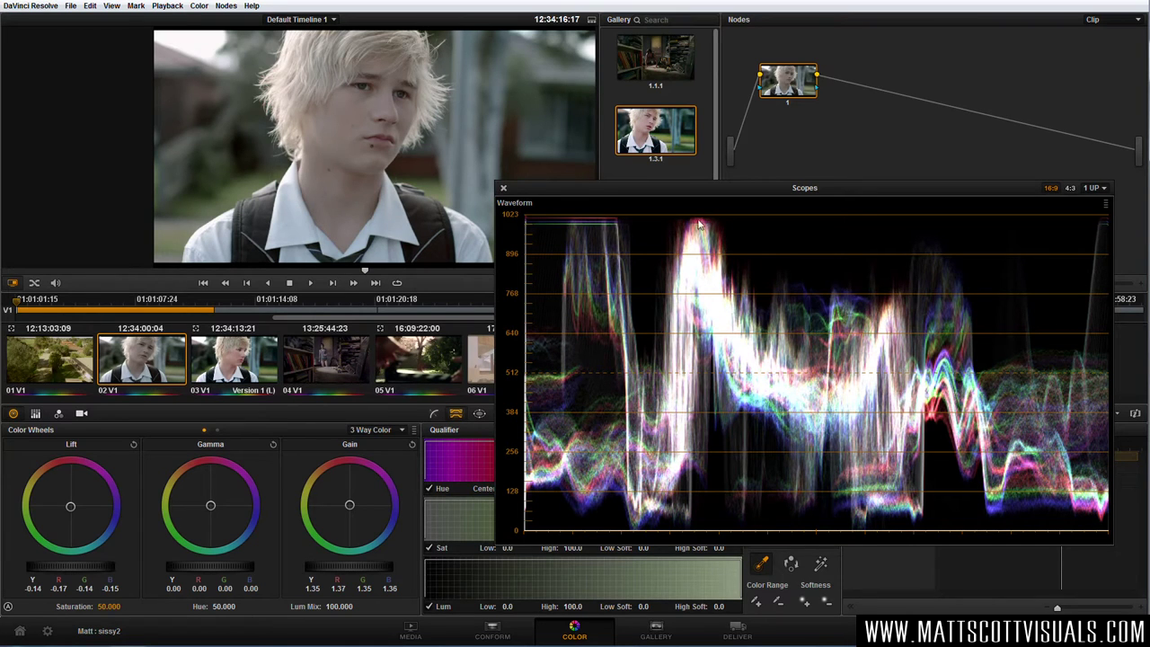
{"action": "left_click_drag", "start_coordinate": [349, 505], "coordinate": [349, 505]}
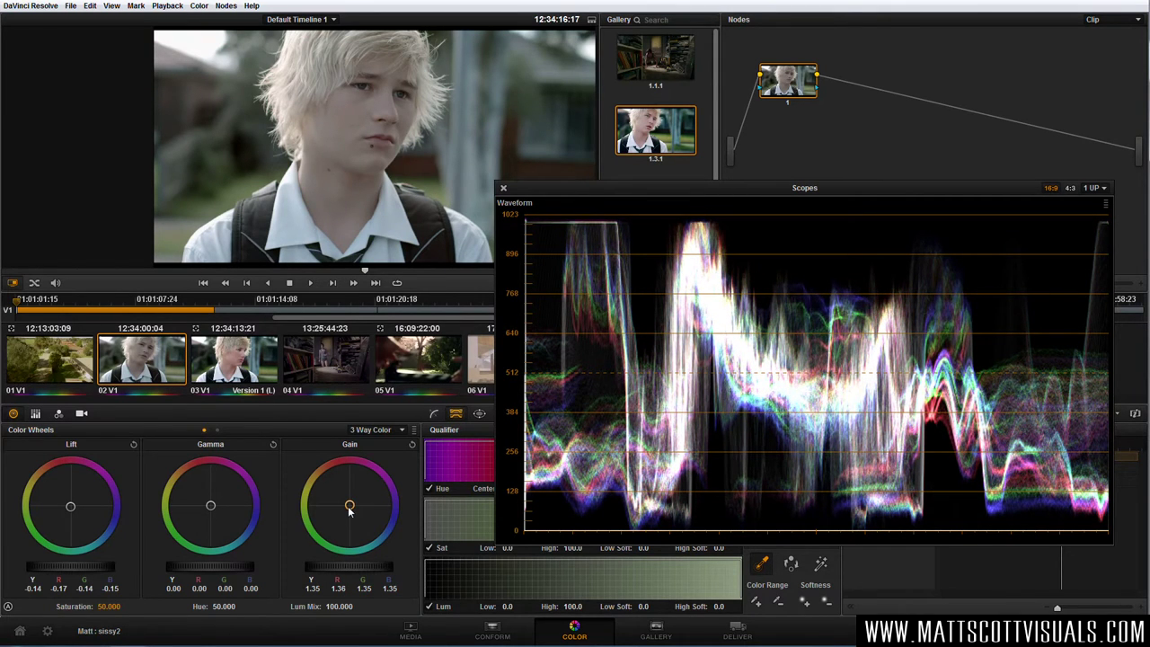
{"action": "left_click_drag", "start_coordinate": [359, 570], "coordinate": [375, 568]}
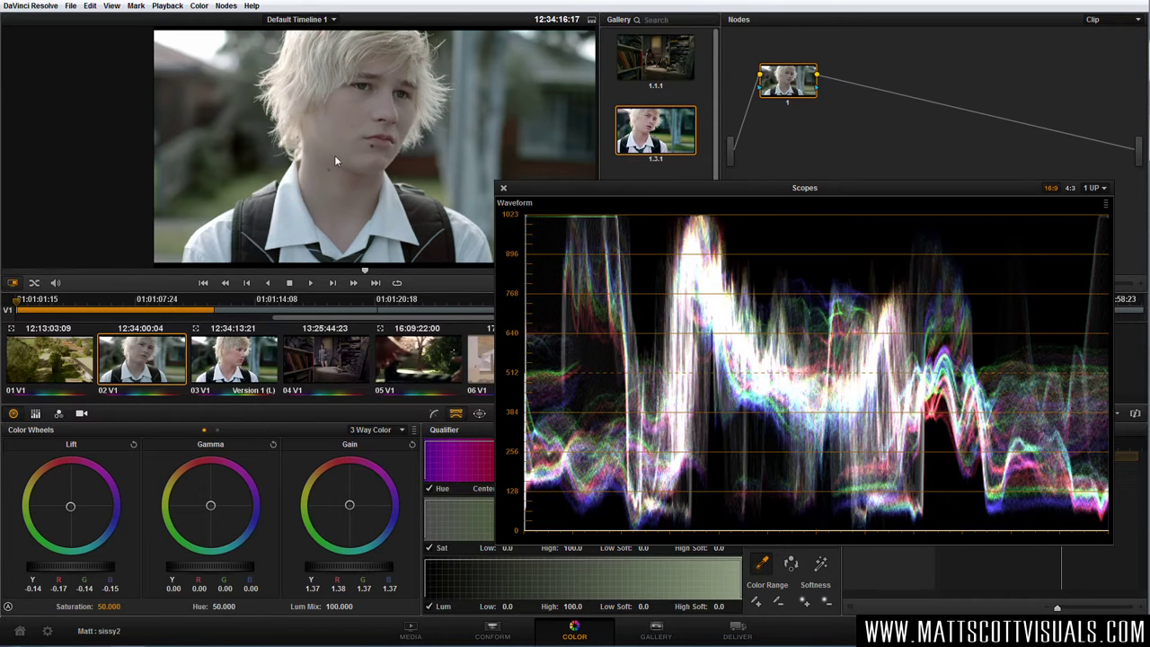
{"action": "left_click_drag", "start_coordinate": [614, 190], "coordinate": [602, 203]}
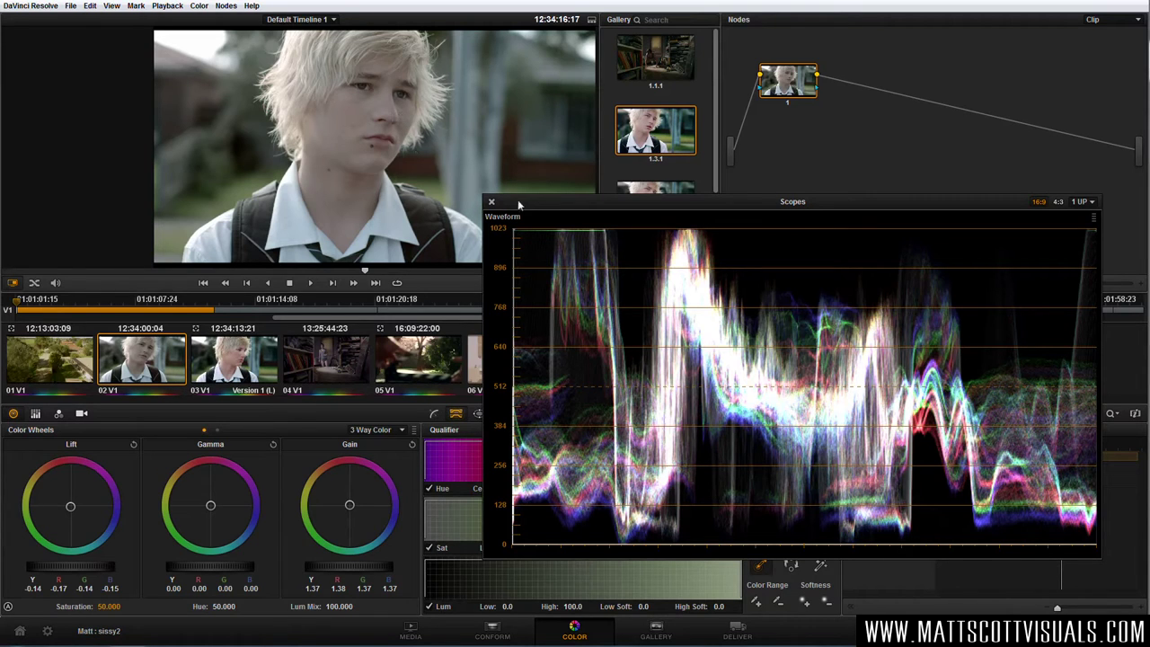
{"action": "left_click_drag", "start_coordinate": [518, 199], "coordinate": [559, 223]}
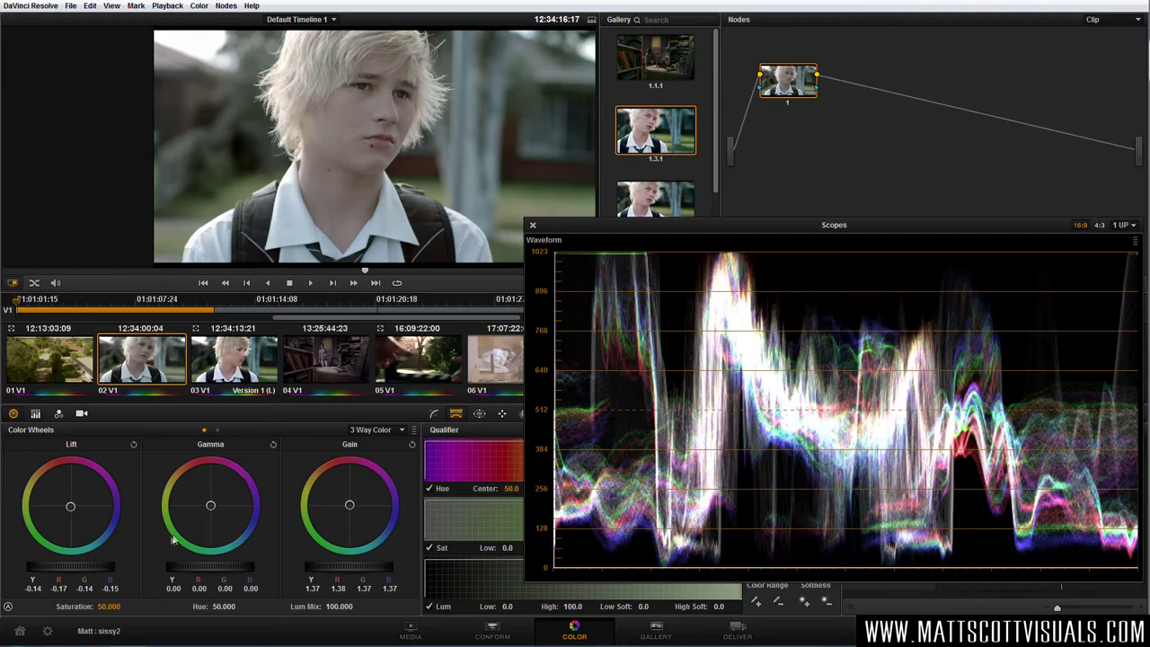
Shift the gamma balance slightly towards magenta, with red and blue at 0.01, and check the frame in full screen
{"action": "left_click_drag", "start_coordinate": [211, 507], "coordinate": [225, 496]}
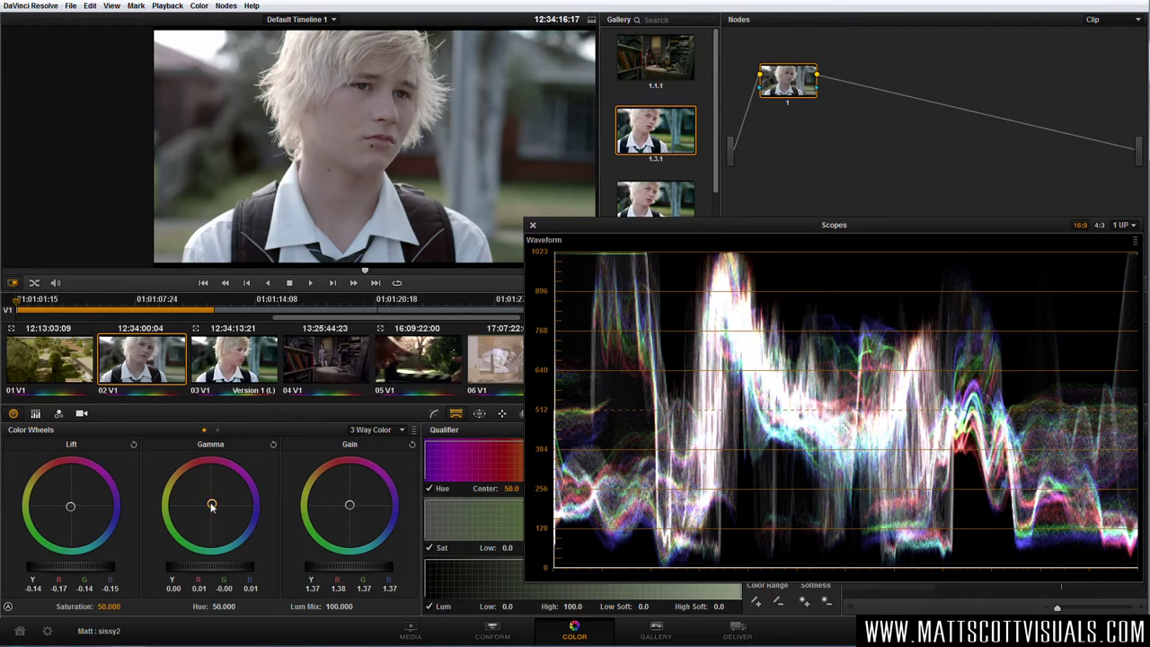
{"action": "key", "text": "ctrl+f"}
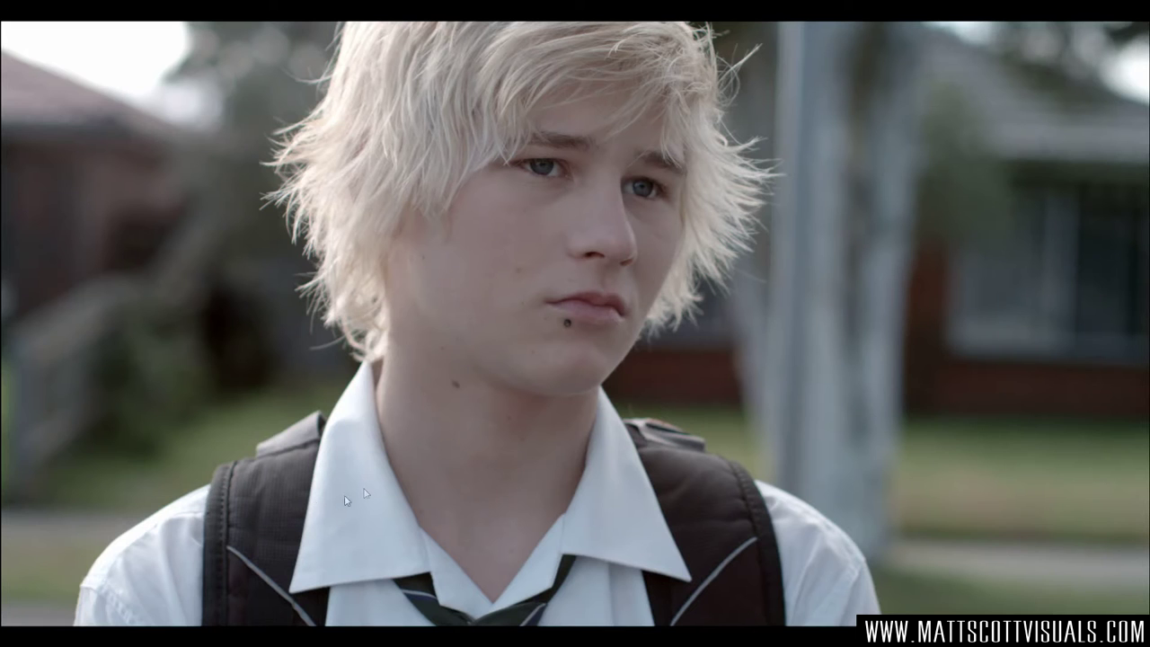
{"action": "key", "text": "ctrl+f"}
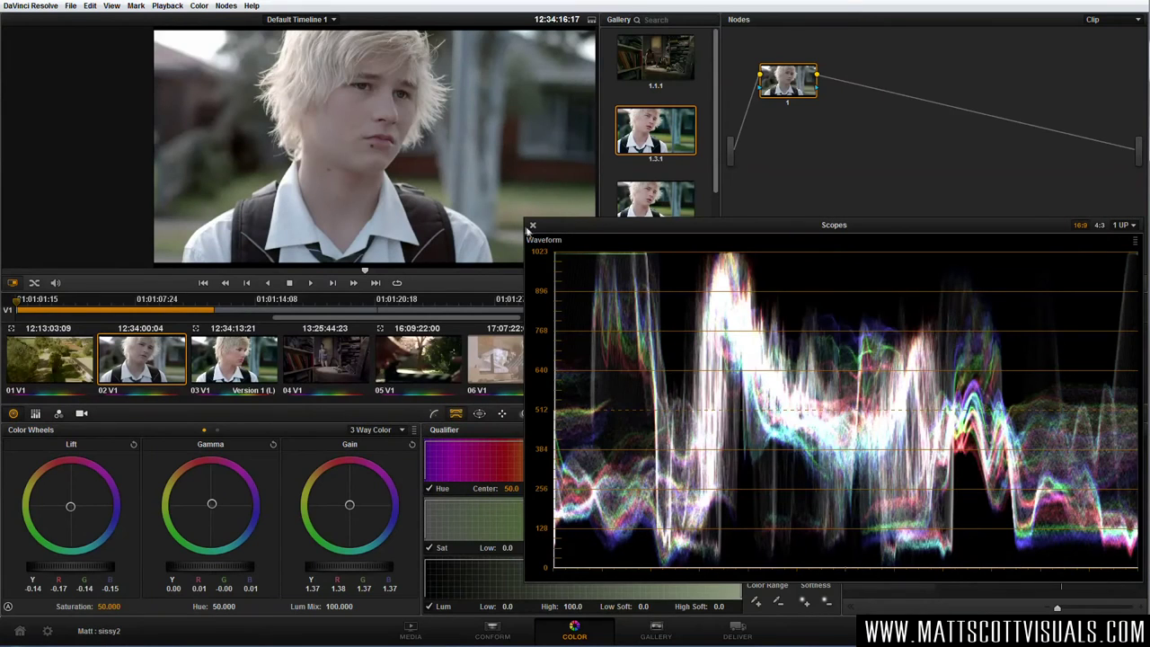
Close the scopes, label node 1 BALANCED and adjust its position in the node graph
{"action": "left_click", "coordinate": [532, 225]}
{"action": "left_click_drag", "start_coordinate": [542, 150], "coordinate": [392, 159]}
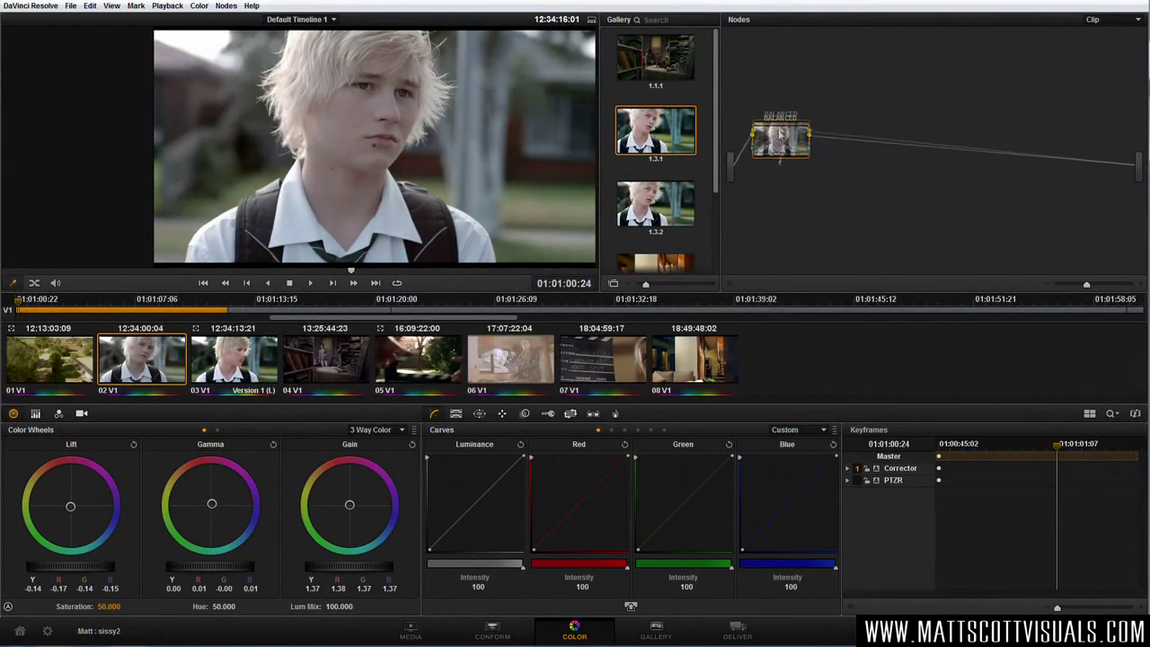
{"action": "mouse_move", "coordinate": [782, 144]}
{"action": "left_mouse_down"}
{"action": "mouse_move", "coordinate": [786, 113]}
{"action": "mouse_move", "coordinate": [778, 123]}
{"action": "left_mouse_up"}
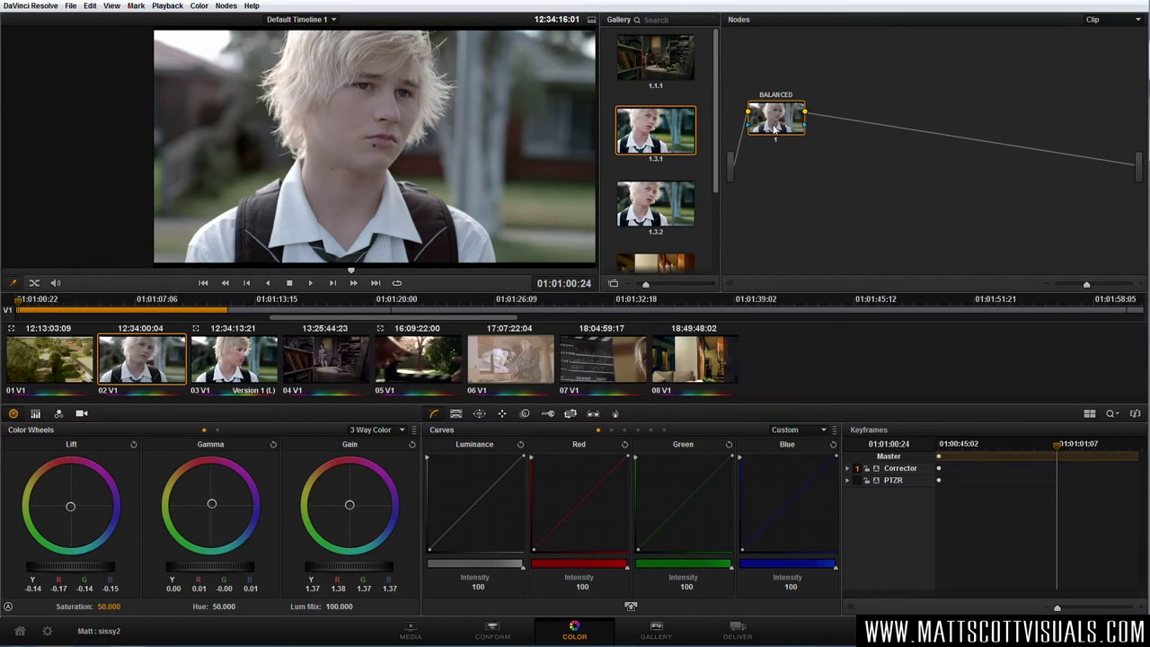
Add a serial node after the BALANCED node and arrange the two so node 2 sits above and to the right of it
{"action": "key", "text": "alt+s"}
{"action": "left_click_drag", "start_coordinate": [782, 126], "coordinate": [777, 171]}
{"action": "left_click_drag", "start_coordinate": [862, 114], "coordinate": [885, 115]}
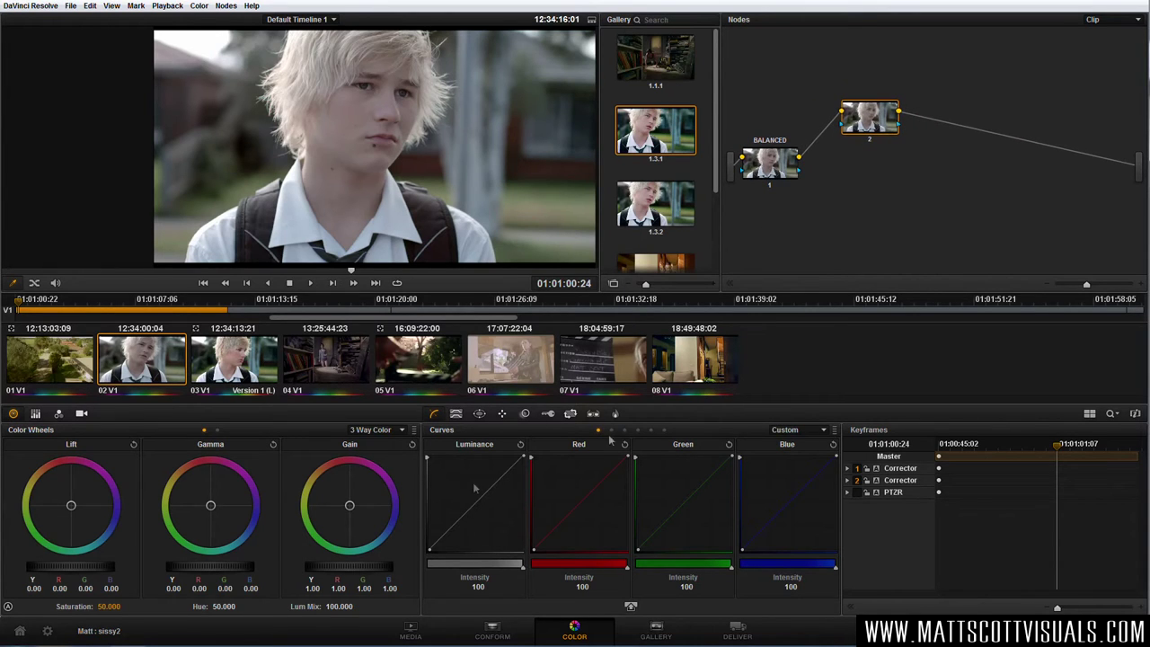
{"action": "left_click_drag", "start_coordinate": [779, 165], "coordinate": [777, 172]}
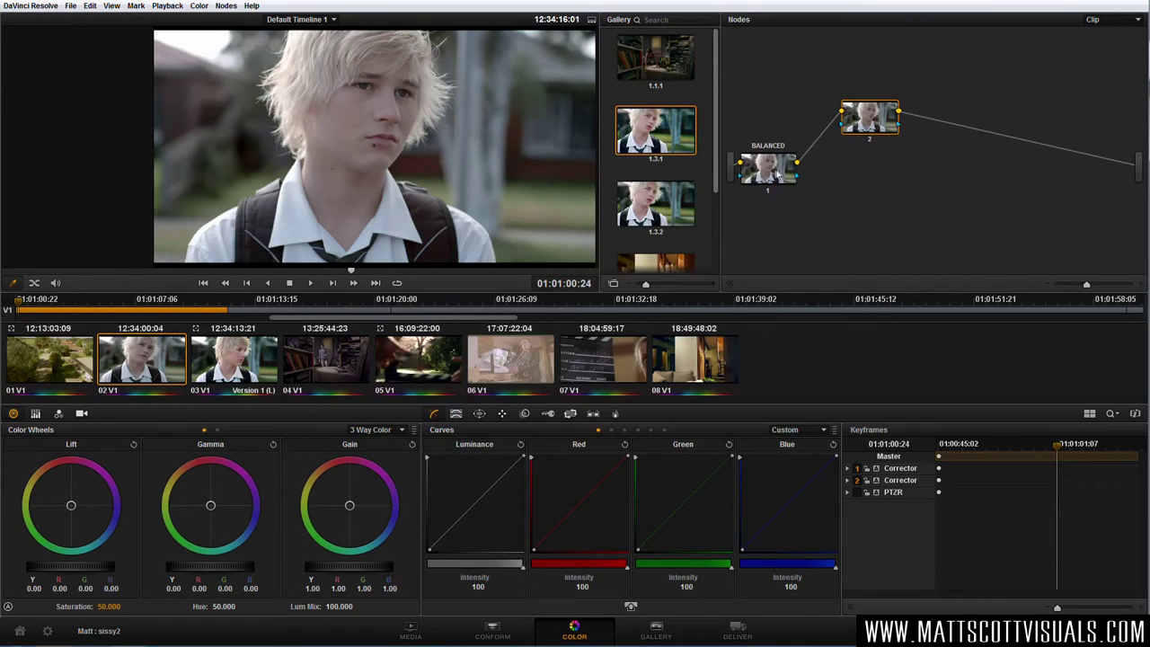
{"action": "left_click_drag", "start_coordinate": [883, 127], "coordinate": [884, 117]}
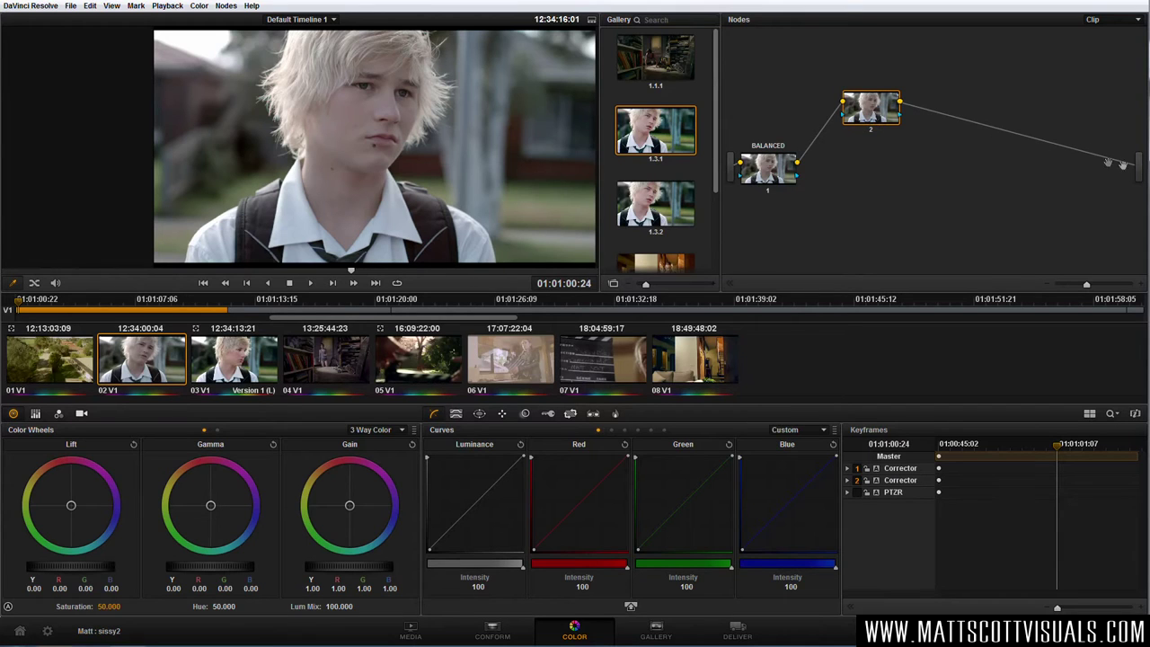
{"action": "left_click_drag", "start_coordinate": [876, 113], "coordinate": [844, 109]}
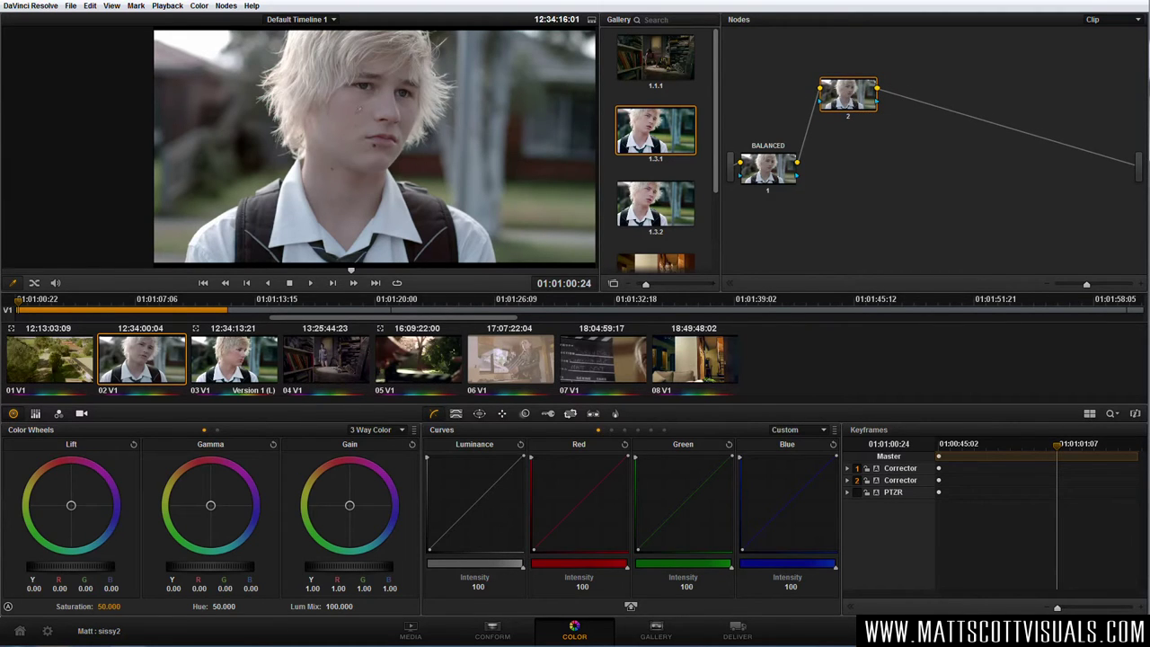
Try sampling the skin tone on the cheek with the HSL qualifier on the BALANCED node, and undo the selection
{"action": "left_click", "coordinate": [764, 171]}
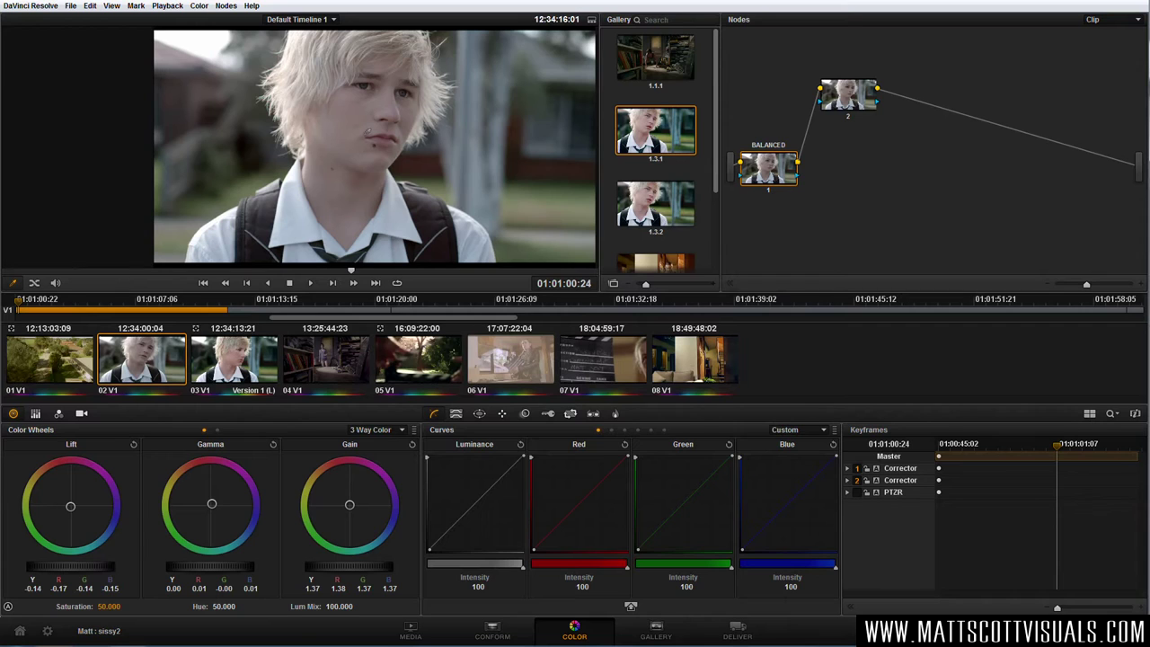
{"action": "left_click", "coordinate": [457, 415]}
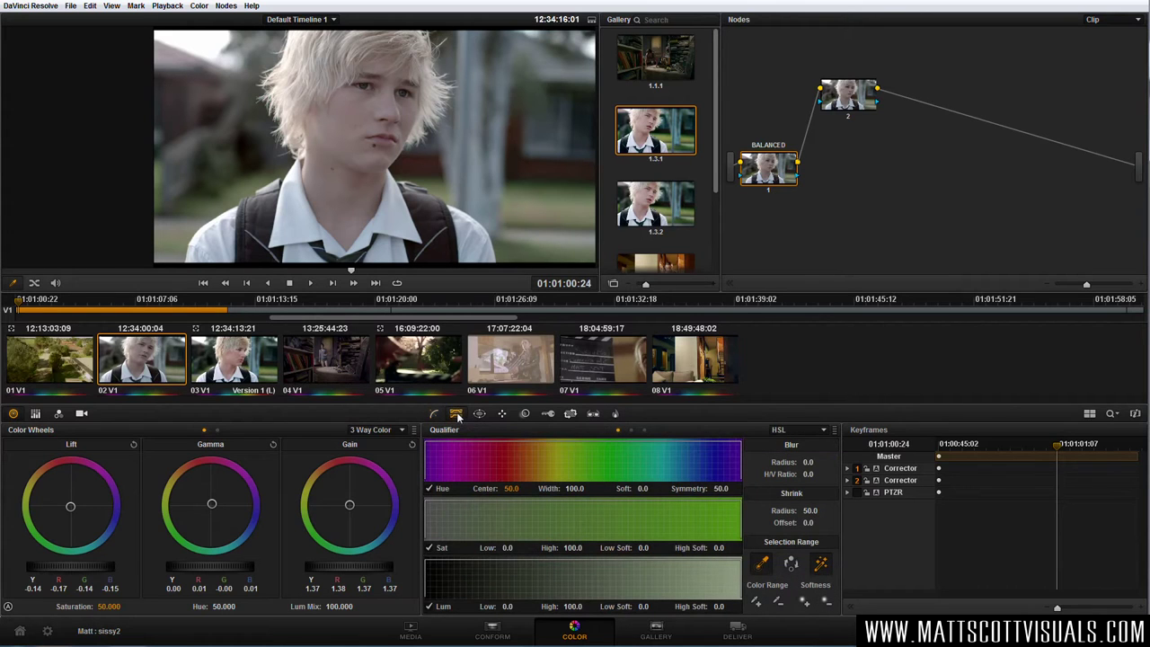
{"action": "left_click", "coordinate": [820, 563]}
{"action": "left_click", "coordinate": [362, 106]}
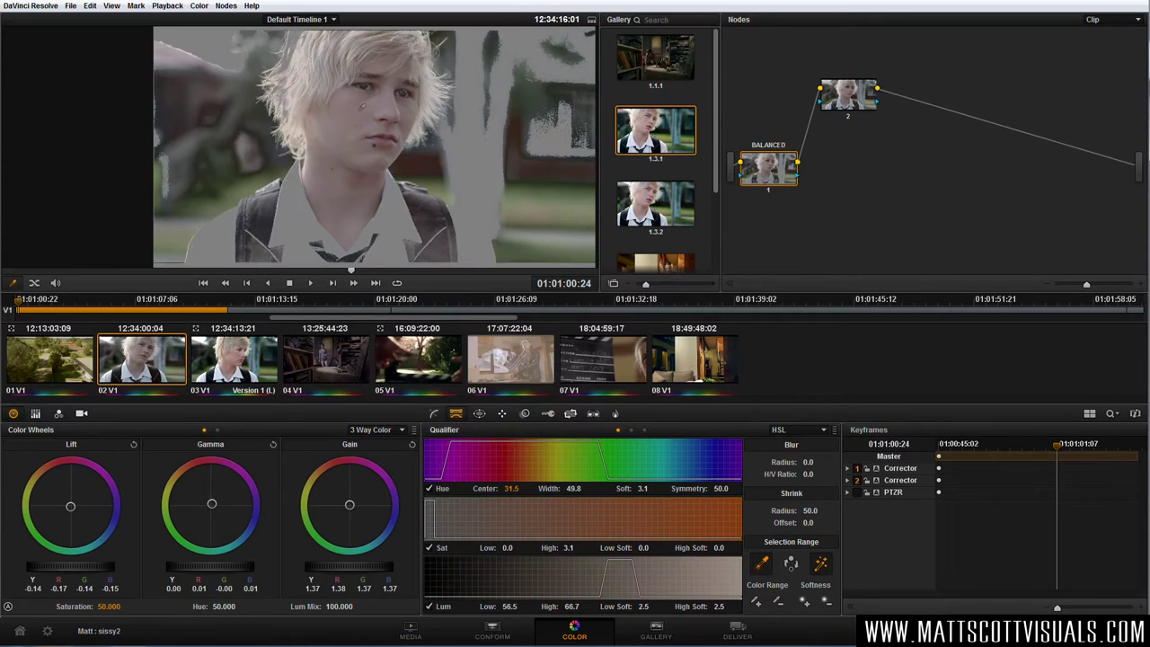
{"action": "key", "text": "ctrl+z"}
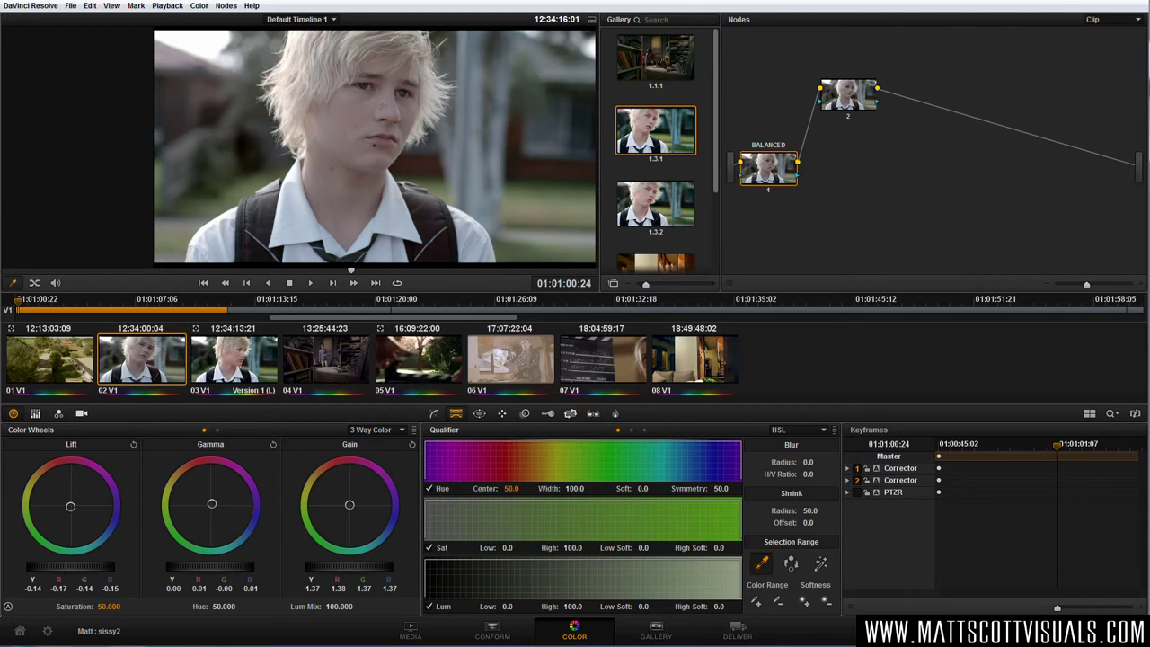
On node 2, narrow the qualifier's hue width to 26.7 and set the hue center to 36.3
{"action": "left_click", "coordinate": [847, 94]}
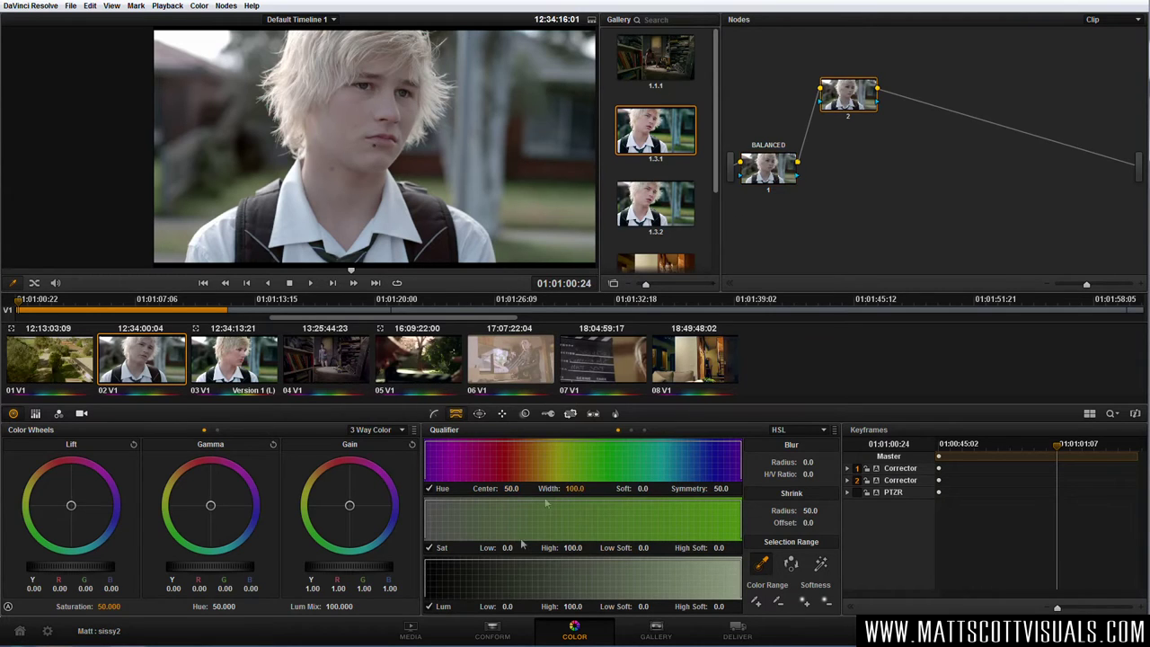
{"action": "left_click_drag", "start_coordinate": [579, 488], "coordinate": [548, 488]}
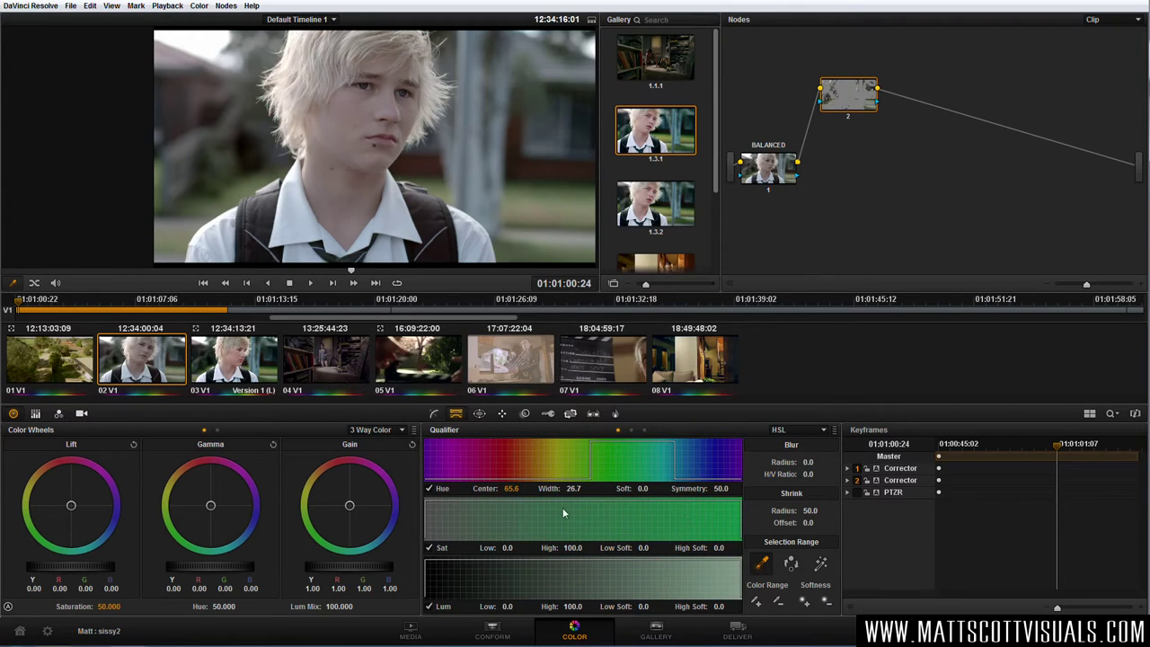
{"action": "left_click_drag", "start_coordinate": [496, 486], "coordinate": [524, 488]}
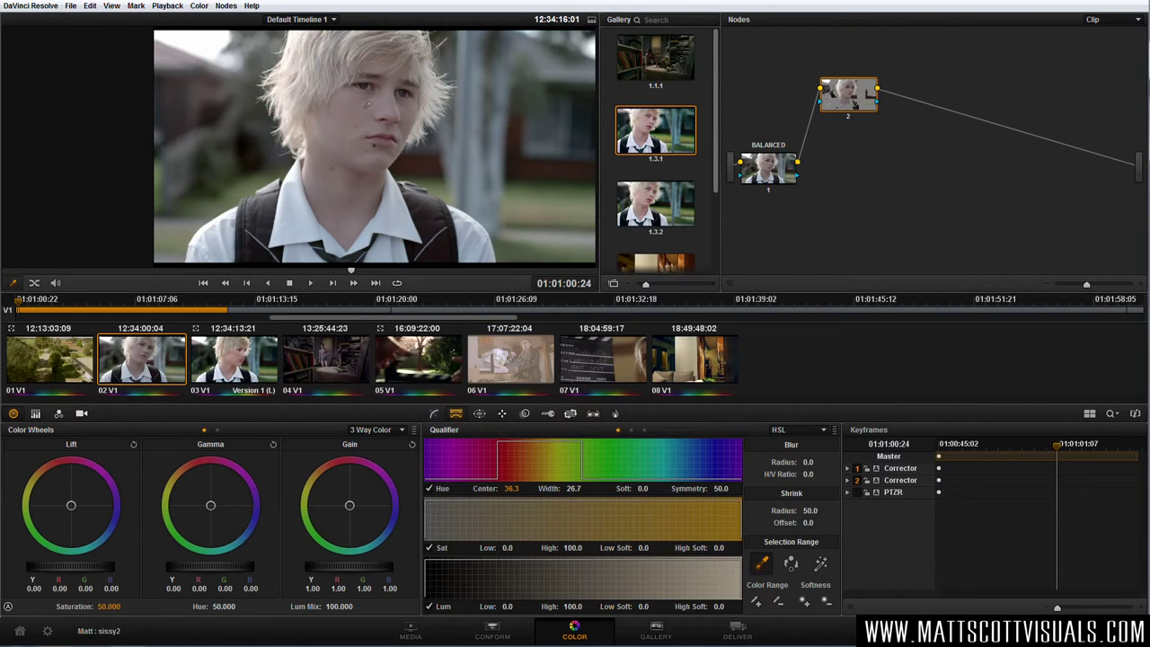
Set node 2's qualifier to a saturation high of 26.8 and a luminance range of 52.3 to 64.0
{"action": "left_click_drag", "start_coordinate": [577, 547], "coordinate": [724, 526]}
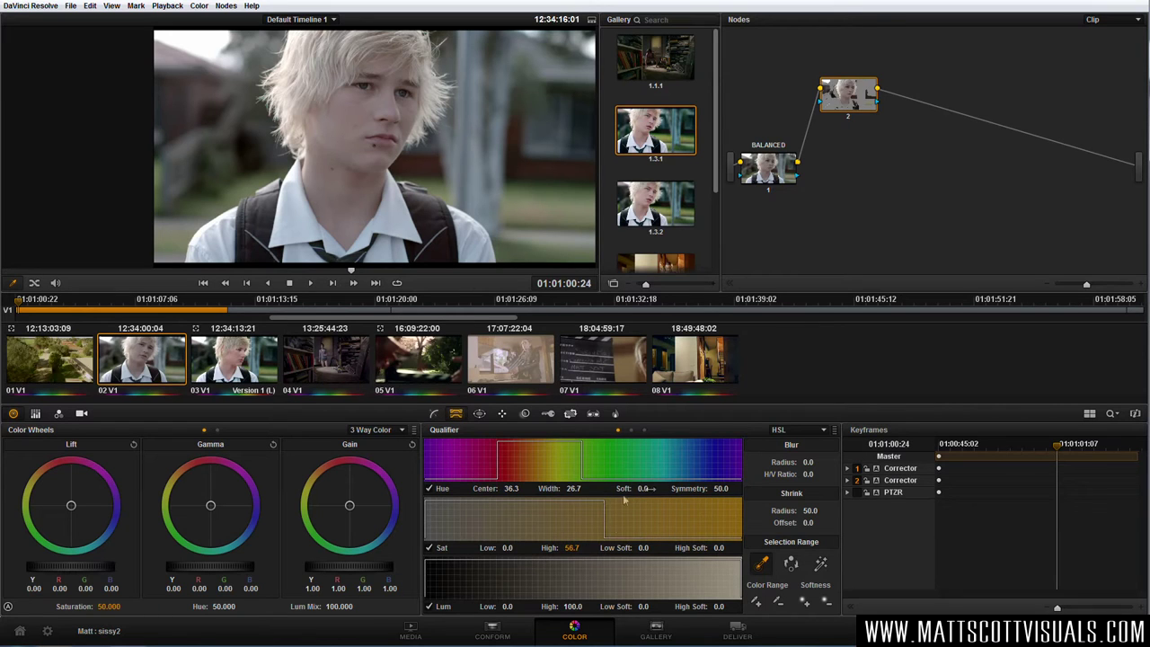
{"action": "left_click_drag", "start_coordinate": [573, 547], "coordinate": [585, 547]}
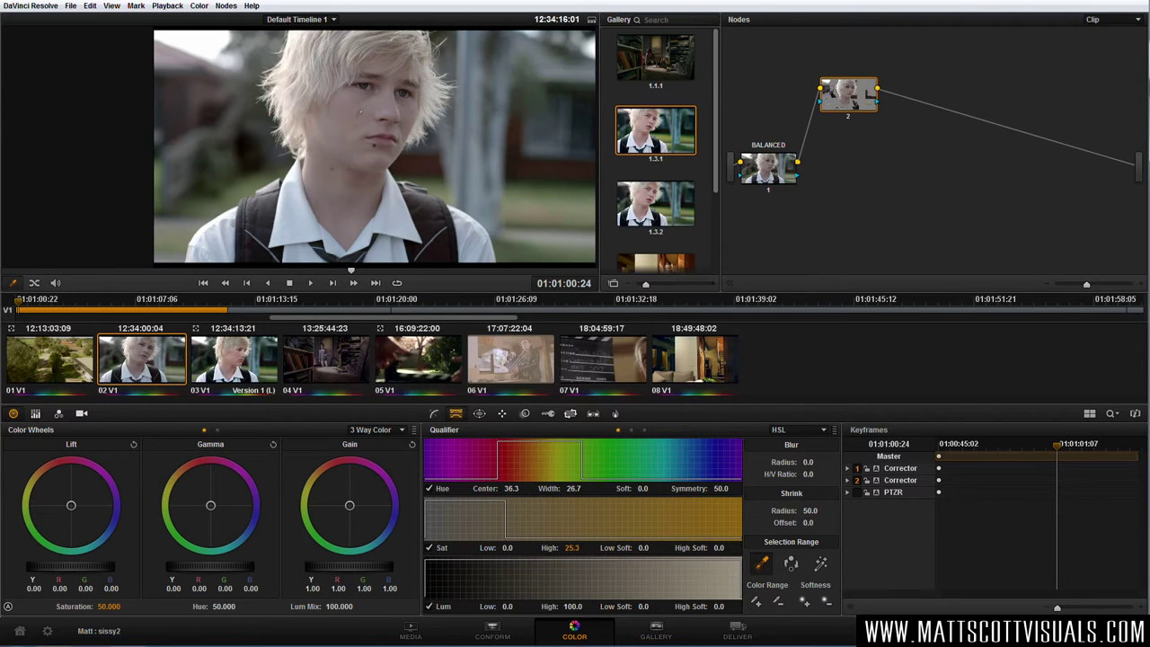
{"action": "left_click_drag", "start_coordinate": [574, 548], "coordinate": [570, 547]}
{"action": "mouse_move", "coordinate": [509, 606]}
{"action": "left_mouse_down"}
{"action": "mouse_move", "coordinate": [588, 606]}
{"action": "mouse_move", "coordinate": [493, 607]}
{"action": "left_mouse_up"}
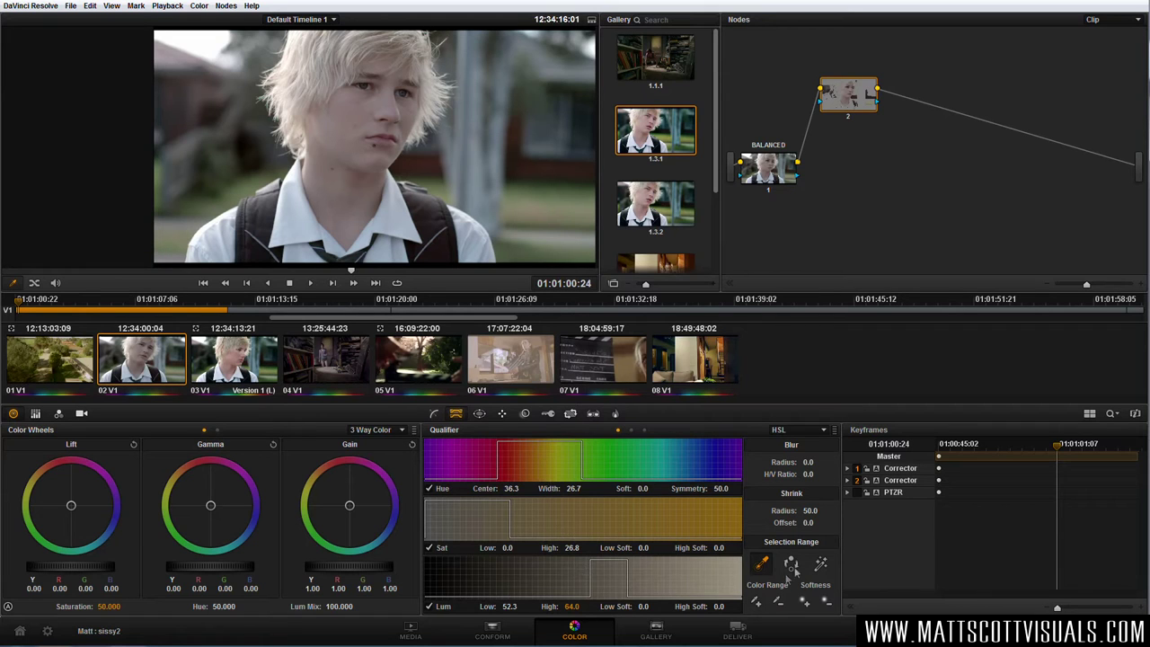
Highlight the qualified area, raise the luminance low to 58.1, and check the key at full screen
{"action": "left_click", "coordinate": [820, 564]}
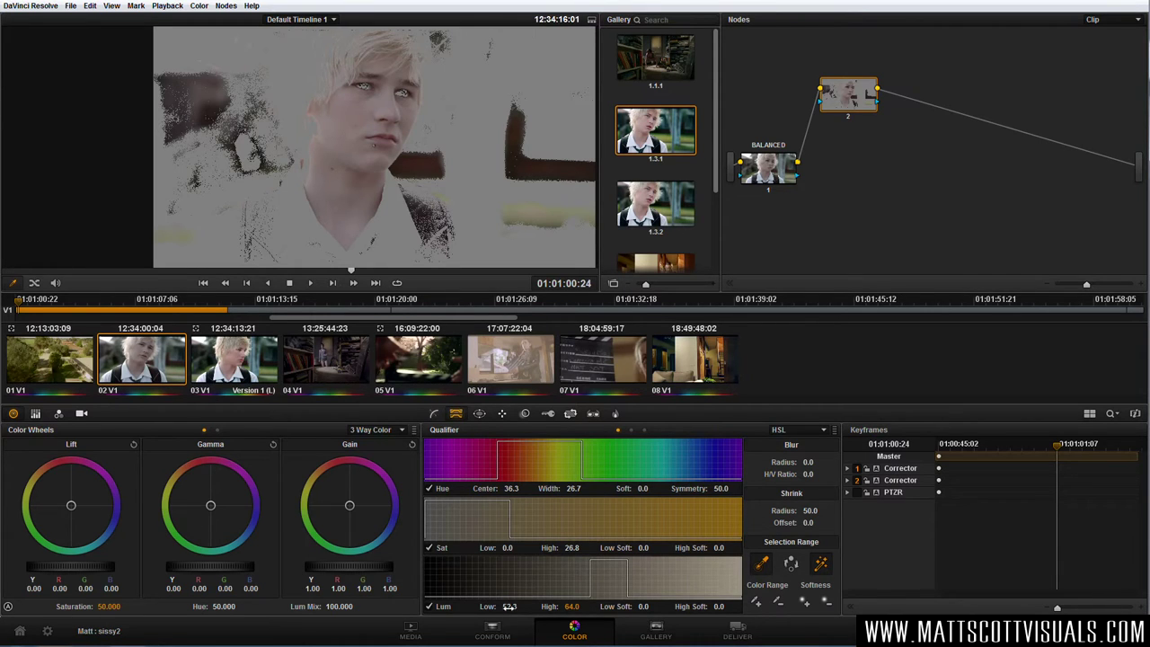
{"action": "left_click_drag", "start_coordinate": [510, 607], "coordinate": [522, 607]}
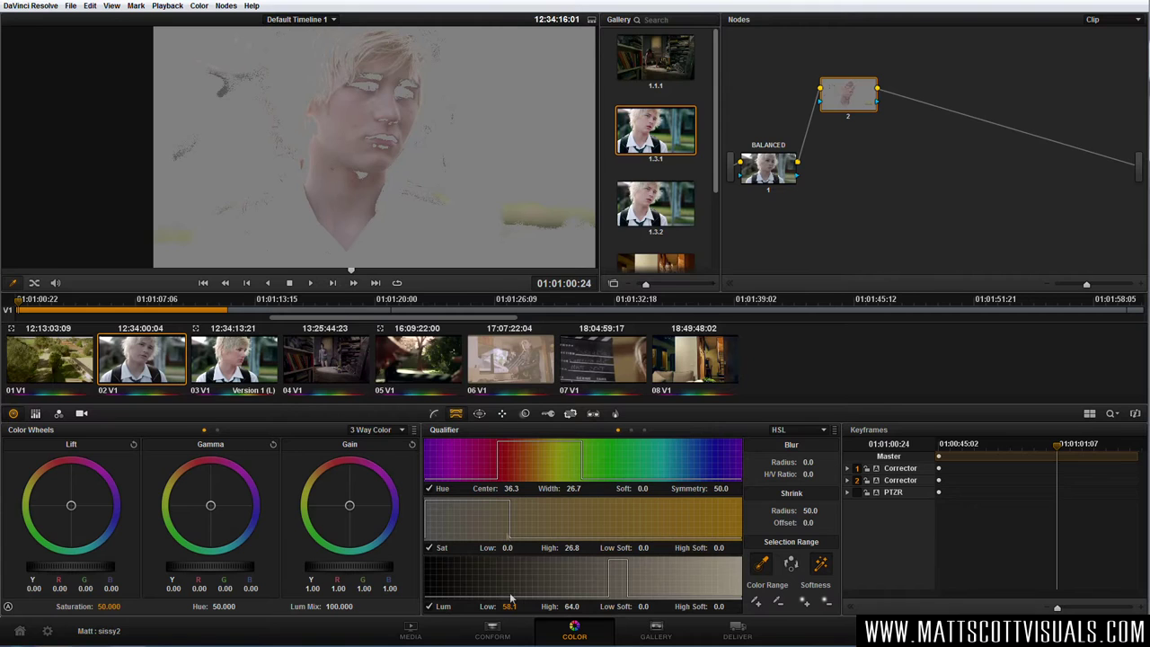
{"action": "key", "text": "ctrl+f"}
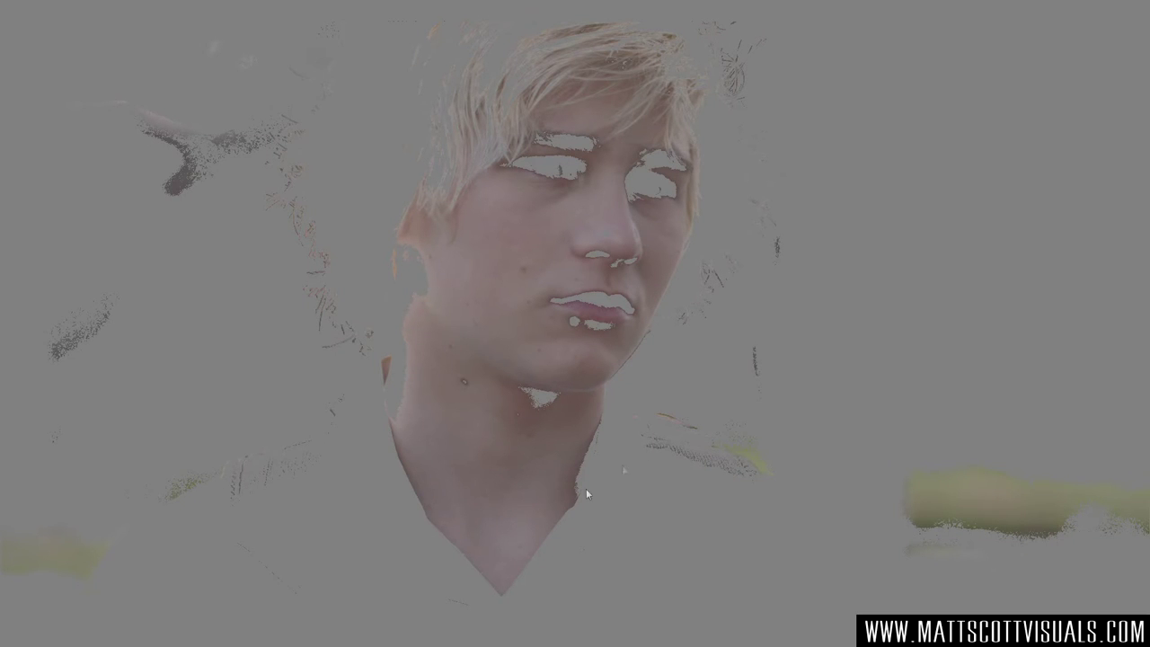
{"action": "key", "text": "ctrl+f"}
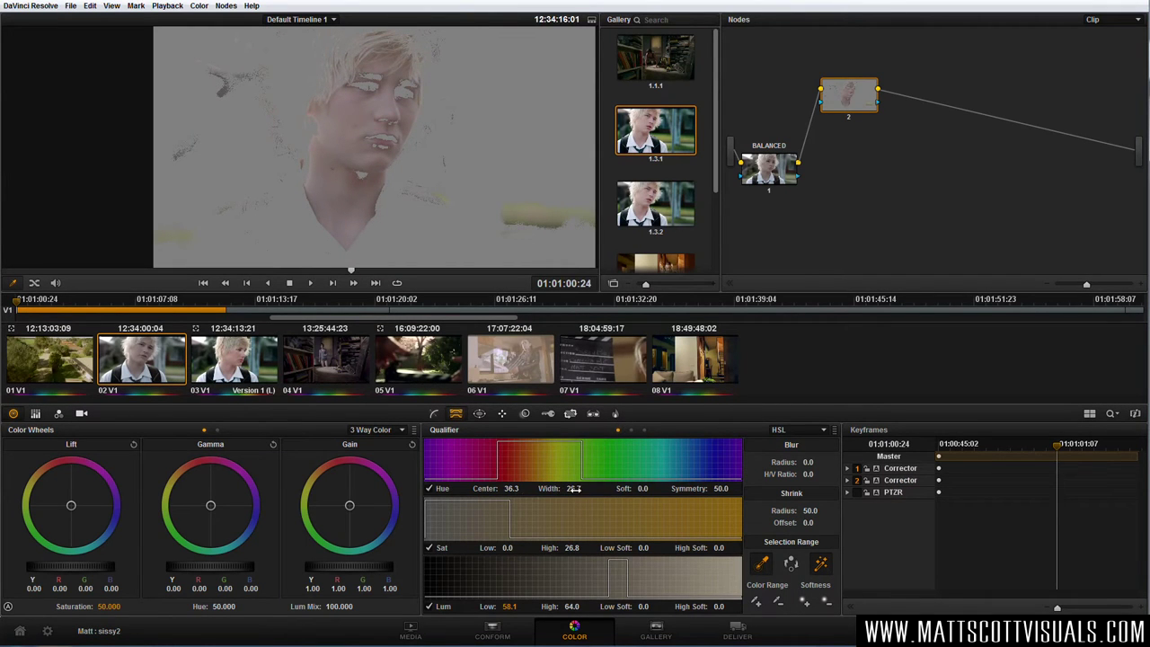
Narrow the qualifier's hue width to 22.3 and set the hue center to 30.3
{"action": "left_click_drag", "start_coordinate": [575, 488], "coordinate": [539, 488]}
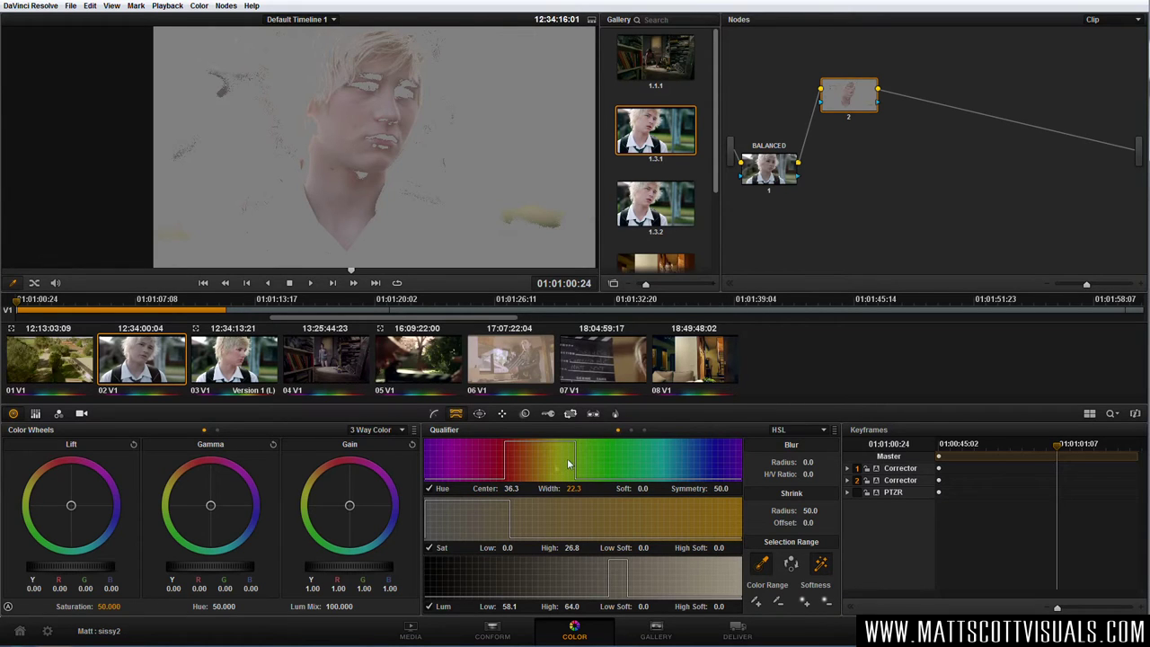
{"action": "left_click_drag", "start_coordinate": [511, 488], "coordinate": [540, 473]}
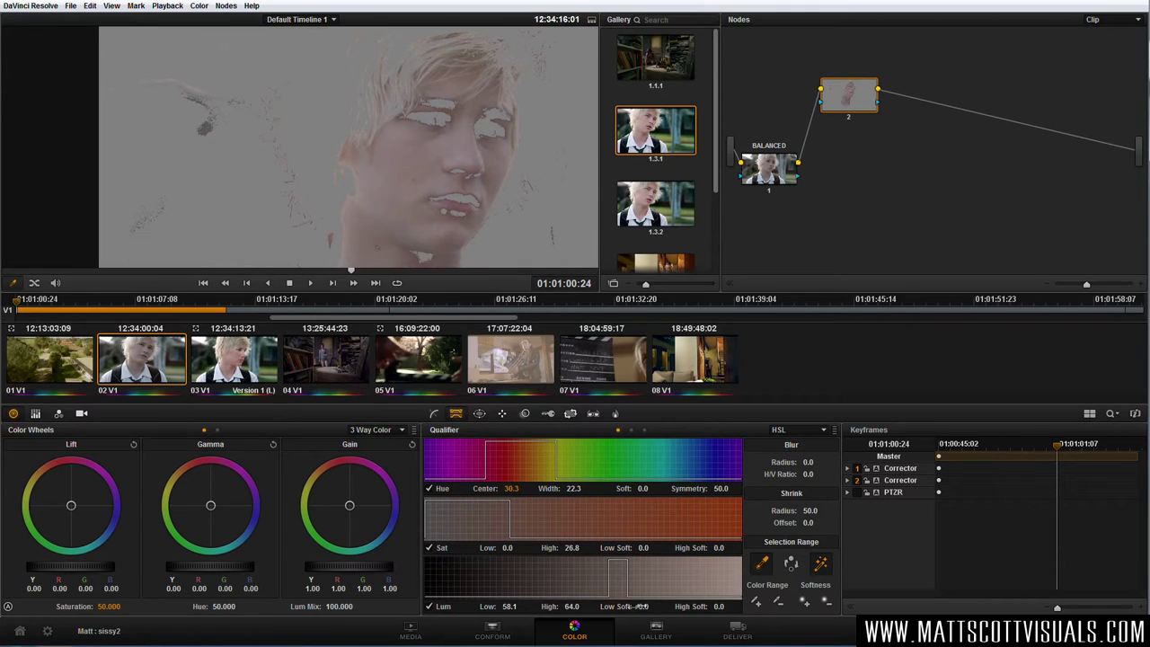
Refine the key with luminance low 54.3, luminance high 62.6, high softness 4.2 and a blur radius of 55.8
{"action": "mouse_move", "coordinate": [570, 606]}
{"action": "left_mouse_down"}
{"action": "mouse_move", "coordinate": [558, 606]}
{"action": "mouse_move", "coordinate": [581, 607]}
{"action": "left_mouse_up"}
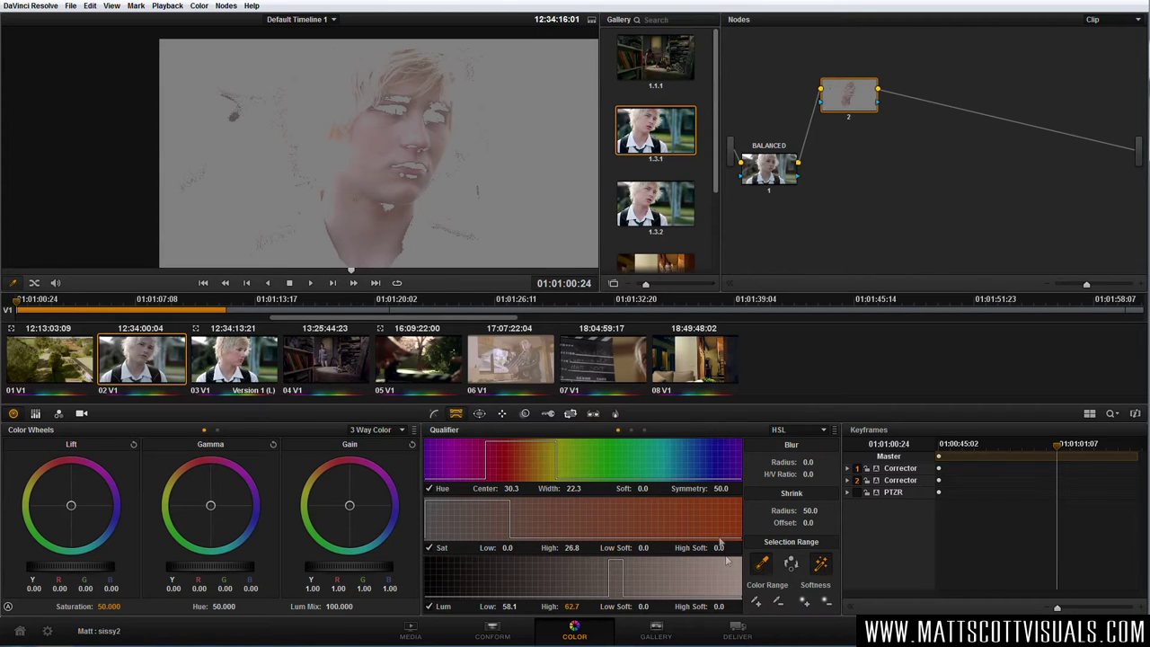
{"action": "left_click_drag", "start_coordinate": [719, 607], "coordinate": [729, 606]}
{"action": "left_click_drag", "start_coordinate": [572, 607], "coordinate": [584, 608]}
{"action": "left_click_drag", "start_coordinate": [798, 474], "coordinate": [796, 474]}
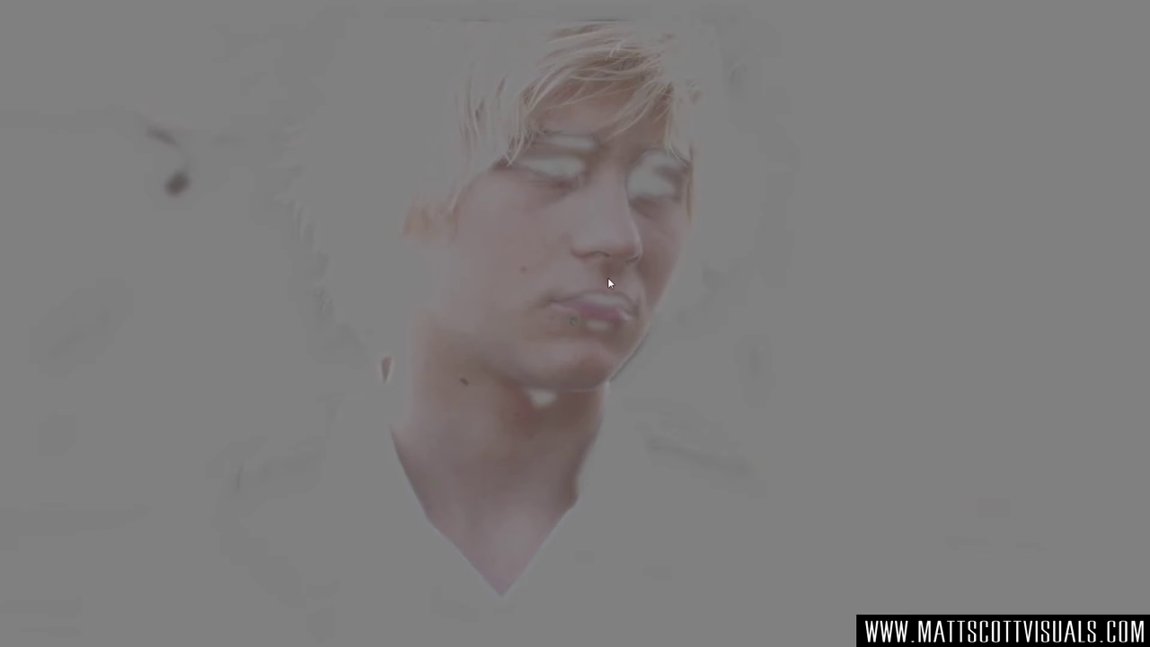
{"action": "key", "text": "Escape"}
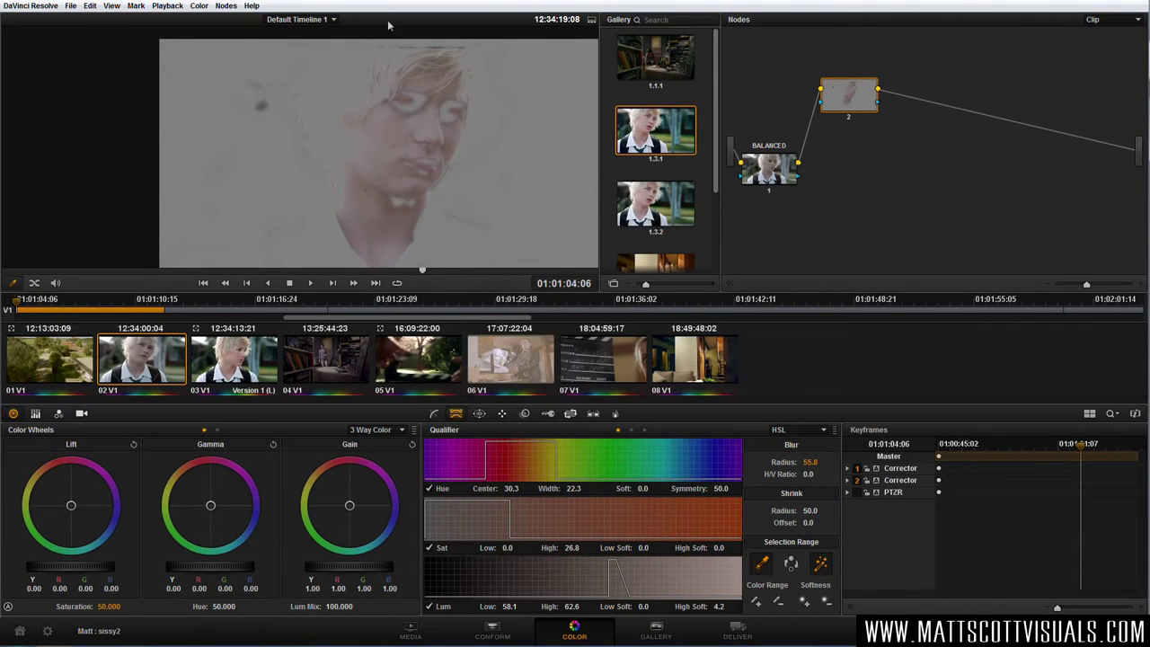
{"action": "scroll", "coordinate": [377, 153], "scroll_direction": "up", "scroll_amount": 2}
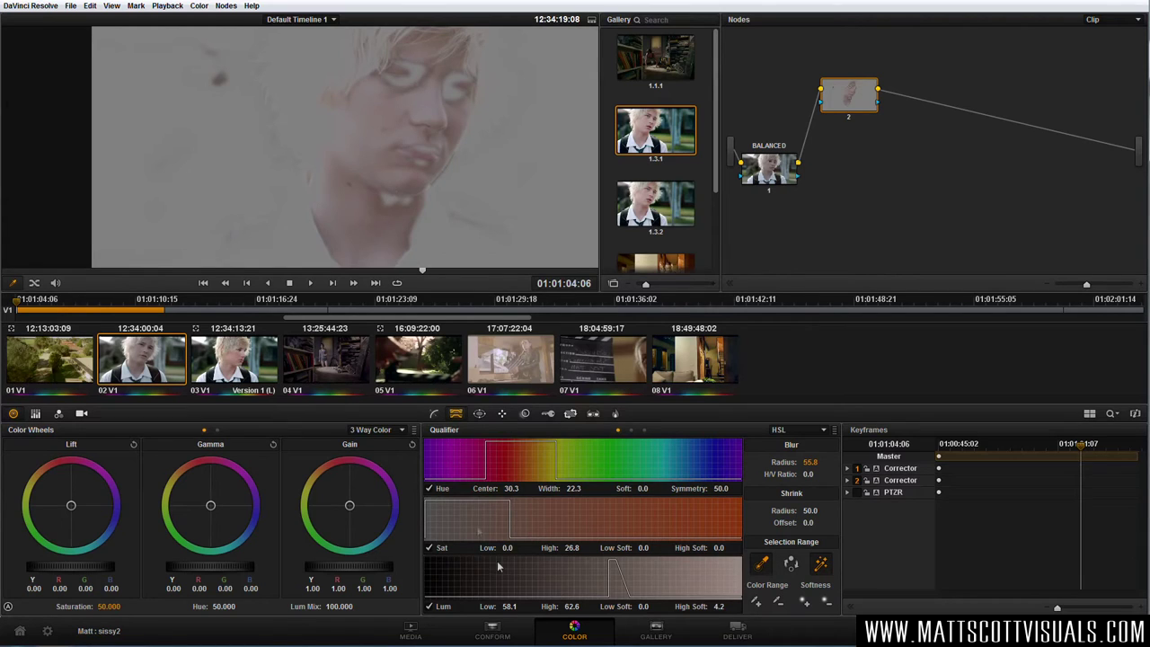
{"action": "mouse_move", "coordinate": [509, 606]}
{"action": "left_mouse_down"}
{"action": "mouse_move", "coordinate": [491, 606]}
{"action": "mouse_move", "coordinate": [521, 607]}
{"action": "left_mouse_up"}
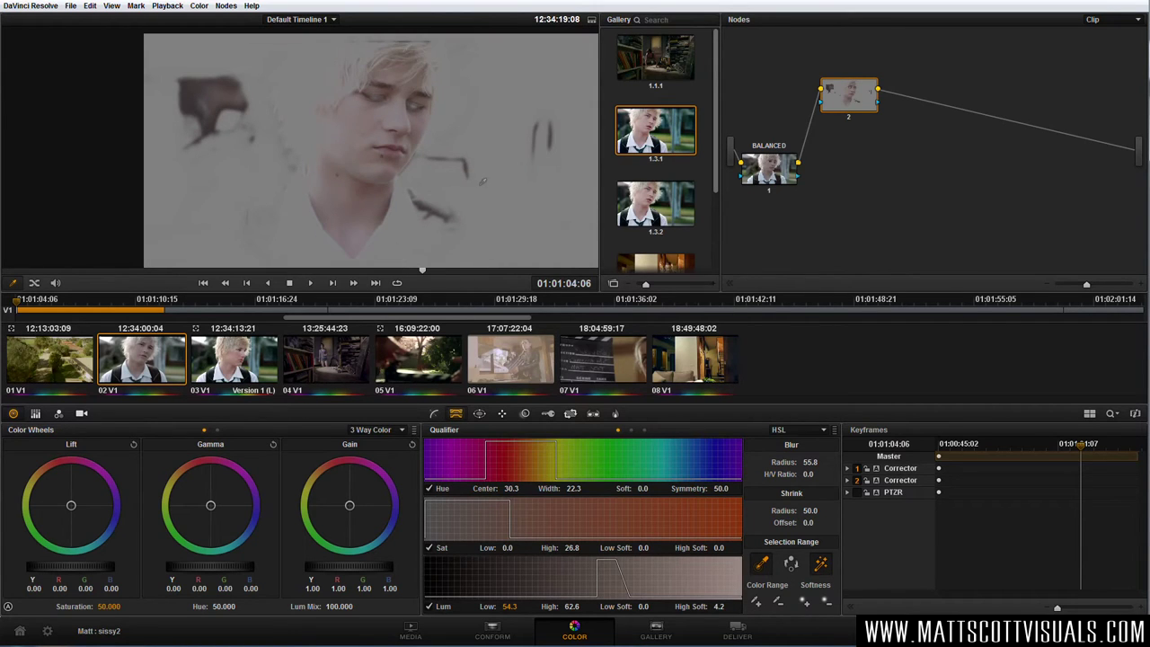
Try fitting a circular window rotated 17.05 around the face and neck, and turn it off
{"action": "left_click", "coordinate": [481, 414]}
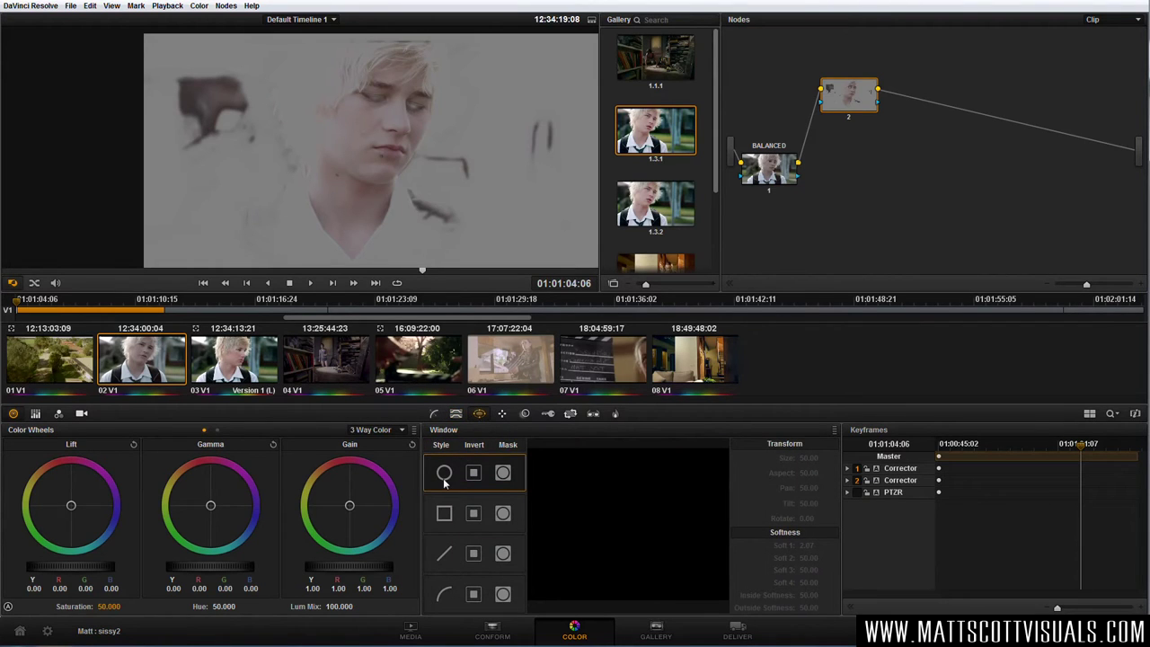
{"action": "left_click", "coordinate": [444, 473]}
{"action": "left_click_drag", "start_coordinate": [401, 222], "coordinate": [376, 214]}
{"action": "left_click_drag", "start_coordinate": [376, 79], "coordinate": [388, 83]}
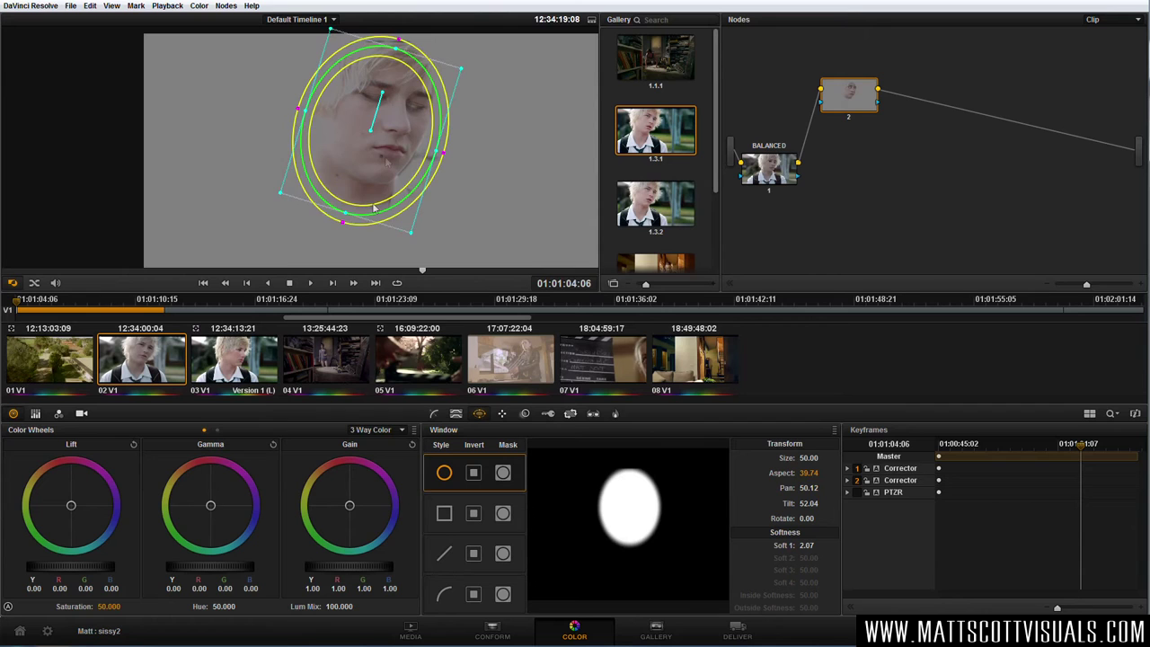
{"action": "left_click_drag", "start_coordinate": [350, 220], "coordinate": [340, 243]}
{"action": "left_click_drag", "start_coordinate": [435, 158], "coordinate": [370, 184]}
{"action": "left_click_drag", "start_coordinate": [434, 158], "coordinate": [443, 159]}
{"action": "left_click_drag", "start_coordinate": [338, 250], "coordinate": [369, 202]}
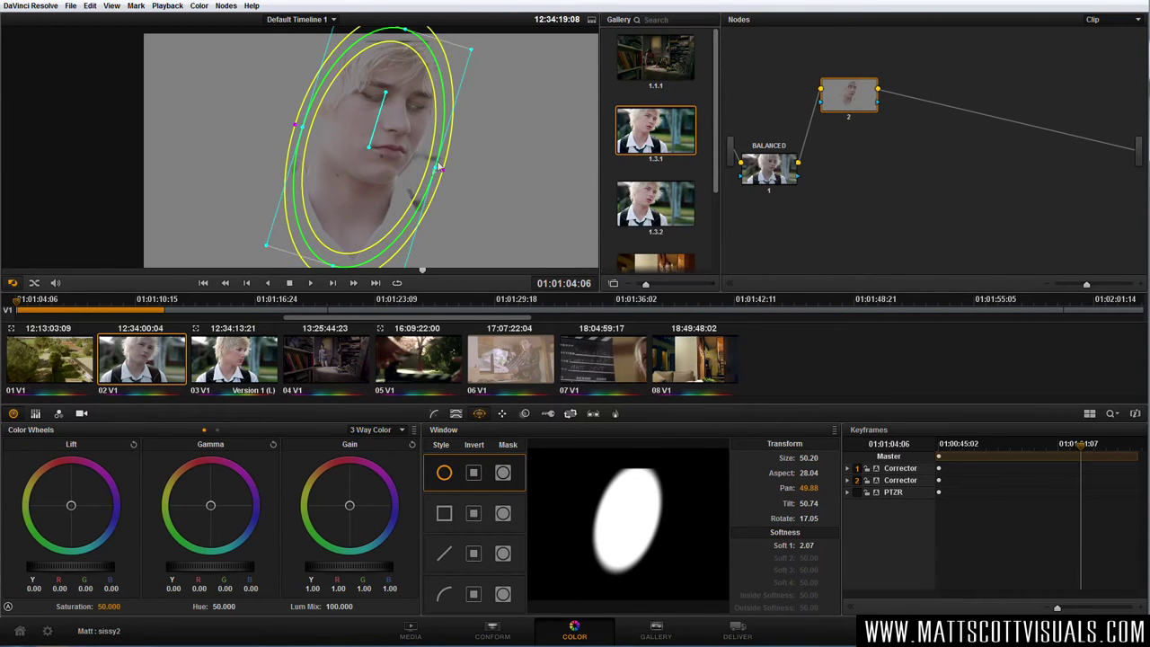
{"action": "left_click_drag", "start_coordinate": [441, 175], "coordinate": [448, 174]}
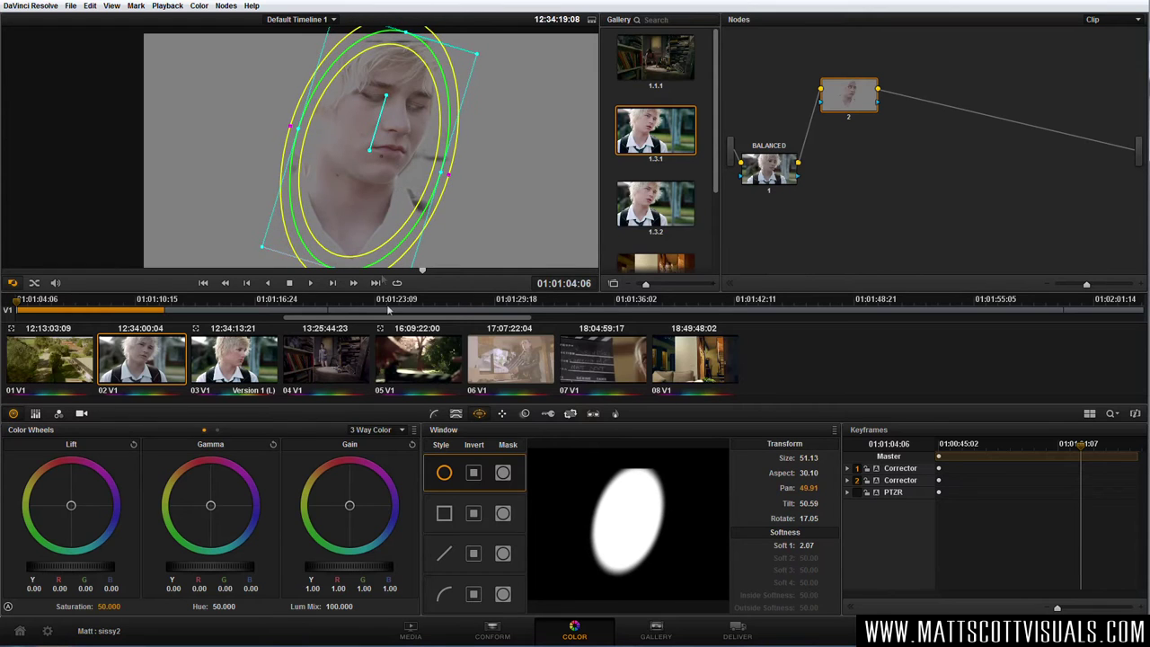
{"action": "left_click", "coordinate": [444, 473]}
Draw a closed custom curve window around the hair, face and neck, ending in a point at the collar
{"action": "left_click", "coordinate": [444, 595]}
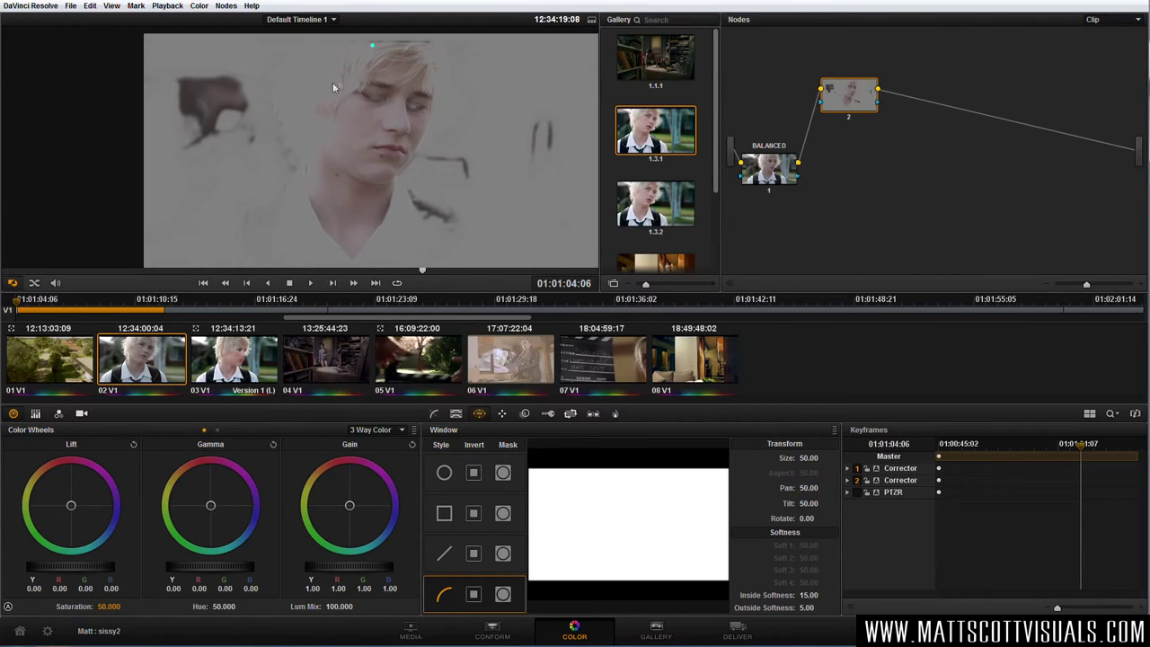
{"action": "left_click", "coordinate": [299, 193]}
{"action": "left_click", "coordinate": [352, 262]}
{"action": "left_click", "coordinate": [395, 210]}
{"action": "left_click", "coordinate": [409, 168]}
{"action": "left_click", "coordinate": [436, 113]}
{"action": "left_click", "coordinate": [432, 65]}
{"action": "left_click", "coordinate": [372, 47]}
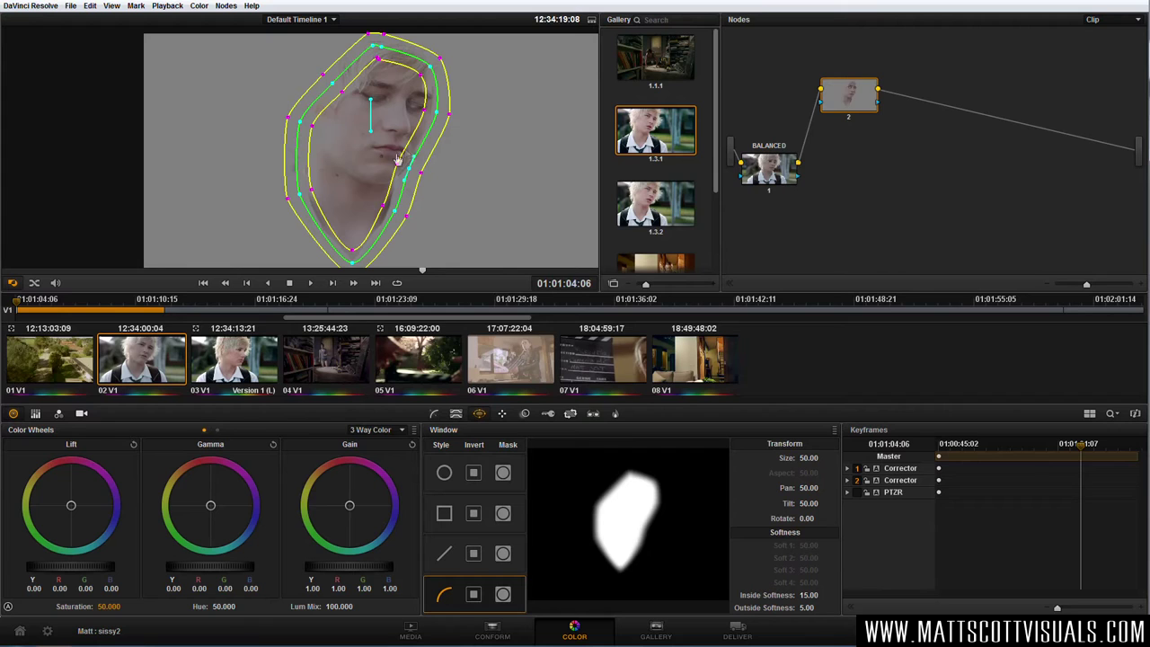
Reshape the curve window's control points and softness edges to follow the head and neck more closely
{"action": "left_click_drag", "start_coordinate": [398, 175], "coordinate": [443, 235]}
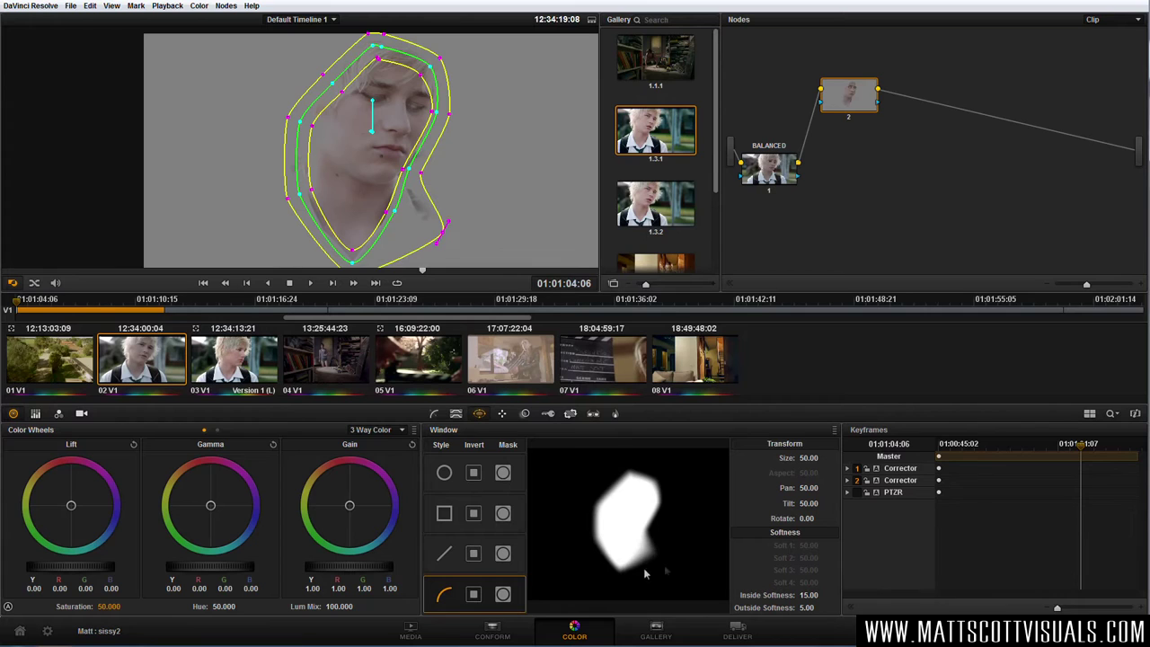
{"action": "left_click_drag", "start_coordinate": [445, 239], "coordinate": [447, 118]}
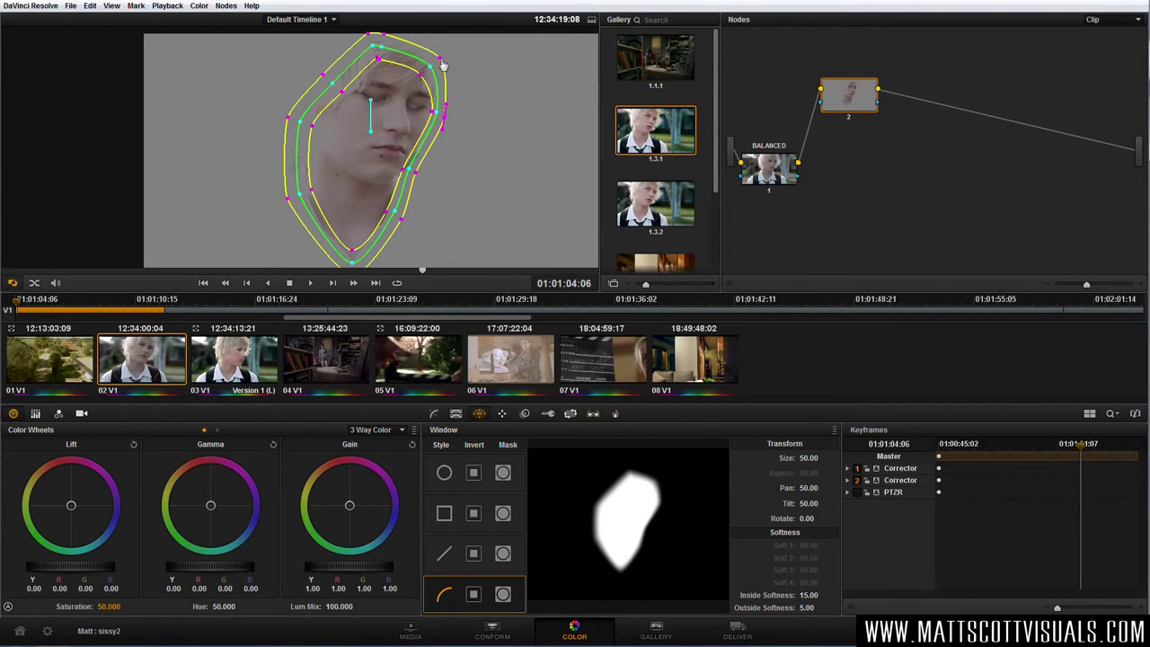
{"action": "mouse_move", "coordinate": [385, 62]}
{"action": "left_mouse_down"}
{"action": "mouse_move", "coordinate": [364, 72]}
{"action": "mouse_move", "coordinate": [395, 63]}
{"action": "mouse_move", "coordinate": [384, 58]}
{"action": "left_mouse_up"}
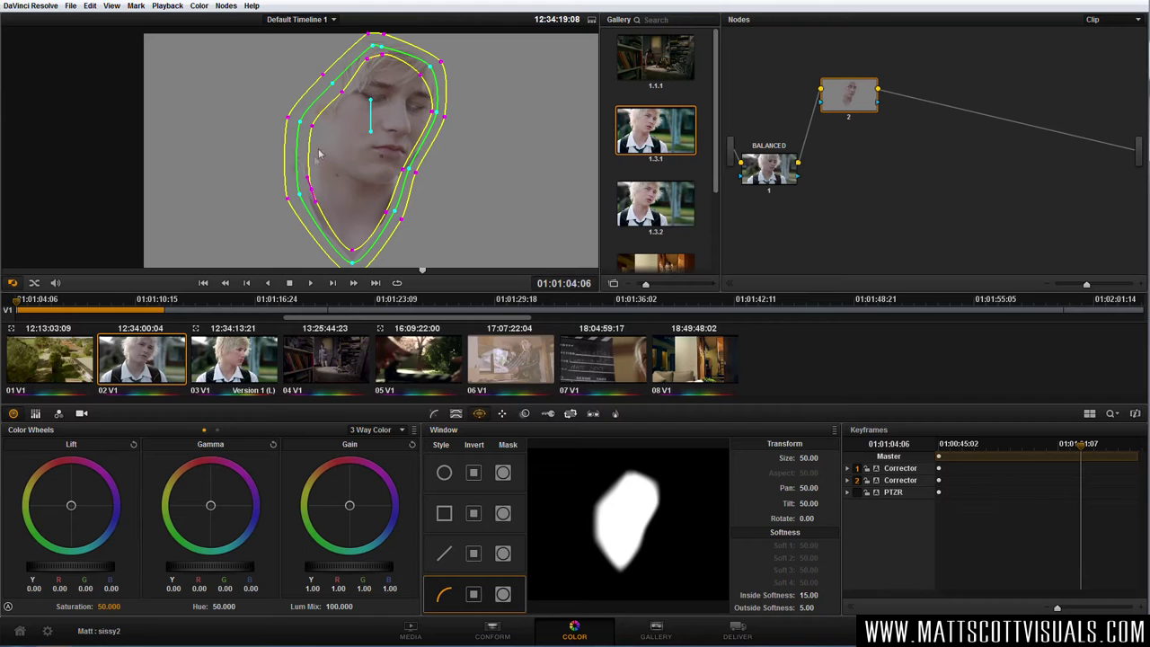
{"action": "mouse_move", "coordinate": [297, 198]}
{"action": "left_mouse_down"}
{"action": "mouse_move", "coordinate": [287, 190]}
{"action": "mouse_move", "coordinate": [290, 201]}
{"action": "left_mouse_up"}
{"action": "left_click_drag", "start_coordinate": [334, 87], "coordinate": [327, 81]}
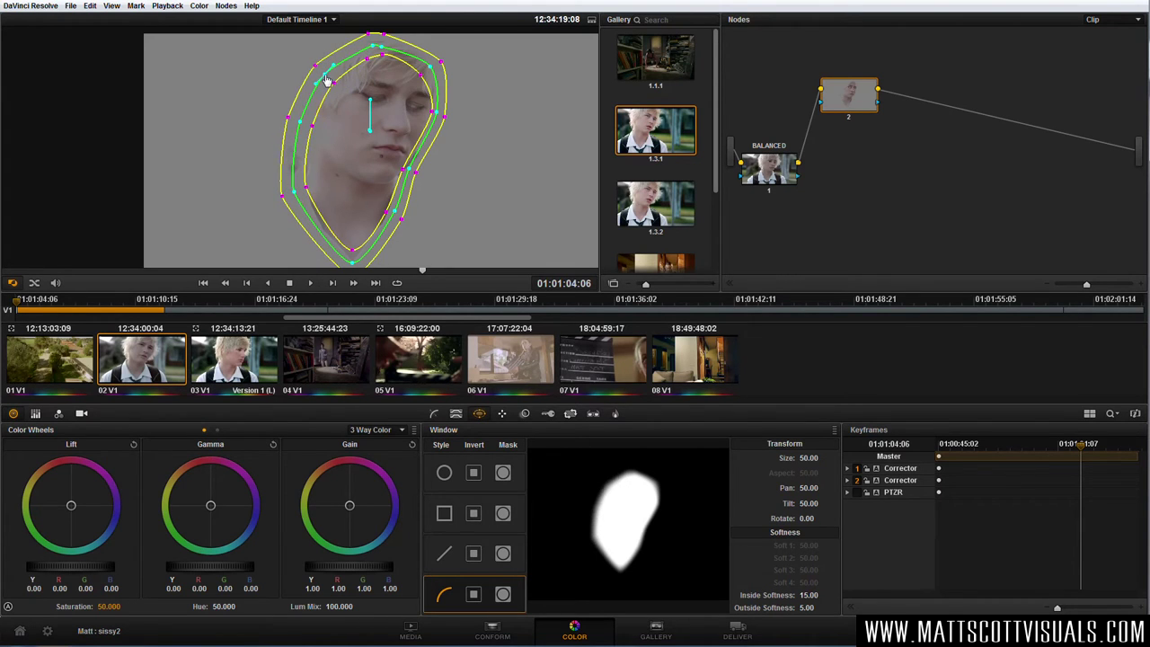
{"action": "left_click_drag", "start_coordinate": [296, 197], "coordinate": [293, 192]}
{"action": "scroll", "coordinate": [414, 133], "scroll_direction": "down", "scroll_amount": 2}
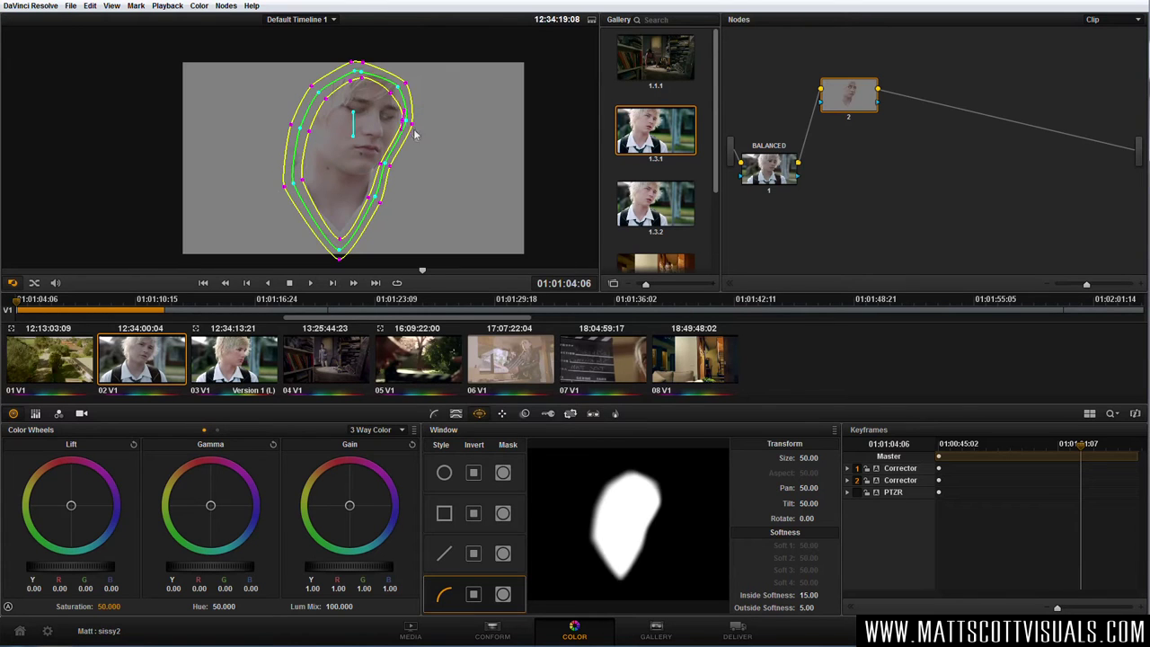
{"action": "scroll", "coordinate": [384, 170], "scroll_direction": "up", "scroll_amount": 1}
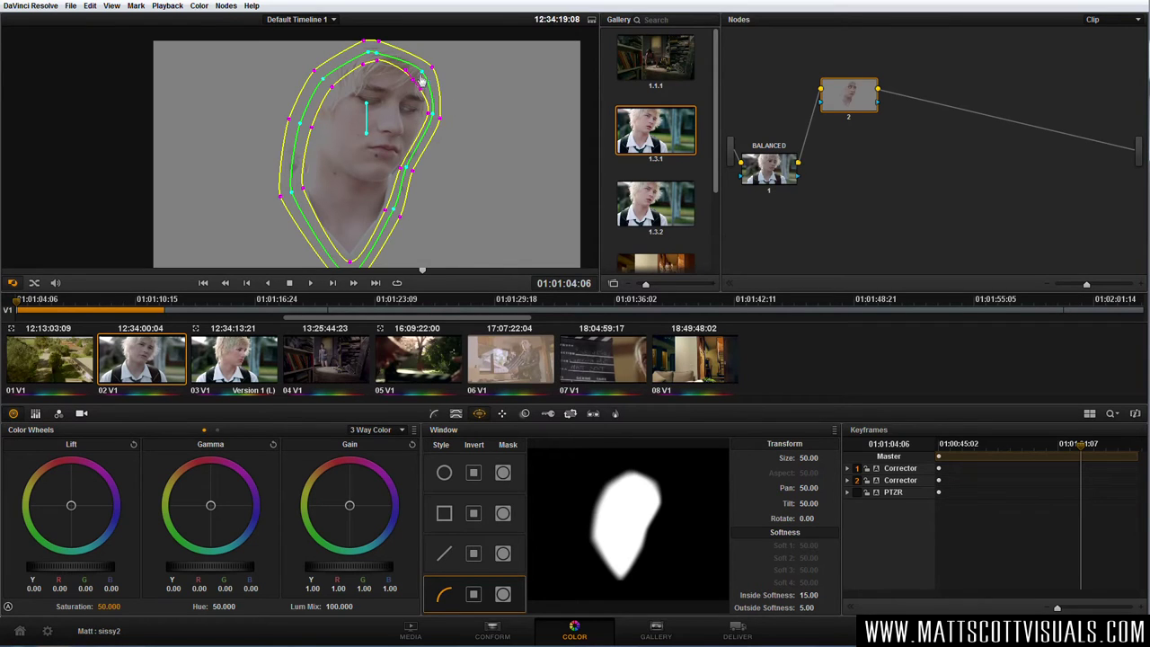
Exclude zoom from the tracker analysis and track the window forward through the clip
{"action": "left_click", "coordinate": [504, 414]}
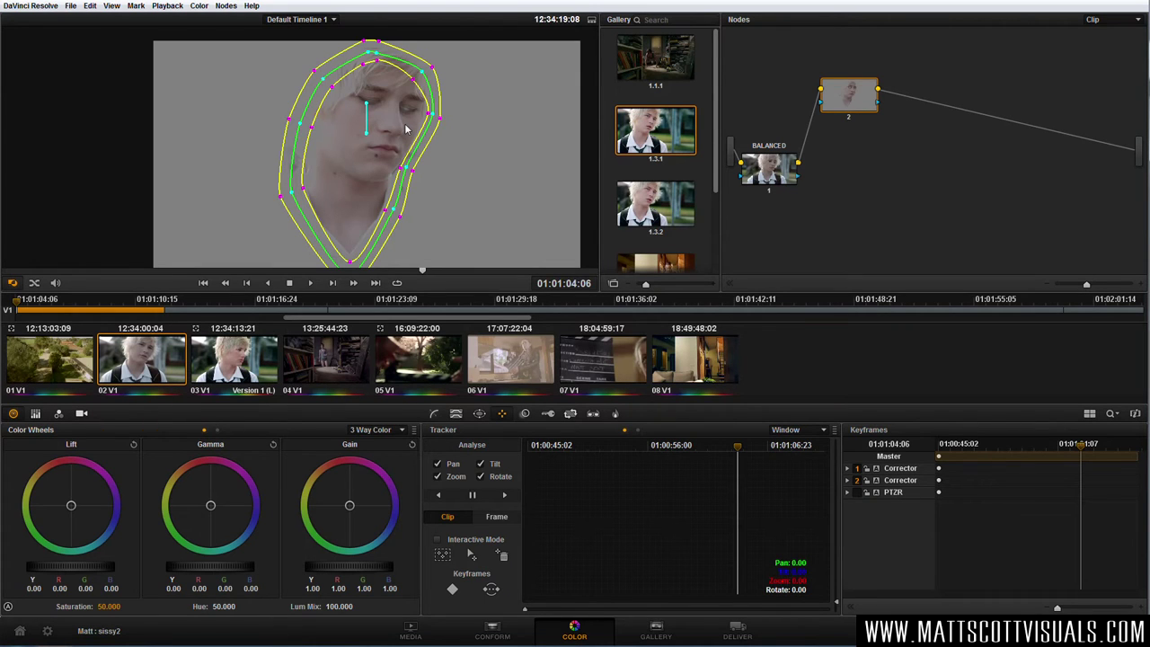
{"action": "left_click", "coordinate": [438, 477]}
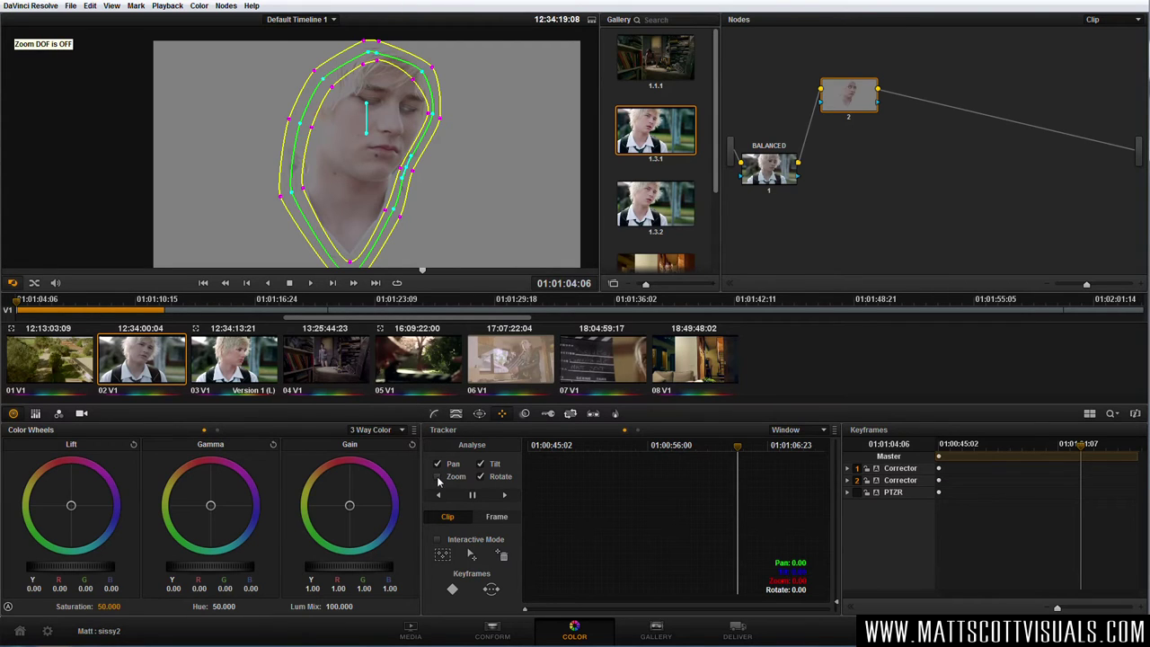
{"action": "left_click", "coordinate": [507, 495]}
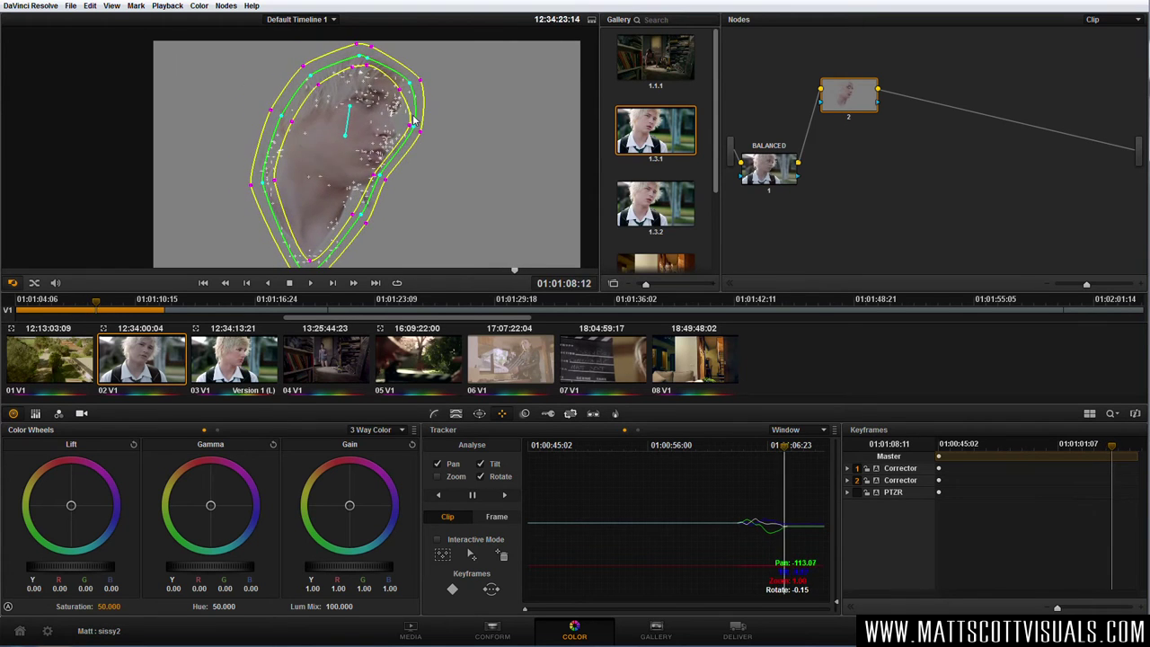
Track the window backward from frame 01:01:04:06 and scrub through the clip to check the track
{"action": "left_click_drag", "start_coordinate": [777, 449], "coordinate": [739, 454]}
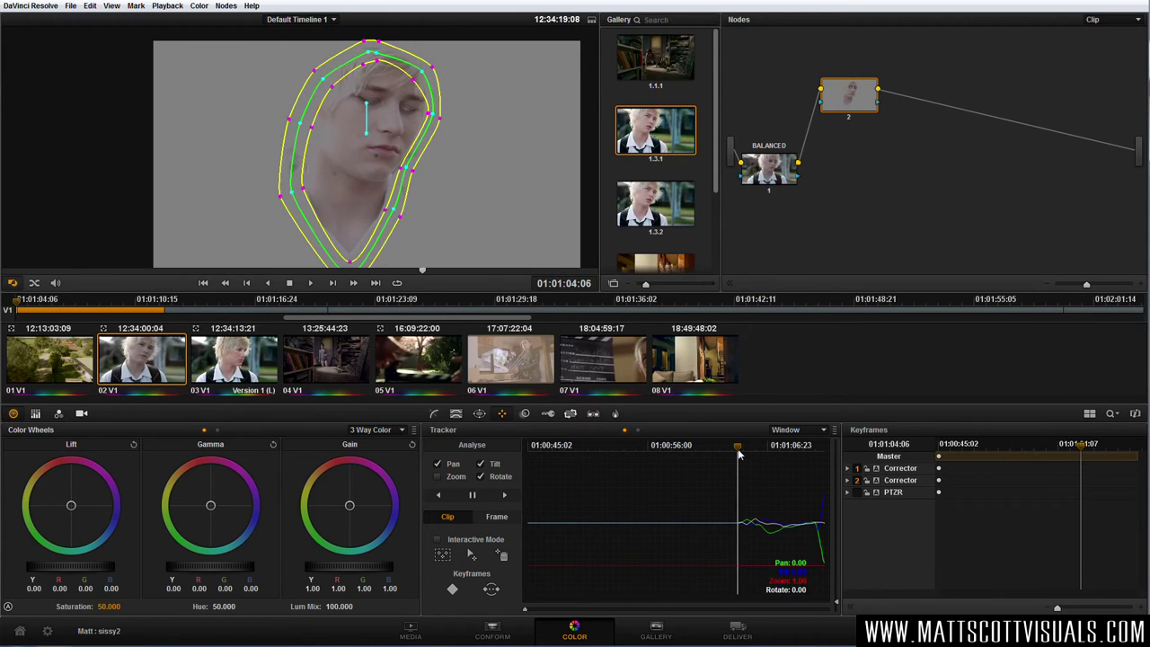
{"action": "left_click", "coordinate": [441, 496]}
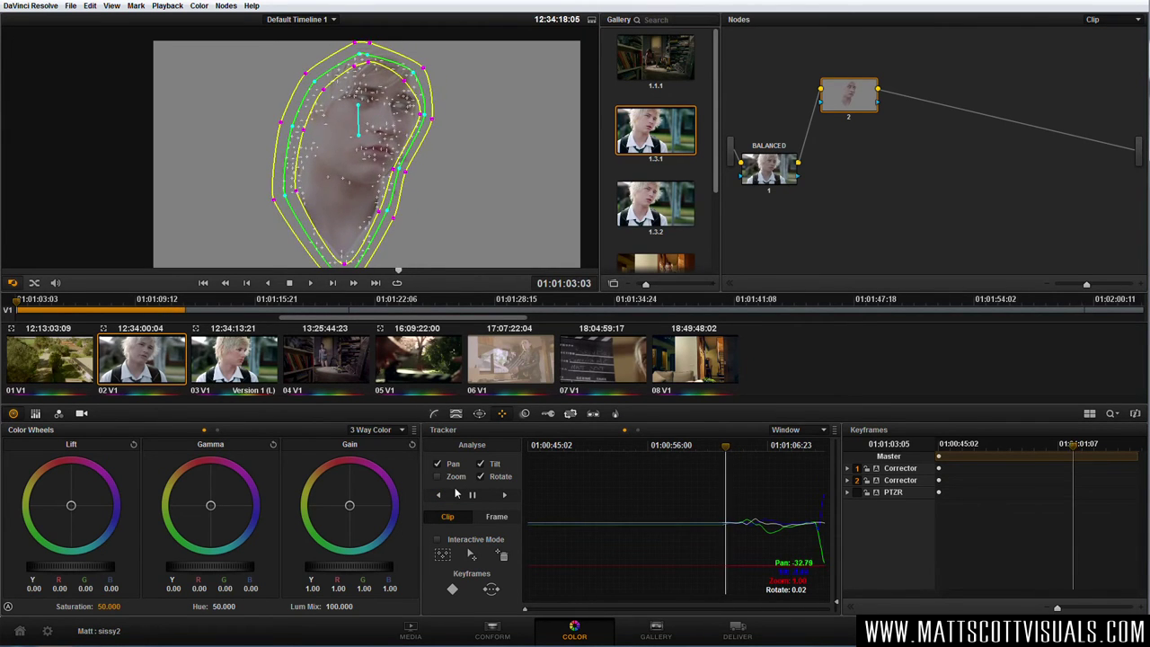
{"action": "left_click", "coordinate": [472, 495]}
{"action": "left_click_drag", "start_coordinate": [667, 445], "coordinate": [749, 458]}
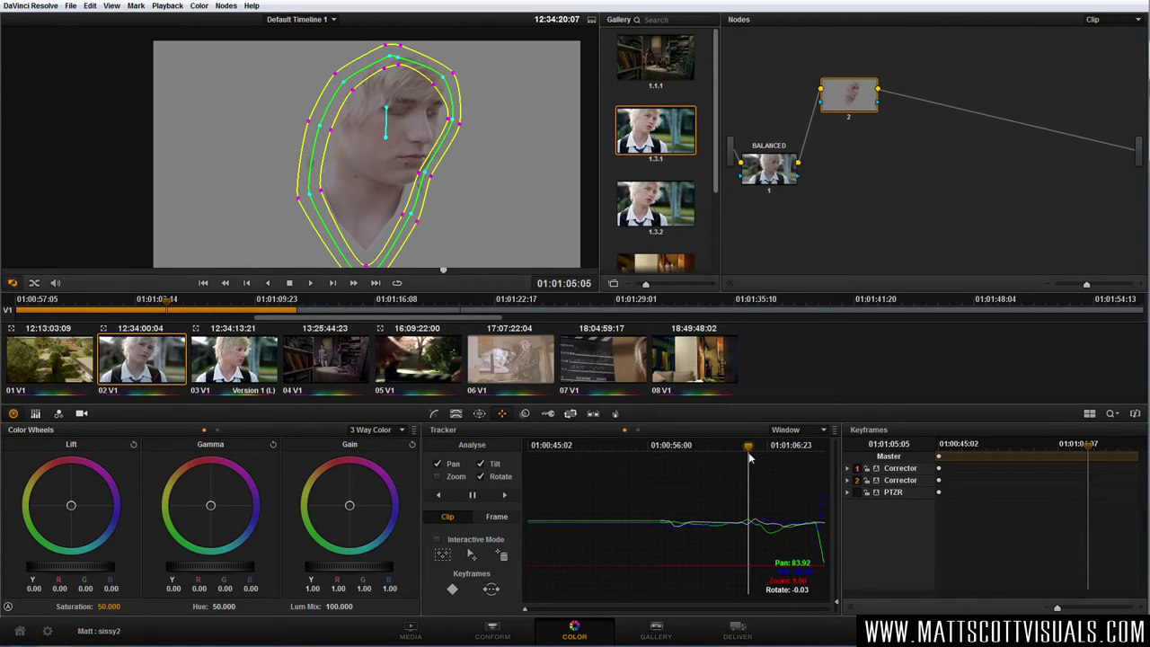
{"action": "left_click_drag", "start_coordinate": [750, 459], "coordinate": [740, 458]}
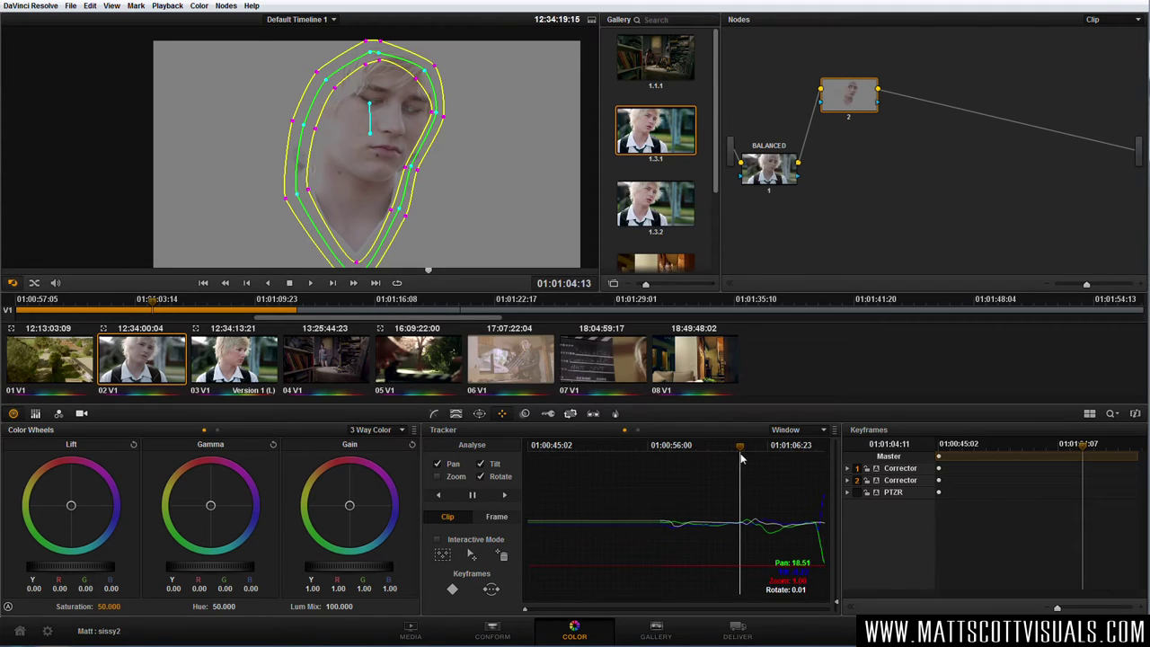
With node 2's auto-keyframing on, adjust the window outline beside the chin at 01:01:04:11 and expand the keyframe editor
{"action": "left_click_drag", "start_coordinate": [849, 103], "coordinate": [852, 108]}
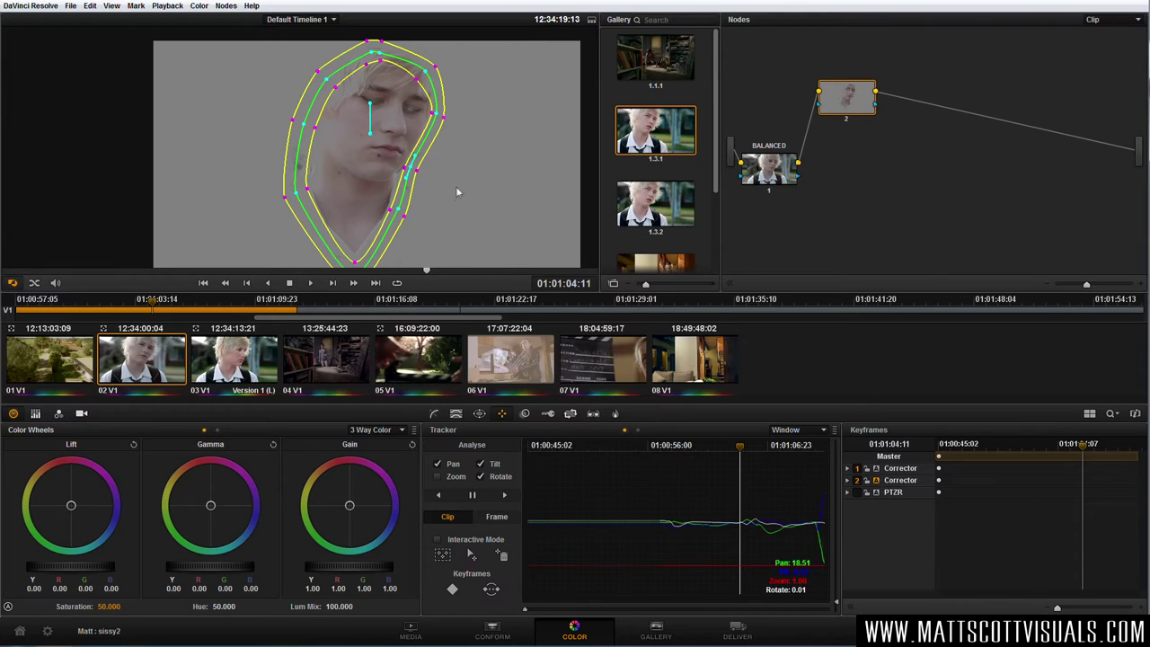
{"action": "left_click", "coordinate": [413, 173]}
{"action": "left_click", "coordinate": [850, 611]}
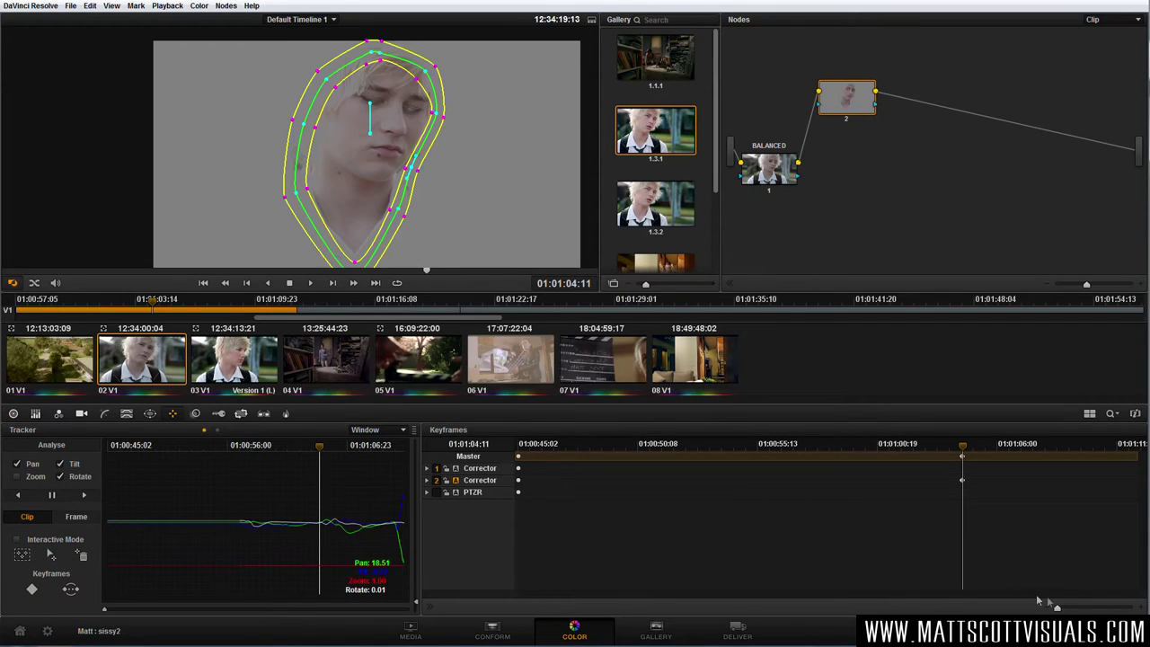
At 01:01:05:04, reshape node 2's window outline along the face side and the back of the neck to keyframe it there
{"action": "left_click_drag", "start_coordinate": [1058, 609], "coordinate": [1060, 609]}
{"action": "left_click_drag", "start_coordinate": [978, 595], "coordinate": [1069, 596]}
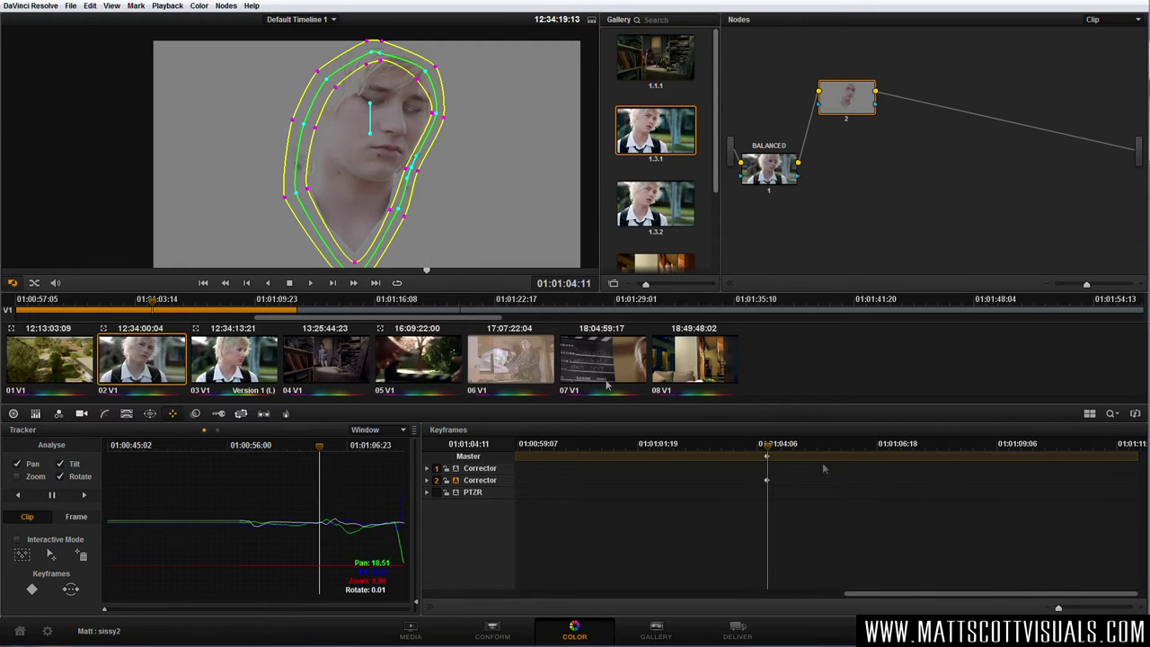
{"action": "left_click_drag", "start_coordinate": [768, 444], "coordinate": [804, 454]}
{"action": "left_click_drag", "start_coordinate": [426, 174], "coordinate": [430, 178]}
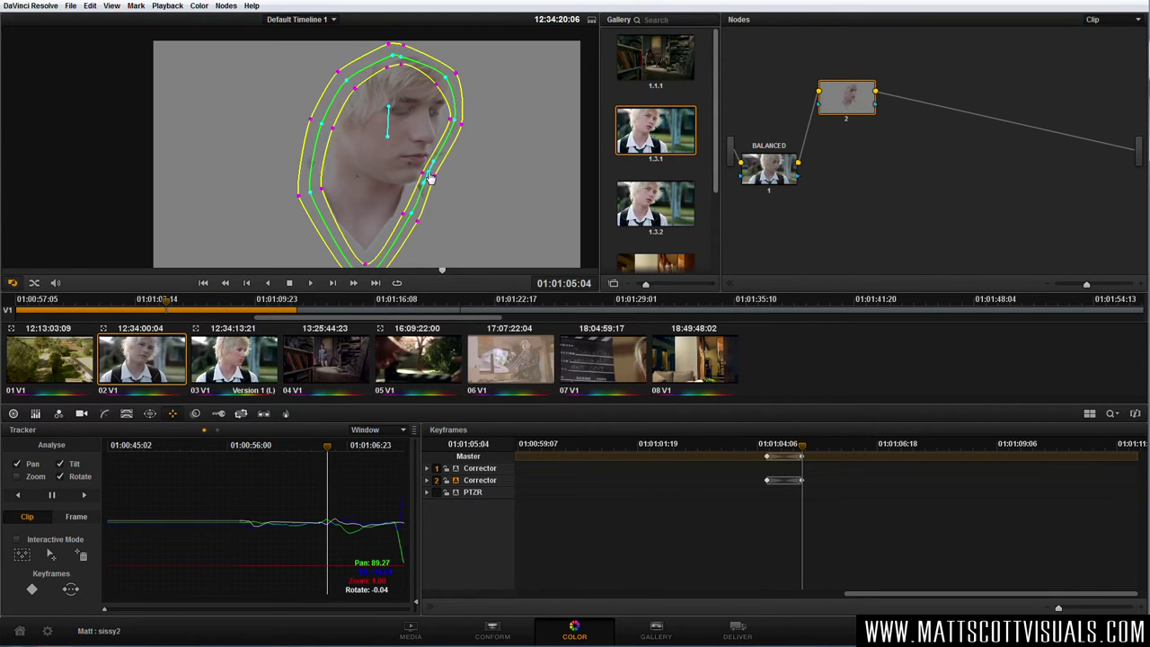
{"action": "left_click_drag", "start_coordinate": [449, 116], "coordinate": [453, 86]}
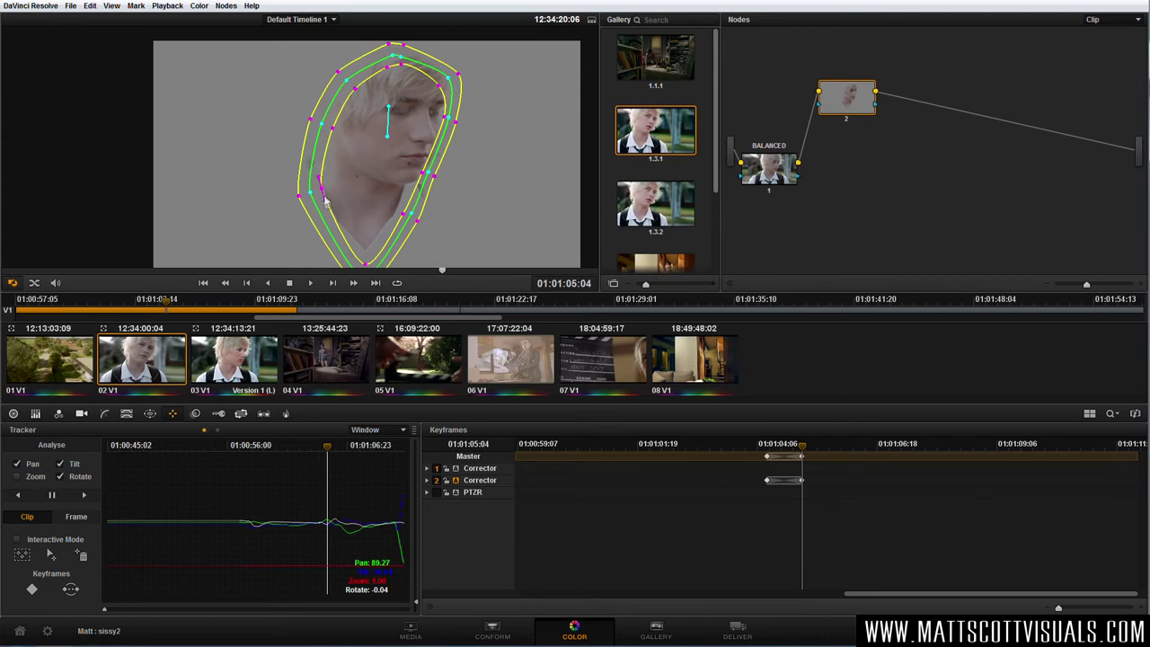
{"action": "left_click_drag", "start_coordinate": [320, 190], "coordinate": [311, 190]}
Keyframe a window correction at 01:01:04:21 by adjusting the outline beside the cheek and chin
{"action": "mouse_move", "coordinate": [803, 455]}
{"action": "left_mouse_down"}
{"action": "mouse_move", "coordinate": [766, 454]}
{"action": "mouse_move", "coordinate": [787, 452]}
{"action": "left_mouse_up"}
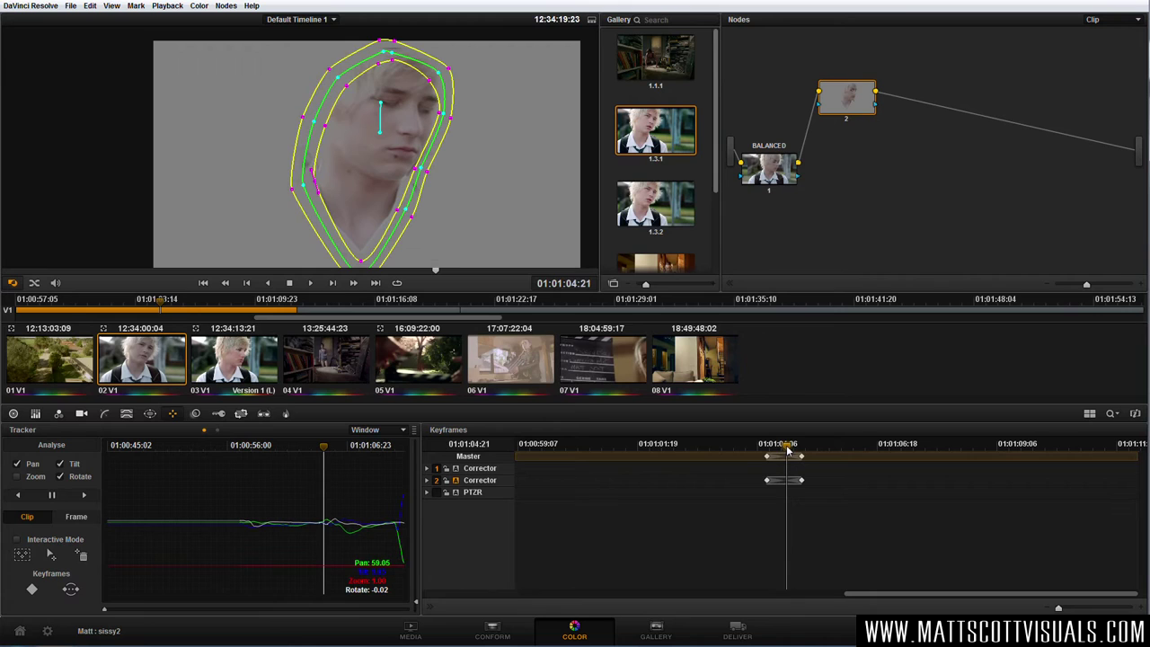
{"action": "mouse_move", "coordinate": [428, 171]}
{"action": "left_mouse_down"}
{"action": "mouse_move", "coordinate": [449, 112]}
{"action": "mouse_move", "coordinate": [445, 135]}
{"action": "left_mouse_up"}
{"action": "left_click_drag", "start_coordinate": [427, 177], "coordinate": [420, 176]}
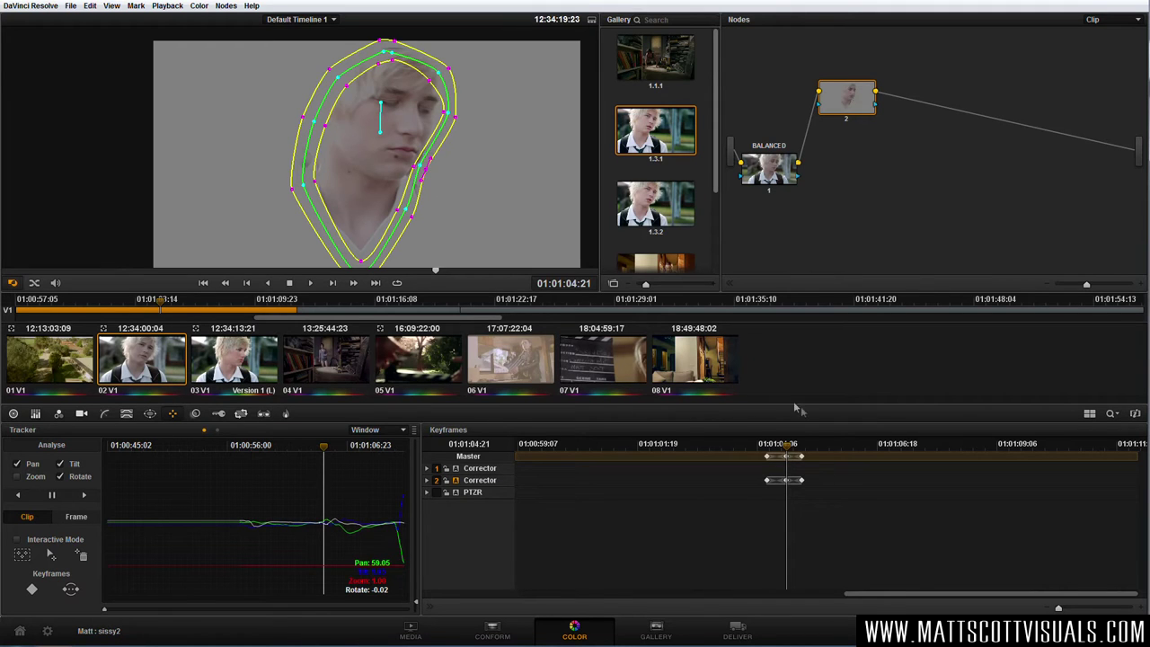
At 01:01:05:23, widen the window outline around the forehead, cheek and jaw, and scrub back to check the shape
{"action": "left_click_drag", "start_coordinate": [794, 447], "coordinate": [838, 452]}
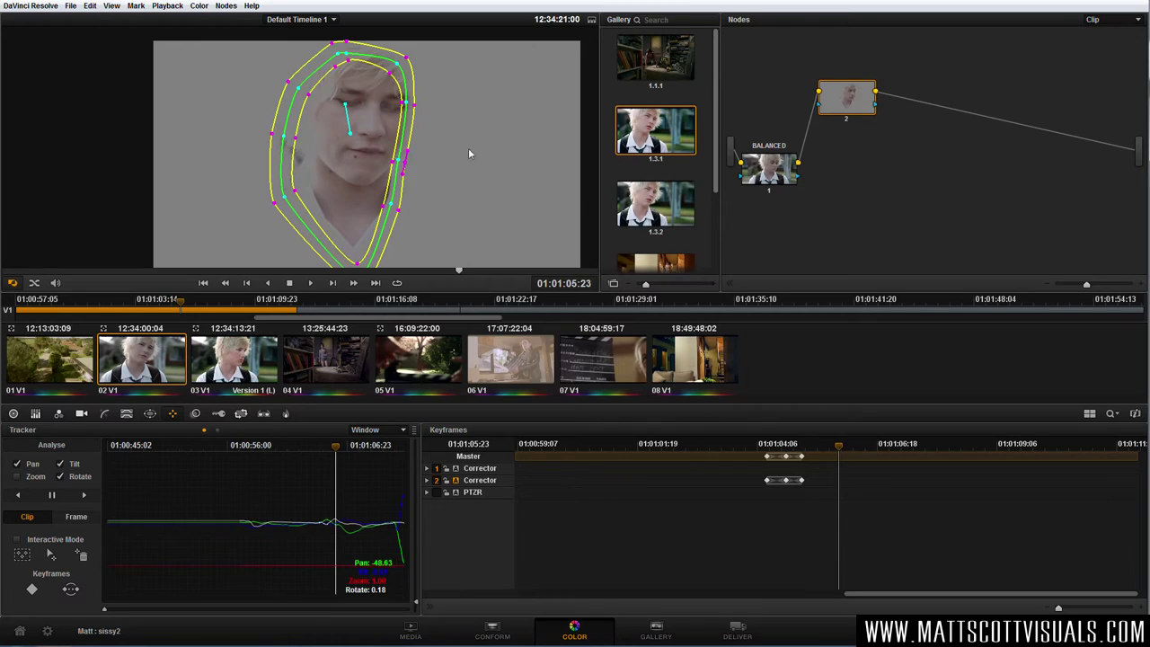
{"action": "left_click_drag", "start_coordinate": [407, 106], "coordinate": [429, 106]}
{"action": "left_click_drag", "start_coordinate": [405, 163], "coordinate": [409, 162]}
{"action": "left_click_drag", "start_coordinate": [394, 209], "coordinate": [400, 207]}
{"action": "left_click_drag", "start_coordinate": [419, 104], "coordinate": [433, 106]}
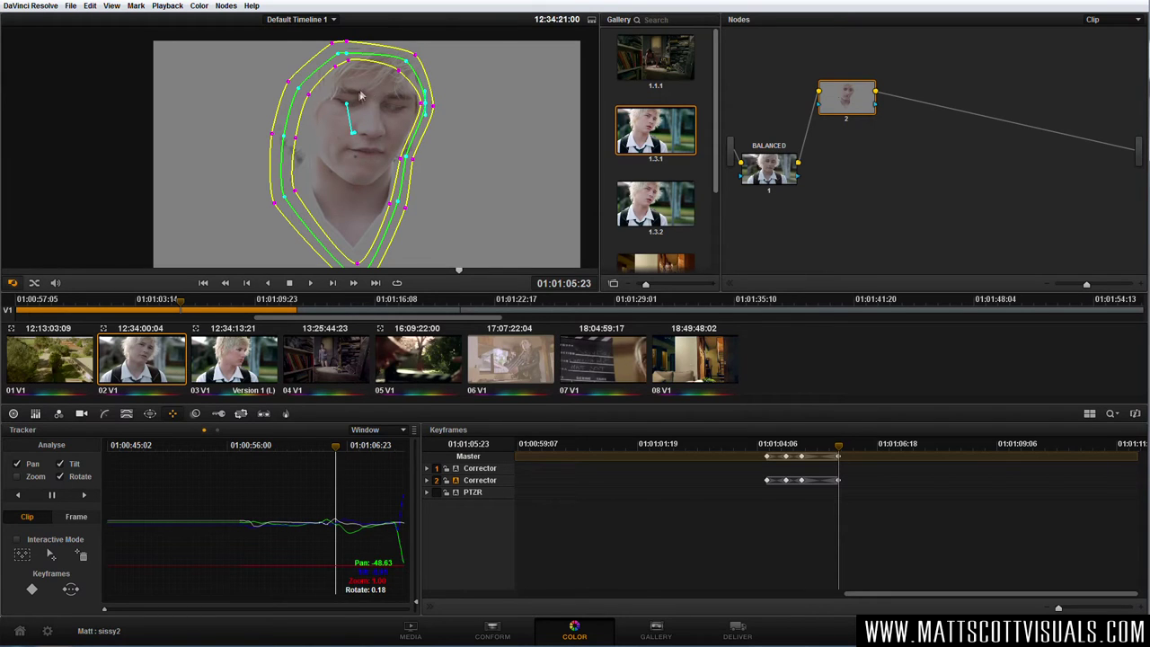
{"action": "left_click_drag", "start_coordinate": [838, 445], "coordinate": [821, 446]}
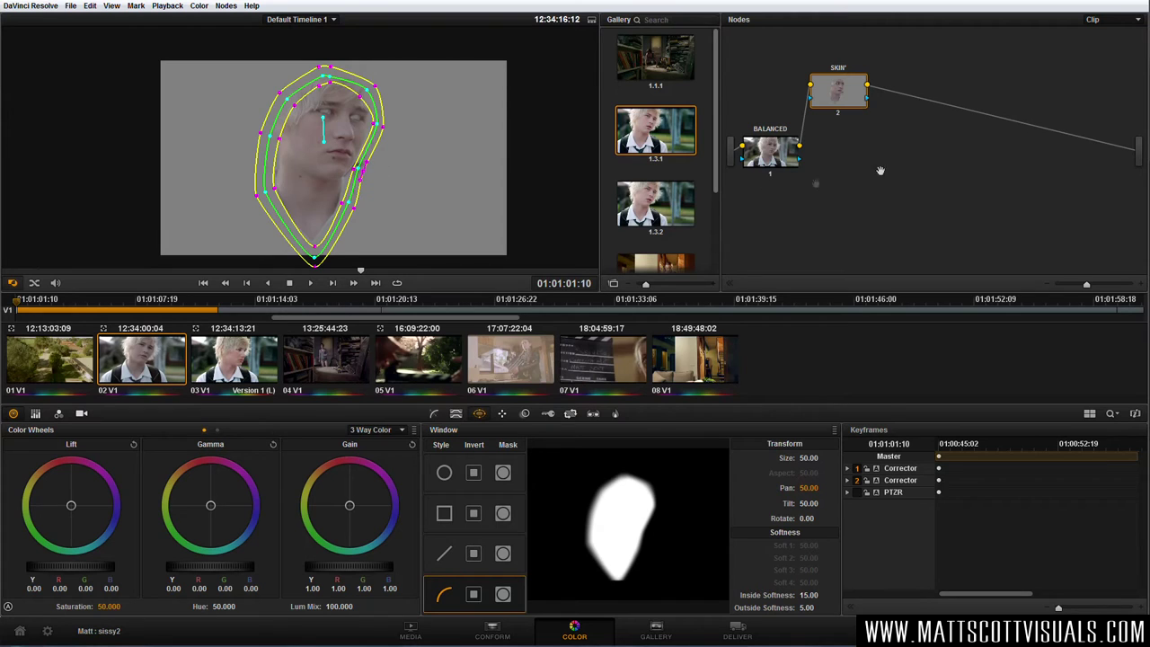
With the highlight and window outline hidden, try tinting the SKIN' node's gamma toward purple and then toward green-yellow
{"action": "left_click_drag", "start_coordinate": [847, 96], "coordinate": [847, 95]}
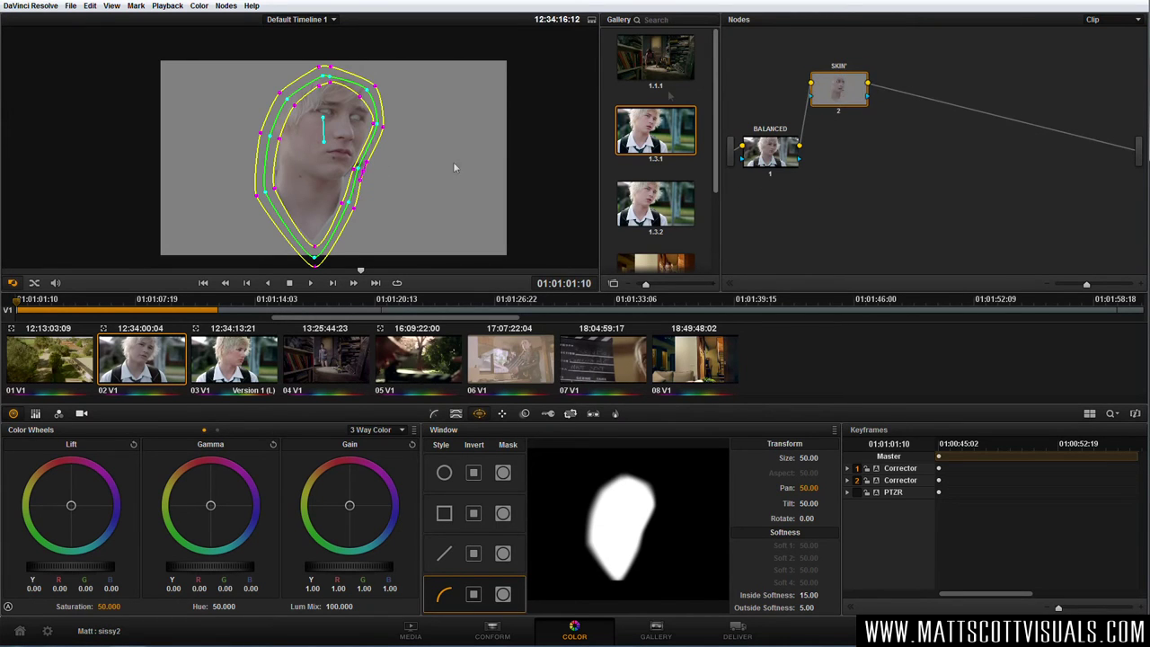
{"action": "left_click_drag", "start_coordinate": [205, 504], "coordinate": [358, 480]}
{"action": "key", "text": "shift+h"}
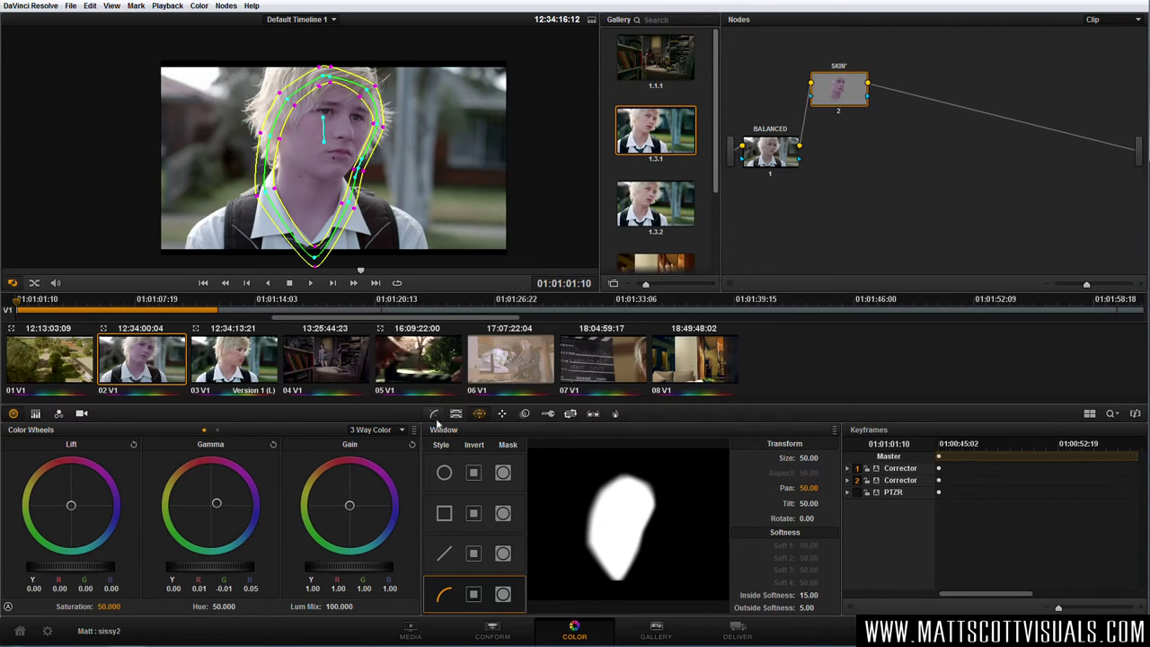
{"action": "left_click", "coordinate": [13, 286]}
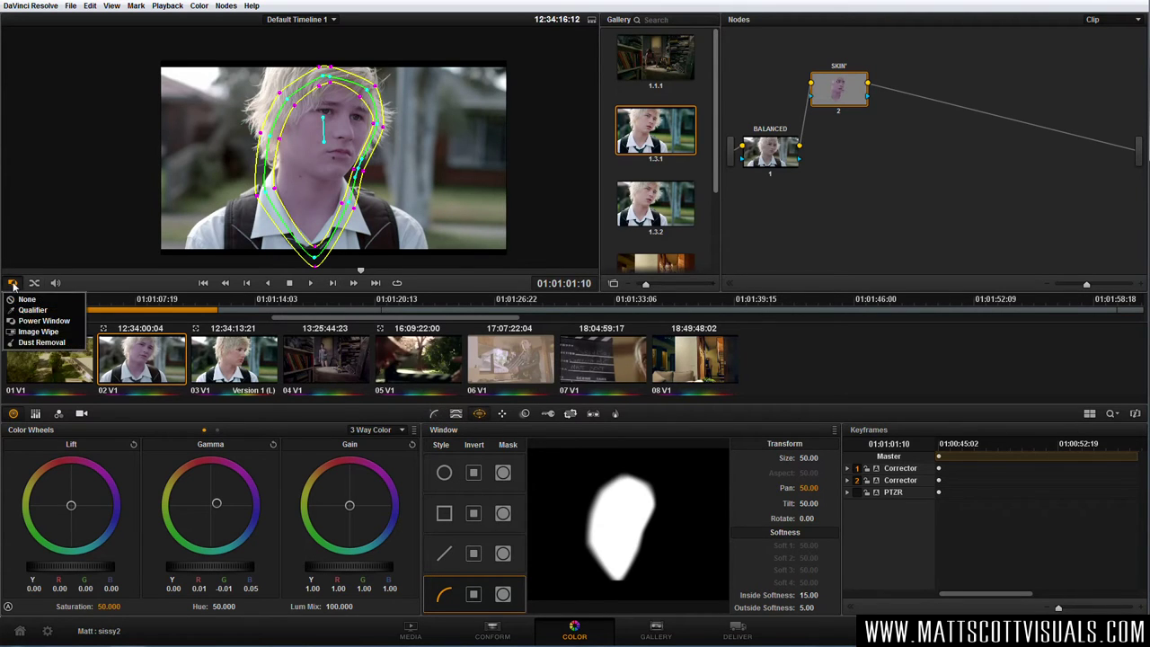
{"action": "left_click", "coordinate": [26, 297]}
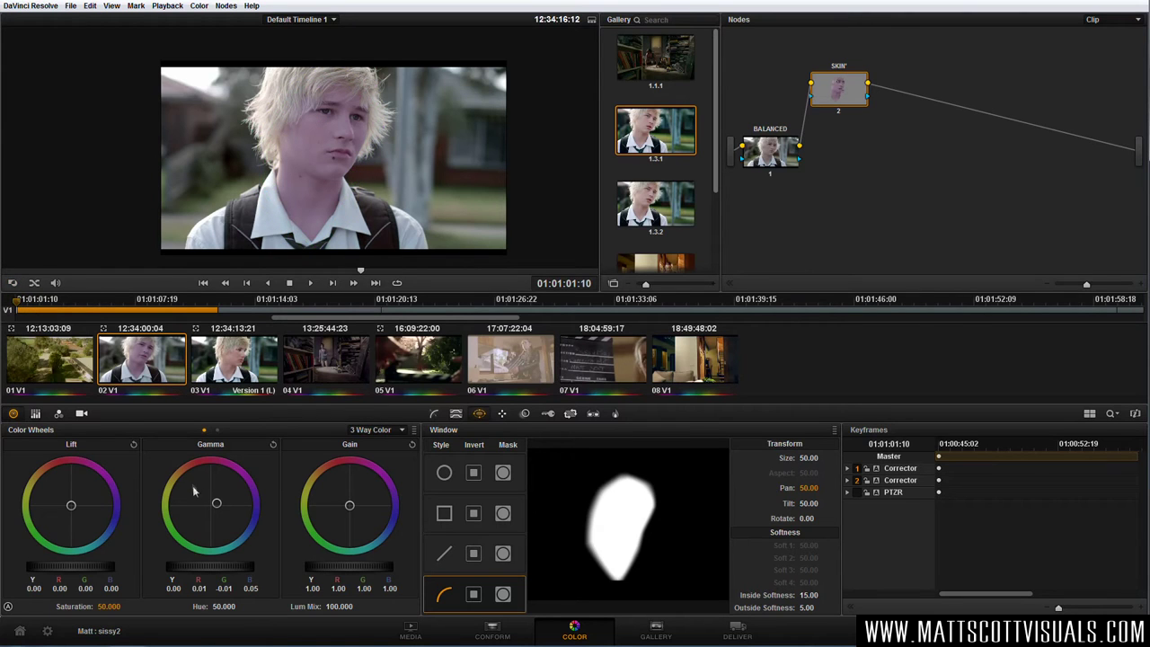
{"action": "left_click_drag", "start_coordinate": [193, 479], "coordinate": [129, 566]}
{"action": "mouse_move", "coordinate": [381, 270]}
{"action": "left_mouse_down"}
{"action": "mouse_move", "coordinate": [458, 279]}
{"action": "mouse_move", "coordinate": [367, 269]}
{"action": "left_mouse_up"}
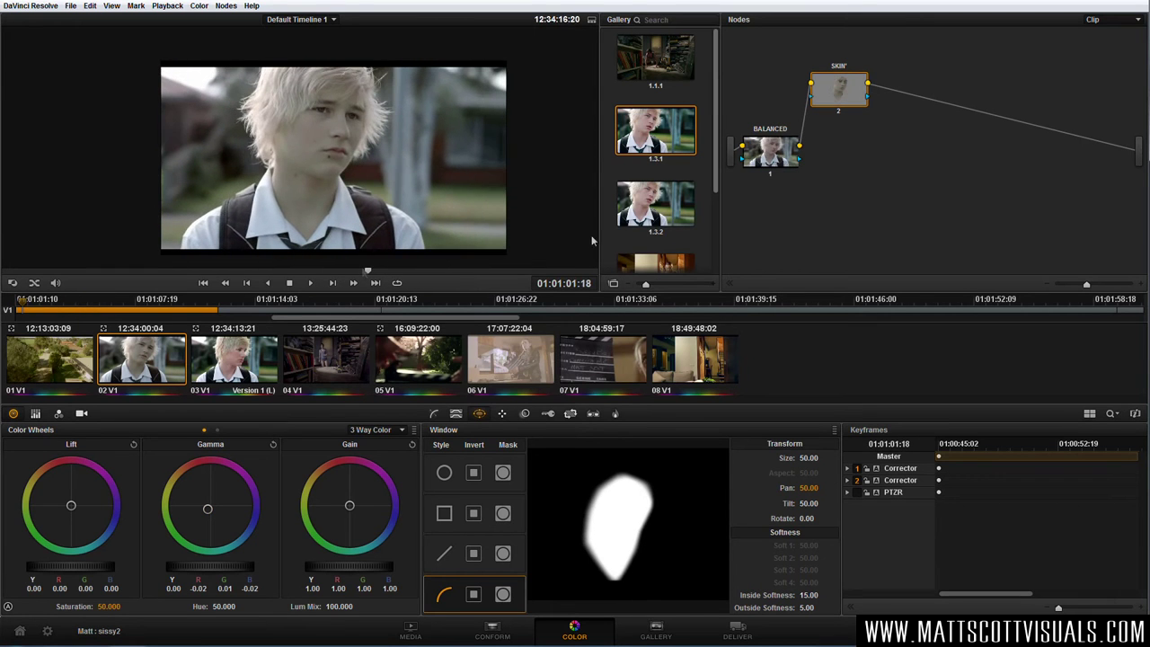
Review the qualifier and window settings of the SKIN' node
{"action": "mouse_move", "coordinate": [846, 102]}
{"action": "left_mouse_down"}
{"action": "mouse_move", "coordinate": [845, 117]}
{"action": "mouse_move", "coordinate": [847, 105]}
{"action": "left_mouse_up"}
{"action": "left_click", "coordinate": [456, 414]}
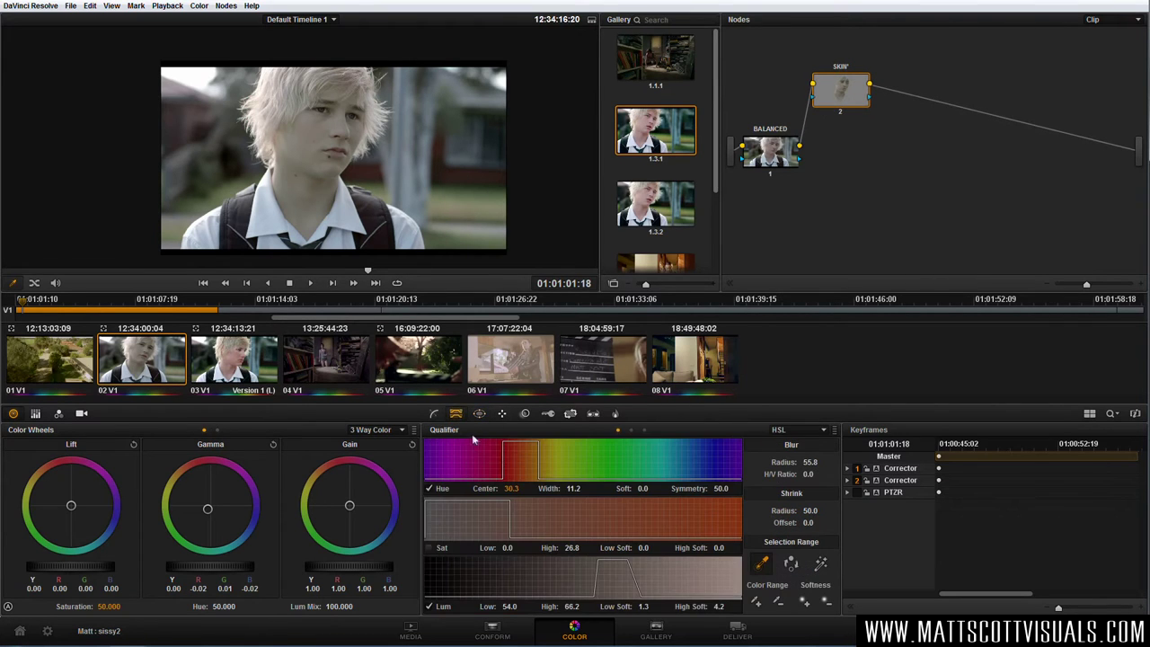
{"action": "left_click", "coordinate": [480, 416]}
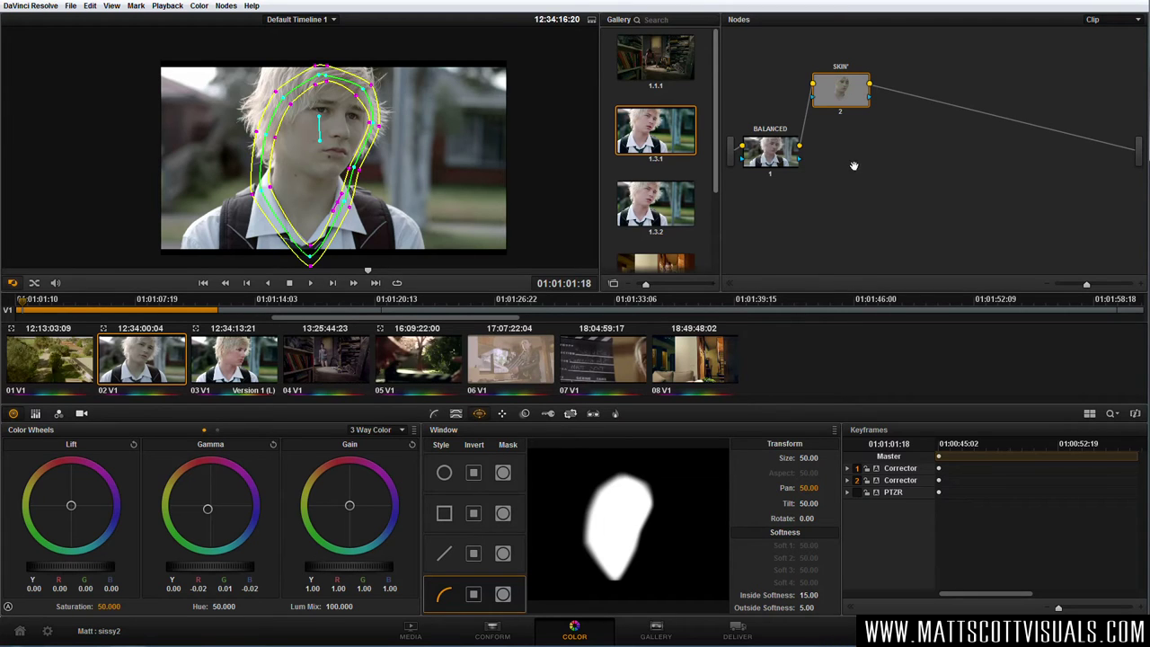
Try warming the skin by shifting the SKIN' node's gamma toward red, and reset the gamma wheel
{"action": "left_click", "coordinate": [435, 415]}
{"action": "left_click_drag", "start_coordinate": [210, 510], "coordinate": [219, 447]}
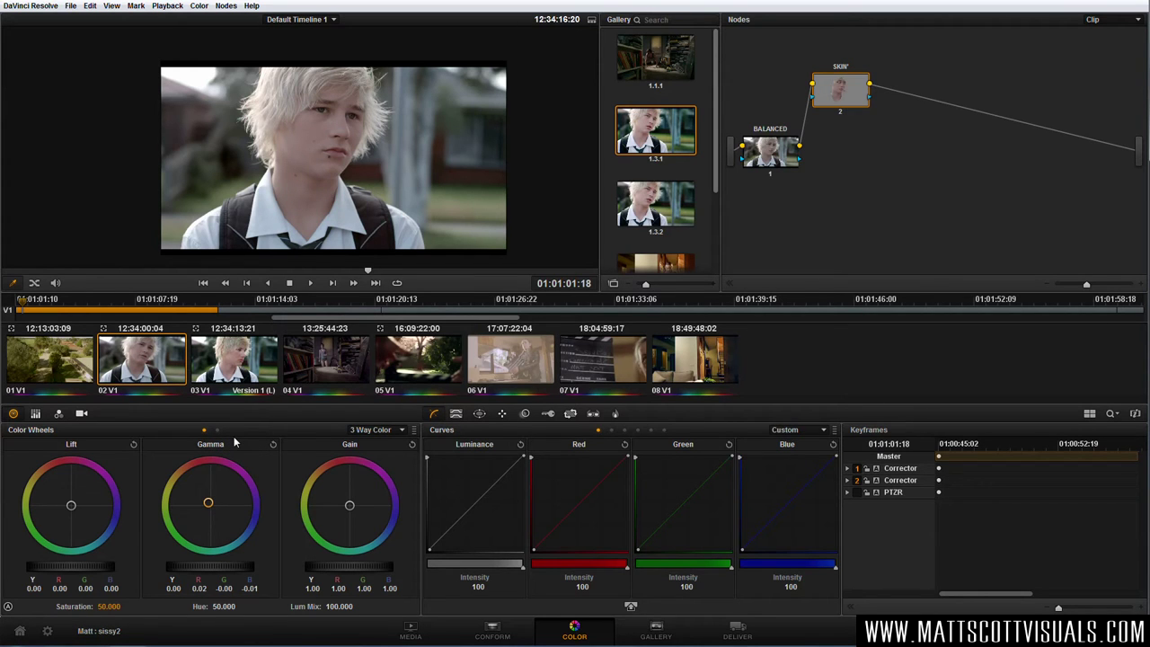
{"action": "mouse_move", "coordinate": [210, 507]}
{"action": "left_mouse_down"}
{"action": "mouse_move", "coordinate": [240, 510]}
{"action": "mouse_move", "coordinate": [206, 501]}
{"action": "left_mouse_up"}
{"action": "mouse_move", "coordinate": [218, 497]}
{"action": "left_mouse_down"}
{"action": "mouse_move", "coordinate": [254, 522]}
{"action": "mouse_move", "coordinate": [208, 501]}
{"action": "left_mouse_up"}
{"action": "left_click", "coordinate": [273, 445]}
Add a serial node after SKIN' and fit a circular window over both eyes, about size 11.60, aspect 88.33 and rotation 10.35
{"action": "left_click_drag", "start_coordinate": [857, 101], "coordinate": [847, 148]}
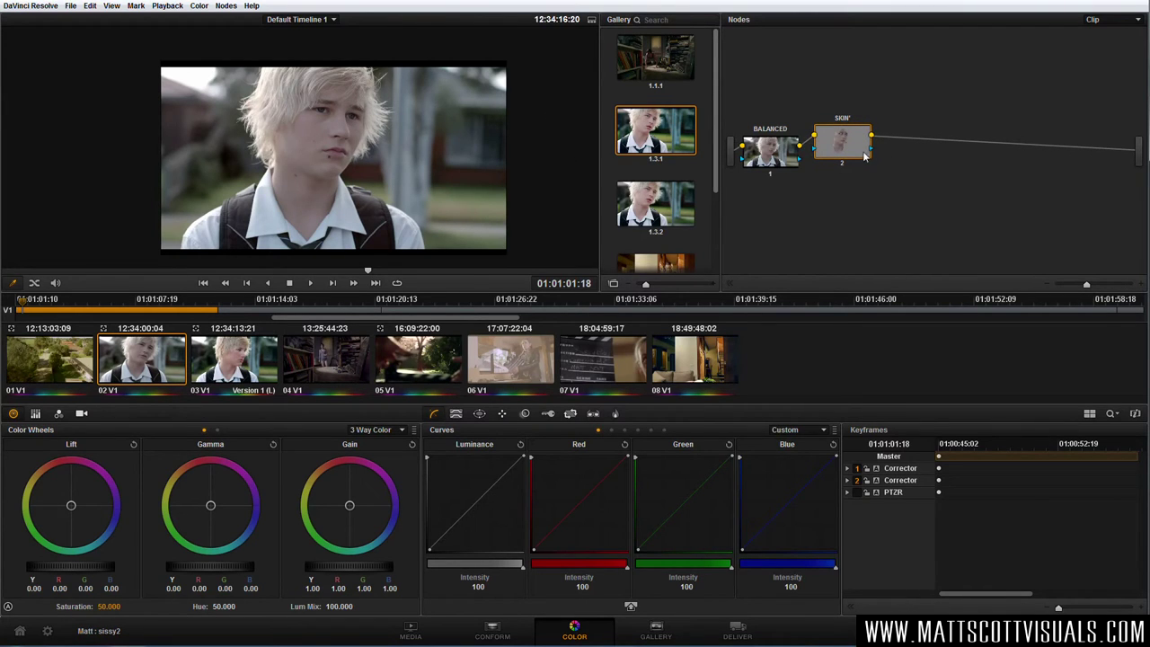
{"action": "key", "text": "alt+s"}
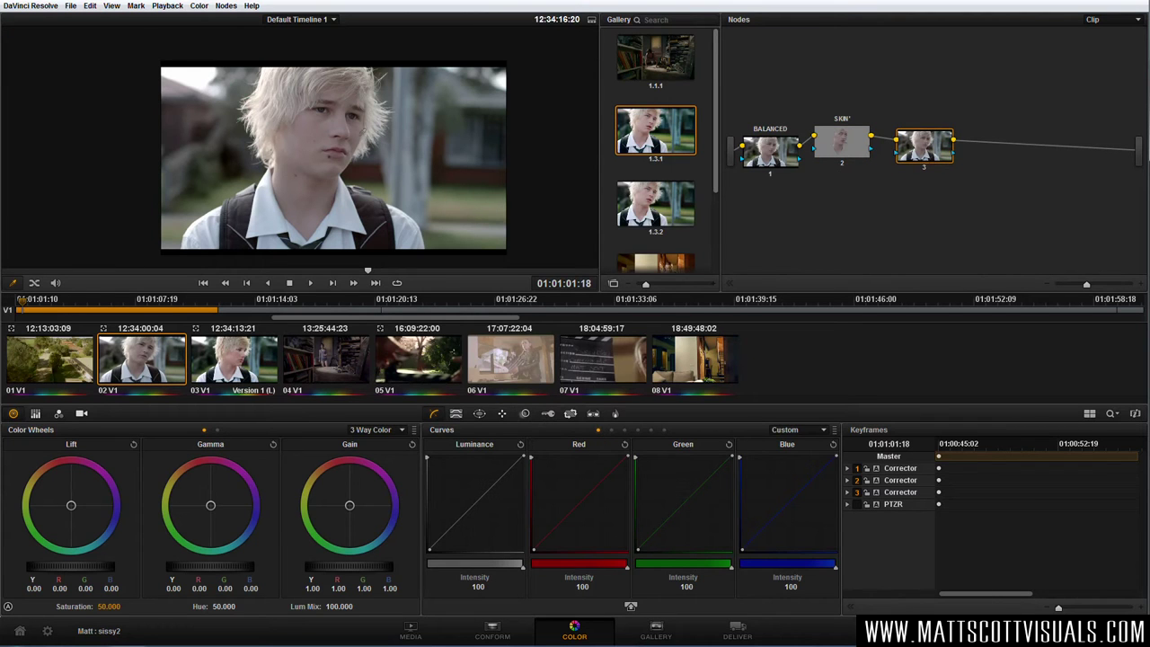
{"action": "scroll", "coordinate": [299, 147], "scroll_direction": "up", "scroll_amount": 3}
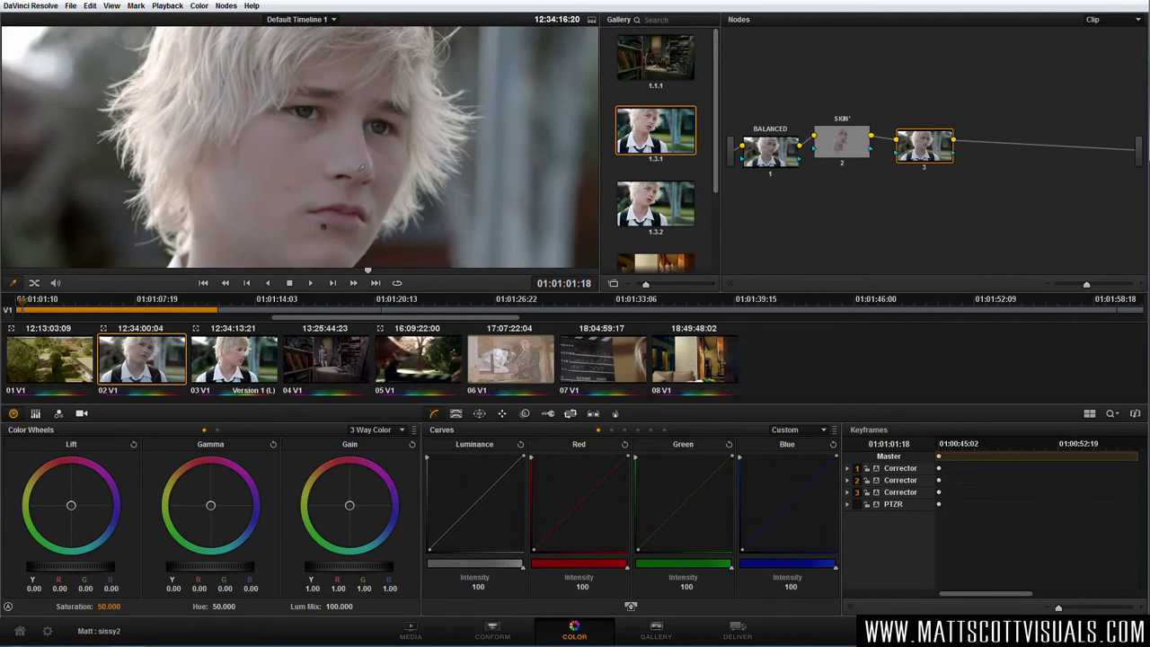
{"action": "left_click", "coordinate": [479, 414]}
{"action": "left_click", "coordinate": [444, 472]}
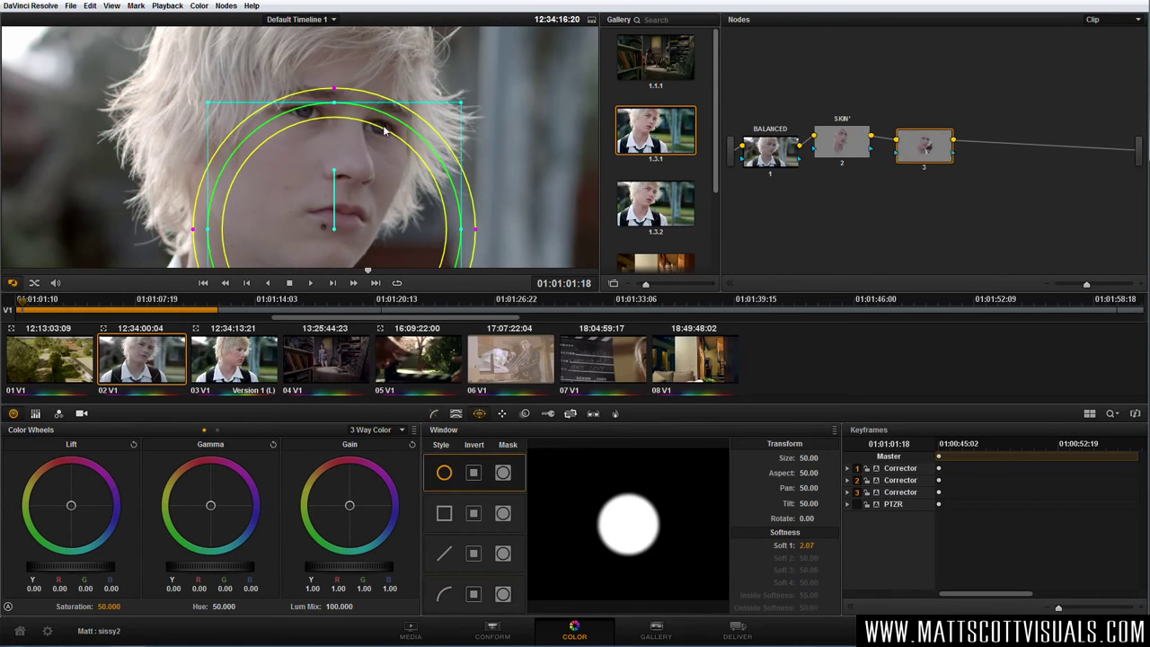
{"action": "left_click_drag", "start_coordinate": [334, 261], "coordinate": [345, 114]}
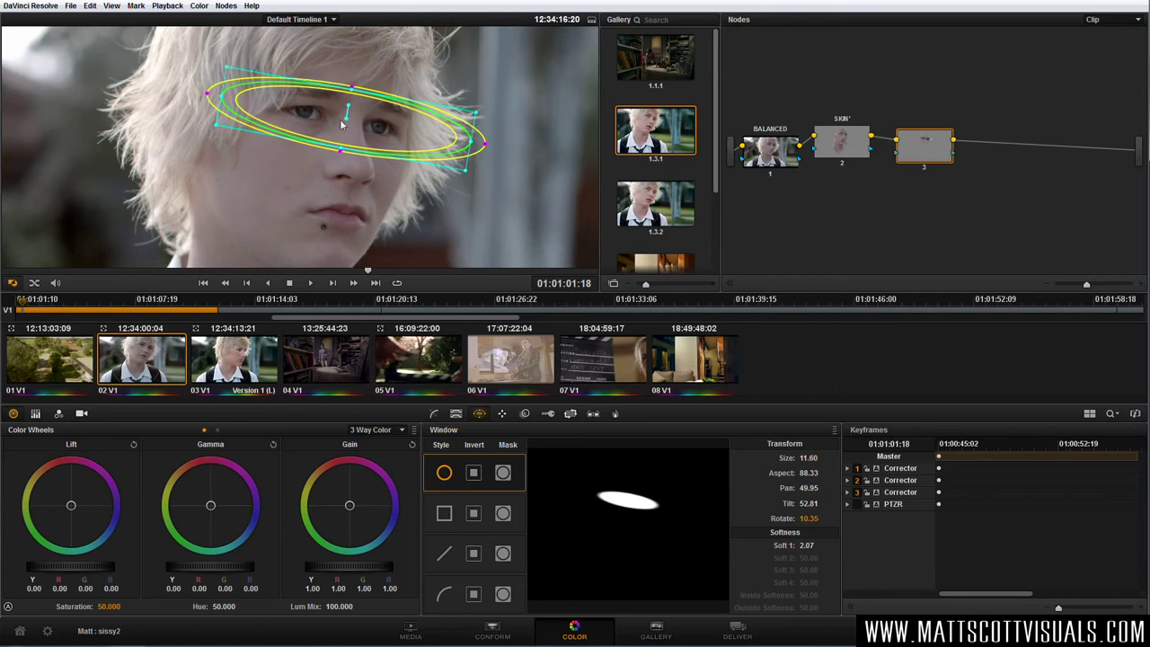
Qualify the eyes in node 3 with the highlight on, using hue width 98.5, saturation high 0.9 and blur radius 56.3
{"action": "left_click", "coordinate": [456, 414]}
{"action": "left_click", "coordinate": [820, 564]}
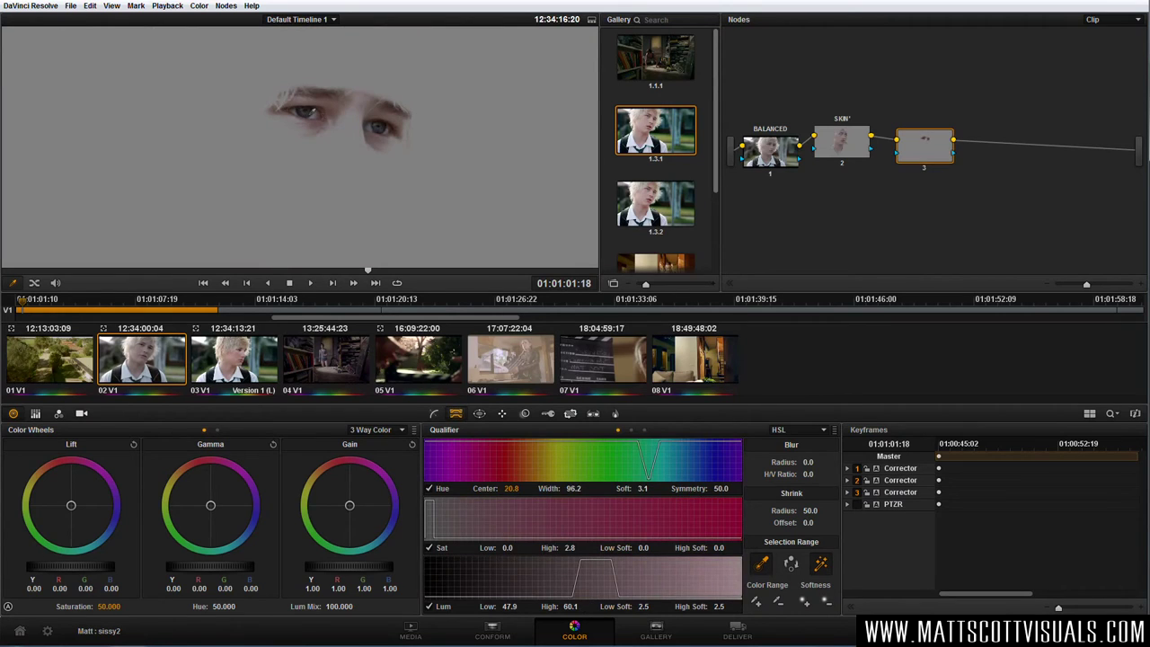
{"action": "left_click_drag", "start_coordinate": [573, 488], "coordinate": [584, 488]}
{"action": "left_click_drag", "start_coordinate": [583, 549], "coordinate": [574, 549]}
{"action": "left_click_drag", "start_coordinate": [808, 462], "coordinate": [821, 461]}
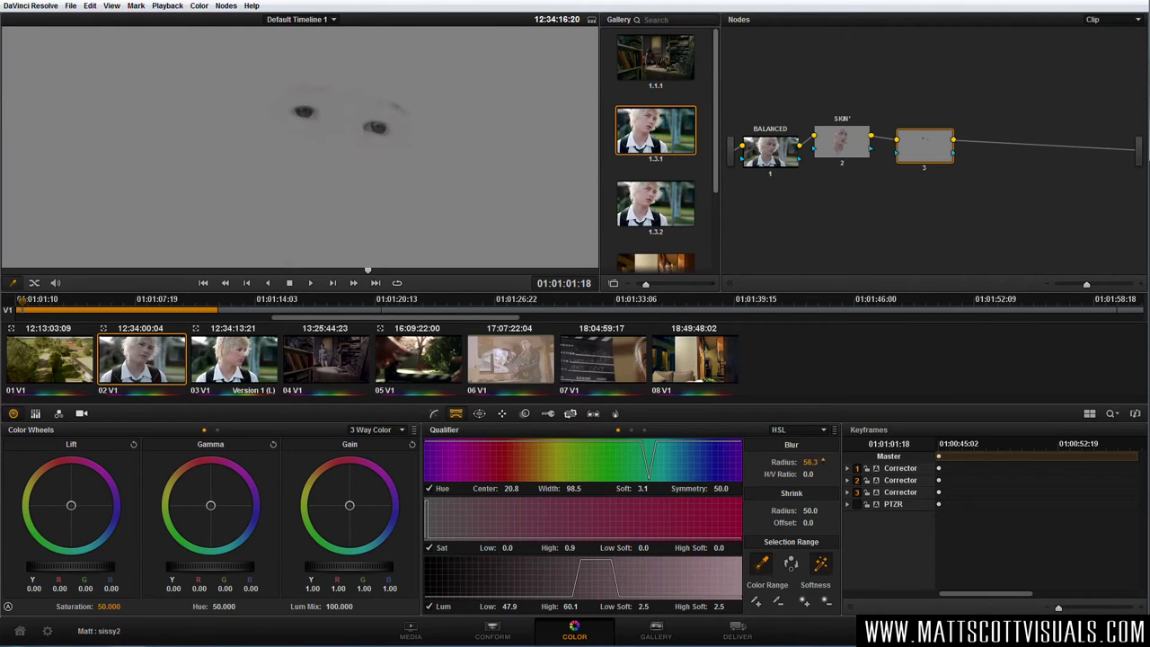
Turn off the highlight and brighten the eyes bluer by pushing gamma and gain toward blue, with gain luminance at about 1.59
{"action": "left_click", "coordinate": [820, 565]}
{"action": "left_click_drag", "start_coordinate": [212, 510], "coordinate": [245, 544]}
{"action": "left_click_drag", "start_coordinate": [363, 527], "coordinate": [415, 544]}
{"action": "left_click_drag", "start_coordinate": [355, 566], "coordinate": [395, 566]}
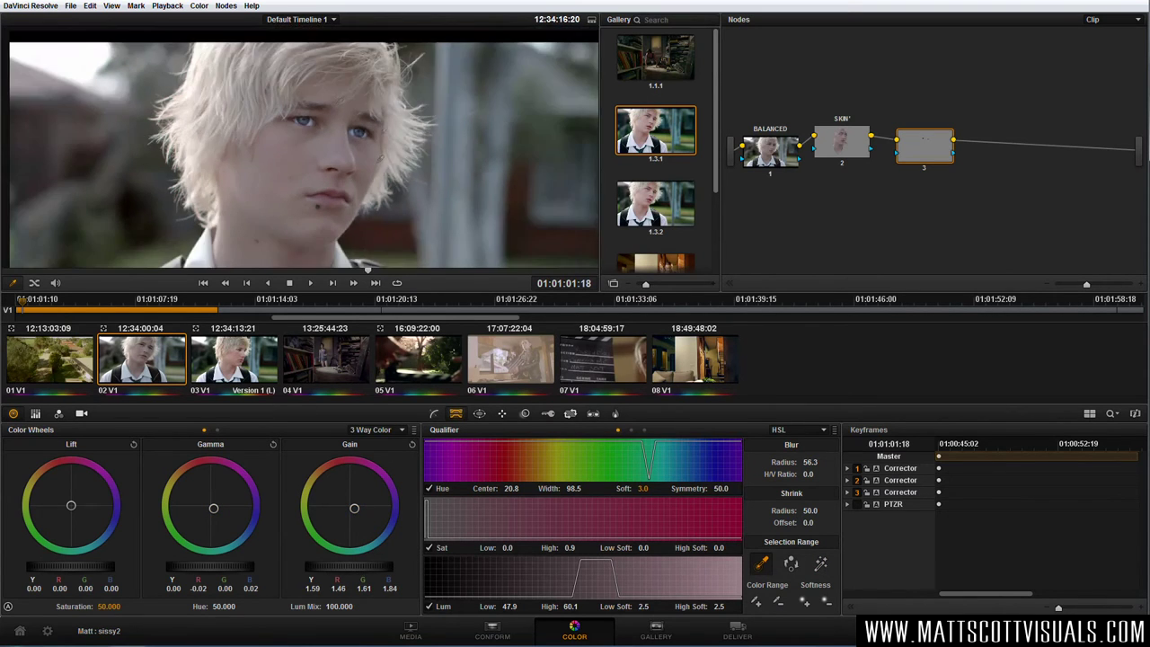
{"action": "key", "text": "shift+d"}
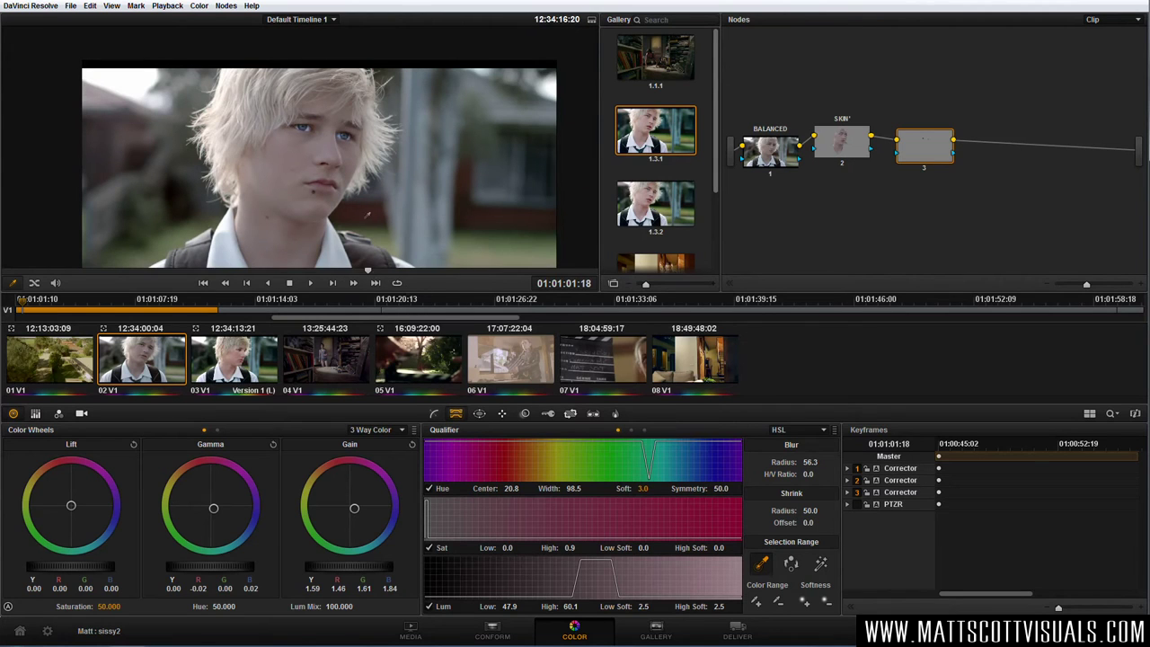
Reposition the BALANCED, SKIN' and eye nodes to space them out in the node graph
{"action": "left_click_drag", "start_coordinate": [930, 160], "coordinate": [853, 149]}
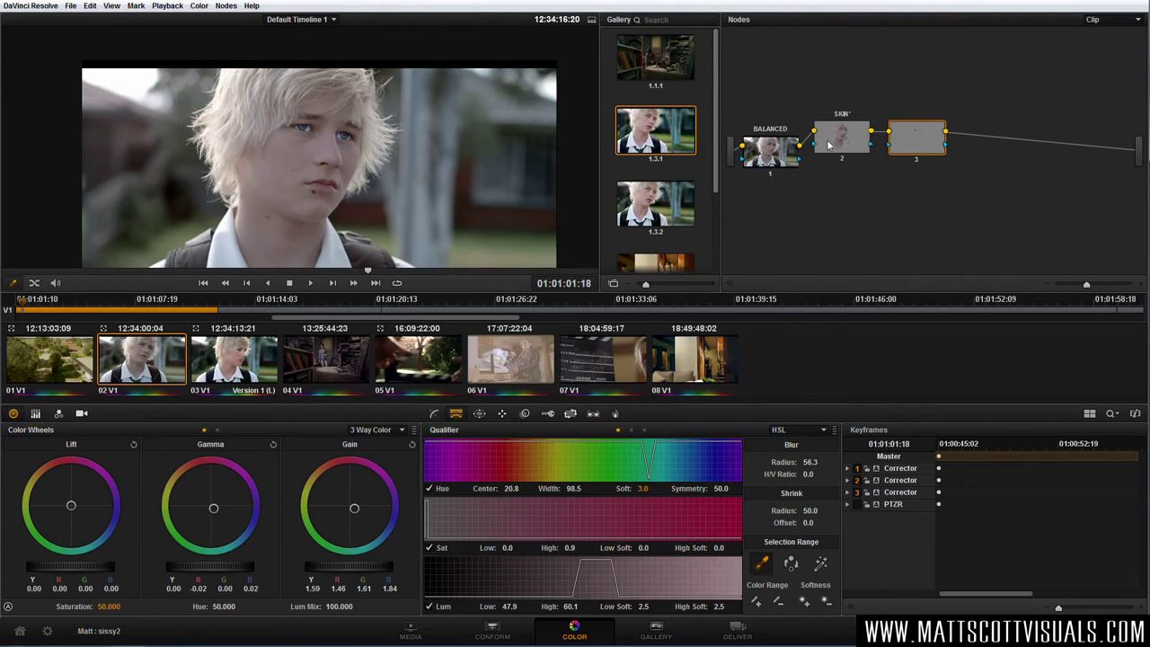
{"action": "left_click", "coordinate": [855, 148]}
{"action": "left_click_drag", "start_coordinate": [908, 160], "coordinate": [877, 127]}
{"action": "left_click_drag", "start_coordinate": [925, 148], "coordinate": [937, 136]}
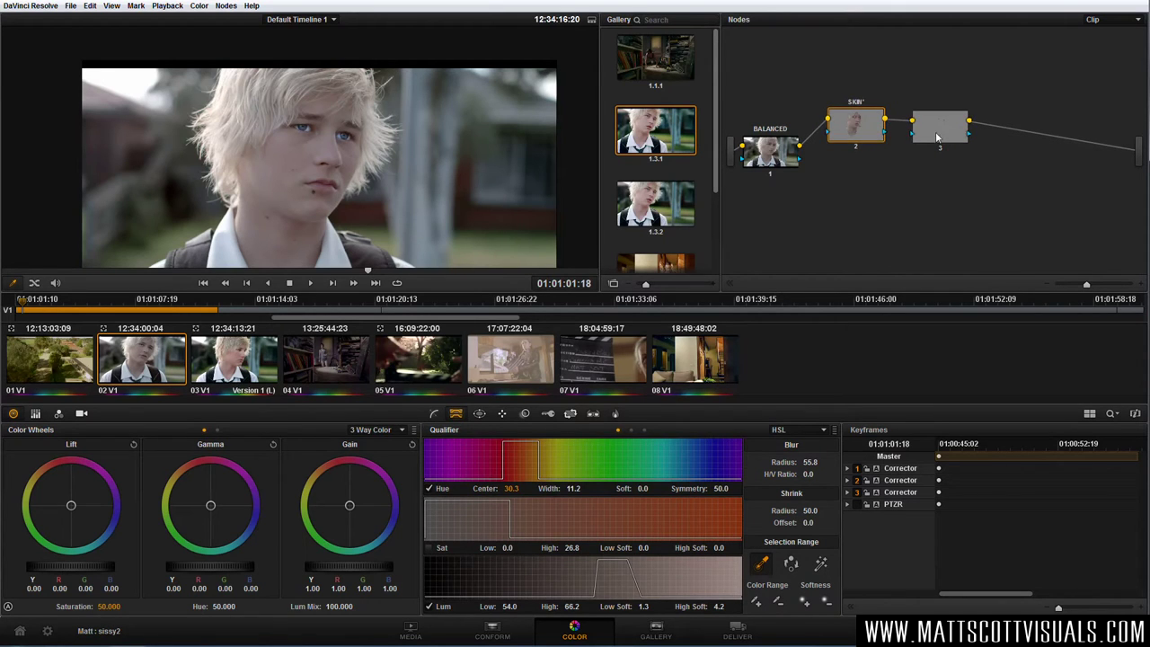
{"action": "left_click_drag", "start_coordinate": [782, 160], "coordinate": [786, 151]}
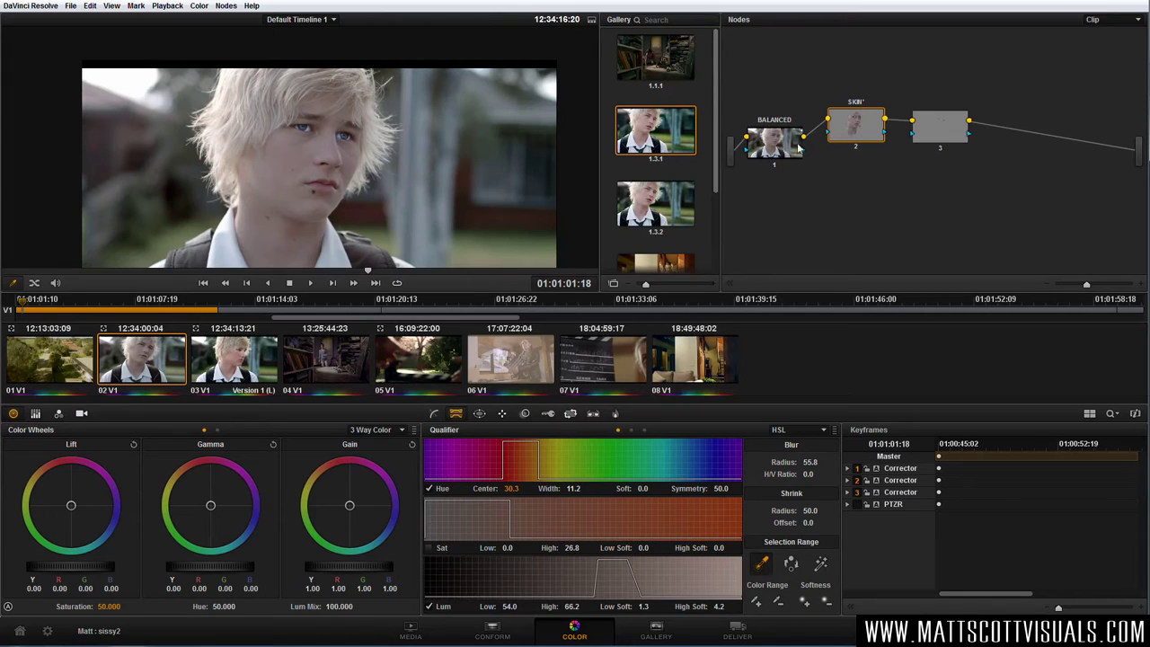
Look through the eye and SKIN' nodes' settings and examine the eyes close up in the viewer
{"action": "left_click", "coordinate": [926, 133]}
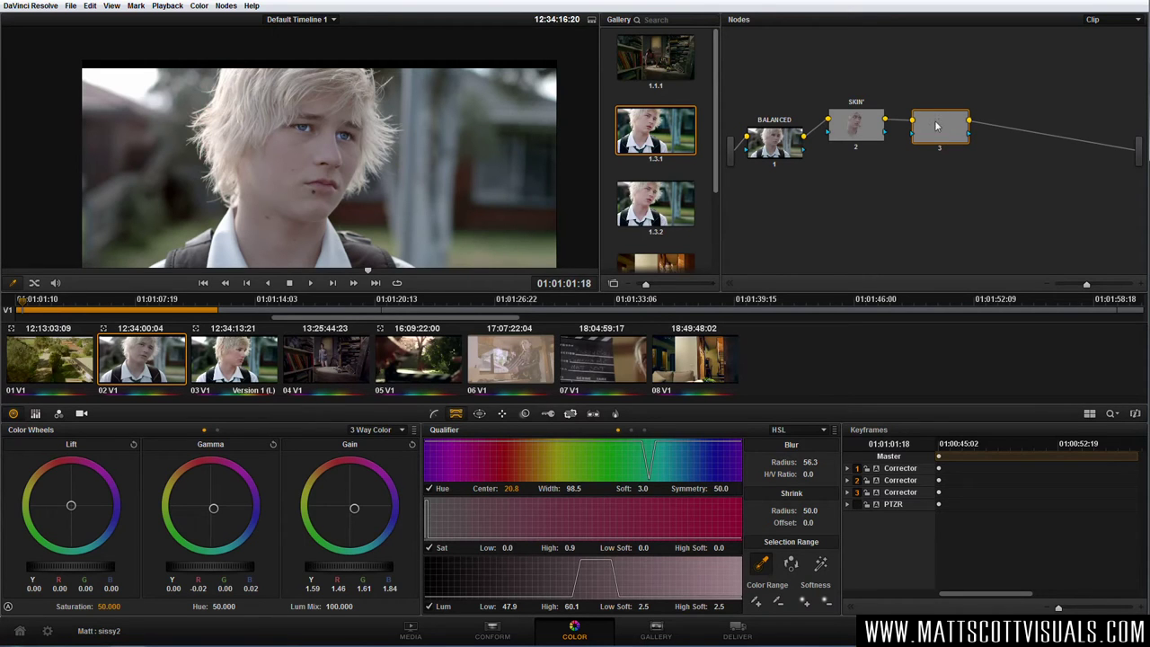
{"action": "left_click", "coordinate": [869, 134]}
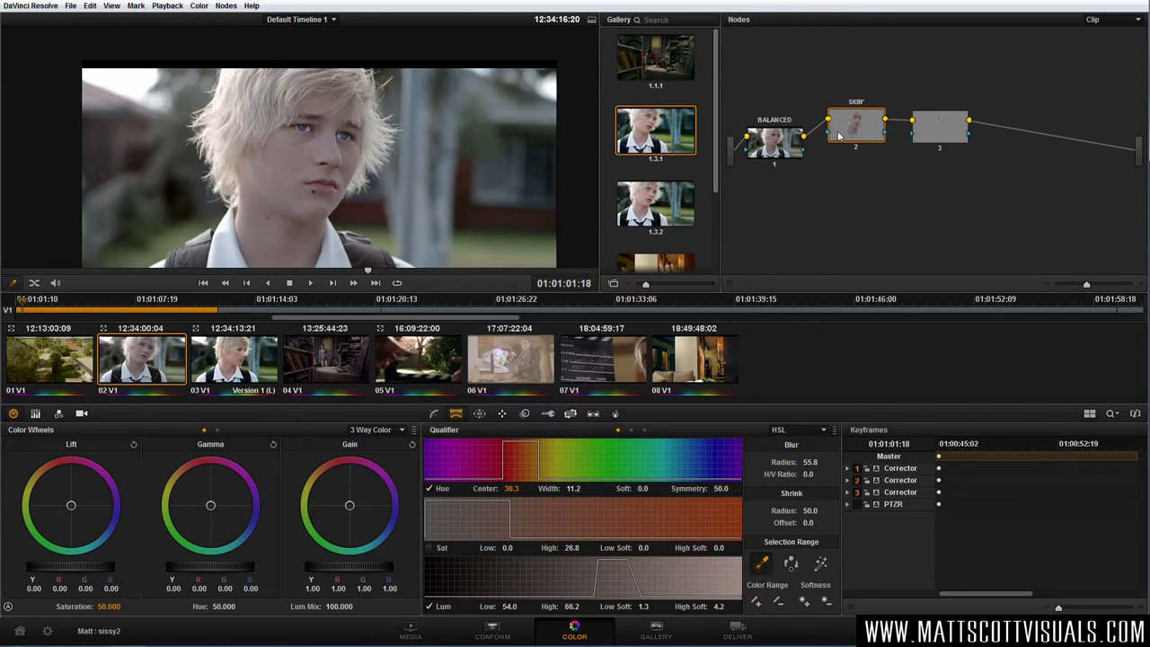
{"action": "scroll", "coordinate": [299, 147], "scroll_direction": "up", "scroll_amount": 2}
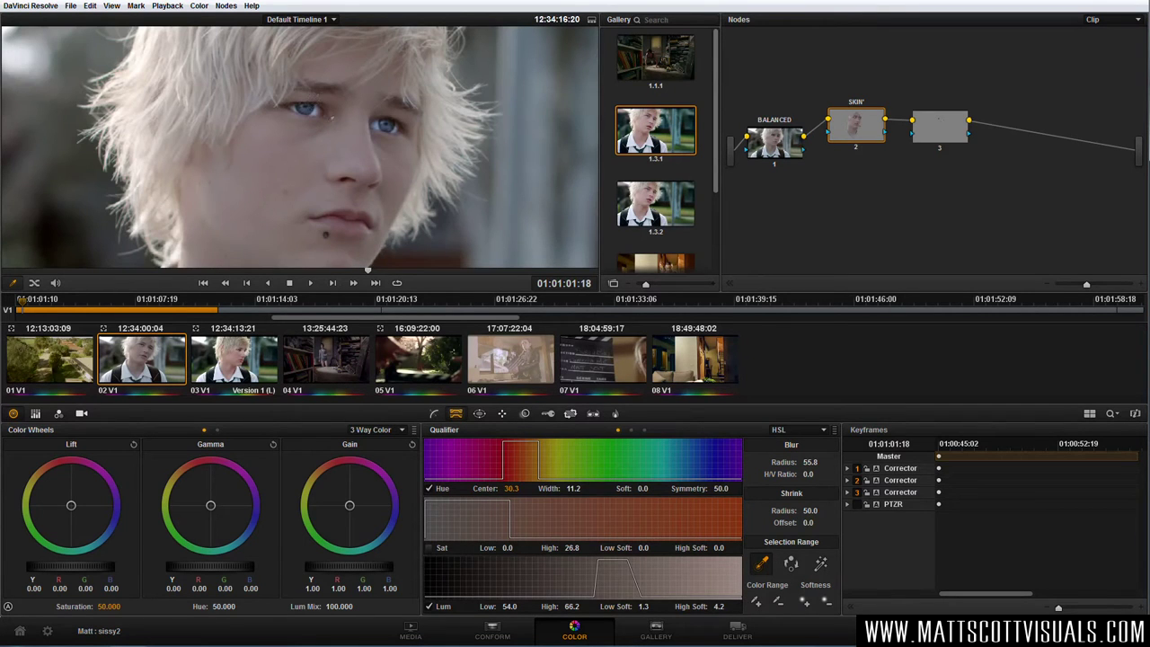
{"action": "scroll", "coordinate": [357, 135], "scroll_direction": "down", "scroll_amount": 2}
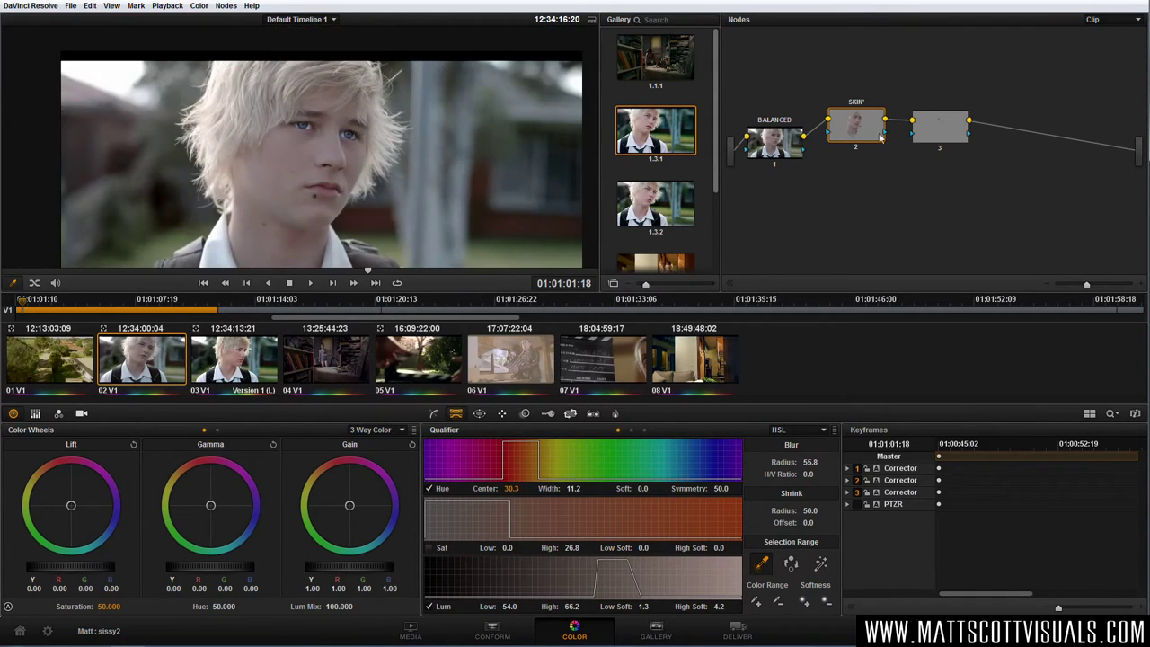
Raise the SKIN' node, move the eye node farther from it in the graph, and select the eye node
{"action": "left_click_drag", "start_coordinate": [859, 128], "coordinate": [856, 112]}
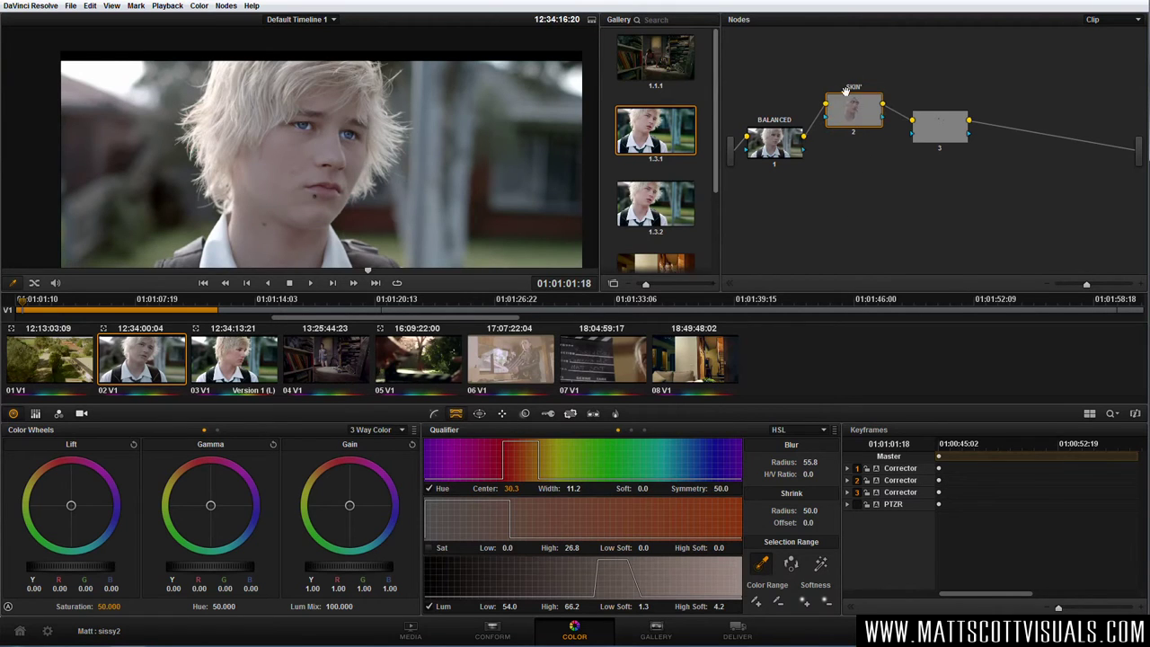
{"action": "left_click_drag", "start_coordinate": [931, 117], "coordinate": [946, 115]}
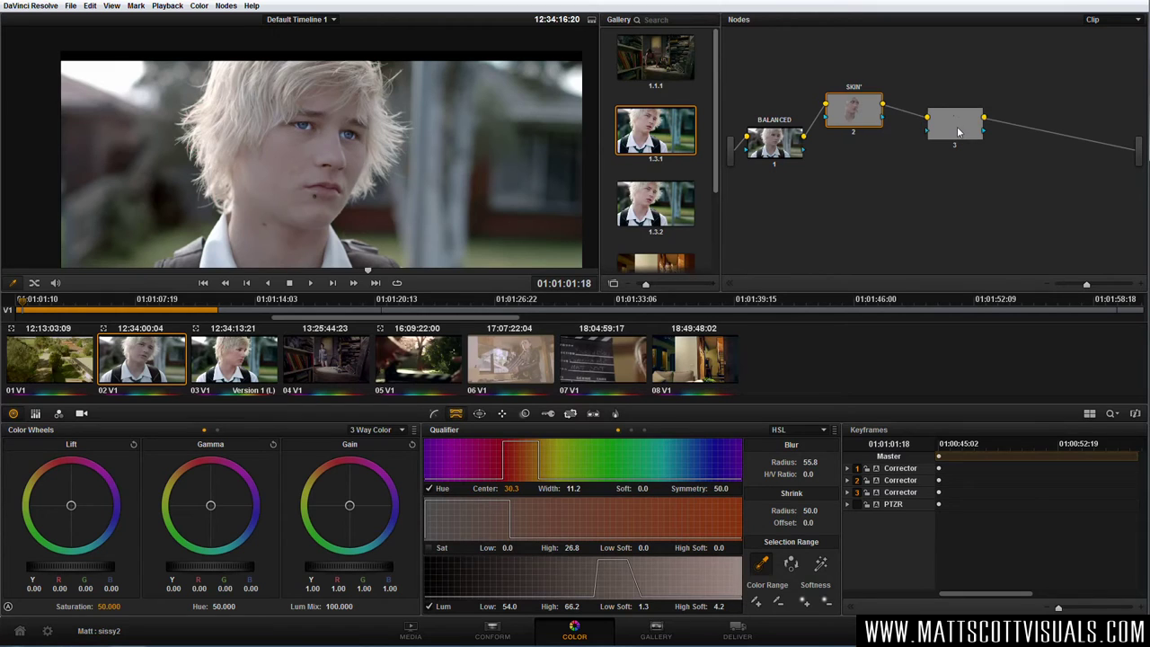
{"action": "left_click", "coordinate": [958, 137]}
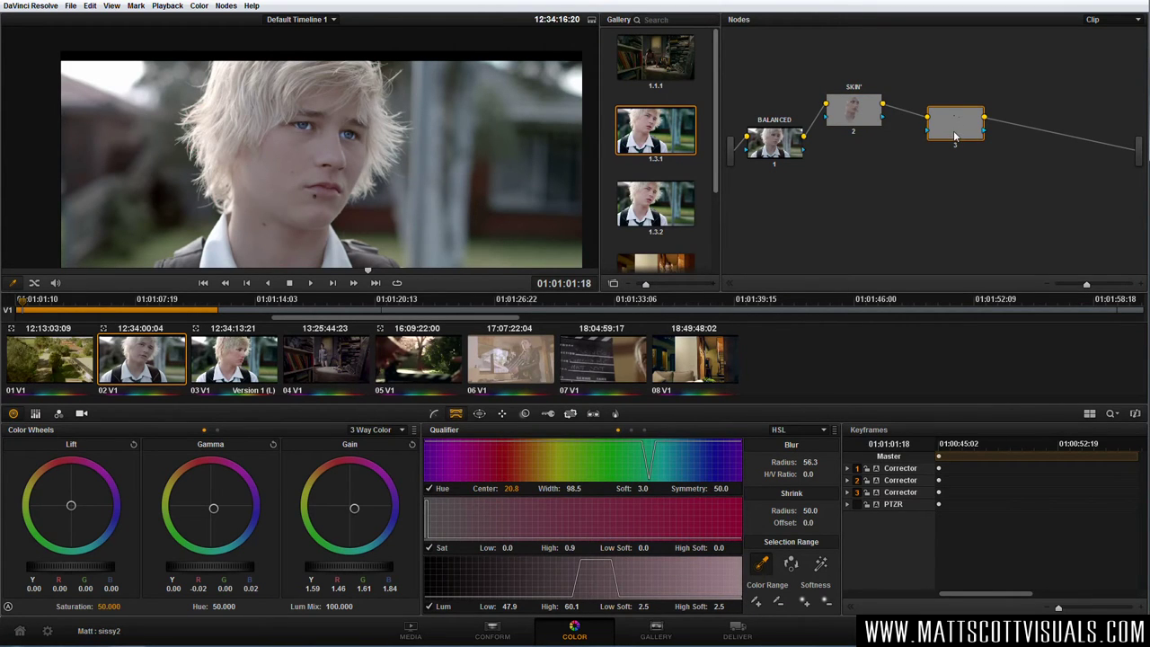
Delete the eye node and add a parallel node alongside the SKIN' node
{"action": "key", "text": "Delete"}
{"action": "left_click_drag", "start_coordinate": [855, 111], "coordinate": [851, 101]}
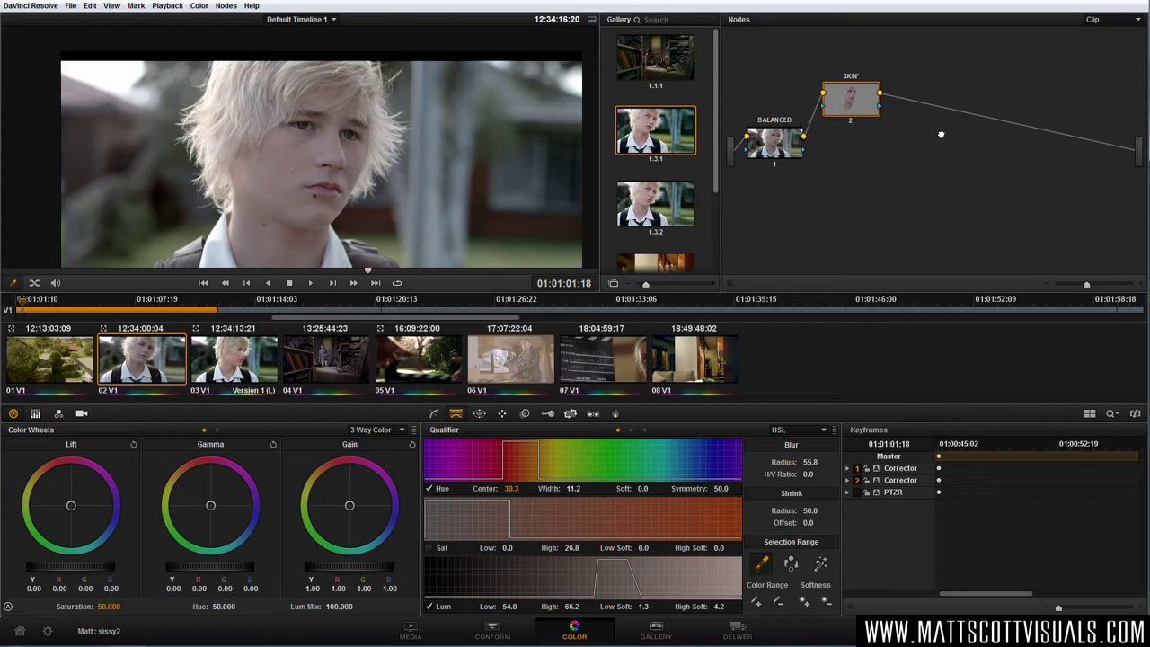
{"action": "left_click", "coordinate": [226, 5]}
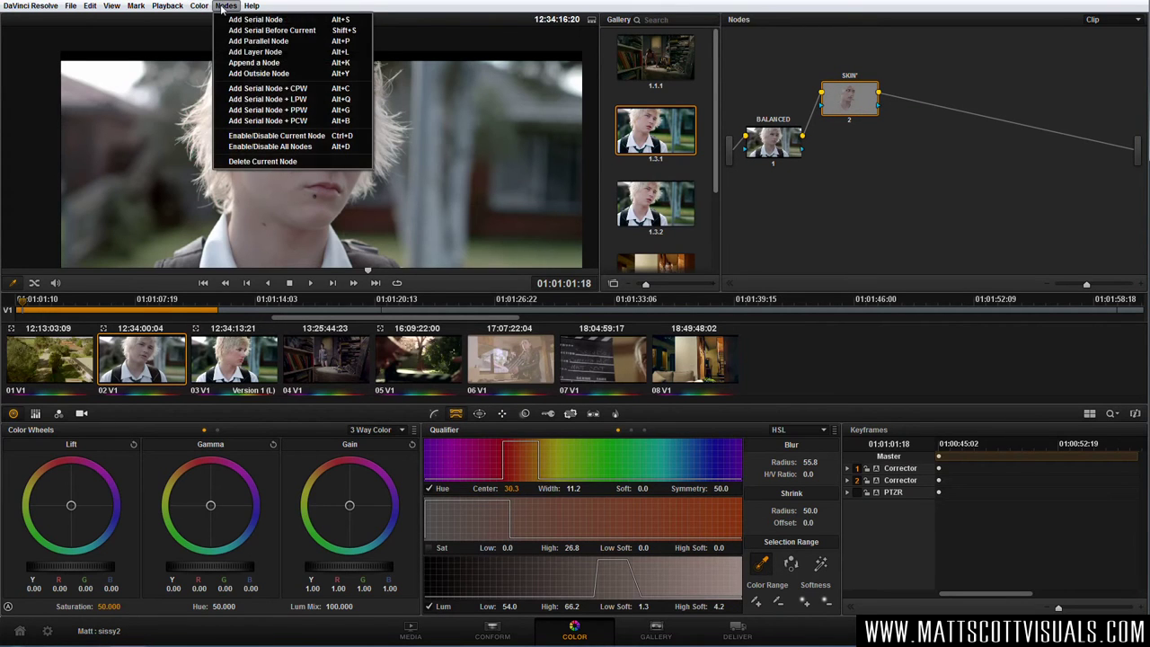
{"action": "left_click", "coordinate": [286, 40]}
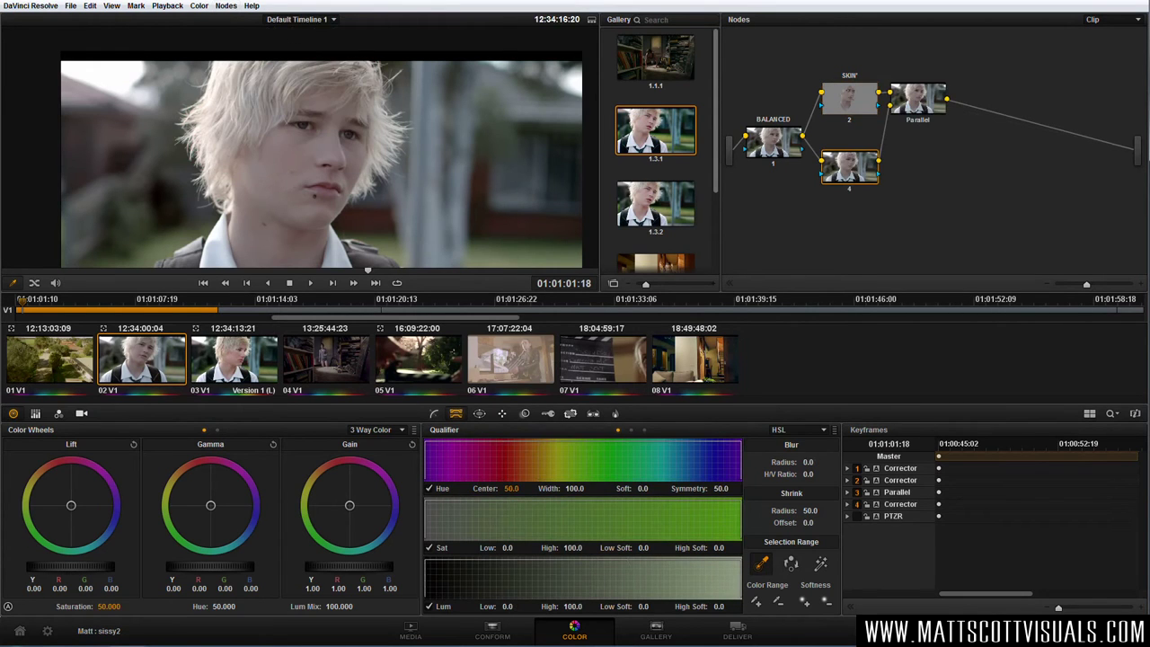
Arrange the SKIN', node 4 and Parallel nodes so the two branches sit one above the other, and select the SKIN' node
{"action": "left_click_drag", "start_coordinate": [908, 130], "coordinate": [919, 133]}
{"action": "left_click_drag", "start_coordinate": [847, 160], "coordinate": [834, 193]}
{"action": "left_click_drag", "start_coordinate": [849, 101], "coordinate": [832, 103]}
{"action": "mouse_move", "coordinate": [836, 186]}
{"action": "left_mouse_down"}
{"action": "mouse_move", "coordinate": [845, 171]}
{"action": "mouse_move", "coordinate": [852, 178]}
{"action": "left_mouse_up"}
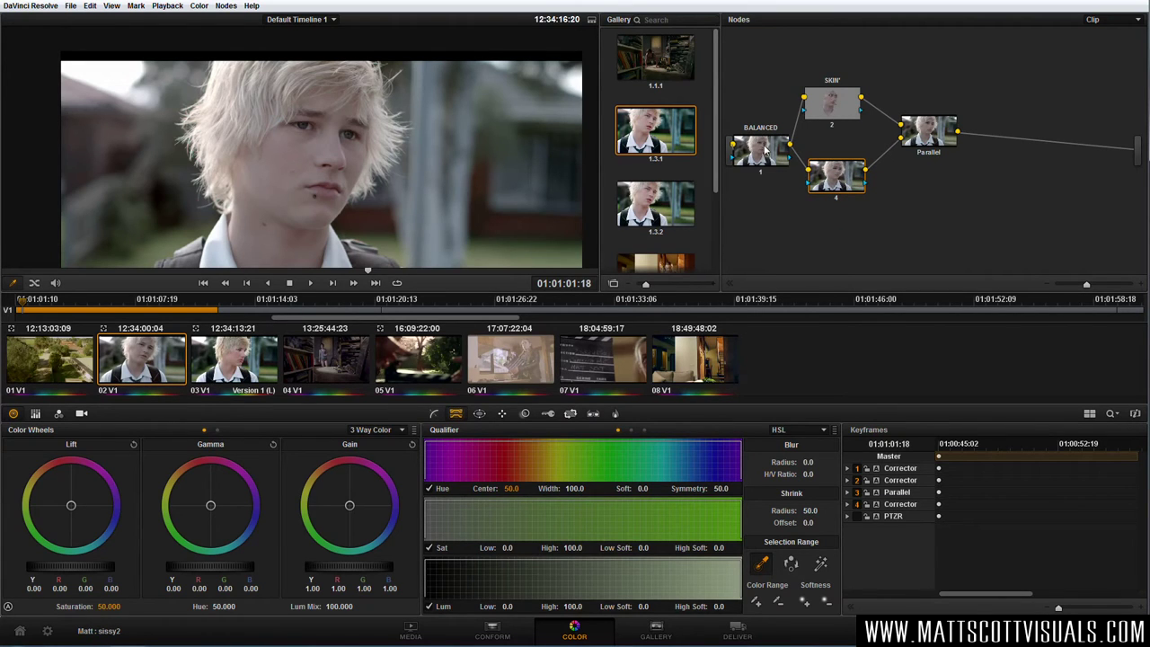
{"action": "left_click_drag", "start_coordinate": [847, 115], "coordinate": [852, 124]}
{"action": "left_click", "coordinate": [841, 120]}
{"action": "left_click_drag", "start_coordinate": [928, 141], "coordinate": [931, 155]}
{"action": "left_click", "coordinate": [836, 178]}
{"action": "left_click", "coordinate": [842, 119]}
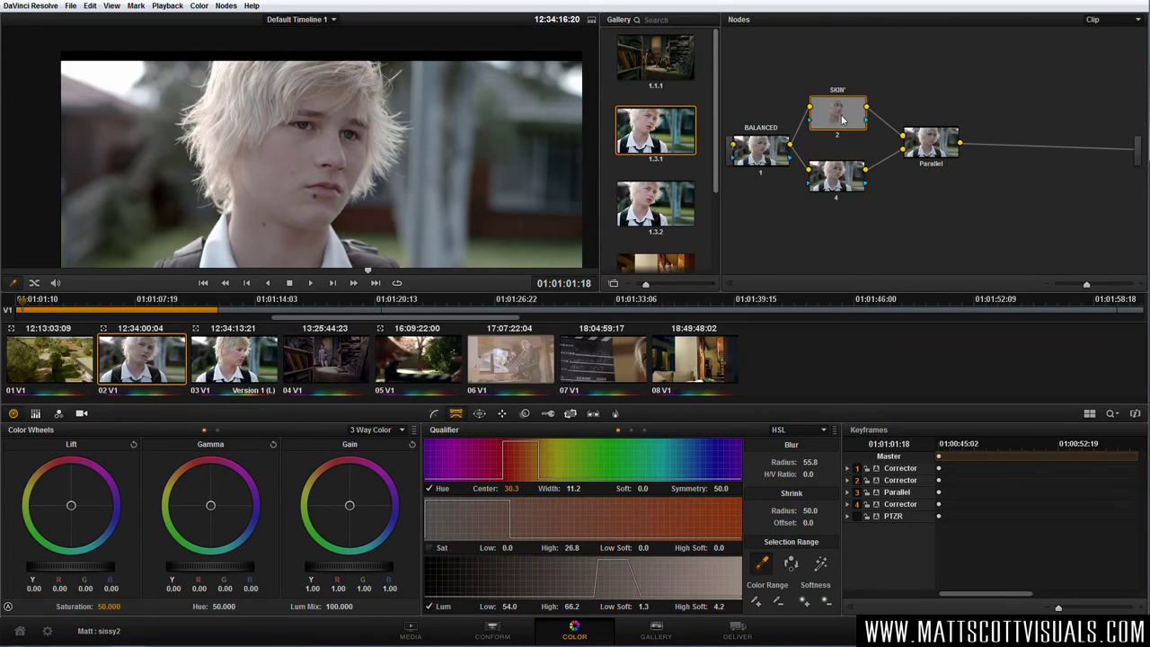
Add another parallel node from the SKIN' node and position it just below node 4
{"action": "left_click", "coordinate": [226, 6]}
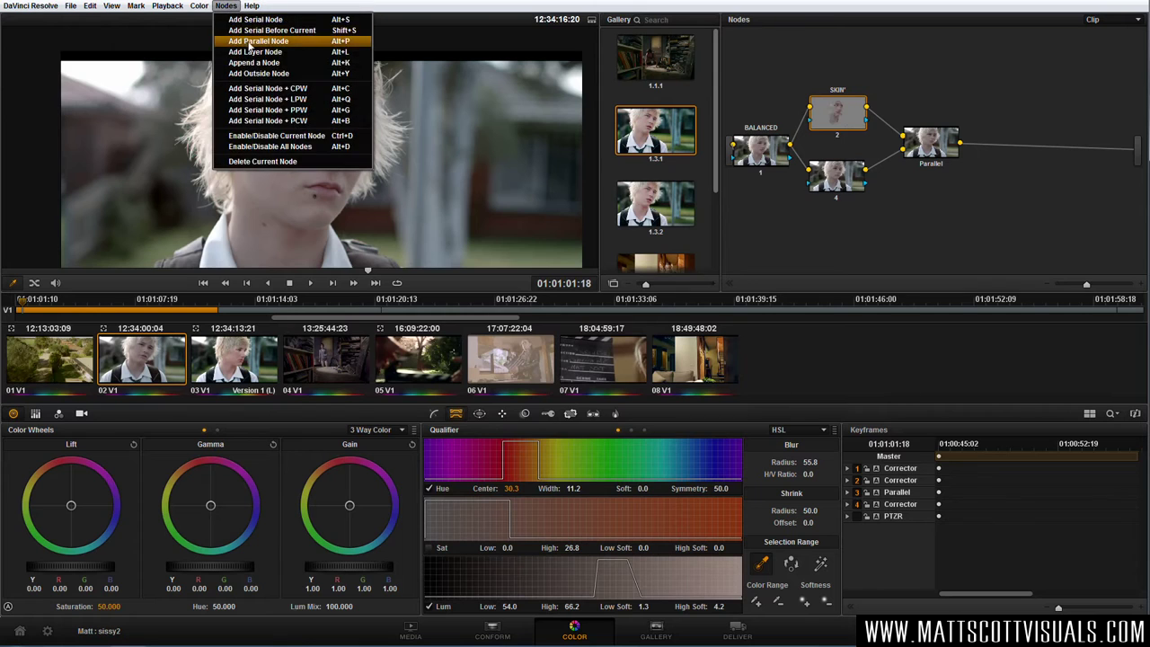
{"action": "left_click", "coordinate": [257, 41]}
{"action": "left_click_drag", "start_coordinate": [836, 249], "coordinate": [834, 232]}
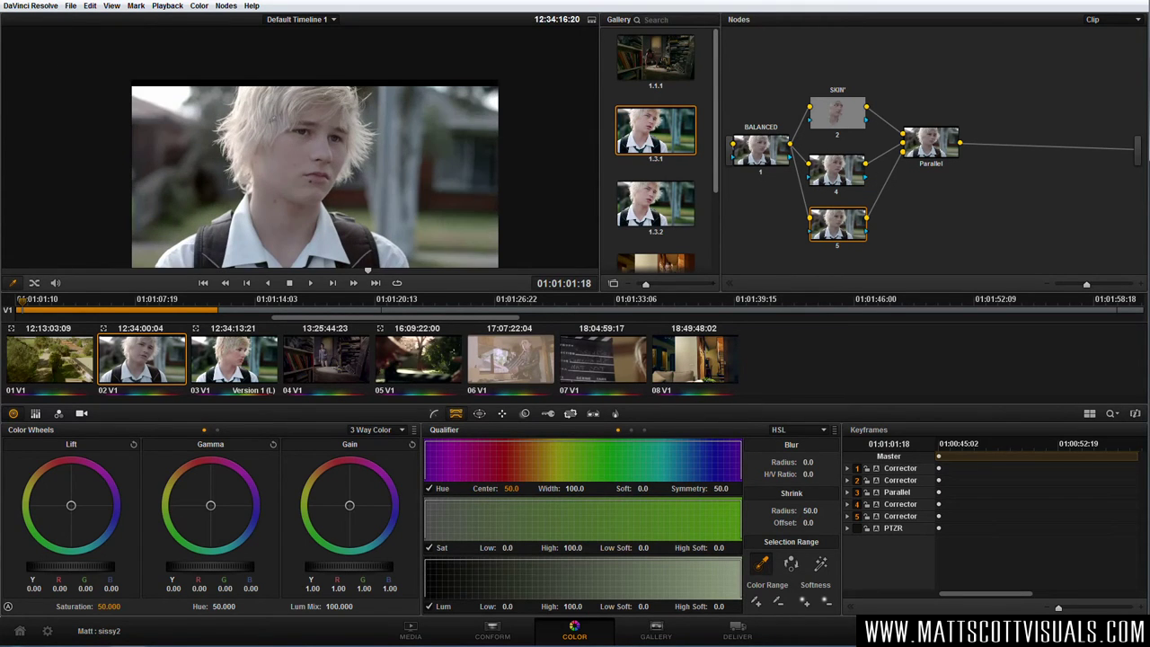
Label node 4, the middle parallel branch, HAIR
{"action": "left_click", "coordinate": [854, 181]}
{"action": "right_click", "coordinate": [838, 175]}
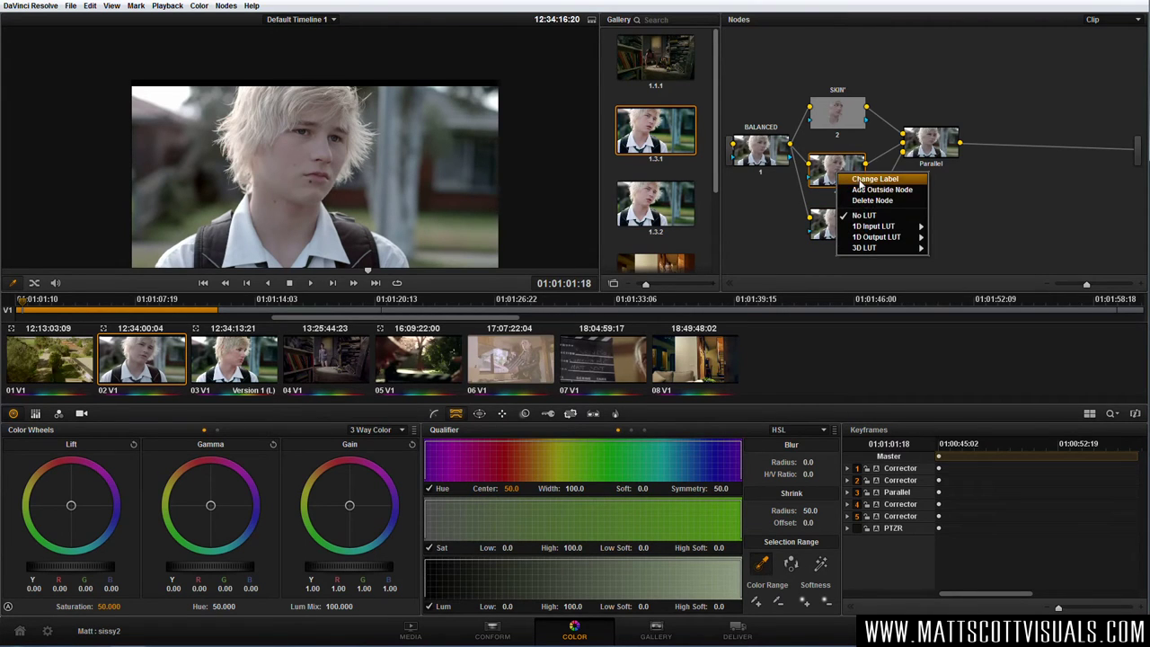
{"action": "left_click", "coordinate": [879, 183]}
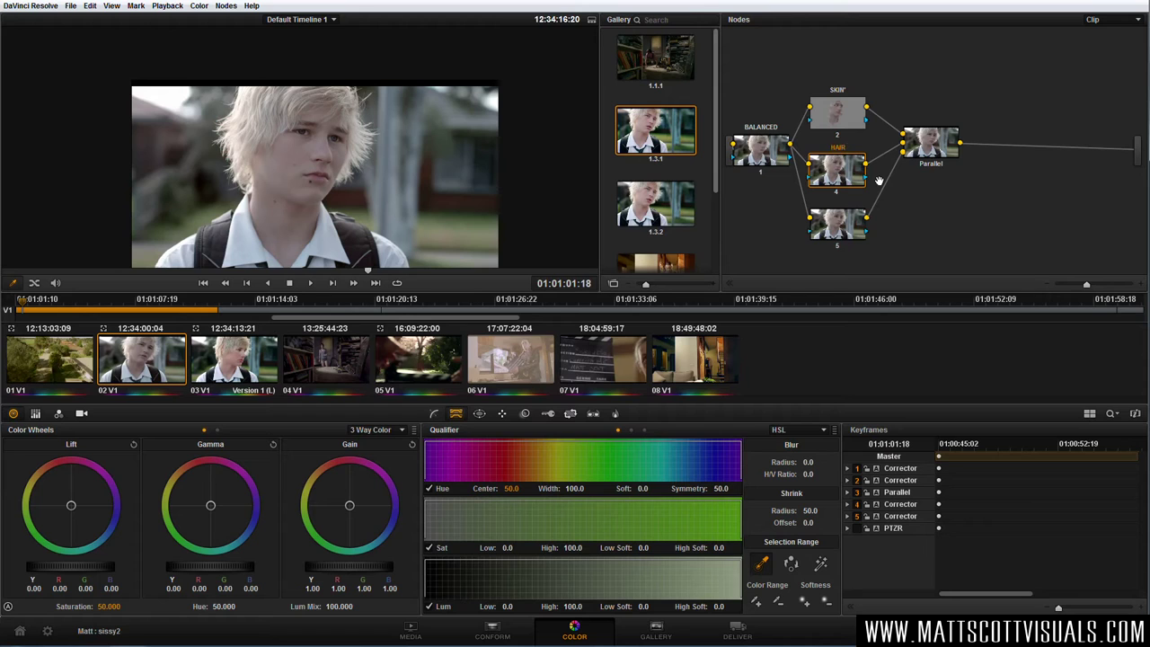
Turn on the highlight for the HAIR node and sample the blond hair with the HSL qualifier
{"action": "left_click", "coordinate": [481, 414]}
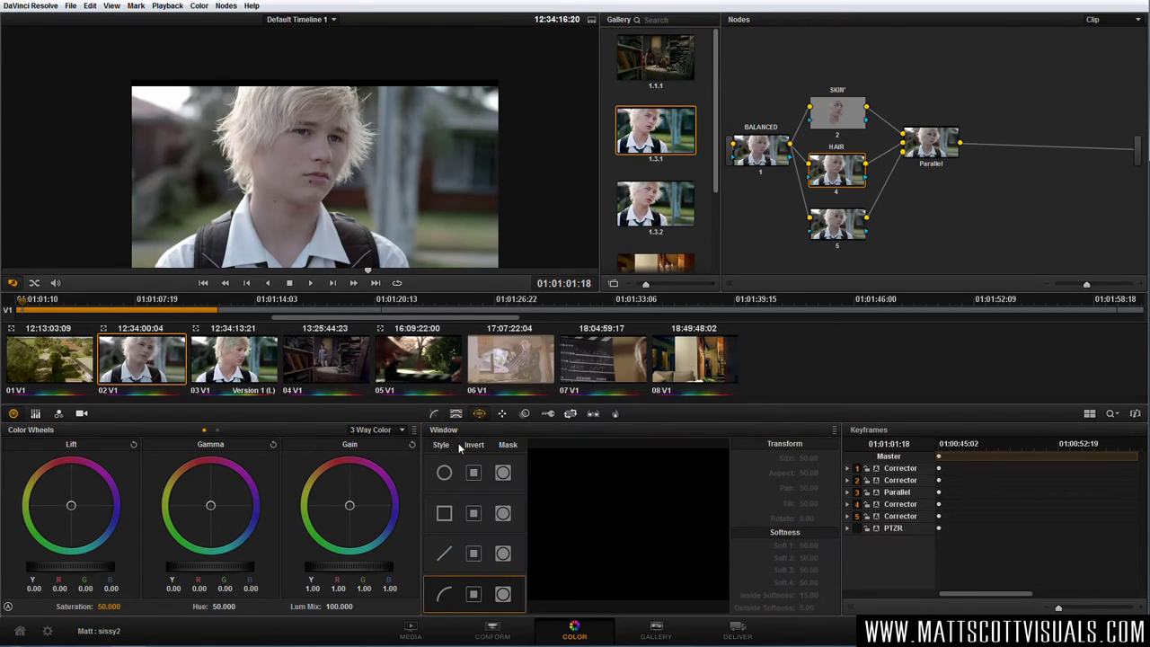
{"action": "left_click", "coordinate": [457, 414]}
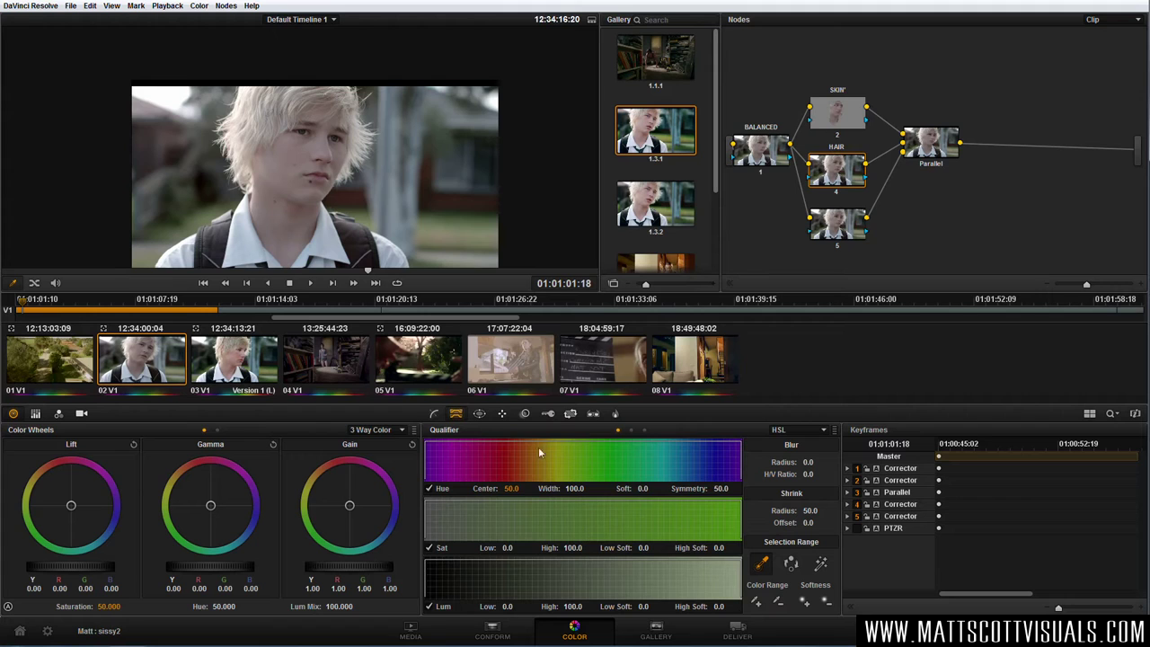
{"action": "left_click", "coordinate": [820, 564]}
{"action": "mouse_move", "coordinate": [256, 91]}
{"action": "left_mouse_down"}
{"action": "mouse_move", "coordinate": [319, 89]}
{"action": "mouse_move", "coordinate": [259, 93]}
{"action": "left_mouse_up"}
{"action": "left_click", "coordinate": [263, 96]}
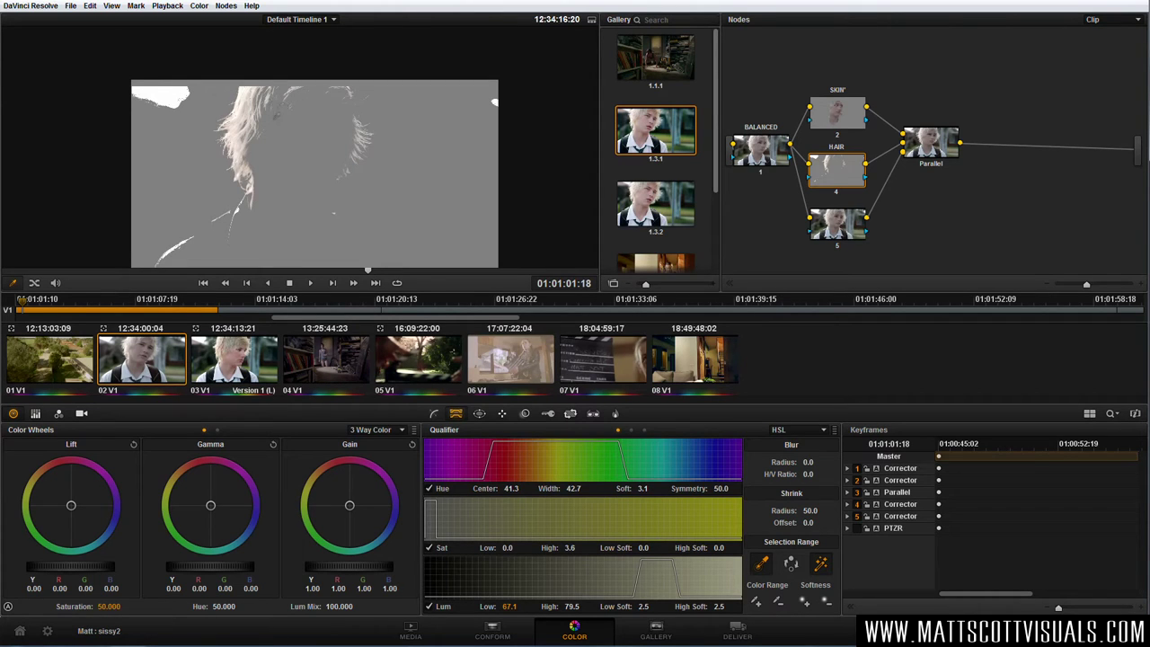
Refine the hair key by setting the luminance low to 61.5 and the blur radius to 36.0
{"action": "left_click_drag", "start_coordinate": [509, 607], "coordinate": [525, 606]}
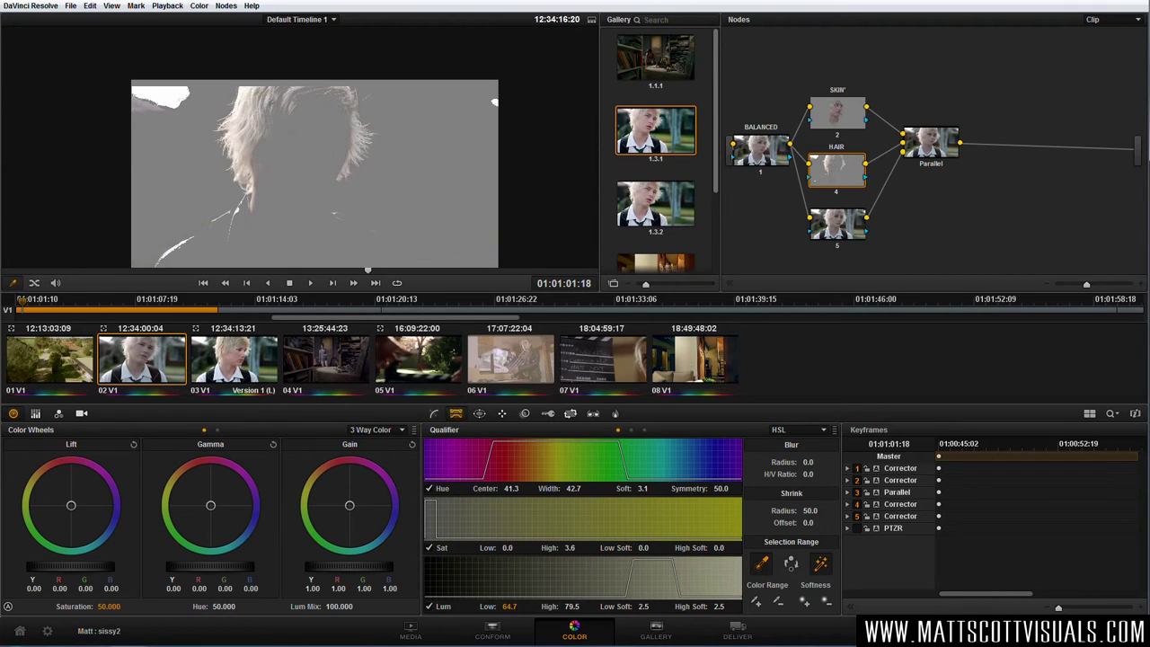
{"action": "left_click_drag", "start_coordinate": [808, 462], "coordinate": [823, 461]}
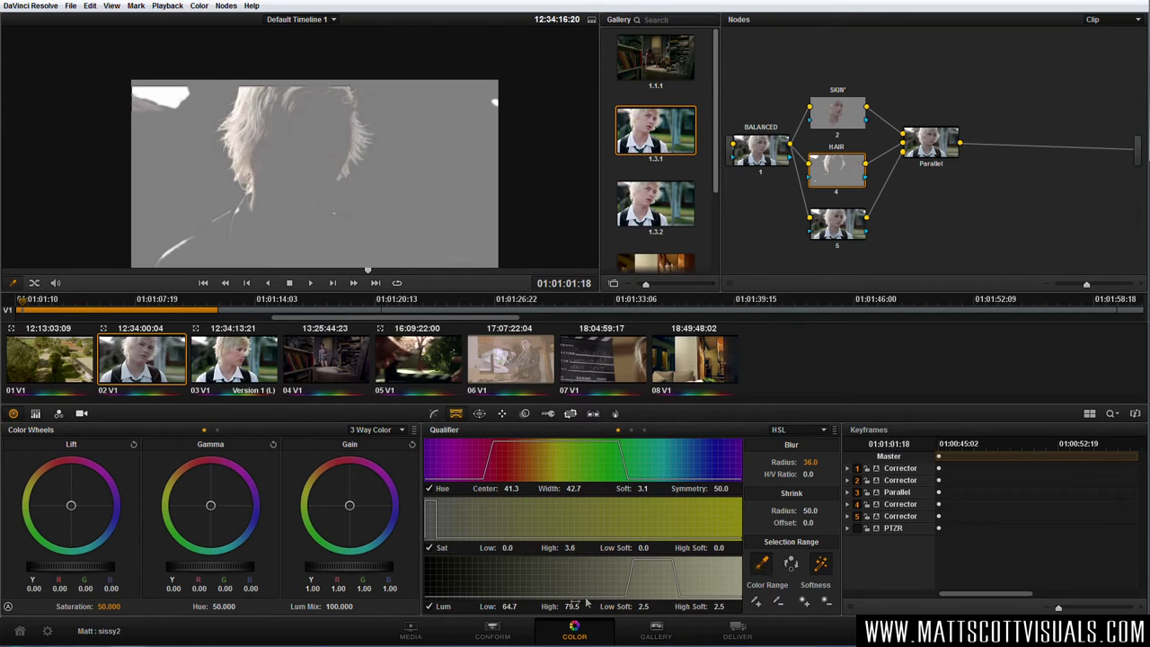
{"action": "left_click_drag", "start_coordinate": [517, 607], "coordinate": [508, 607]}
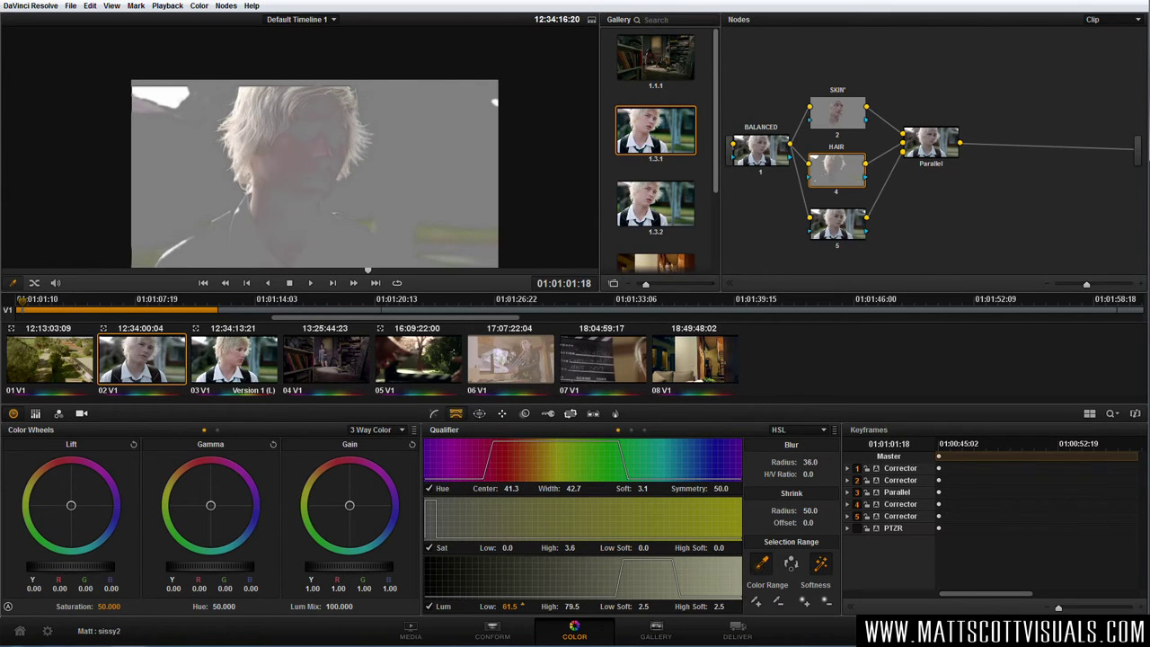
{"action": "left_click_drag", "start_coordinate": [510, 606], "coordinate": [509, 607]}
Narrow the hair key's hue width to 31.9 with its center at 51.8, and raise the shrink radius to about 51.8
{"action": "mouse_move", "coordinate": [573, 489]}
{"action": "left_mouse_down"}
{"action": "mouse_move", "coordinate": [516, 487]}
{"action": "mouse_move", "coordinate": [586, 486]}
{"action": "left_mouse_up"}
{"action": "left_click_drag", "start_coordinate": [517, 488], "coordinate": [512, 488]}
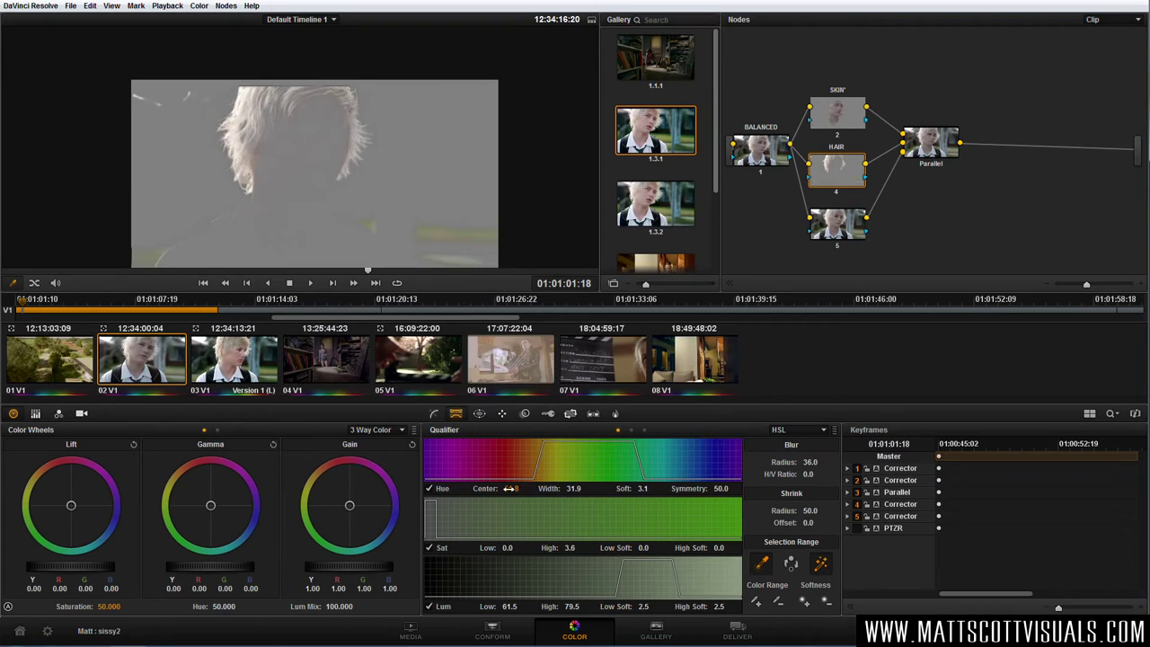
{"action": "left_click_drag", "start_coordinate": [810, 511], "coordinate": [811, 510]}
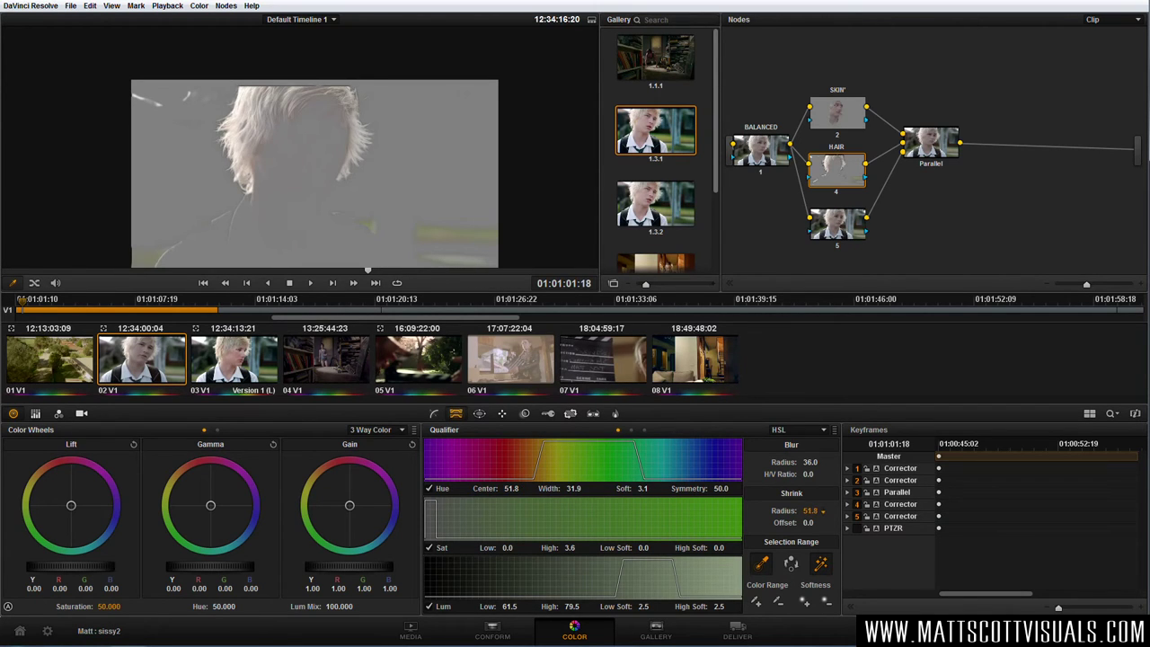
{"action": "left_click_drag", "start_coordinate": [812, 511], "coordinate": [813, 510]}
Add a circular window to the HAIR node, and move and enlarge it to enclose the whole head of hair
{"action": "left_click", "coordinate": [480, 414]}
{"action": "left_click", "coordinate": [444, 472]}
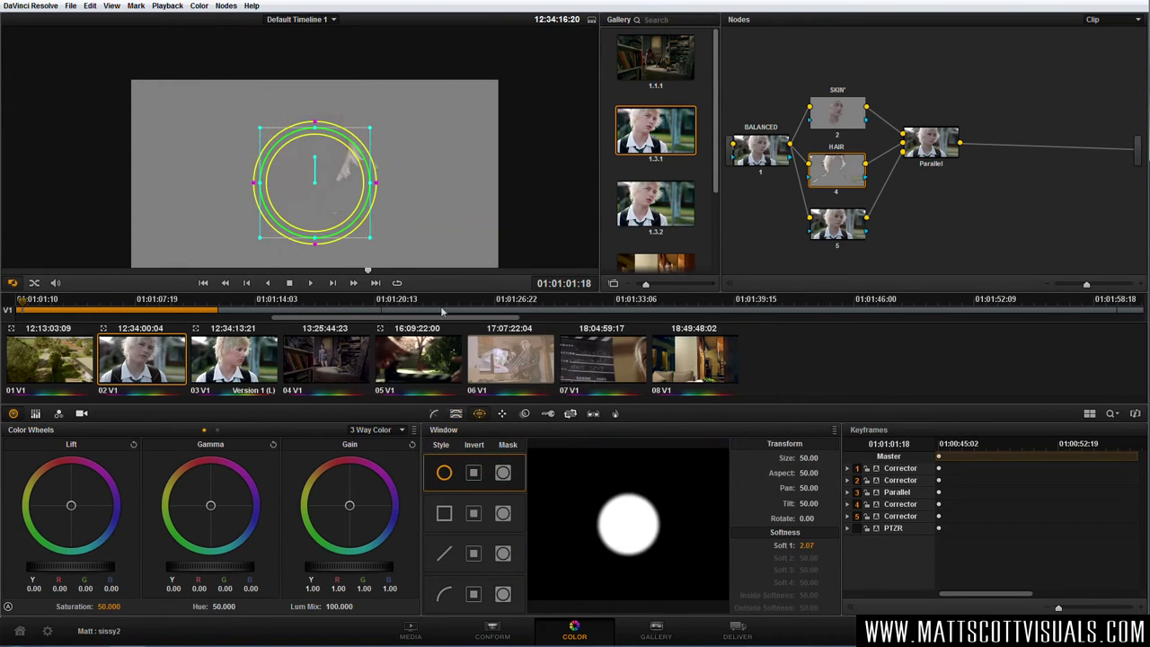
{"action": "left_click_drag", "start_coordinate": [360, 193], "coordinate": [404, 155]}
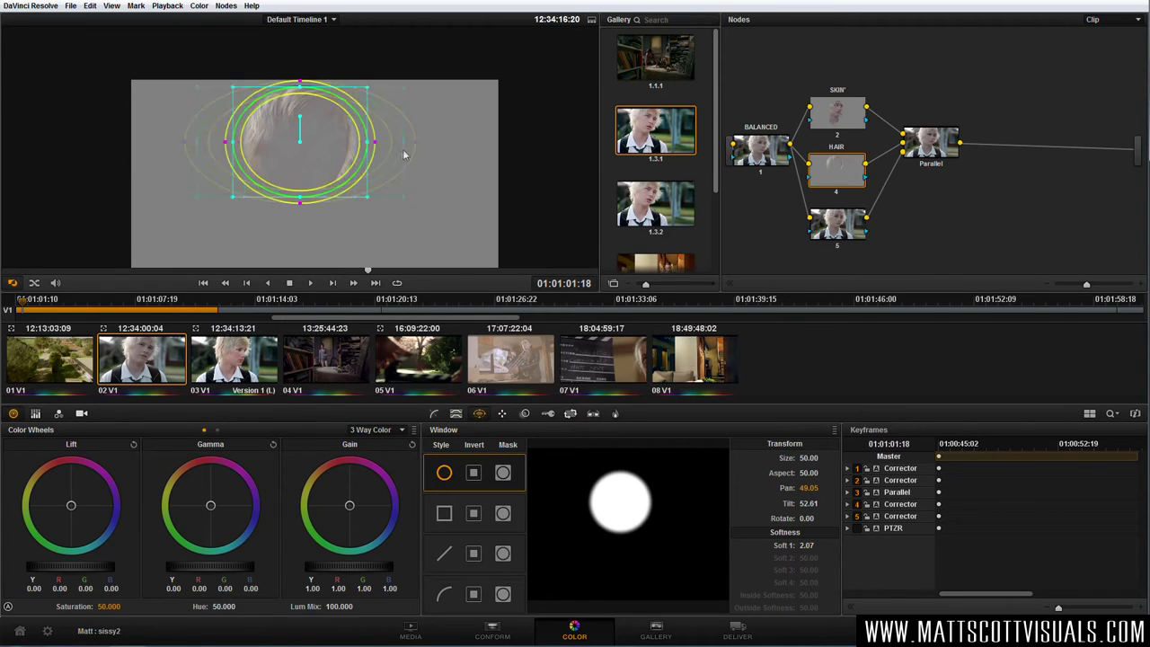
{"action": "left_click_drag", "start_coordinate": [301, 199], "coordinate": [276, 155]}
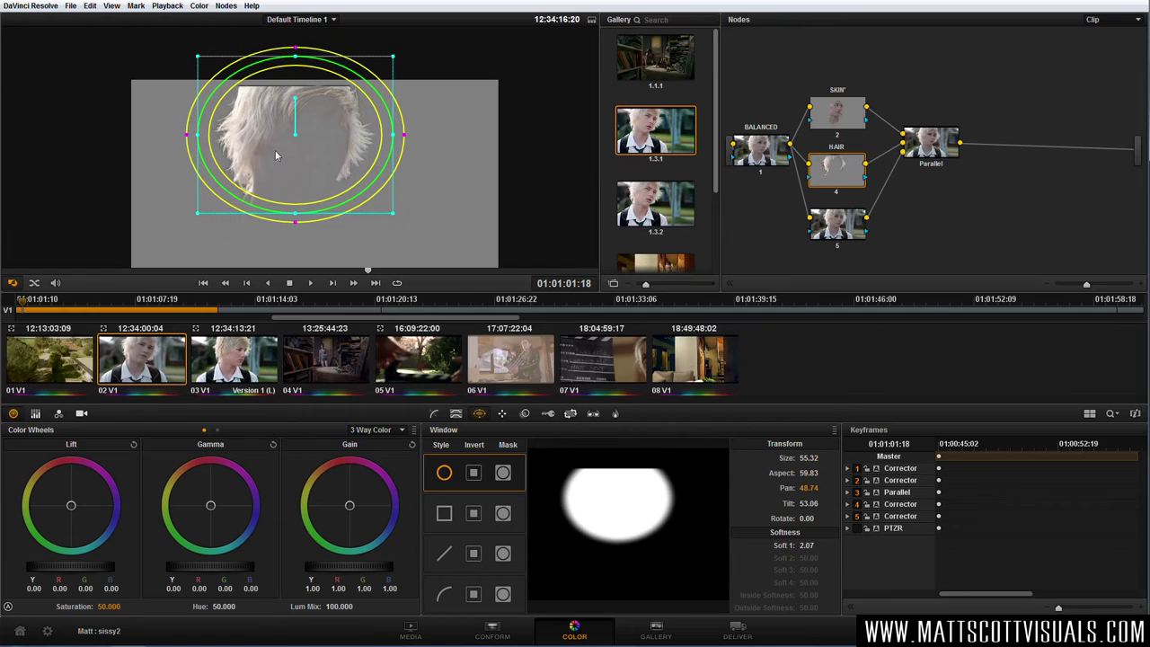
{"action": "left_click", "coordinate": [502, 416]}
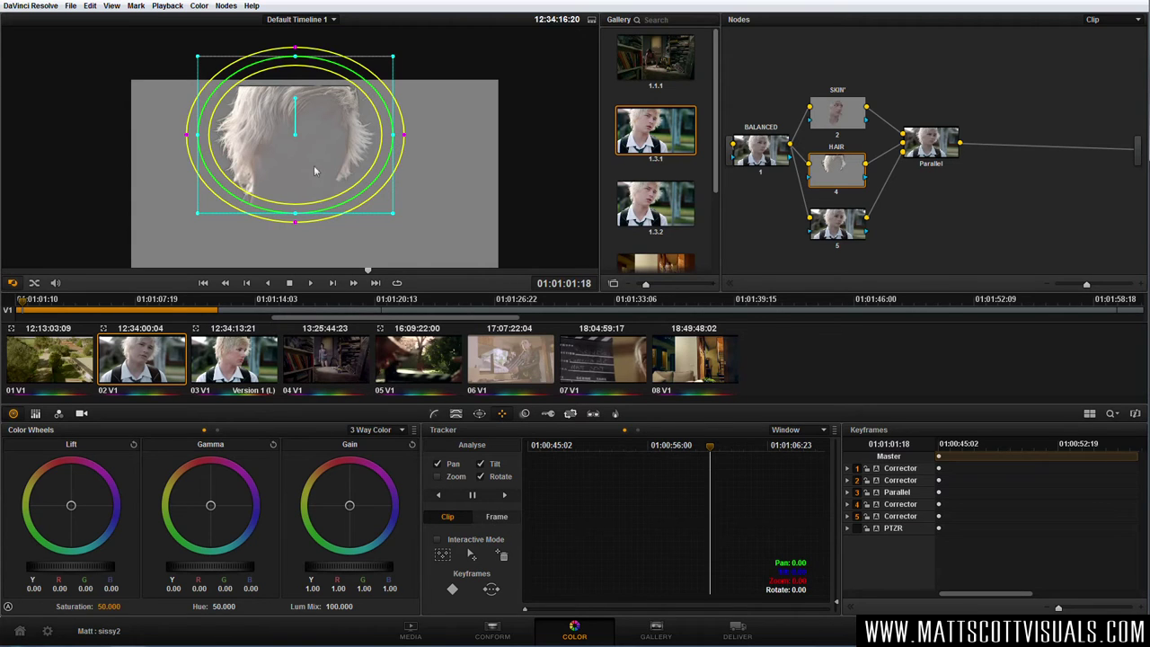
{"action": "left_click_drag", "start_coordinate": [295, 221], "coordinate": [296, 243]}
{"action": "left_click_drag", "start_coordinate": [301, 198], "coordinate": [304, 192]}
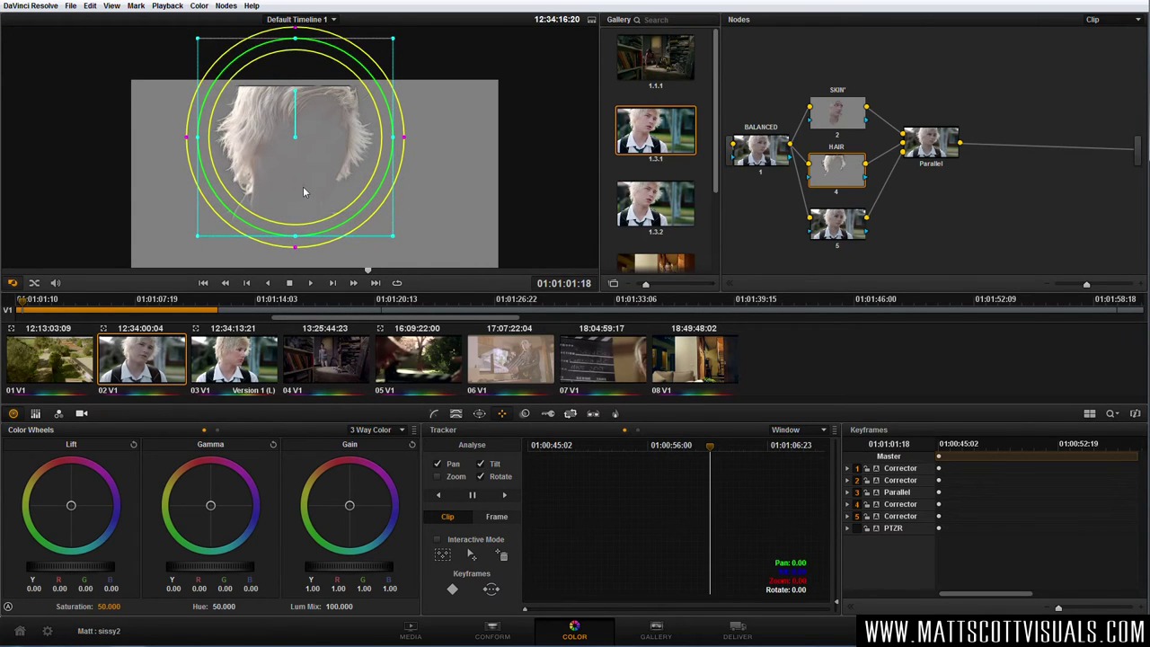
Track the hair window forward, return to about 01:01:01:17, and track it backward toward the clip's start
{"action": "left_click", "coordinate": [505, 496]}
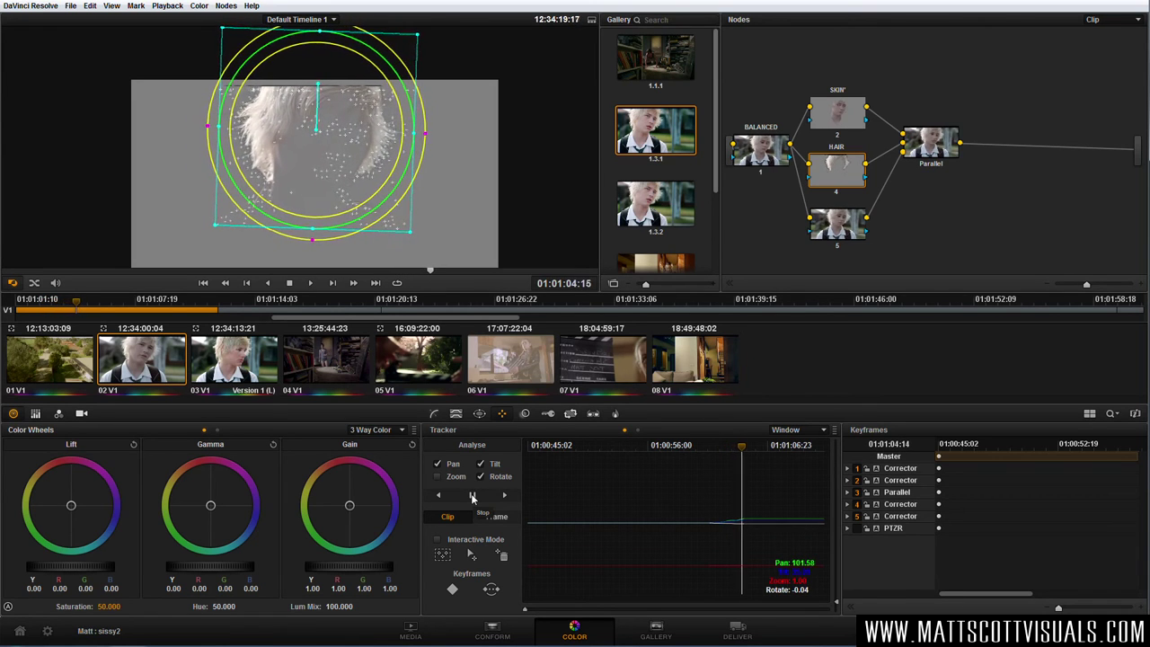
{"action": "left_click", "coordinate": [473, 495]}
{"action": "left_click_drag", "start_coordinate": [722, 455], "coordinate": [710, 458]}
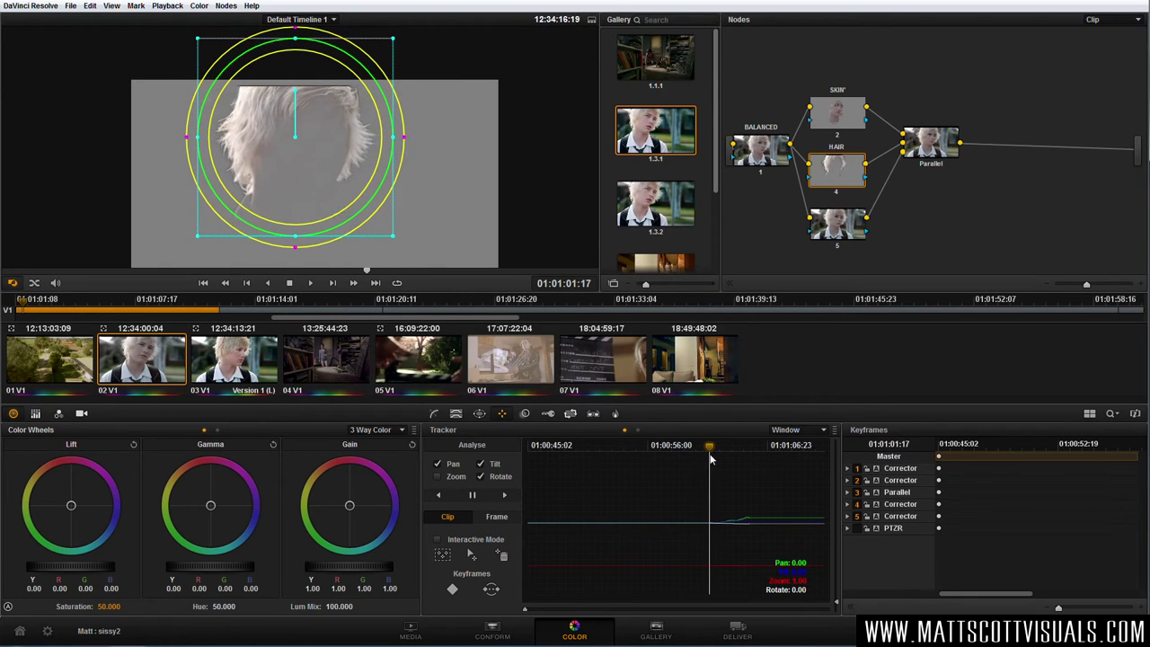
{"action": "left_click", "coordinate": [440, 496]}
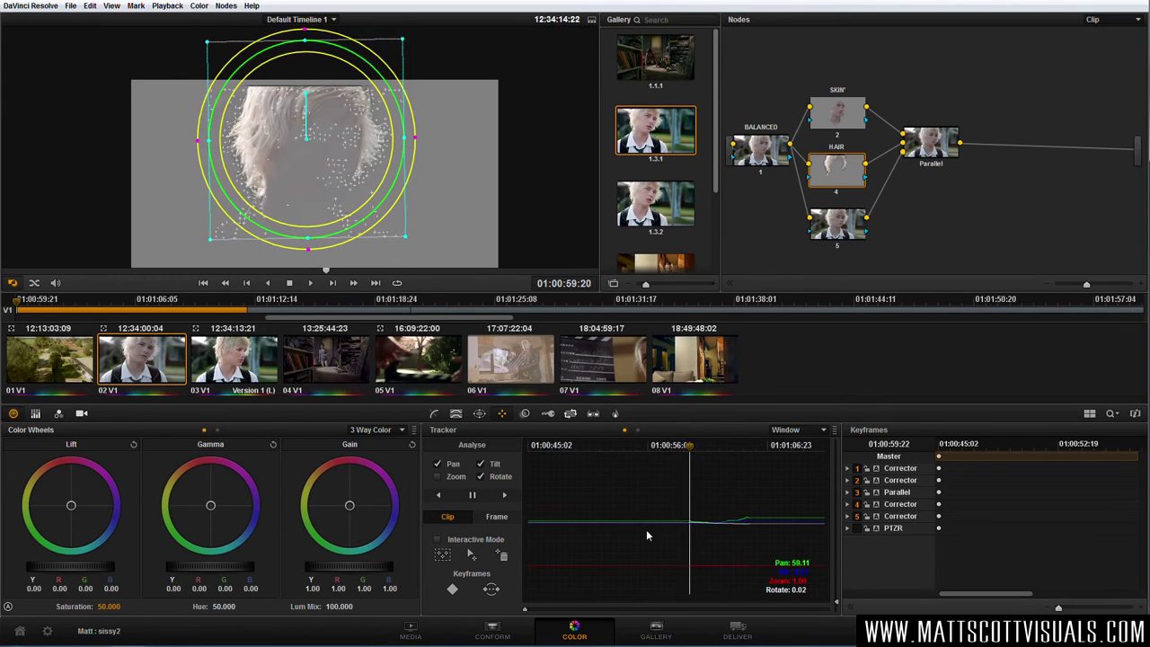
{"action": "left_click", "coordinate": [473, 496]}
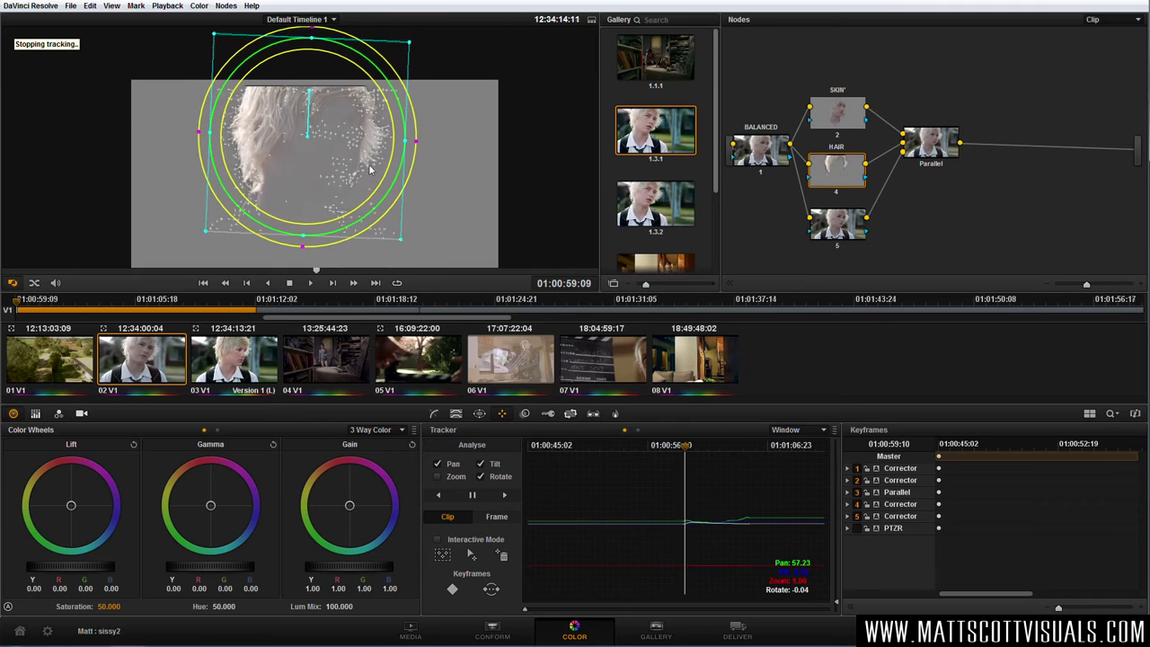
Keyframe the hair window at 01:01:11:05 with a slight shift, then move it toward the frame's upper-left corner at 01:01:12:01
{"action": "left_click_drag", "start_coordinate": [322, 277], "coordinate": [573, 285]}
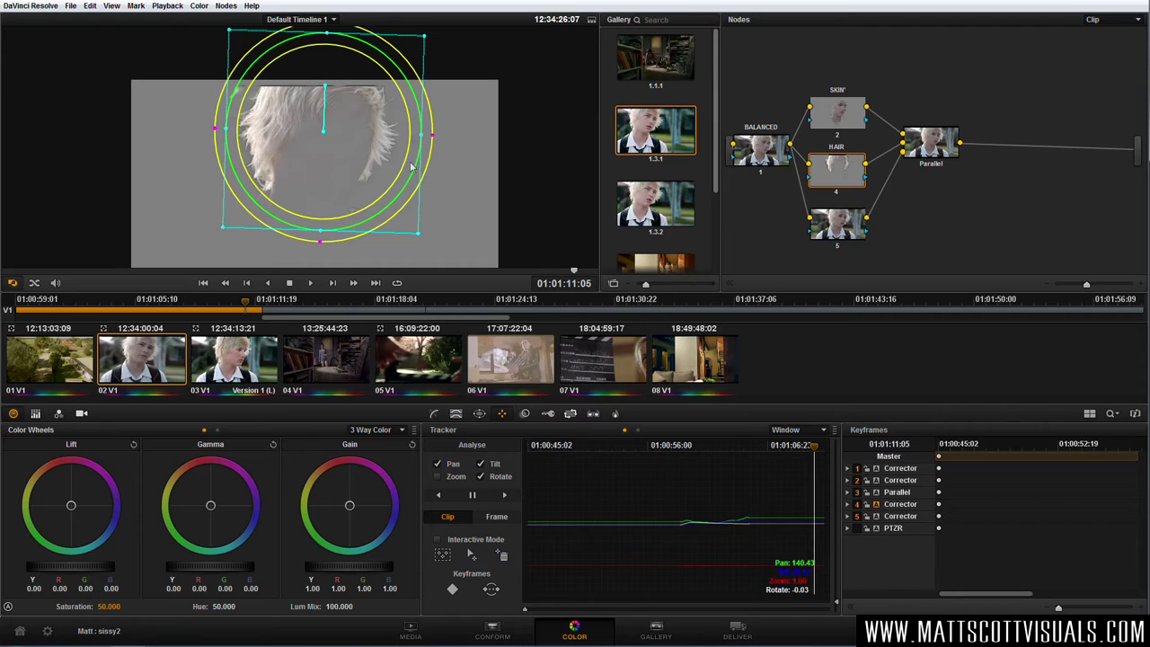
{"action": "left_click_drag", "start_coordinate": [326, 135], "coordinate": [322, 130]}
{"action": "left_click_drag", "start_coordinate": [1058, 609], "coordinate": [1061, 610]}
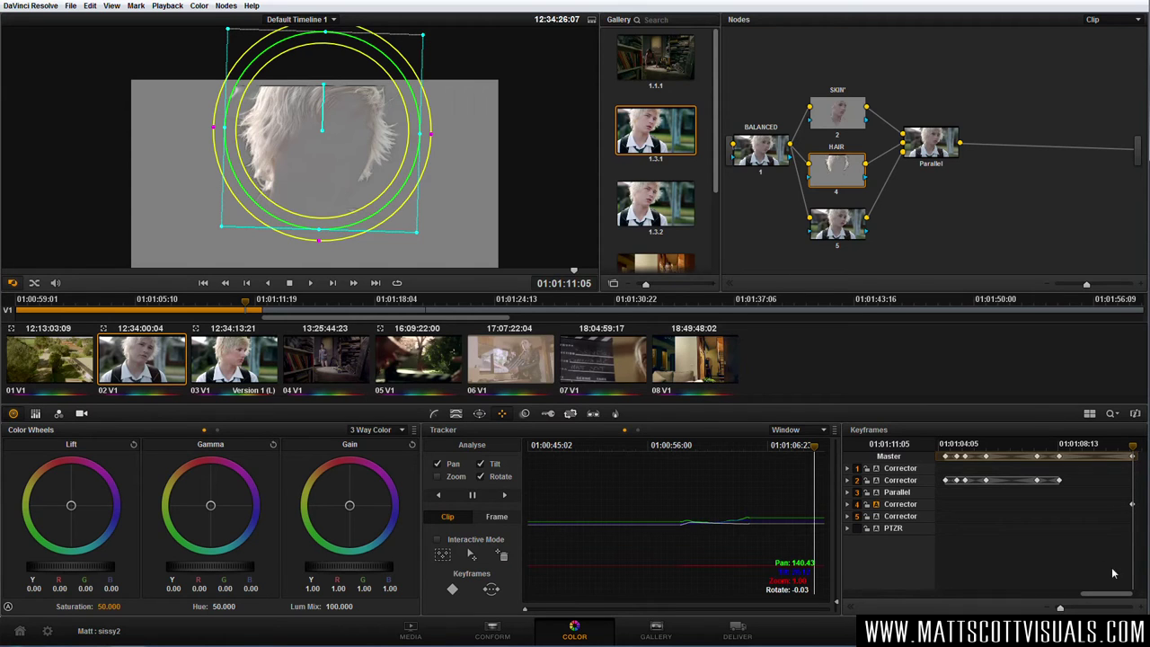
{"action": "left_click_drag", "start_coordinate": [1098, 600], "coordinate": [1122, 594]}
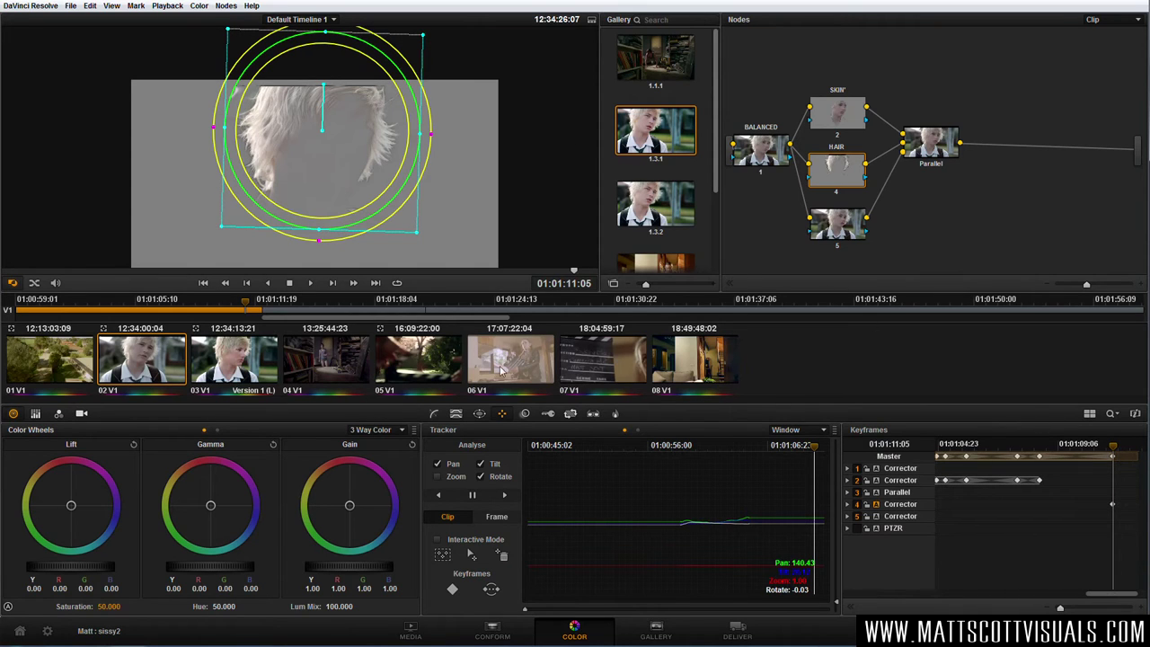
{"action": "left_click_drag", "start_coordinate": [1121, 451], "coordinate": [1135, 450]}
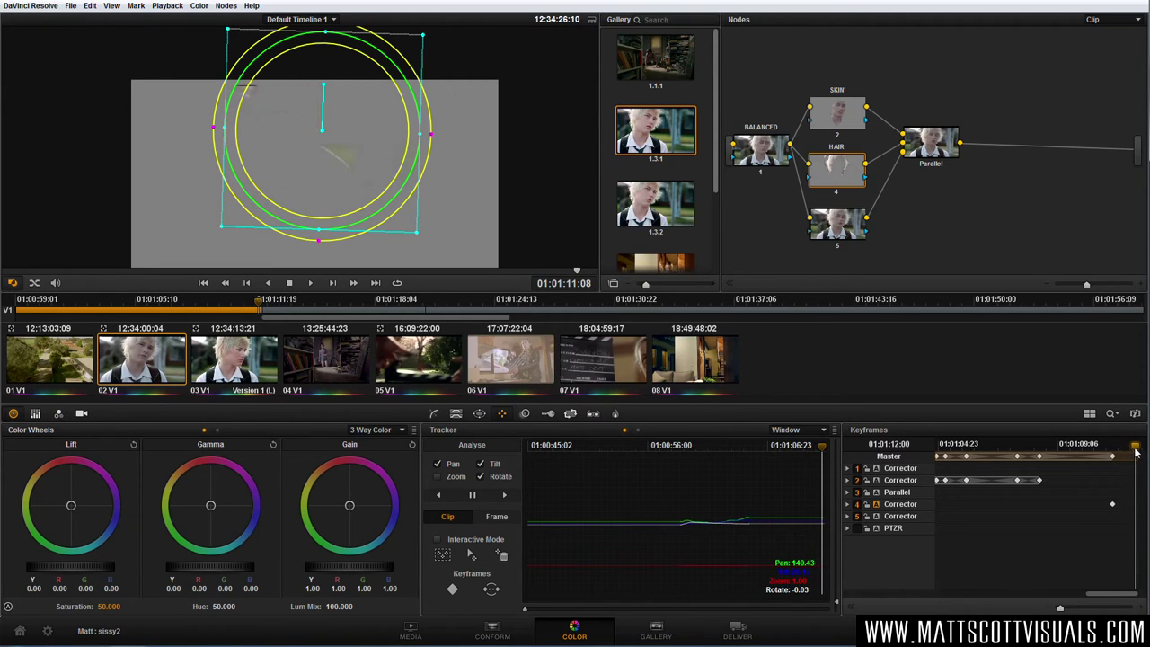
{"action": "left_click_drag", "start_coordinate": [345, 168], "coordinate": [172, 99]}
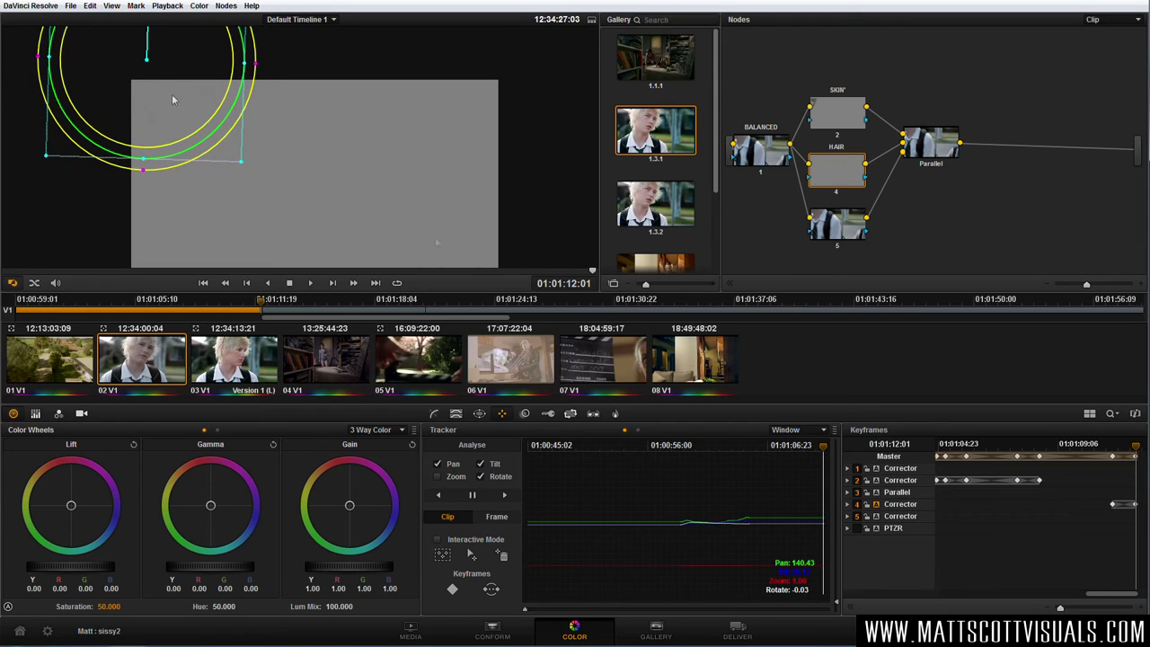
Refine the hair window's exit with small rightward position keyframes between 01:01:11:08 and 01:01:12:01, including one at 01:01:11:21
{"action": "left_click_drag", "start_coordinate": [1132, 447], "coordinate": [1123, 452]}
{"action": "left_click_drag", "start_coordinate": [311, 178], "coordinate": [315, 178]}
{"action": "left_click_drag", "start_coordinate": [1117, 454], "coordinate": [1133, 456]}
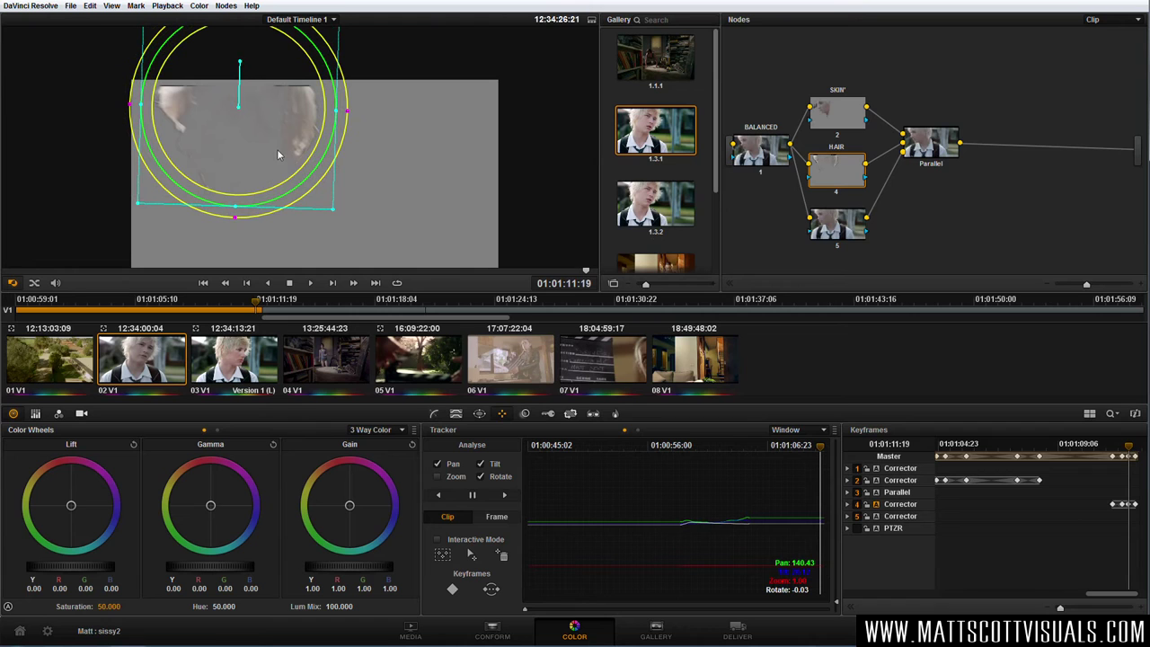
{"action": "left_click_drag", "start_coordinate": [1131, 454], "coordinate": [1132, 455]}
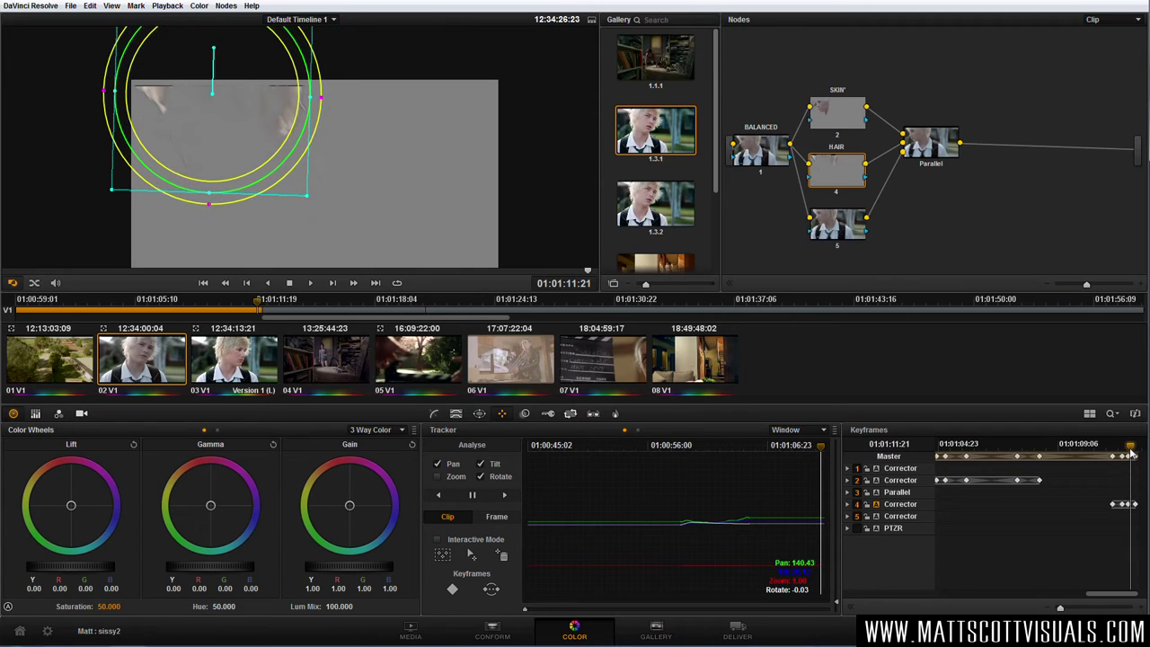
{"action": "left_click_drag", "start_coordinate": [252, 127], "coordinate": [264, 126]}
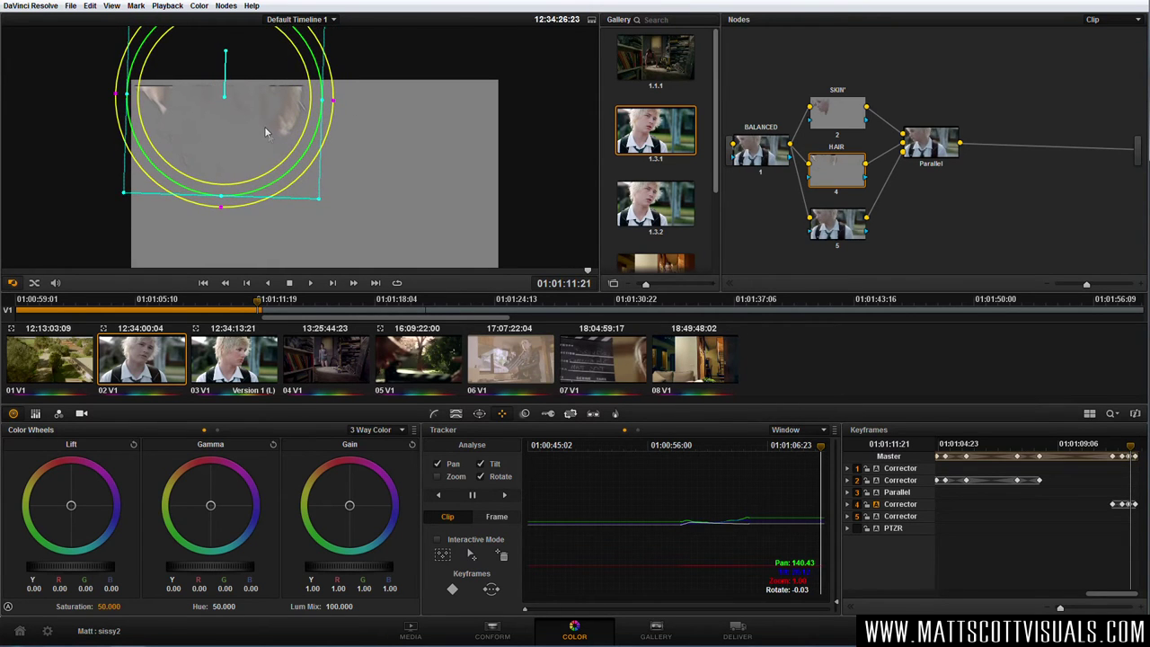
{"action": "mouse_move", "coordinate": [1130, 449]}
{"action": "left_mouse_down"}
{"action": "mouse_move", "coordinate": [1138, 453]}
{"action": "mouse_move", "coordinate": [1111, 459]}
{"action": "mouse_move", "coordinate": [1134, 458]}
{"action": "mouse_move", "coordinate": [1116, 459]}
{"action": "left_mouse_up"}
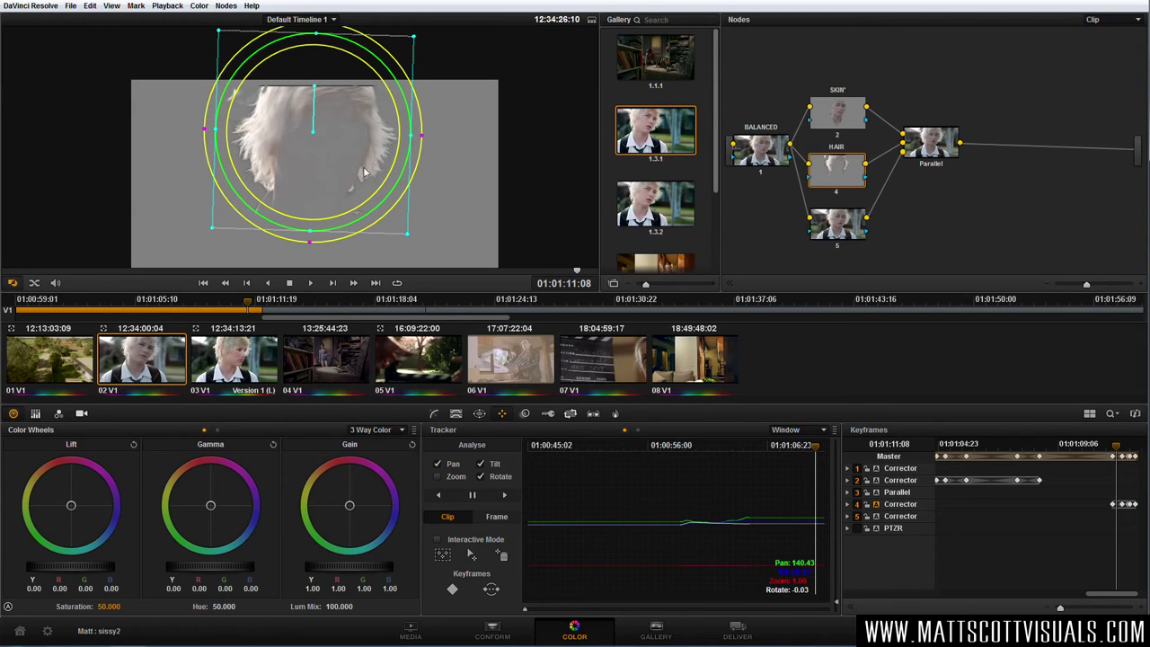
Add a circular window to node 5 at 01:00:57:04 and shape it into a tilted narrow ellipse around both eyes, rotated about 10.28
{"action": "left_click_drag", "start_coordinate": [843, 115], "coordinate": [841, 110]}
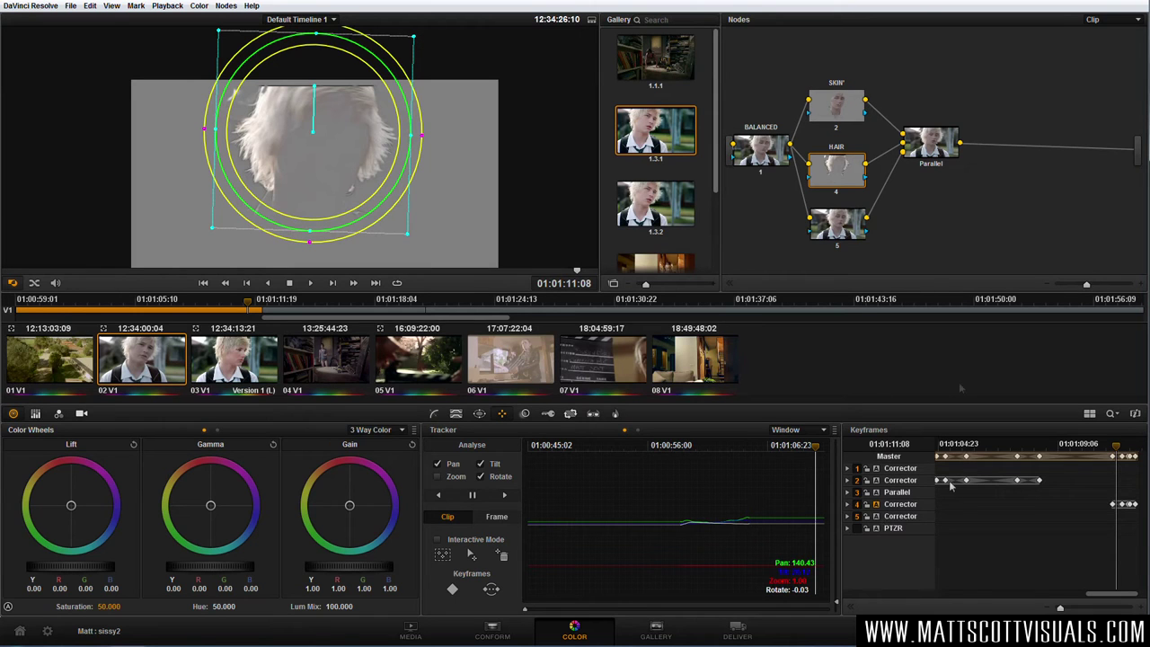
{"action": "left_click", "coordinate": [842, 231]}
{"action": "left_click_drag", "start_coordinate": [842, 231], "coordinate": [851, 234]}
{"action": "left_click", "coordinate": [180, 270]}
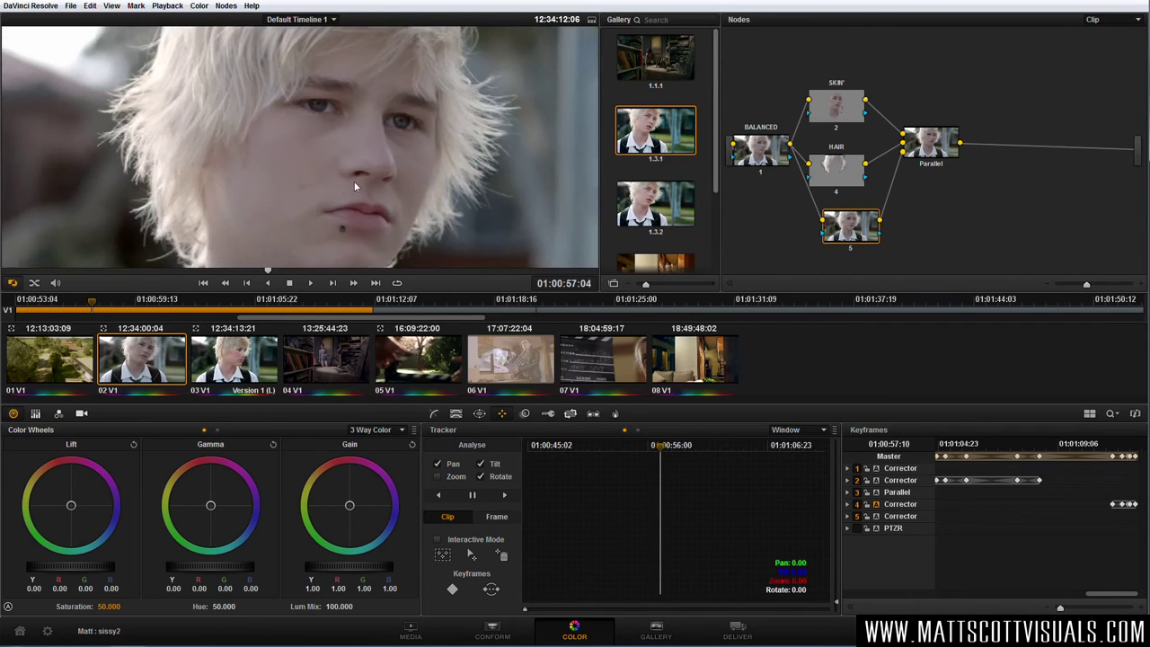
{"action": "left_click", "coordinate": [481, 415]}
{"action": "left_click", "coordinate": [444, 472]}
{"action": "left_click_drag", "start_coordinate": [309, 245], "coordinate": [447, 157]}
{"action": "left_click_drag", "start_coordinate": [347, 153], "coordinate": [342, 163]}
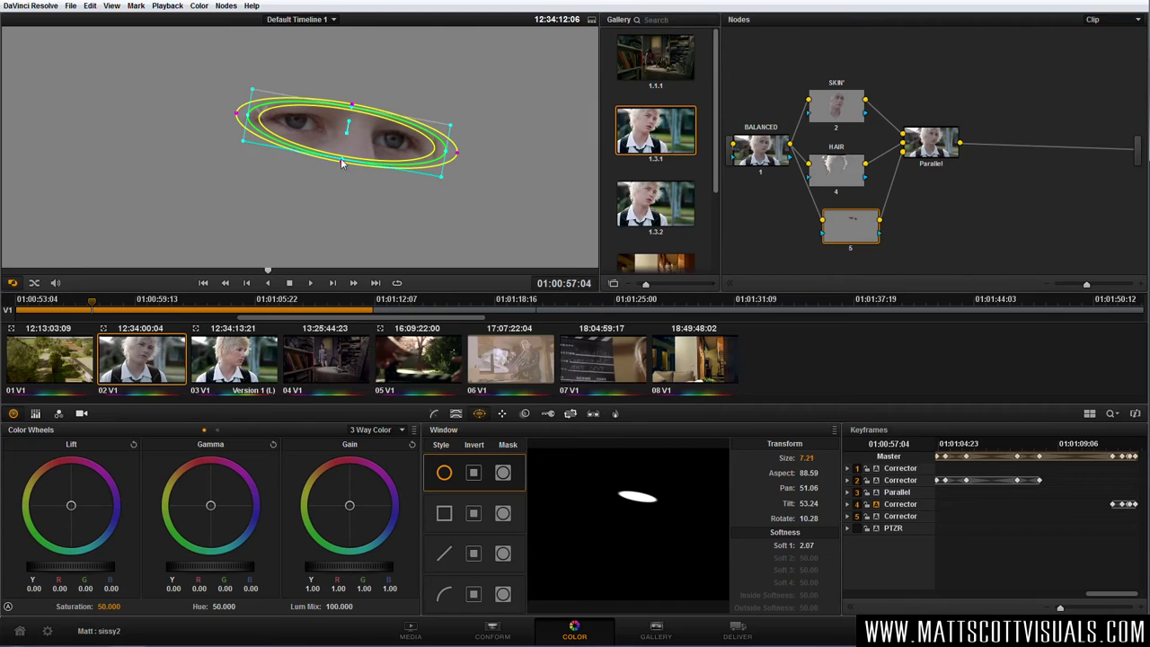
Track the eye window forward through the clip and check its position back at 01:01:02:11
{"action": "left_click", "coordinate": [504, 414]}
{"action": "left_click", "coordinate": [504, 495]}
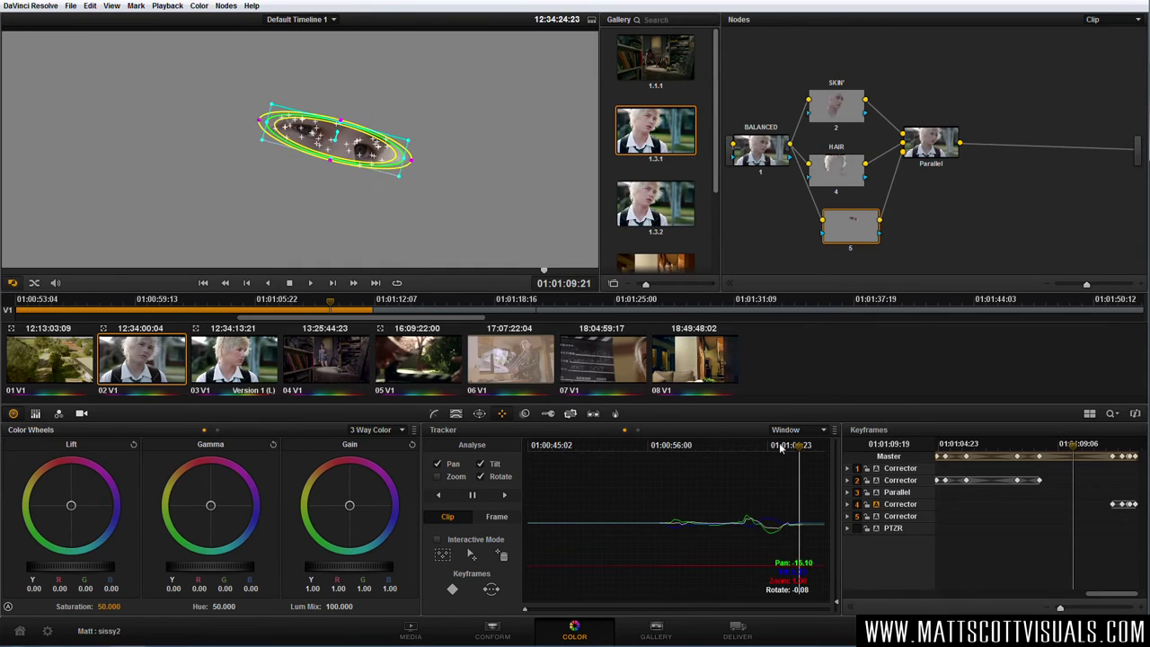
{"action": "left_click_drag", "start_coordinate": [739, 451], "coordinate": [718, 453]}
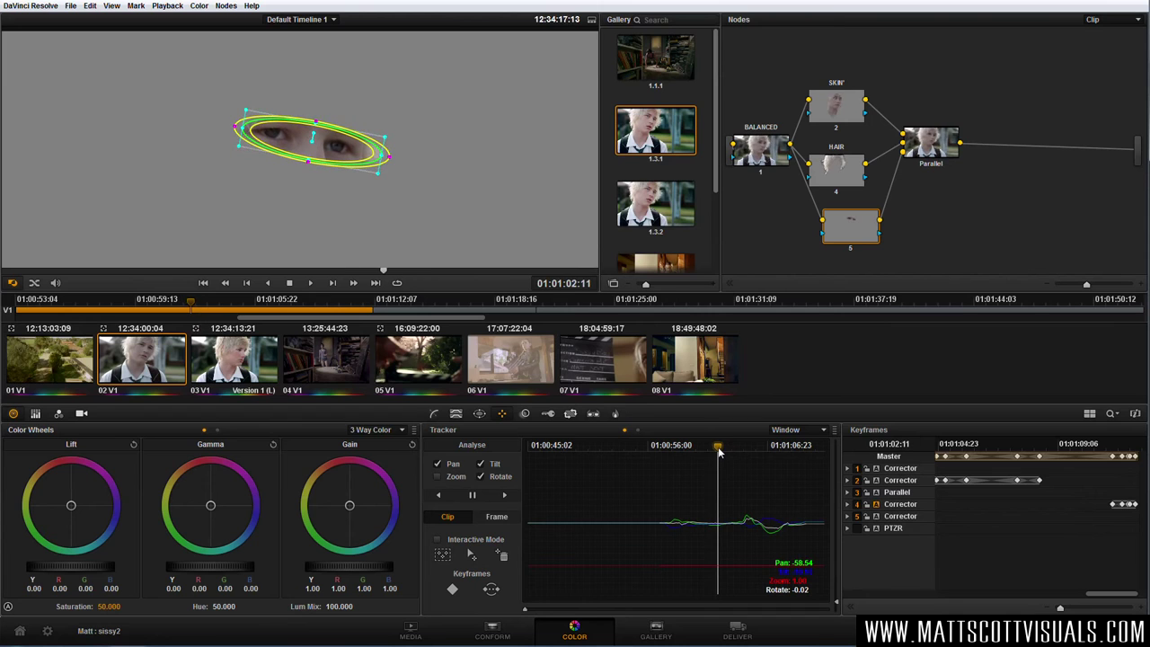
Key the irises with the HSL qualifier, using hue center 94.1, width 41.5, saturation high 19.4, luminance high 69.0, blur radius 100 and shrink radius 57.0
{"action": "left_click", "coordinate": [459, 415]}
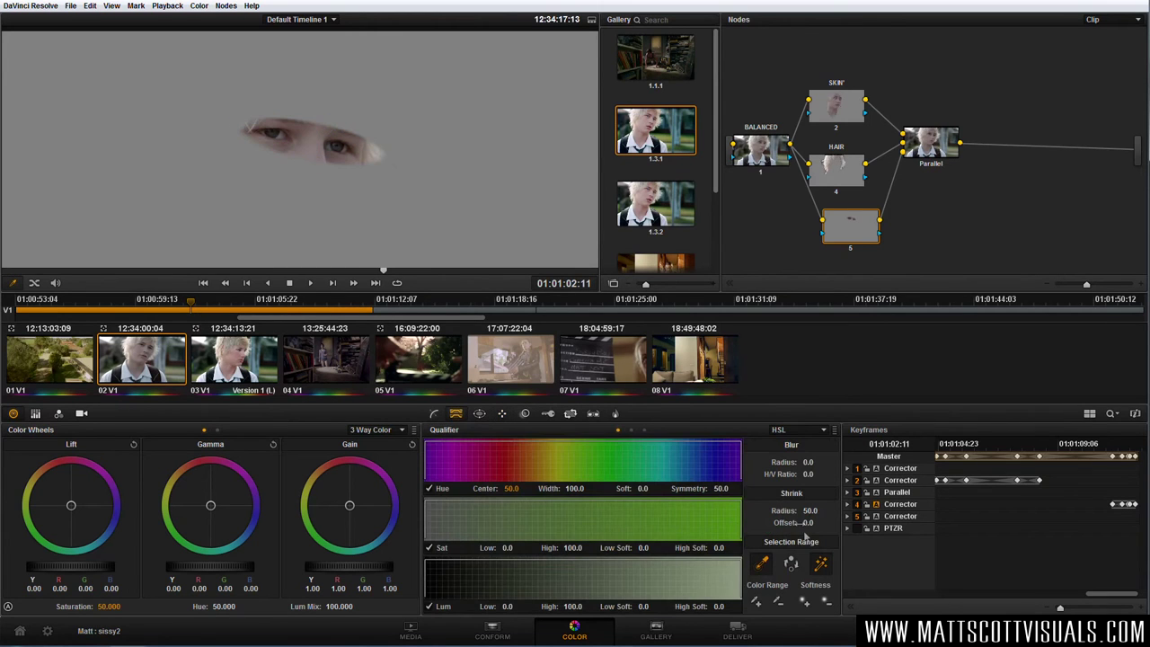
{"action": "left_click", "coordinate": [819, 563]}
{"action": "left_click", "coordinate": [822, 563]}
{"action": "left_click", "coordinate": [274, 131]}
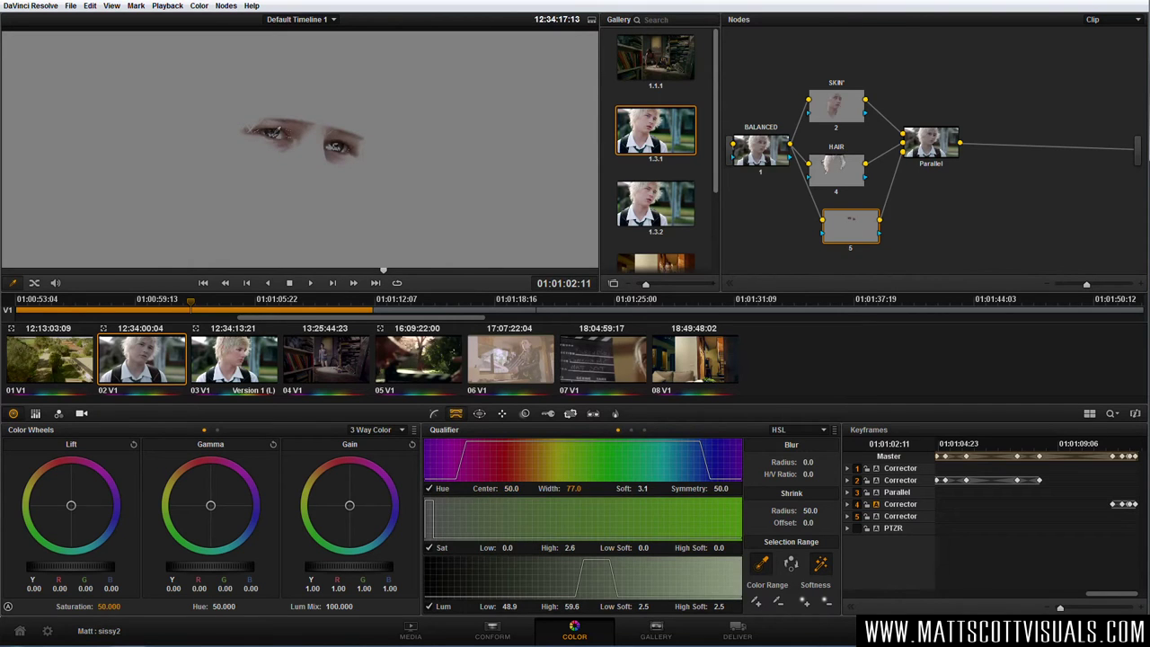
{"action": "left_click", "coordinate": [274, 130]}
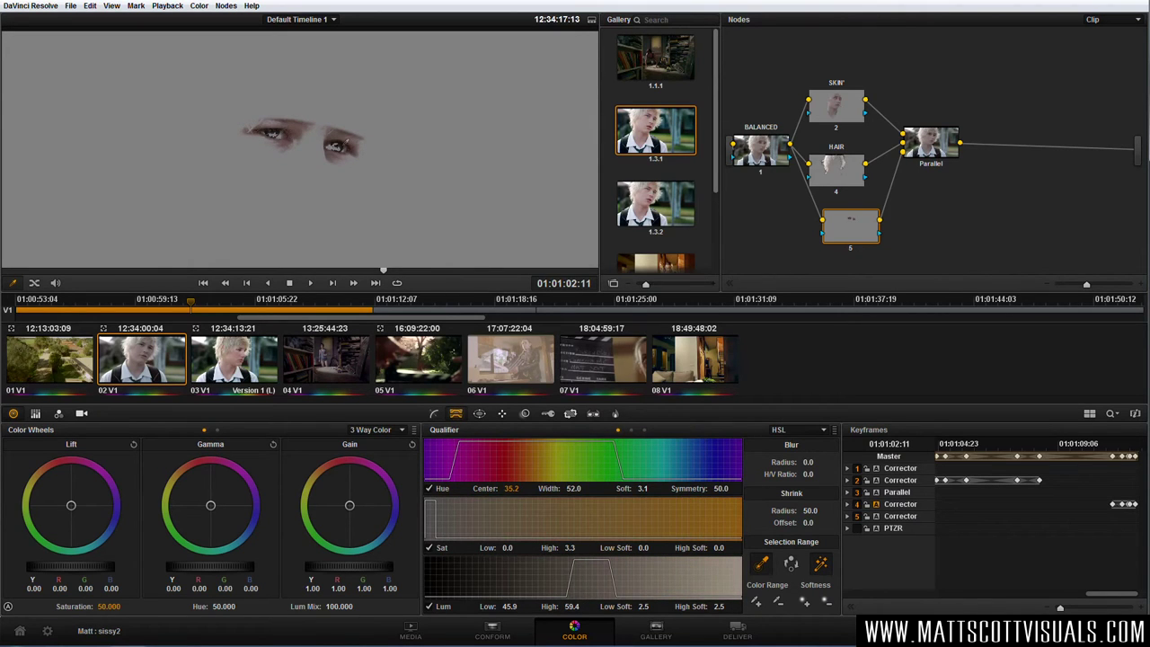
{"action": "left_click", "coordinate": [274, 133]}
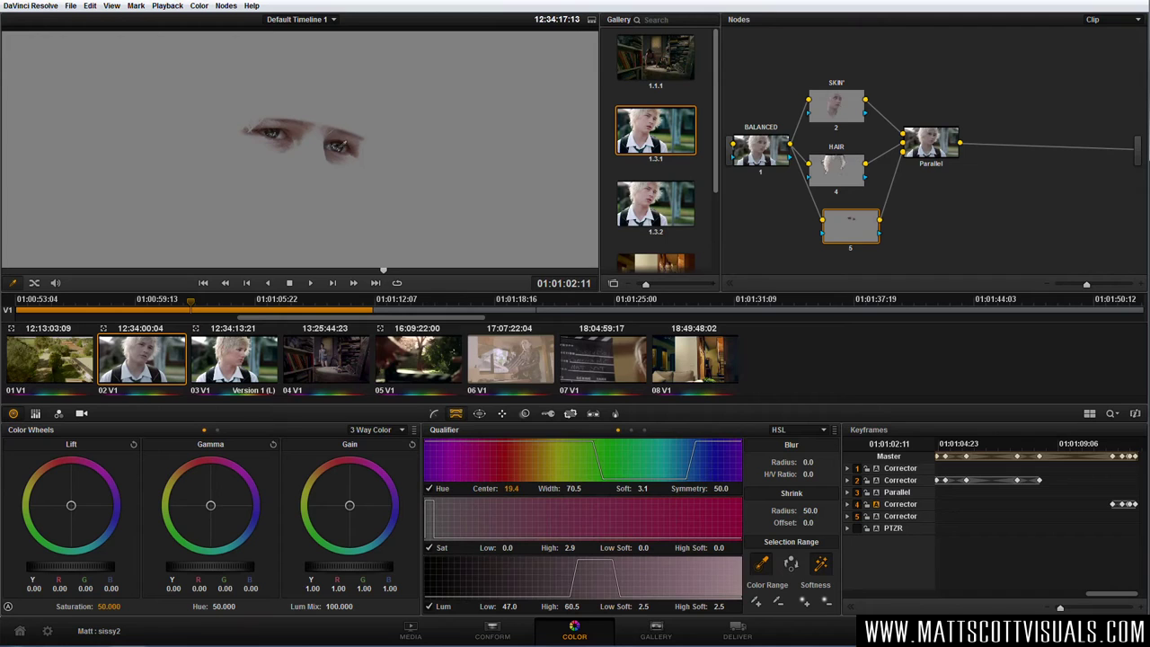
{"action": "left_click", "coordinate": [274, 133]}
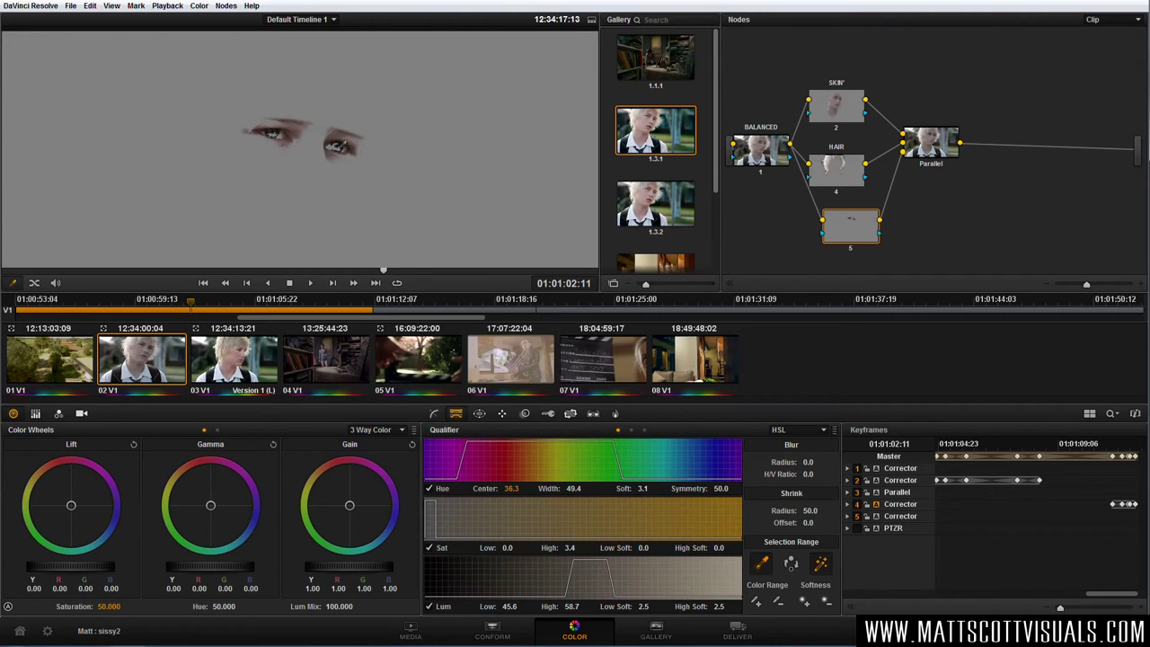
{"action": "left_click", "coordinate": [274, 133]}
{"action": "left_click", "coordinate": [274, 133]}
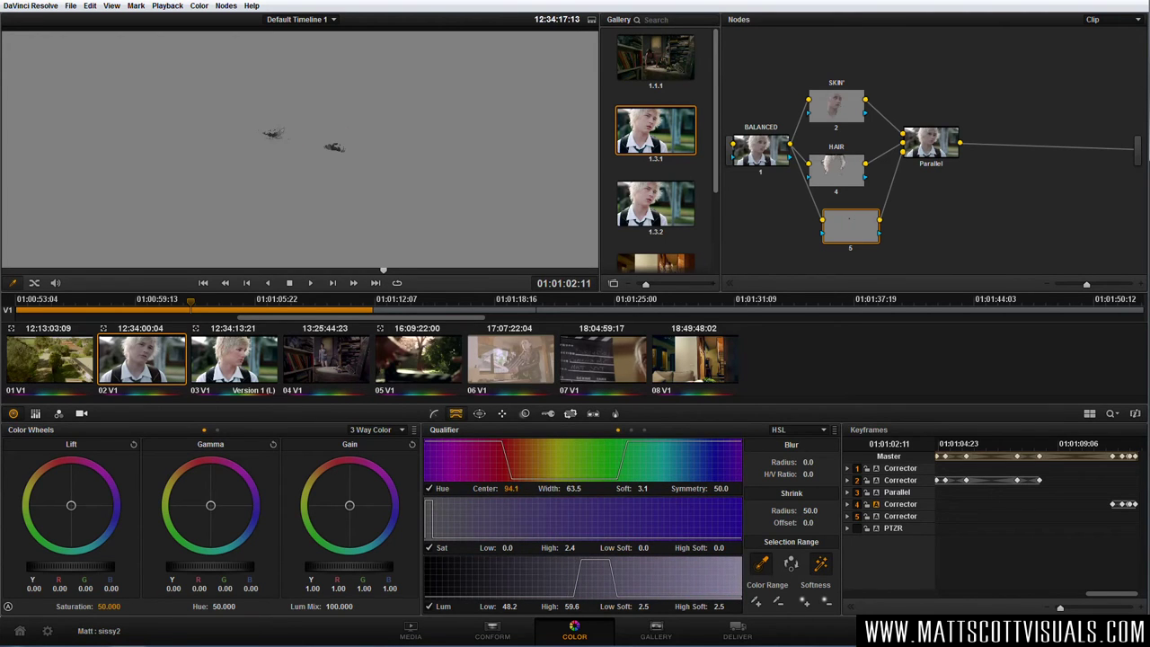
{"action": "left_click", "coordinate": [334, 146]}
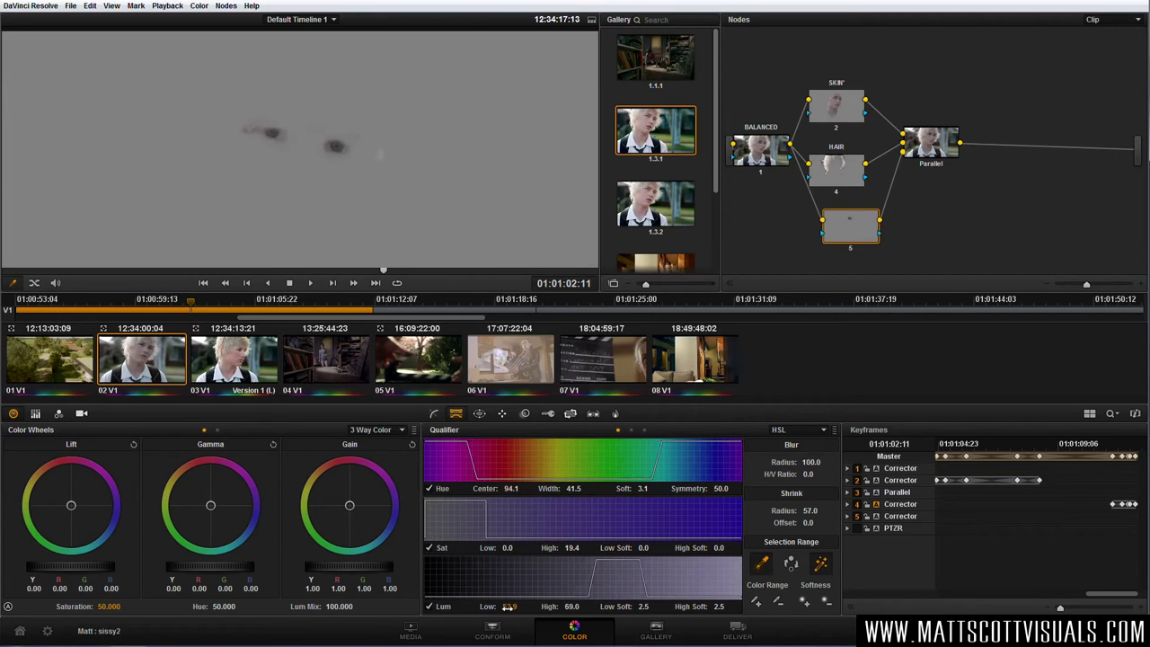
Narrow the eye window to an aspect of 83.56 around the two eyes, and label node 5 EYES
{"action": "left_click", "coordinate": [480, 414]}
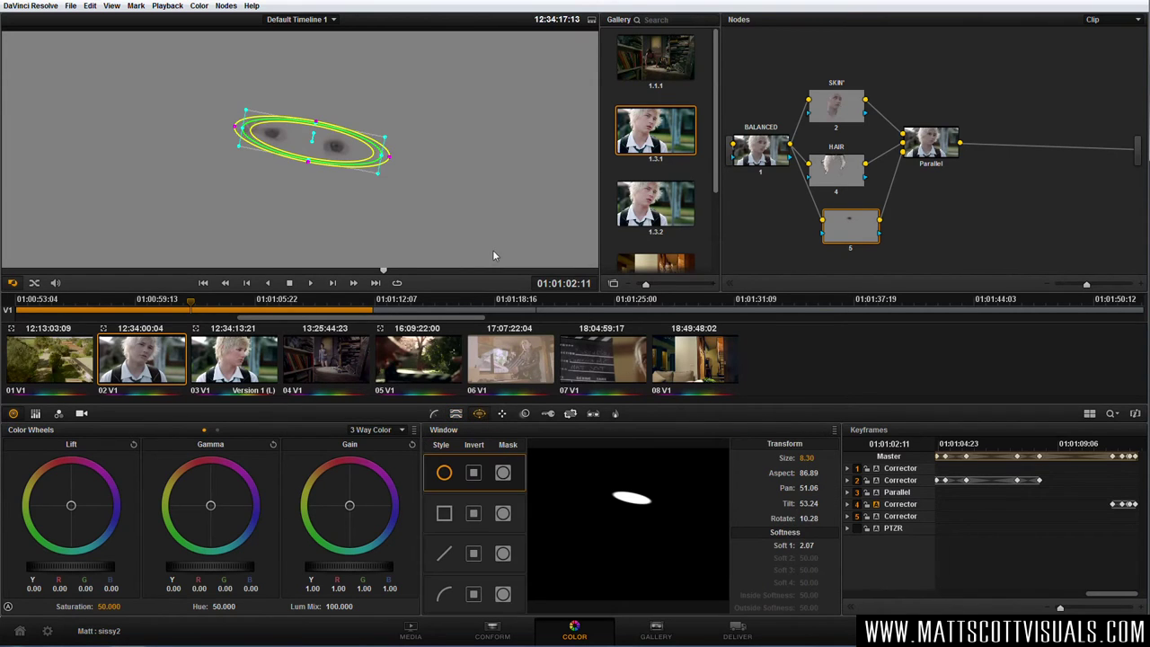
{"action": "left_click_drag", "start_coordinate": [382, 160], "coordinate": [332, 150]}
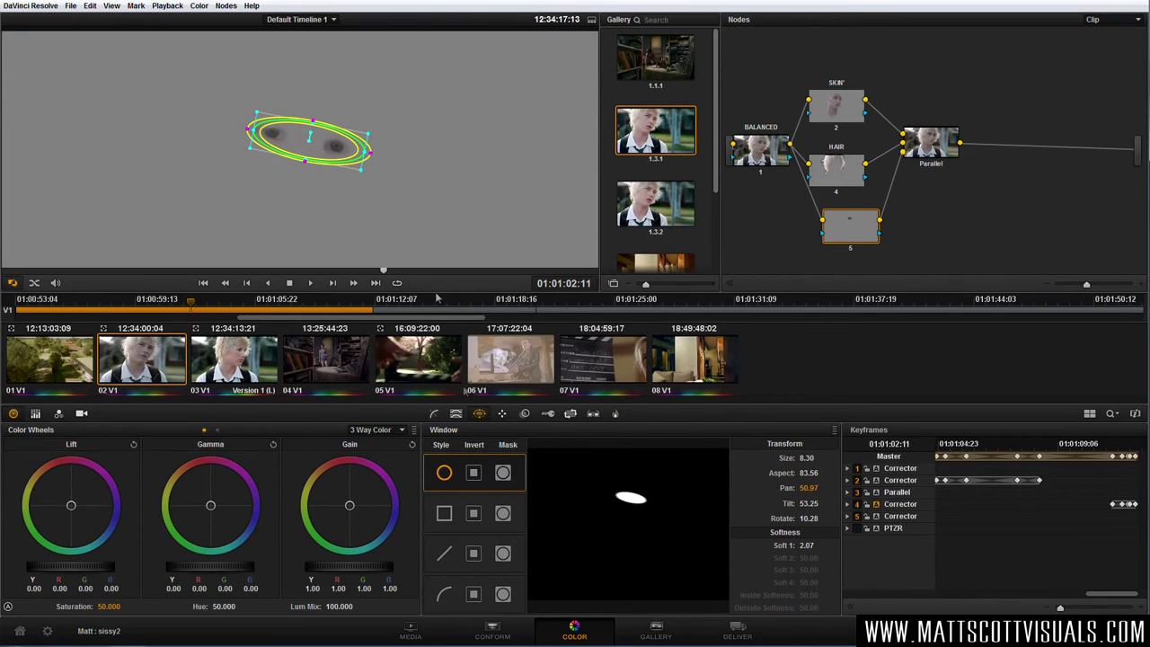
{"action": "left_click_drag", "start_coordinate": [850, 228], "coordinate": [839, 241]}
{"action": "right_click", "coordinate": [834, 248]}
{"action": "left_click", "coordinate": [913, 265]}
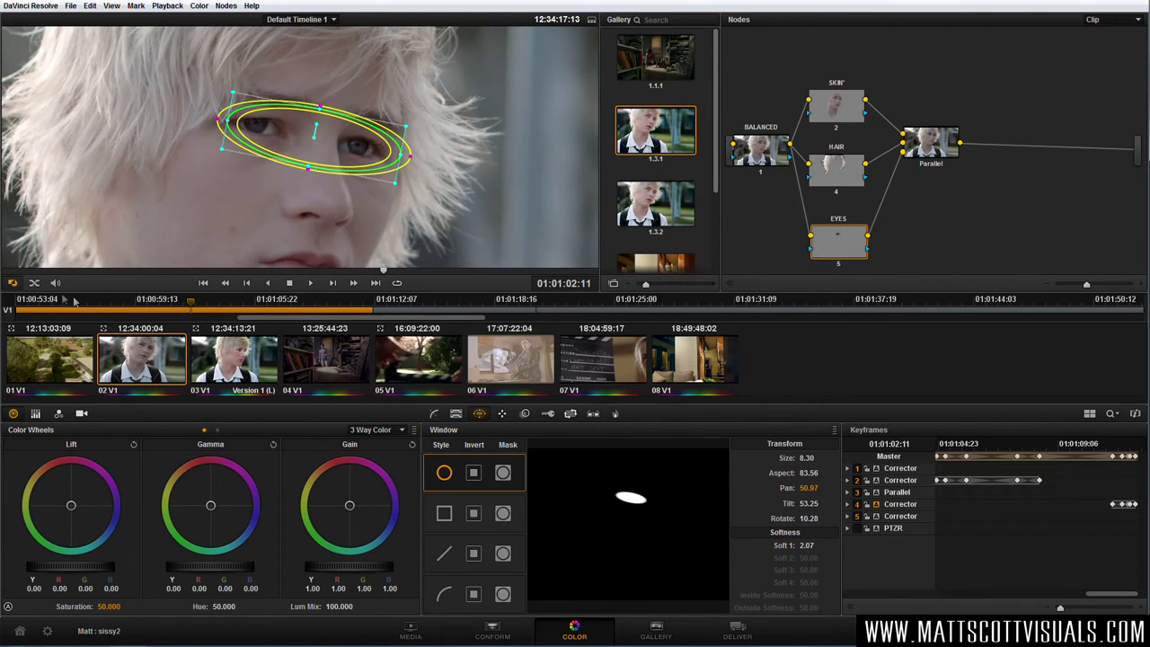
Hide the window overlay and brighten the eyes toward blue, with gain 1.34, 1.28, 1.35, 1.47 and gamma red -0.02, blue 0.04
{"action": "left_click", "coordinate": [13, 282]}
{"action": "left_click", "coordinate": [32, 303]}
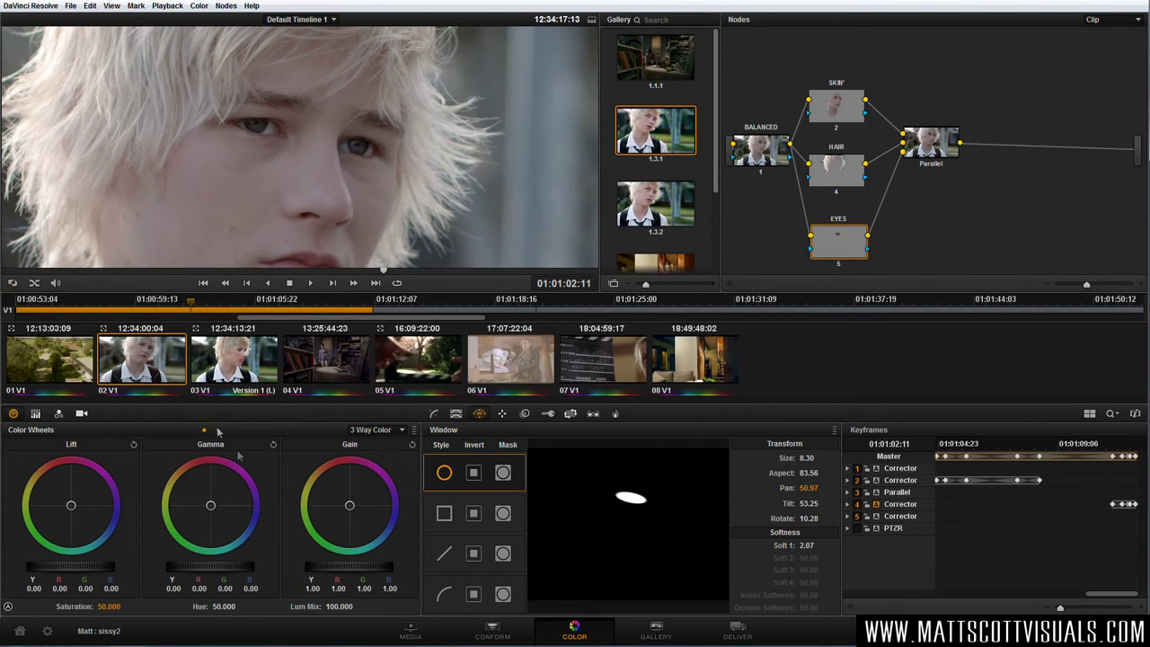
{"action": "left_click_drag", "start_coordinate": [338, 571], "coordinate": [602, 569]}
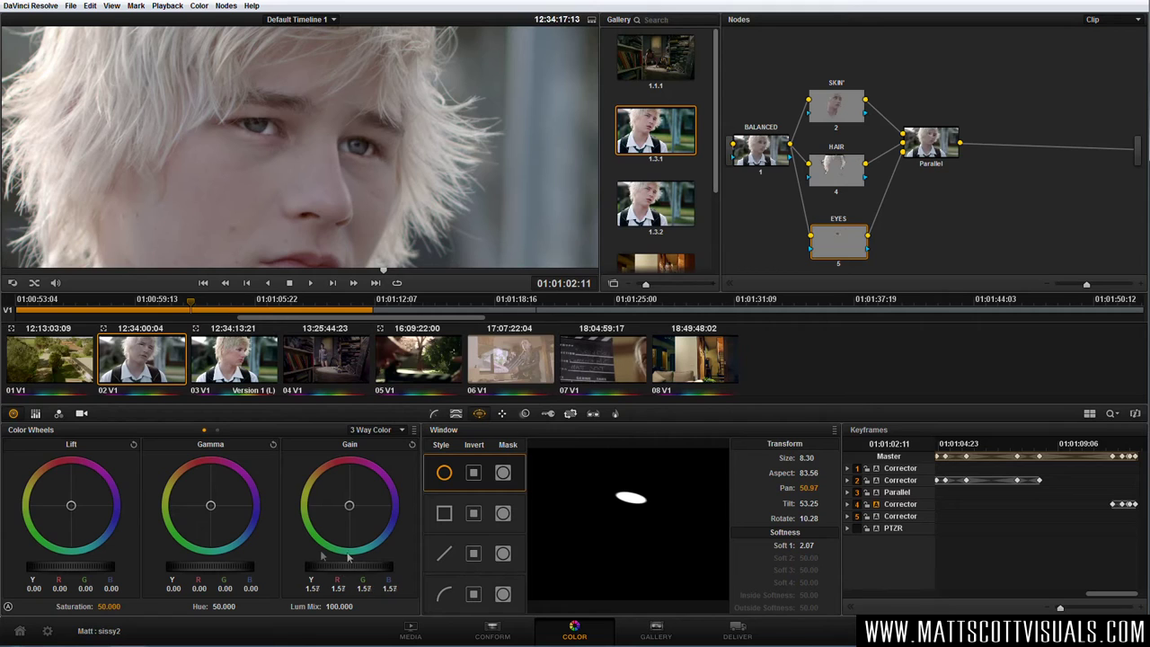
{"action": "left_click_drag", "start_coordinate": [347, 557], "coordinate": [290, 547]}
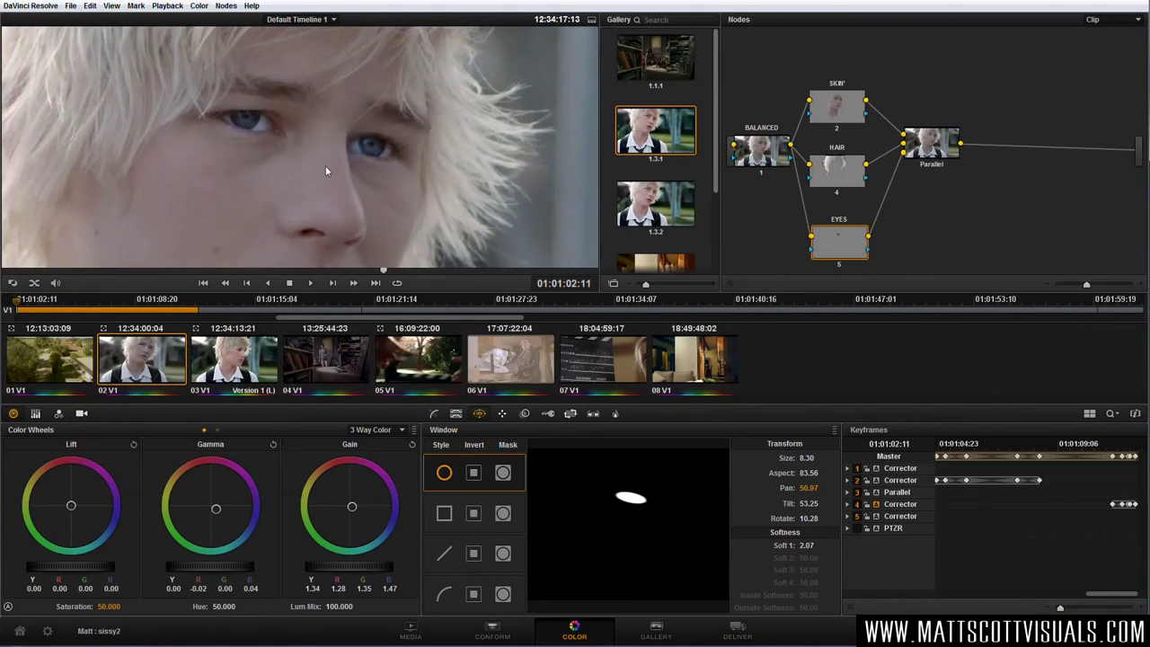
Compare the eyes with the EYES node enabled and disabled, both close up and in the wider frame
{"action": "scroll", "coordinate": [325, 166], "scroll_direction": "up", "scroll_amount": 2}
{"action": "key", "text": "ctrl+d"}
{"action": "key", "text": "ctrl+d"}
{"action": "key", "text": "ctrl+d"}
{"action": "key", "text": "ctrl+d"}
{"action": "key", "text": "ctrl+d"}
{"action": "key", "text": "ctrl+d"}
{"action": "scroll", "coordinate": [350, 161], "scroll_direction": "down", "scroll_amount": 3}
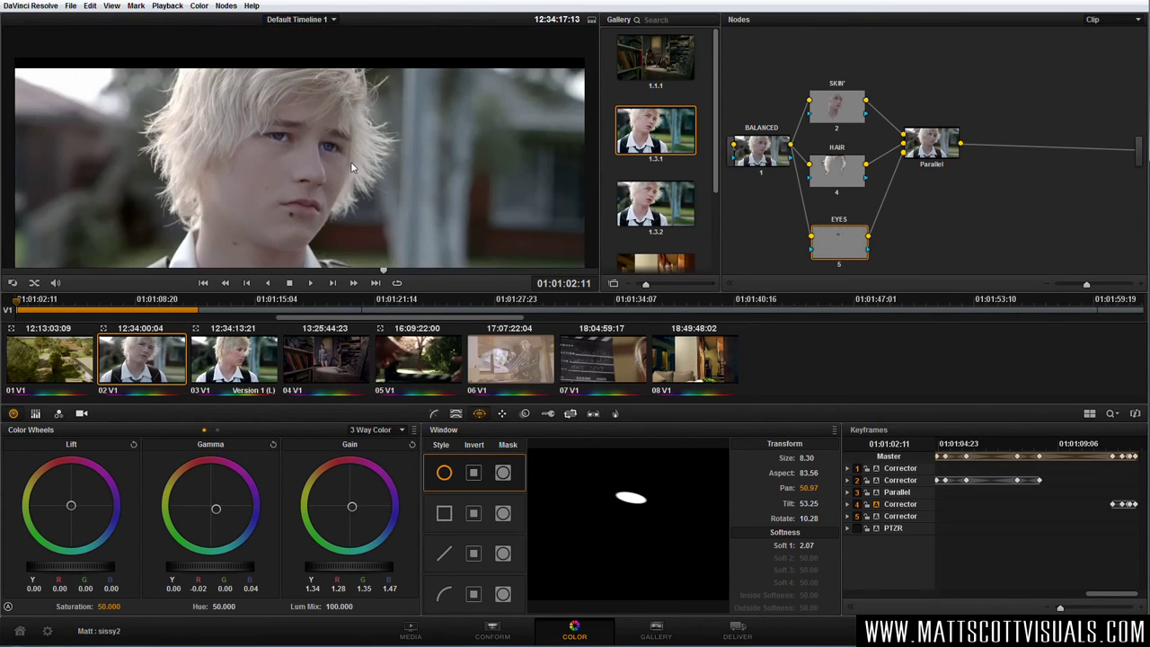
{"action": "left_click_drag", "start_coordinate": [321, 181], "coordinate": [357, 159]}
{"action": "scroll", "coordinate": [368, 171], "scroll_direction": "down", "scroll_amount": 2}
Rearrange the node graph by stacking SKIN, HAIR and EYES higher in a column and moving the Parallel mixer closer to them
{"action": "left_click", "coordinate": [830, 108]}
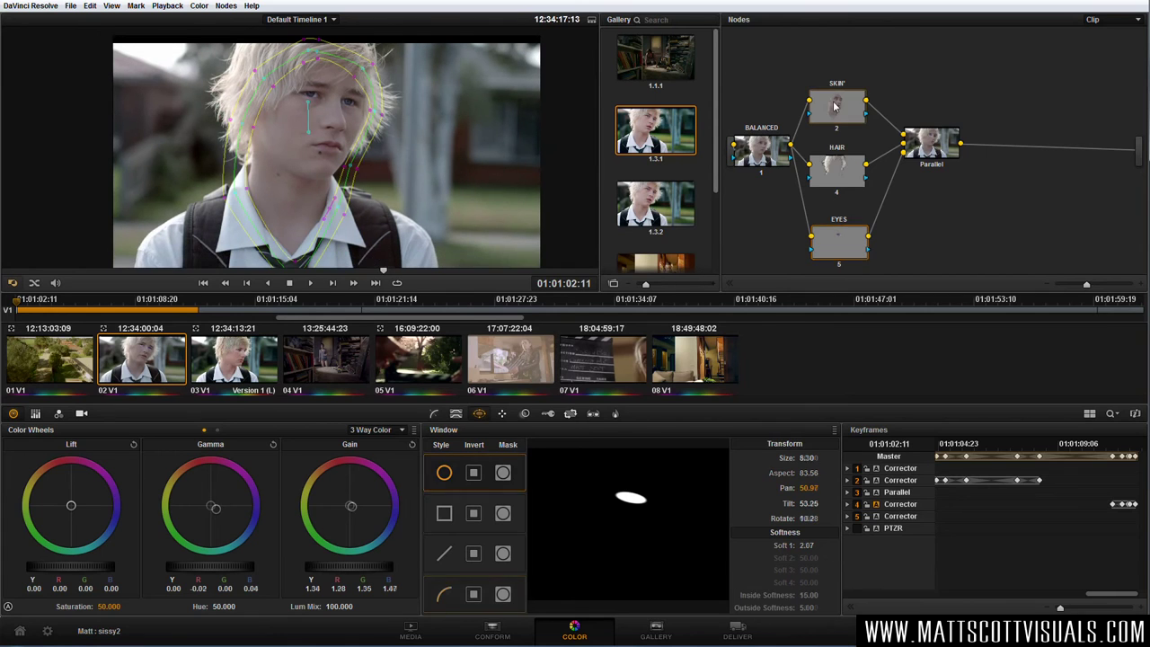
{"action": "left_click", "coordinate": [845, 161]}
{"action": "left_click", "coordinate": [840, 247]}
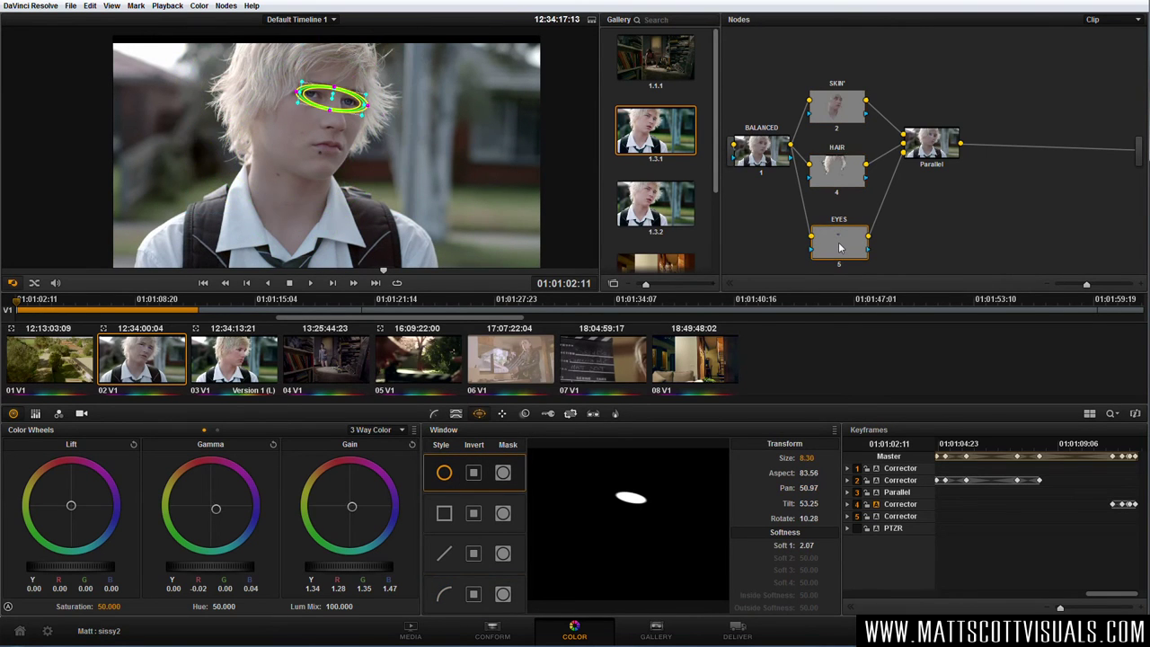
{"action": "left_click_drag", "start_coordinate": [833, 254], "coordinate": [831, 247]}
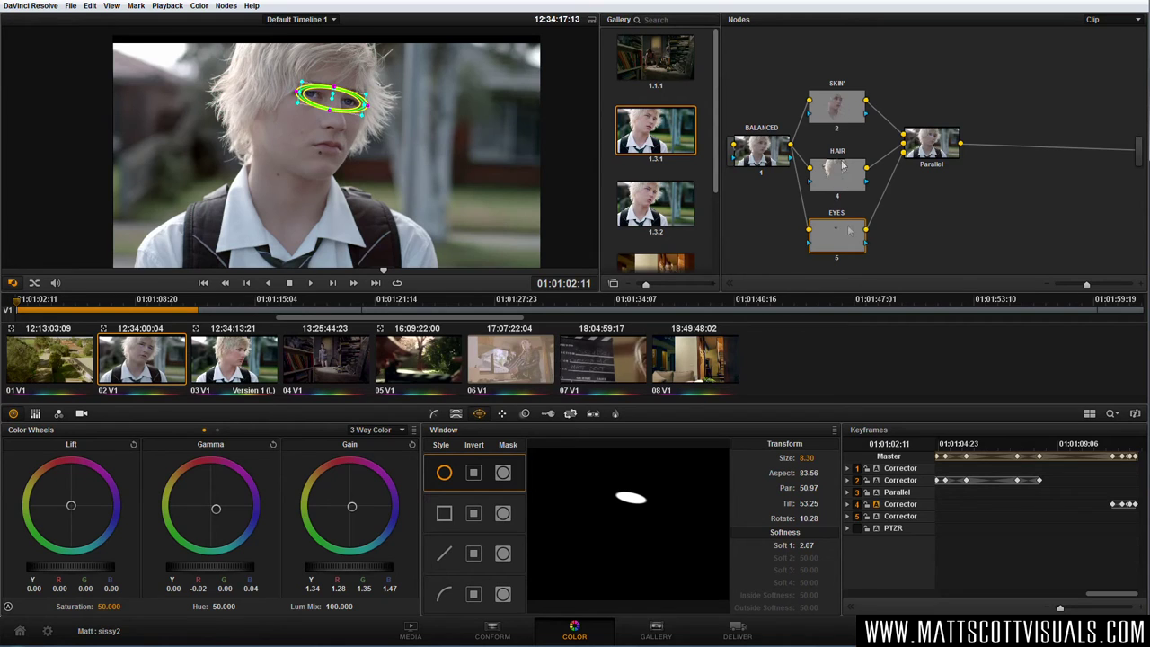
{"action": "left_click_drag", "start_coordinate": [938, 153], "coordinate": [907, 164]}
{"action": "left_click", "coordinate": [915, 171]}
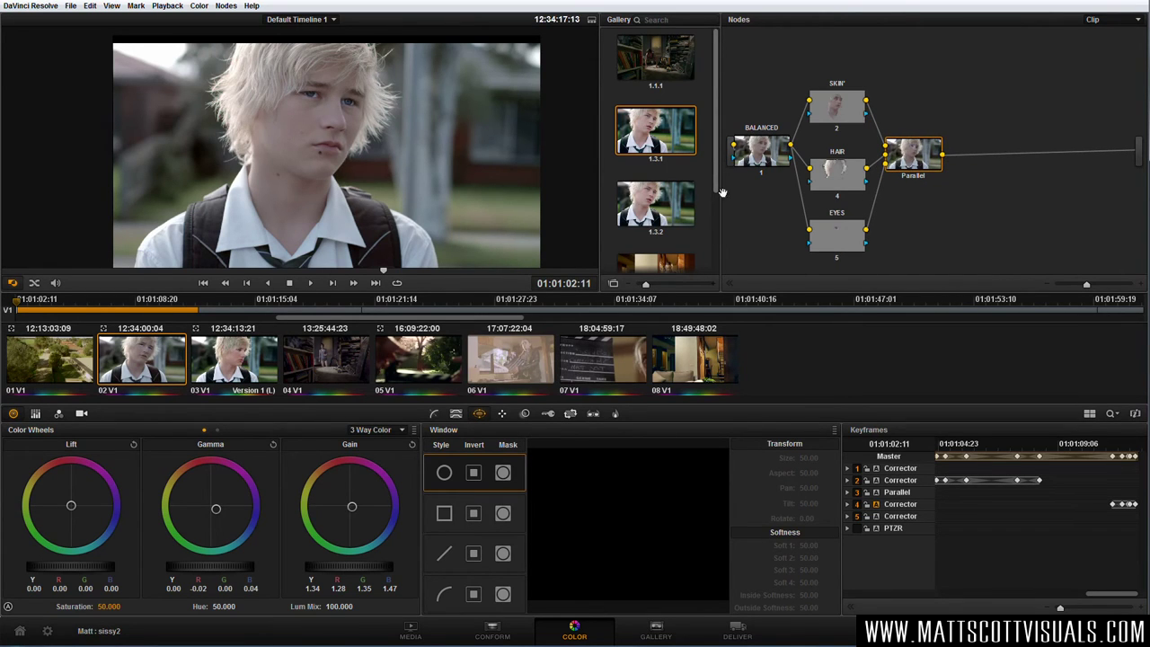
{"action": "left_click", "coordinate": [757, 153]}
{"action": "left_click", "coordinate": [915, 166]}
{"action": "left_click_drag", "start_coordinate": [845, 244], "coordinate": [842, 238]}
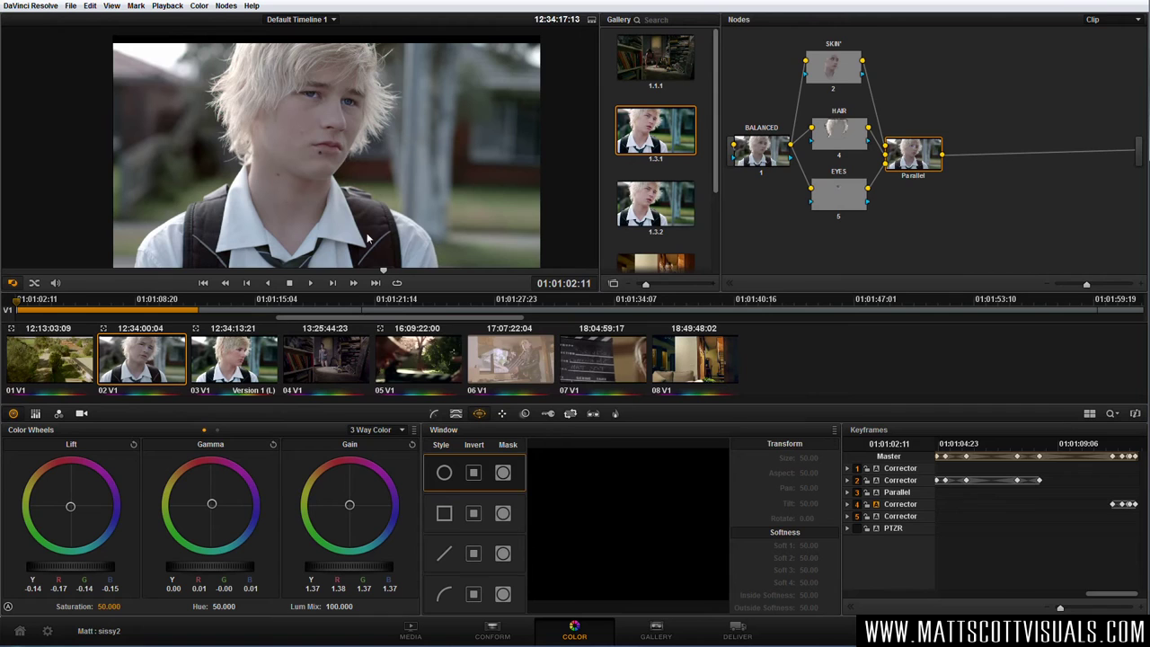
Add another parallel node from the SKIN node, place it beneath EYES and label it SHIRT
{"action": "scroll", "coordinate": [334, 240], "scroll_direction": "down", "scroll_amount": 2}
{"action": "scroll", "coordinate": [335, 240], "scroll_direction": "up", "scroll_amount": 2}
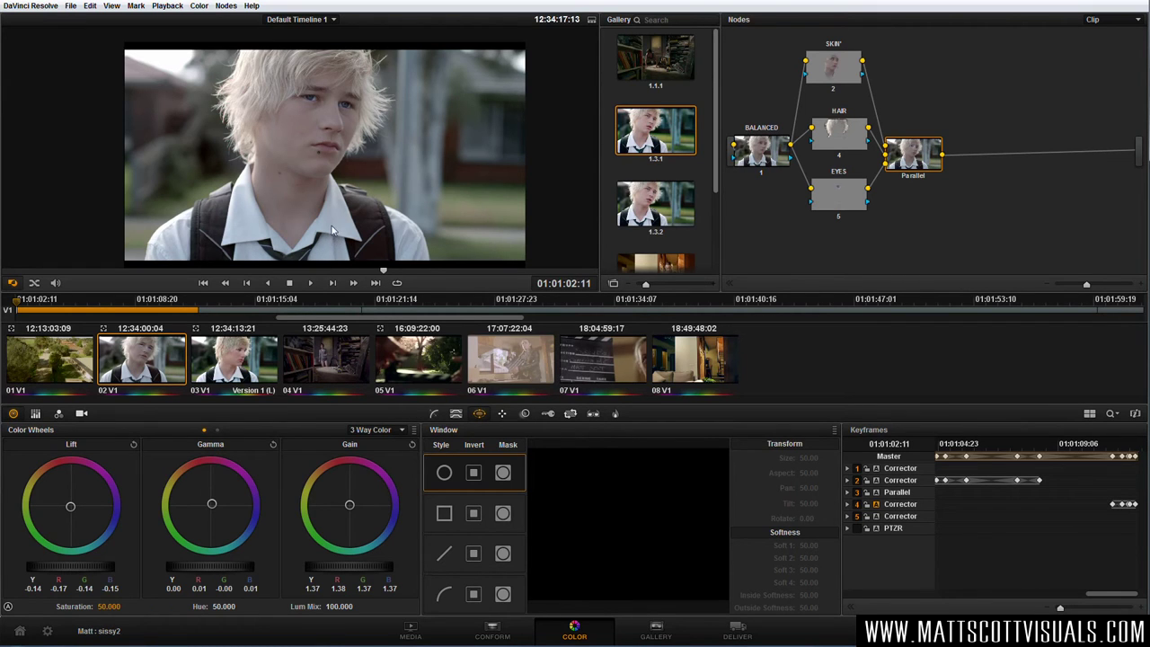
{"action": "left_click", "coordinate": [849, 204]}
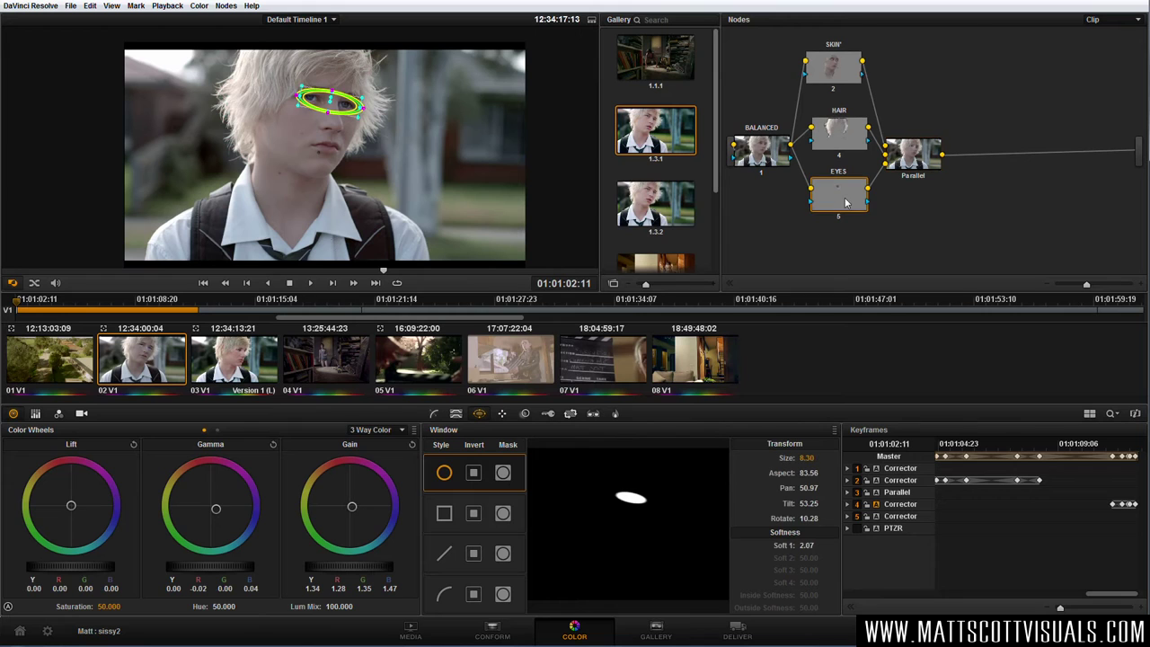
{"action": "left_click", "coordinate": [843, 72]}
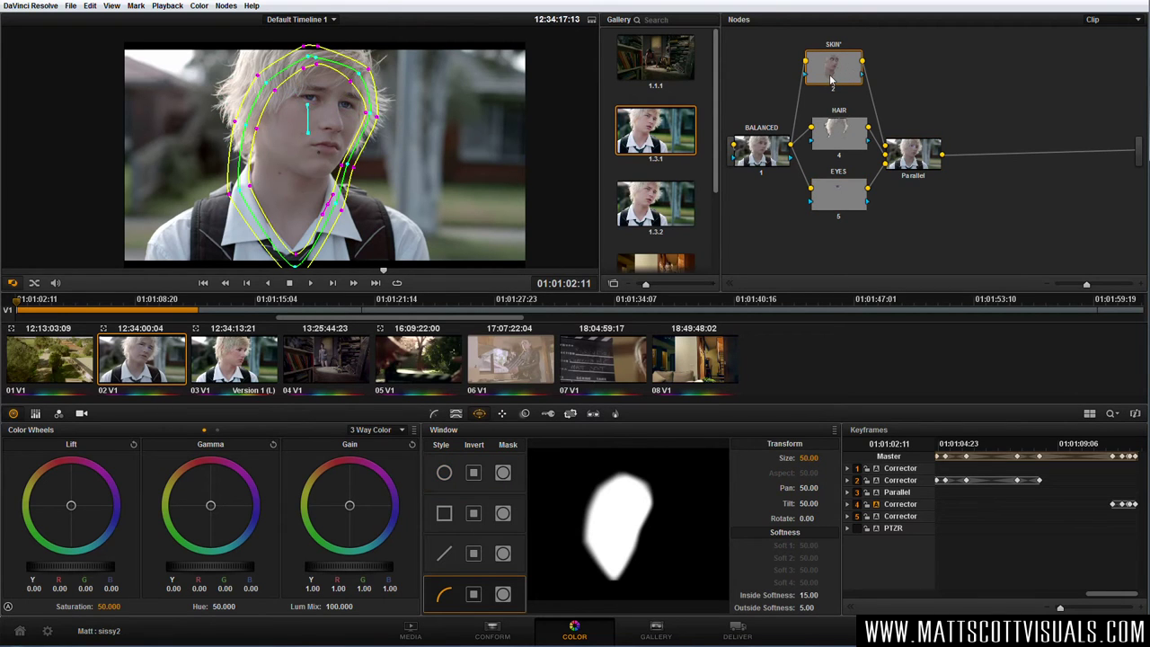
{"action": "left_click", "coordinate": [226, 6]}
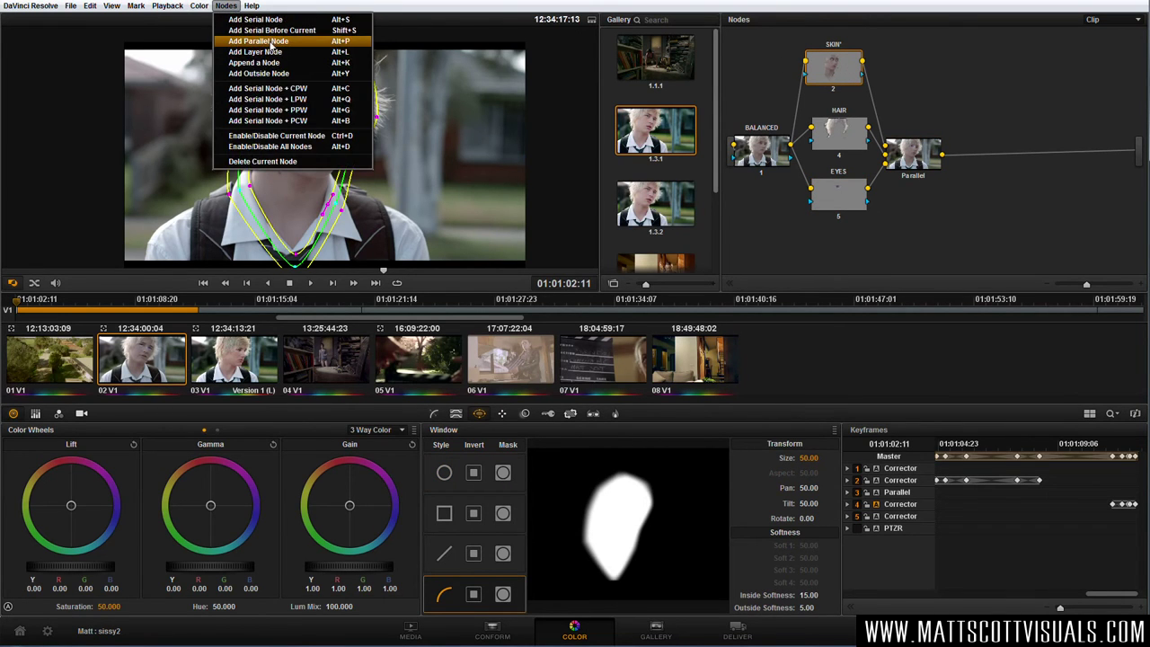
{"action": "left_click", "coordinate": [258, 42]}
{"action": "left_click_drag", "start_coordinate": [841, 252], "coordinate": [843, 248]}
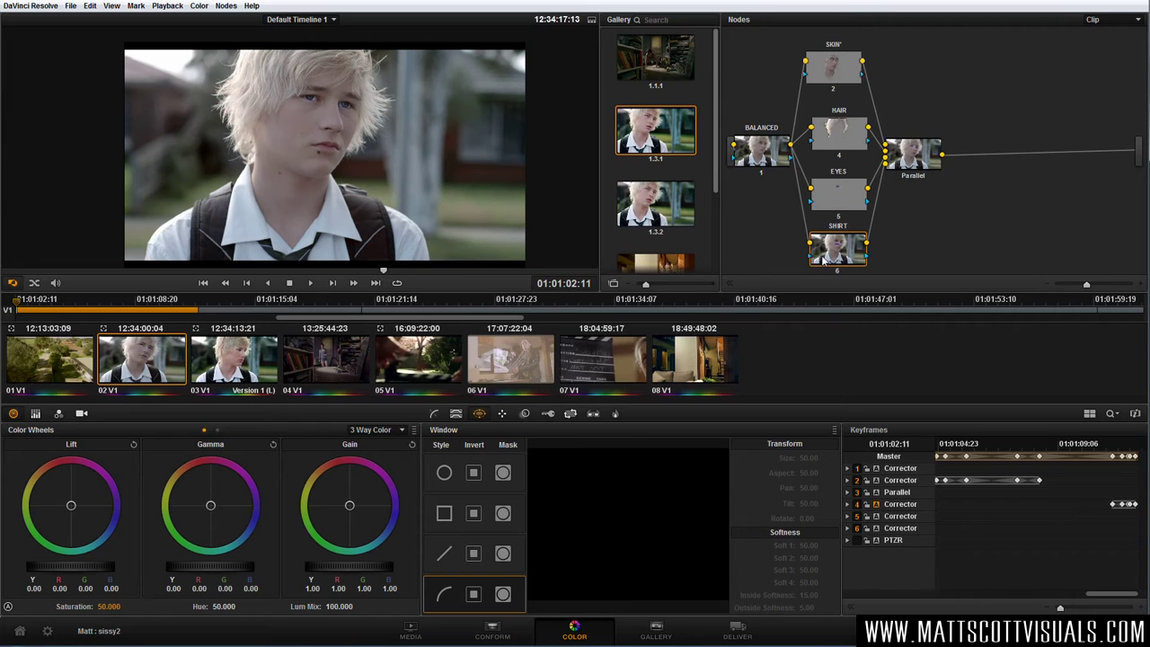
Qualify the white shirt collar in the SHIRT node and raise the key's luminance high limit to 97.1
{"action": "left_click", "coordinate": [457, 414]}
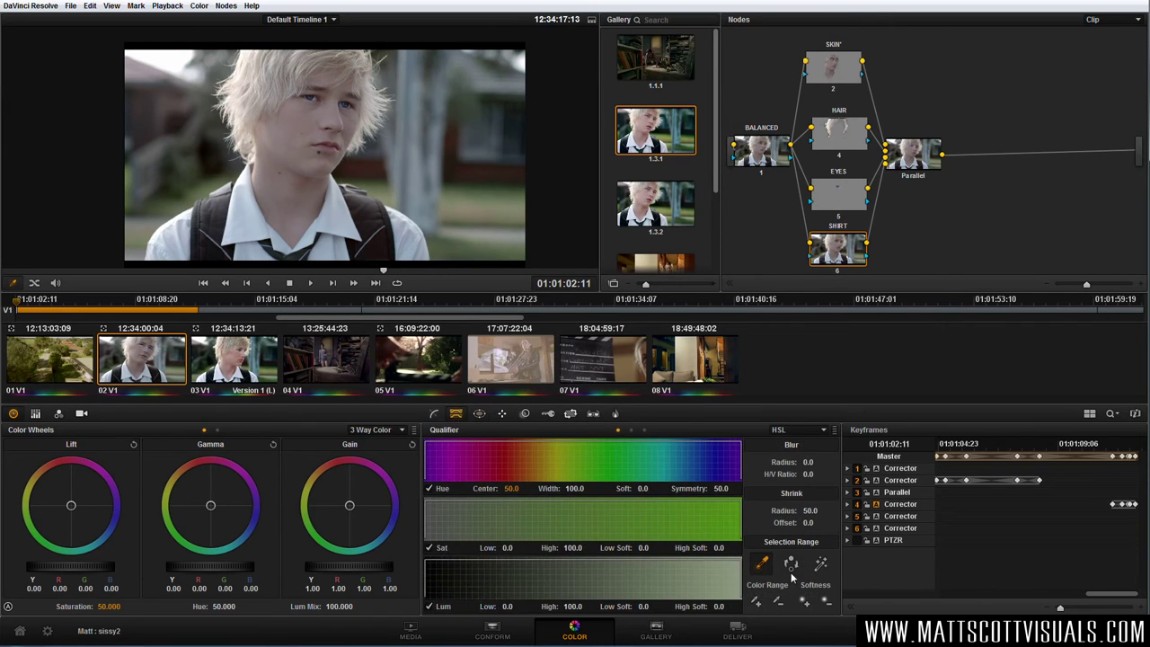
{"action": "left_click", "coordinate": [341, 221]}
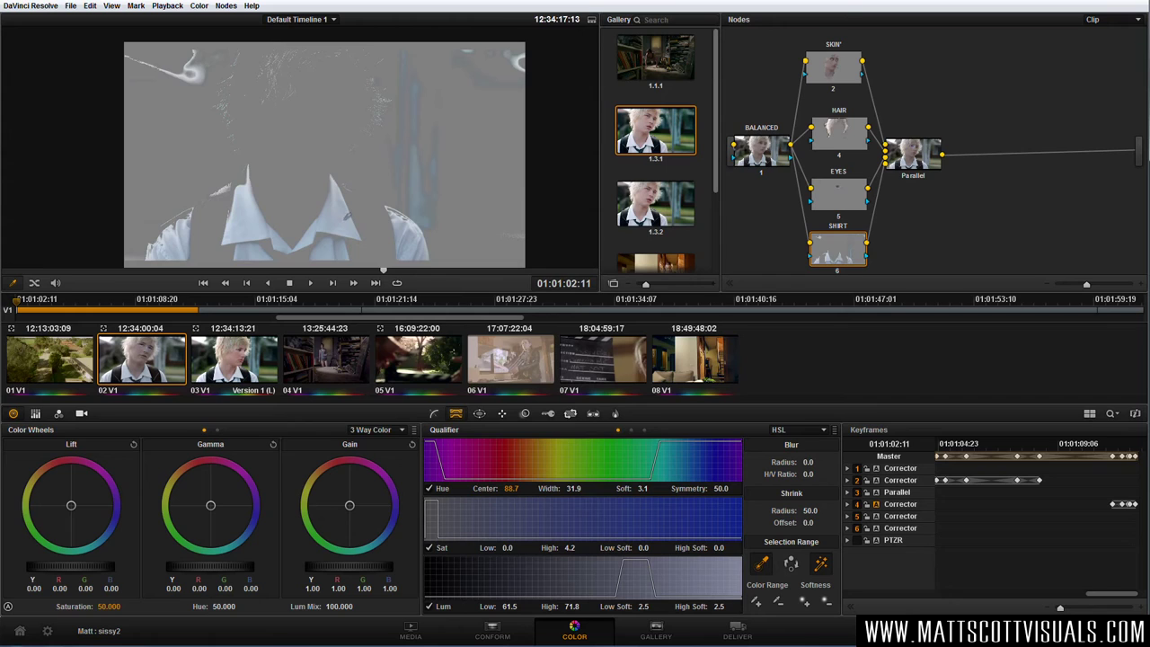
{"action": "left_click_drag", "start_coordinate": [573, 607], "coordinate": [585, 608]}
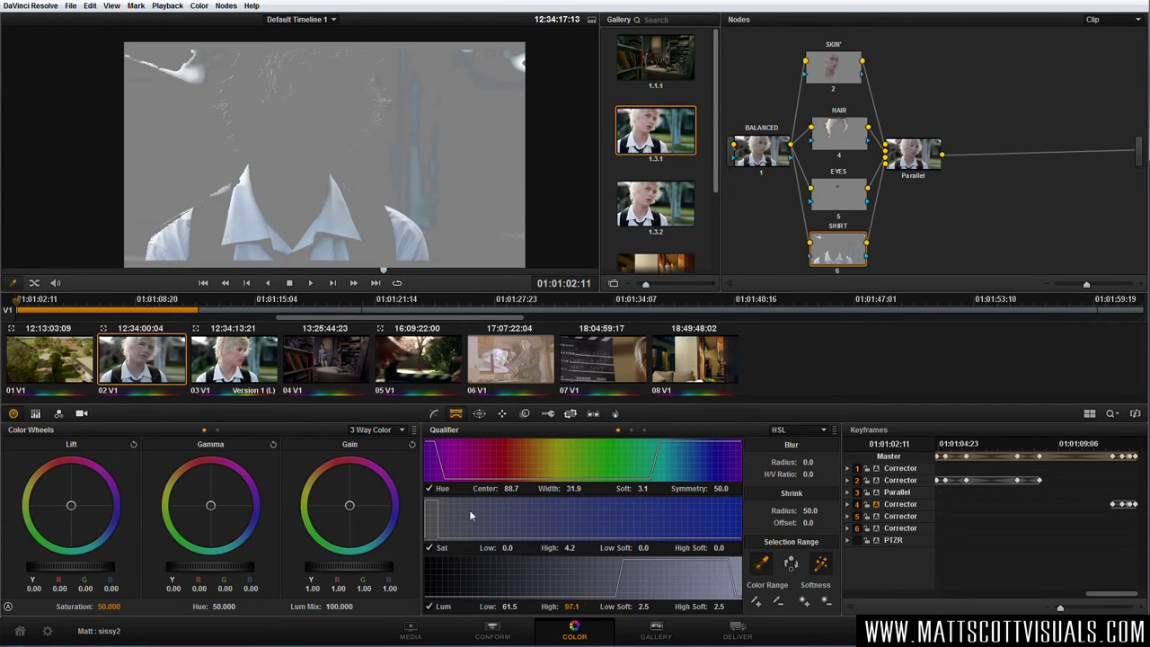
Compare the shirt key with its hue range disabled and enabled
{"action": "left_click", "coordinate": [430, 489]}
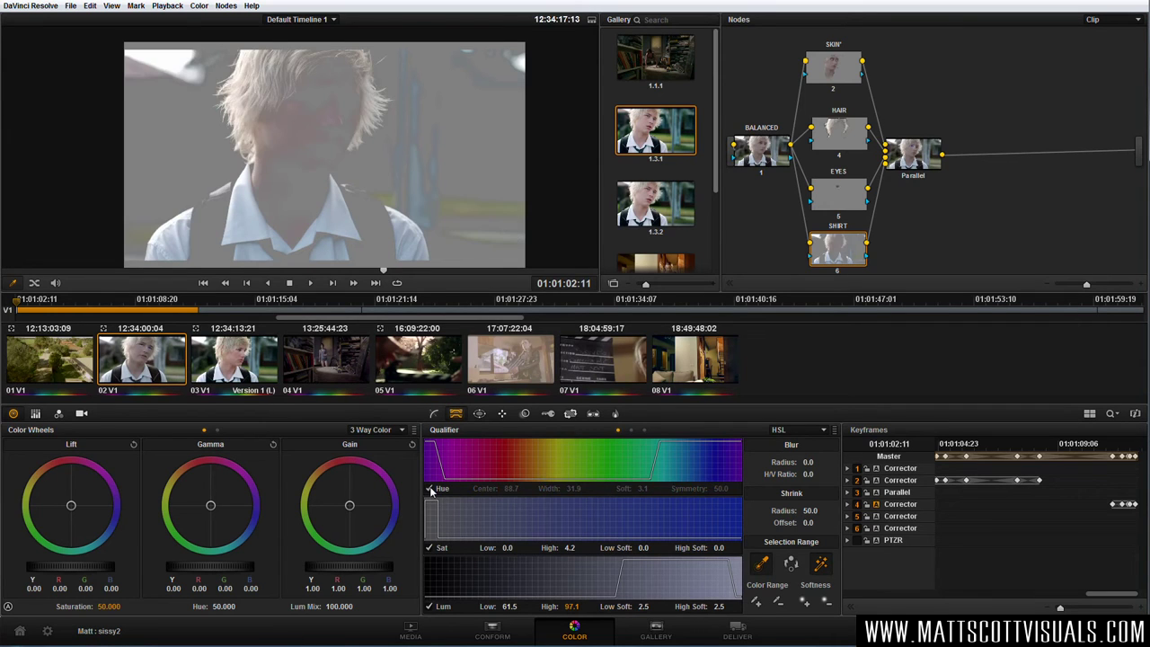
{"action": "left_click", "coordinate": [429, 489]}
{"action": "left_click", "coordinate": [429, 489]}
{"action": "left_click", "coordinate": [430, 489]}
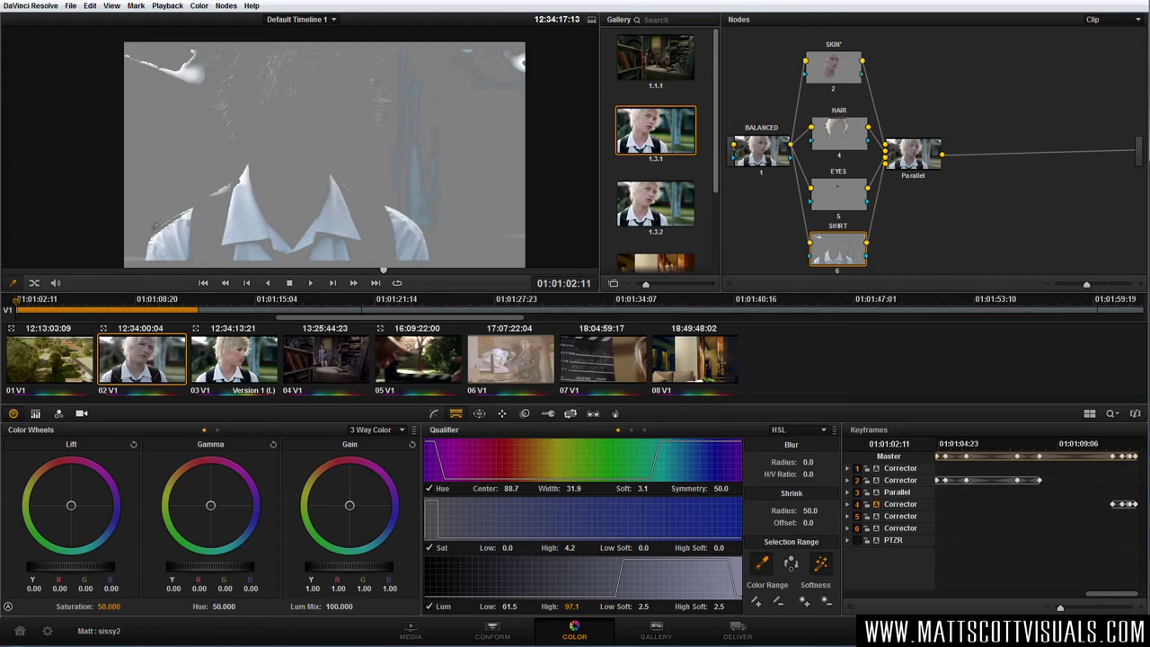
{"action": "scroll", "coordinate": [164, 230], "scroll_direction": "up", "scroll_amount": 3}
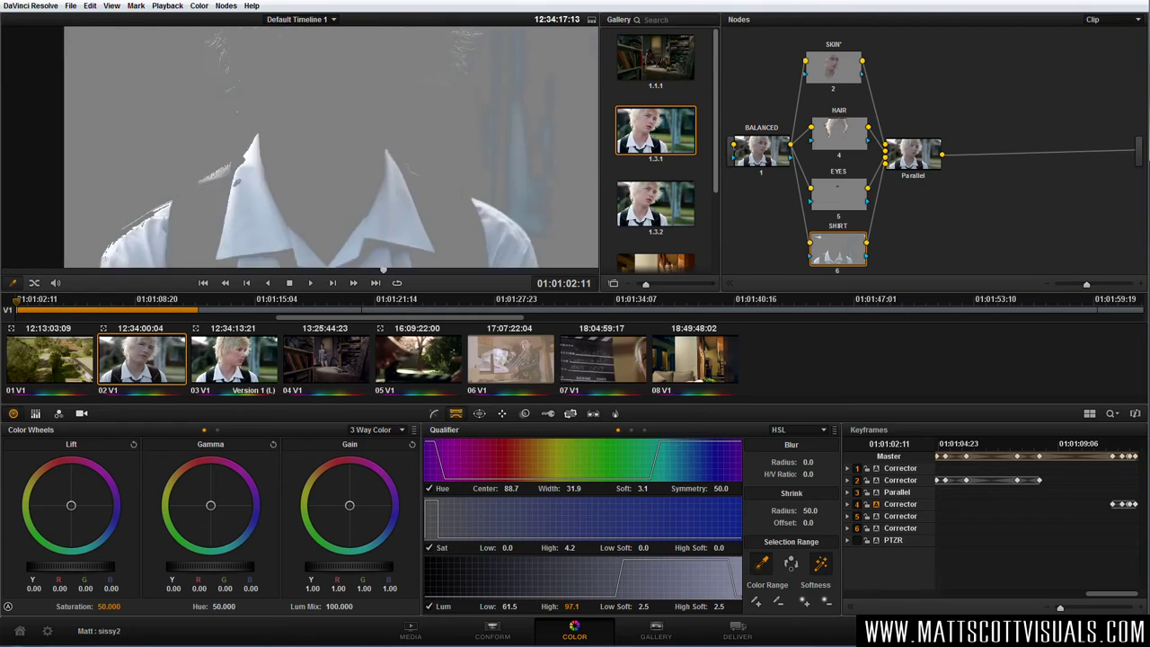
Disable hue in the shirt key and widen its luminance range to low 60.4 and high 100, with high softness 0
{"action": "left_click", "coordinate": [430, 489]}
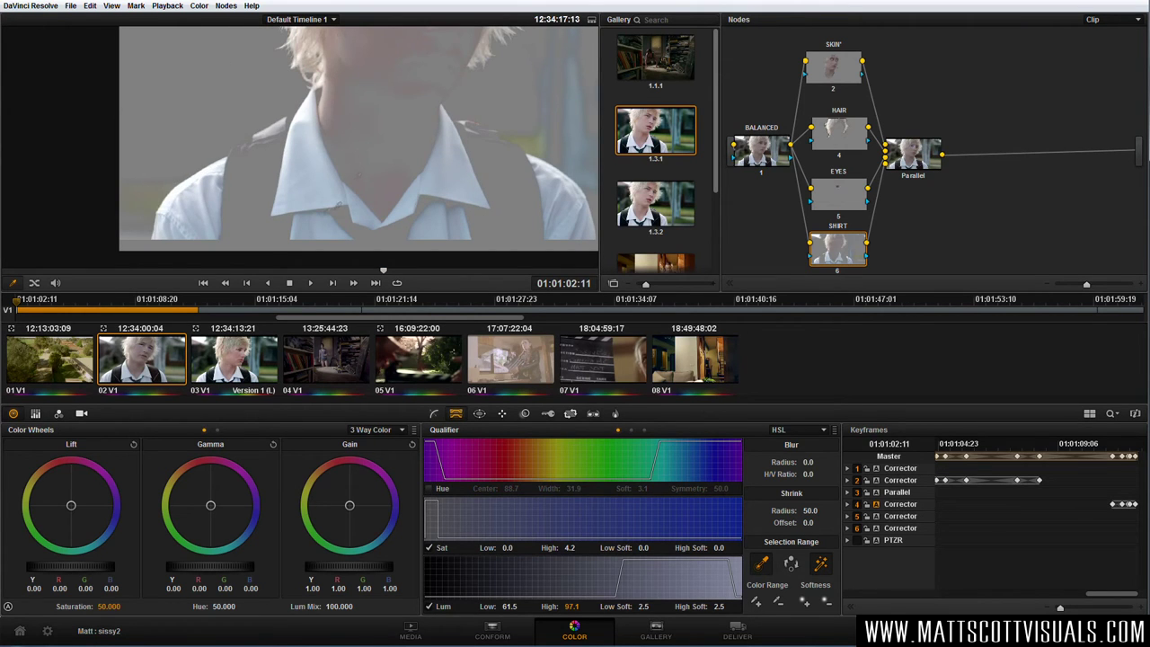
{"action": "scroll", "coordinate": [416, 169], "scroll_direction": "down", "scroll_amount": 1}
{"action": "scroll", "coordinate": [403, 171], "scroll_direction": "down", "scroll_amount": 2}
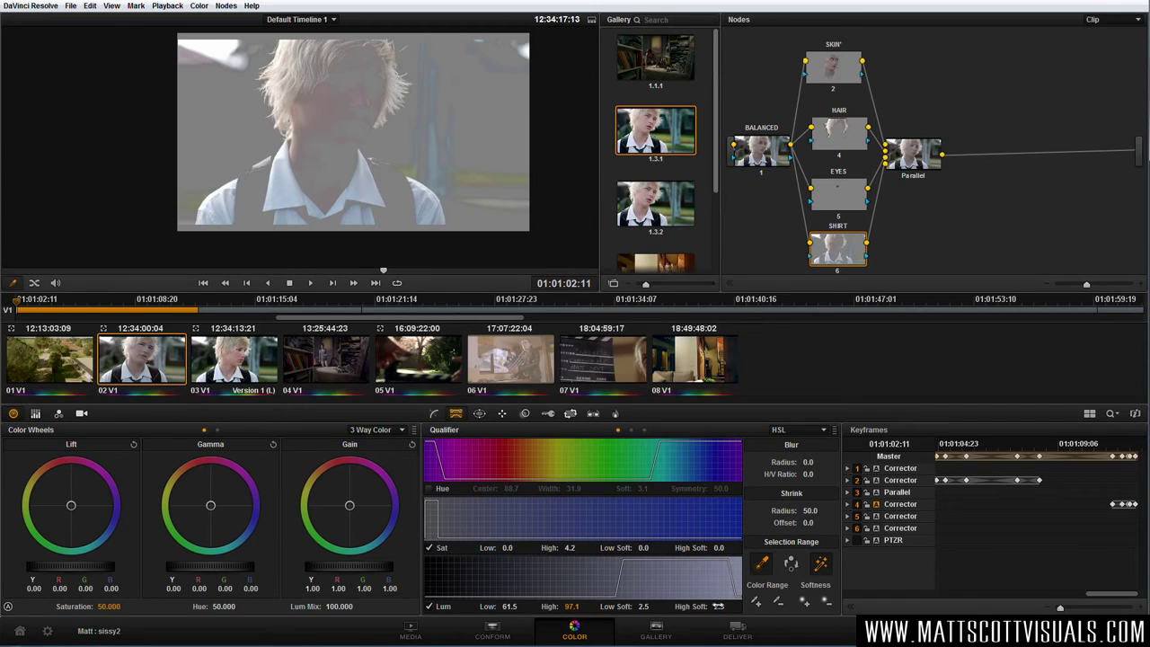
{"action": "left_click_drag", "start_coordinate": [572, 607], "coordinate": [585, 605]}
Draw a closed curve window around the shirt, following the shoulders and collar with a dip at the neck, and refine the collar tip's handle
{"action": "left_click", "coordinate": [482, 416]}
{"action": "left_click", "coordinate": [443, 594]}
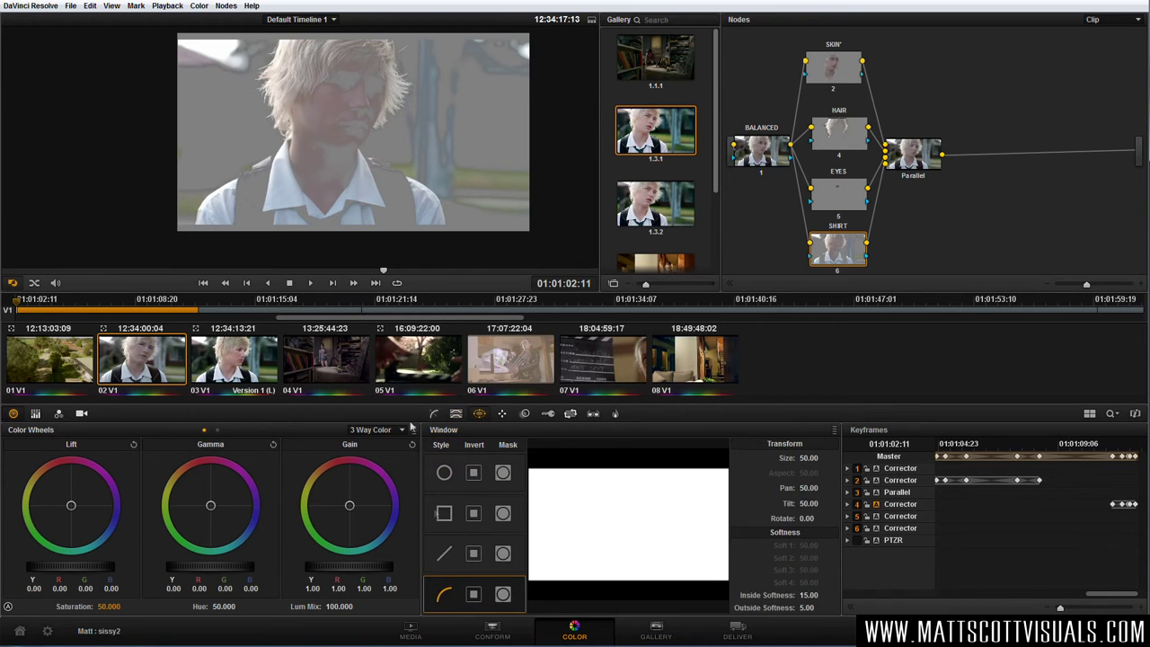
{"action": "left_click", "coordinate": [187, 225]}
{"action": "left_click", "coordinate": [210, 184]}
{"action": "left_click", "coordinate": [281, 131]}
{"action": "left_click", "coordinate": [301, 151]}
{"action": "left_click", "coordinate": [321, 192]}
{"action": "left_click", "coordinate": [353, 142]}
{"action": "left_click", "coordinate": [387, 150]}
{"action": "left_click", "coordinate": [447, 199]}
{"action": "left_click", "coordinate": [453, 242]}
{"action": "left_click", "coordinate": [190, 228]}
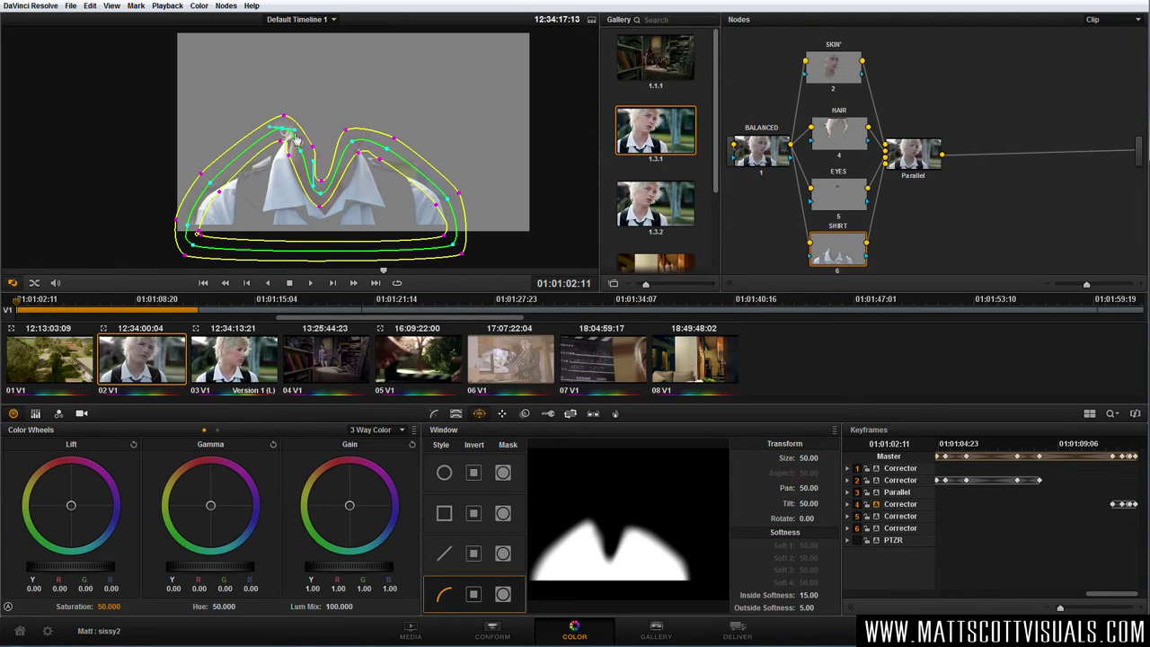
{"action": "mouse_move", "coordinate": [274, 127]}
{"action": "left_mouse_down"}
{"action": "mouse_move", "coordinate": [301, 154]}
{"action": "mouse_move", "coordinate": [289, 139]}
{"action": "left_mouse_up"}
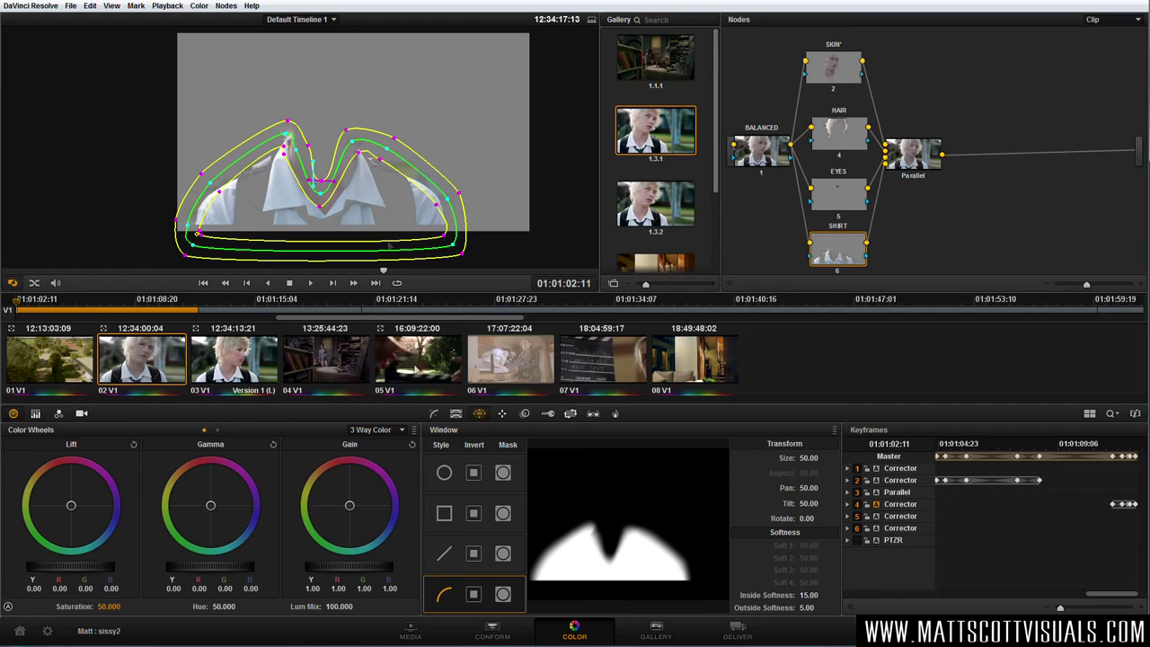
Refine the shirt key with blur radius 43.9, hue enabled again and hue center 85.6
{"action": "left_click", "coordinate": [455, 414]}
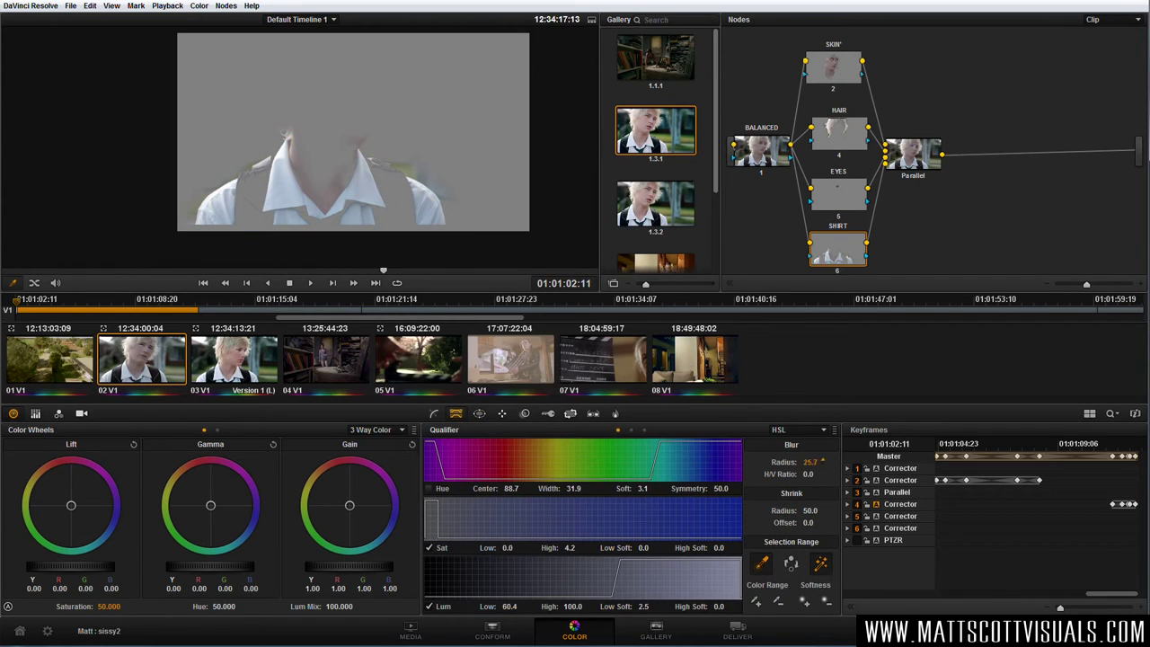
{"action": "left_click_drag", "start_coordinate": [811, 462], "coordinate": [836, 462]}
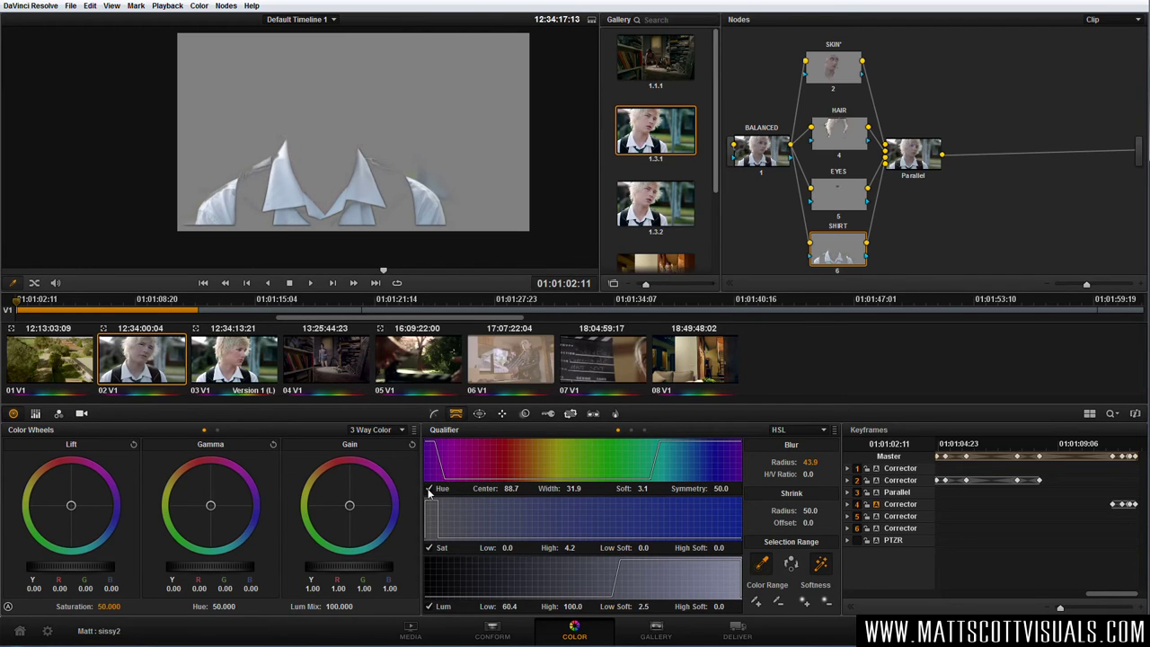
{"action": "mouse_move", "coordinate": [511, 488]}
{"action": "left_mouse_down"}
{"action": "mouse_move", "coordinate": [566, 487]}
{"action": "mouse_move", "coordinate": [499, 488]}
{"action": "left_mouse_up"}
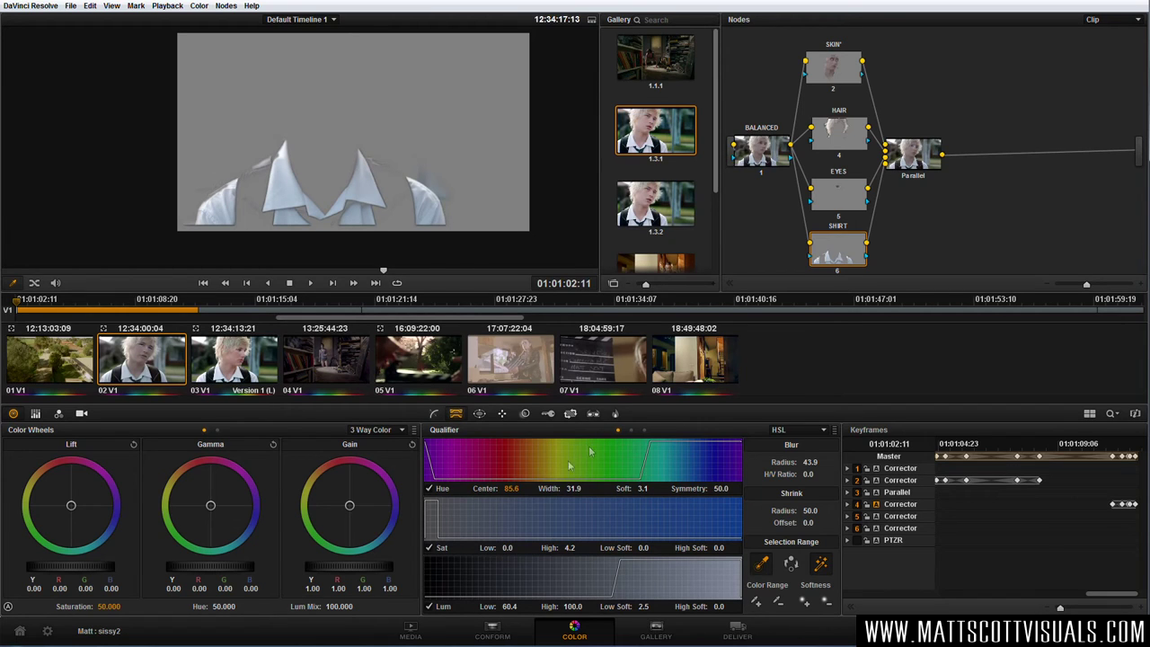
{"action": "mouse_move", "coordinate": [647, 488]}
{"action": "left_mouse_down"}
{"action": "mouse_move", "coordinate": [657, 487]}
{"action": "mouse_move", "coordinate": [646, 488]}
{"action": "left_mouse_up"}
Track the shirt window forward and backward through the clip using pan, tilt and rotate
{"action": "left_click", "coordinate": [505, 414]}
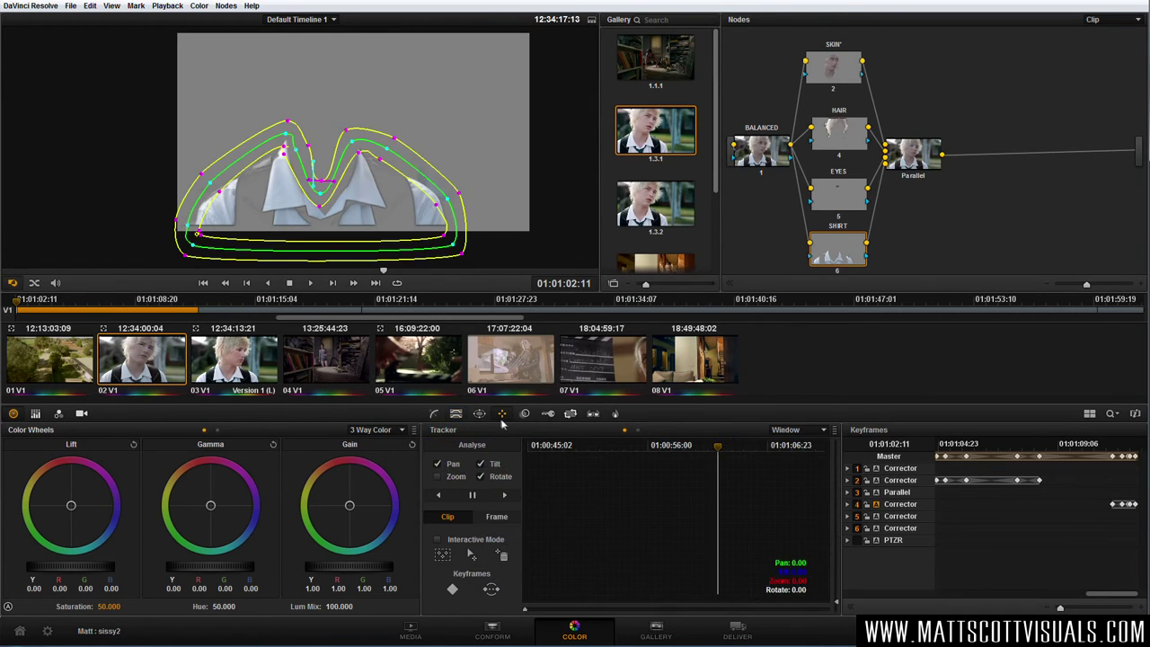
{"action": "left_click", "coordinate": [504, 497]}
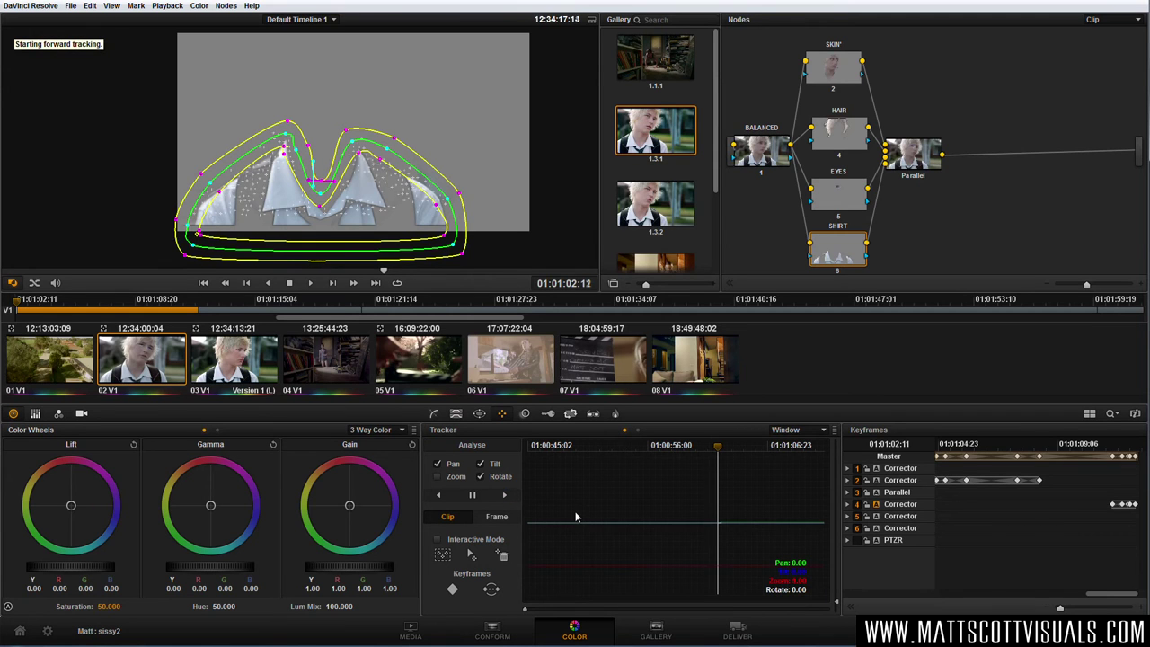
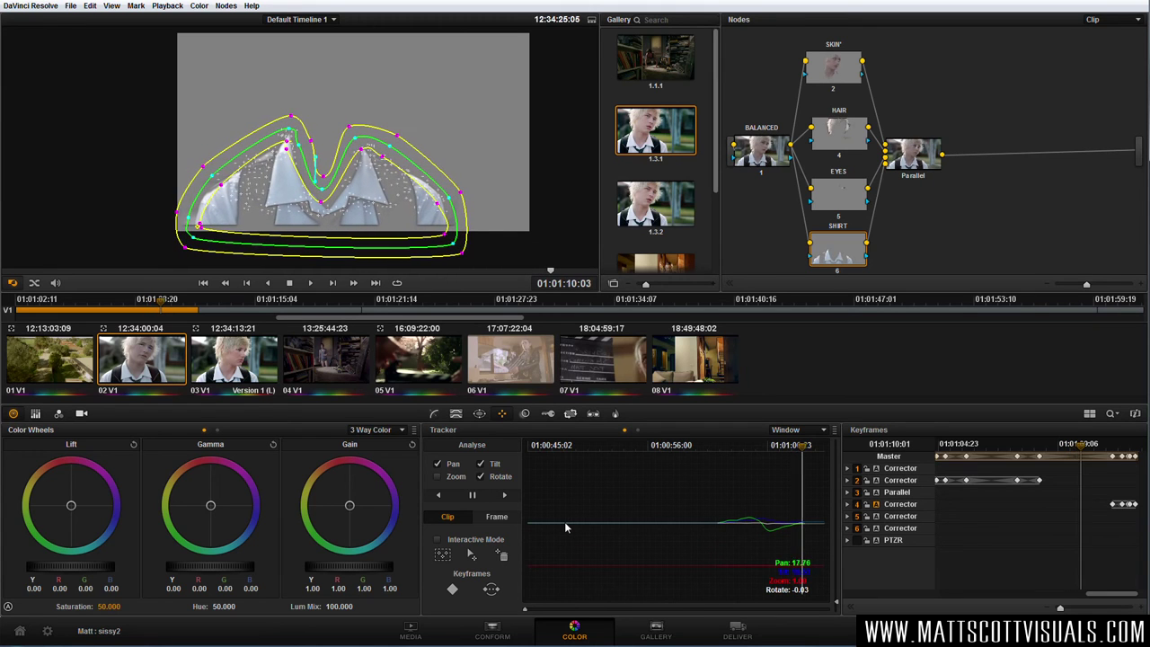
{"action": "left_click", "coordinate": [473, 497]}
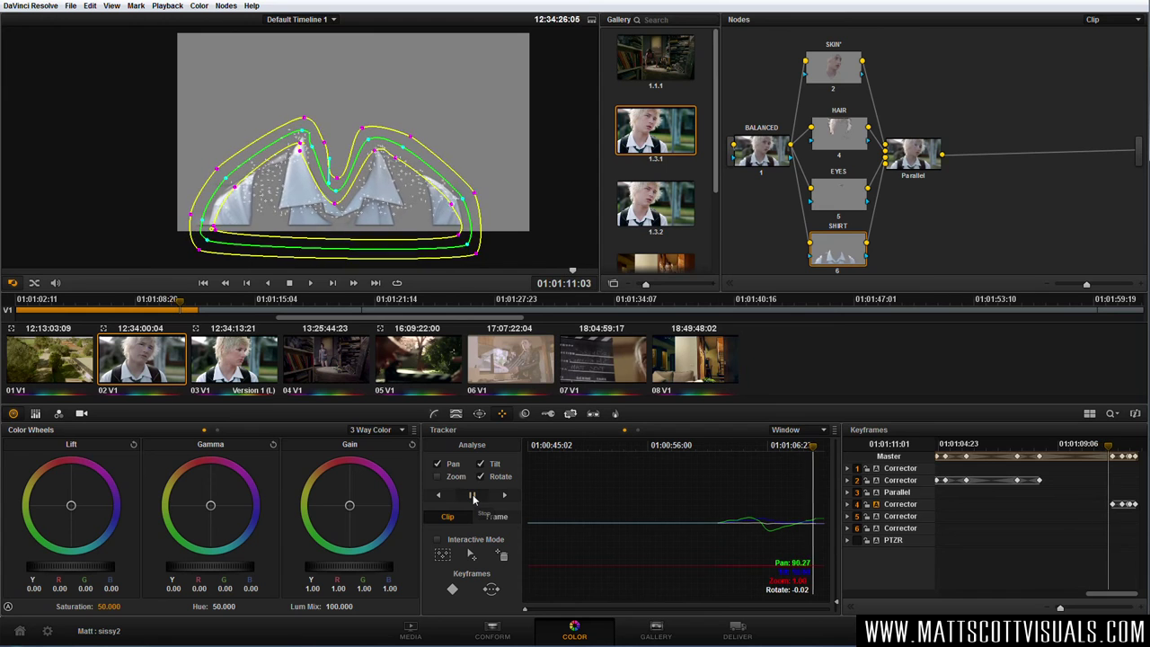
{"action": "left_click_drag", "start_coordinate": [815, 456], "coordinate": [719, 460]}
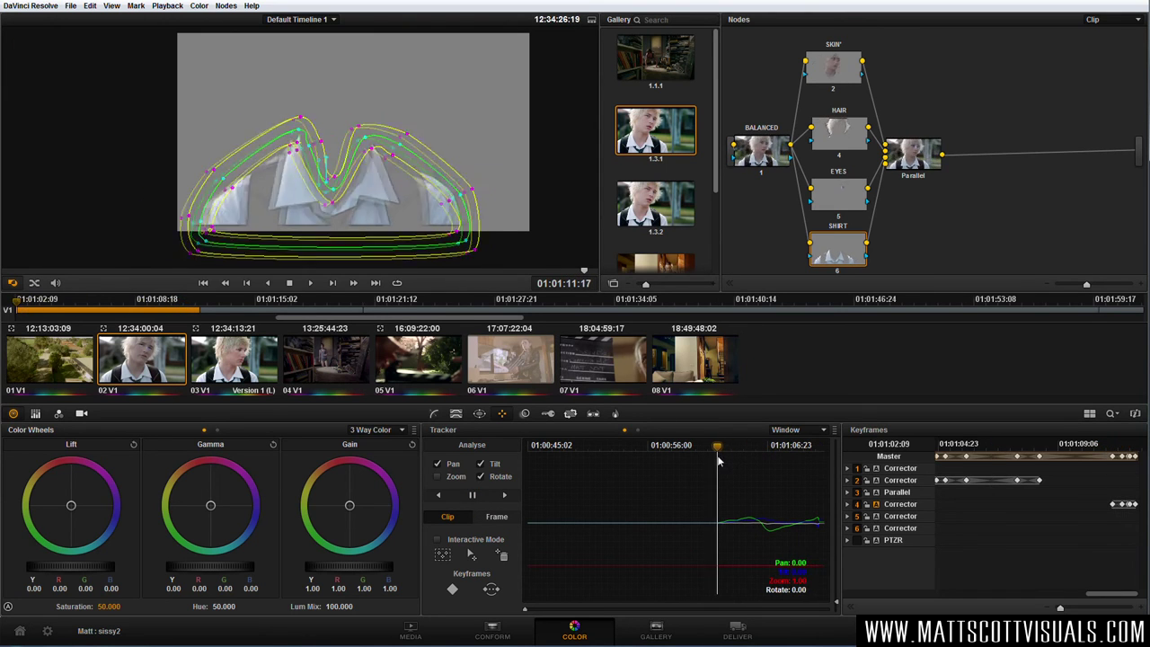
{"action": "left_click", "coordinate": [438, 496]}
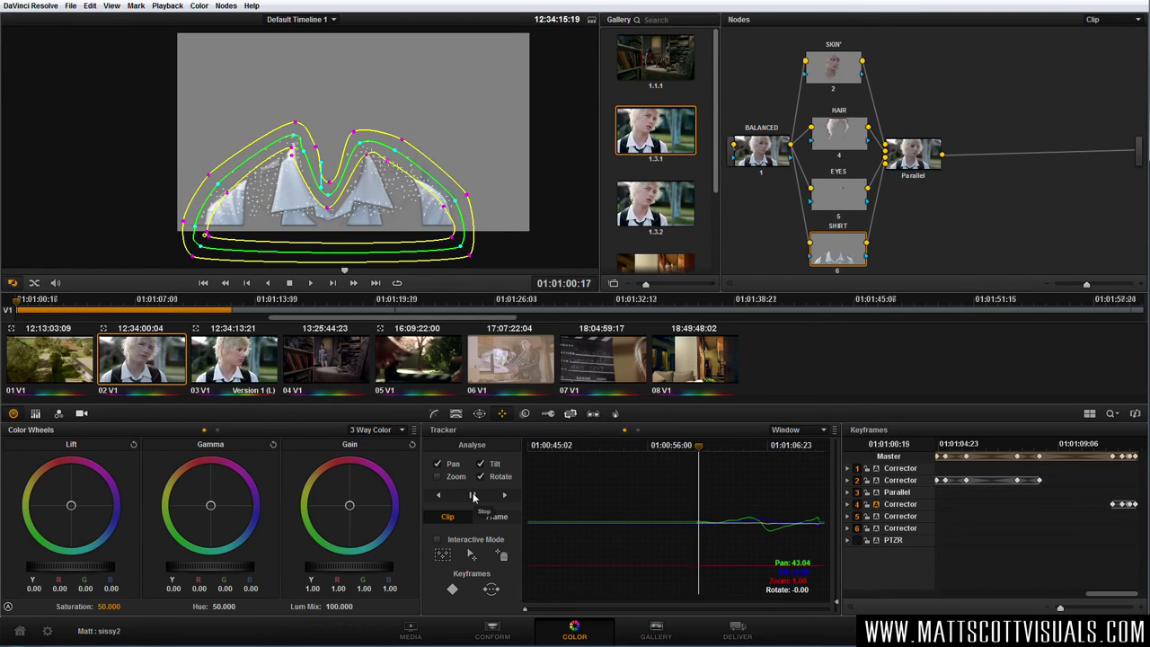
{"action": "left_click", "coordinate": [473, 497]}
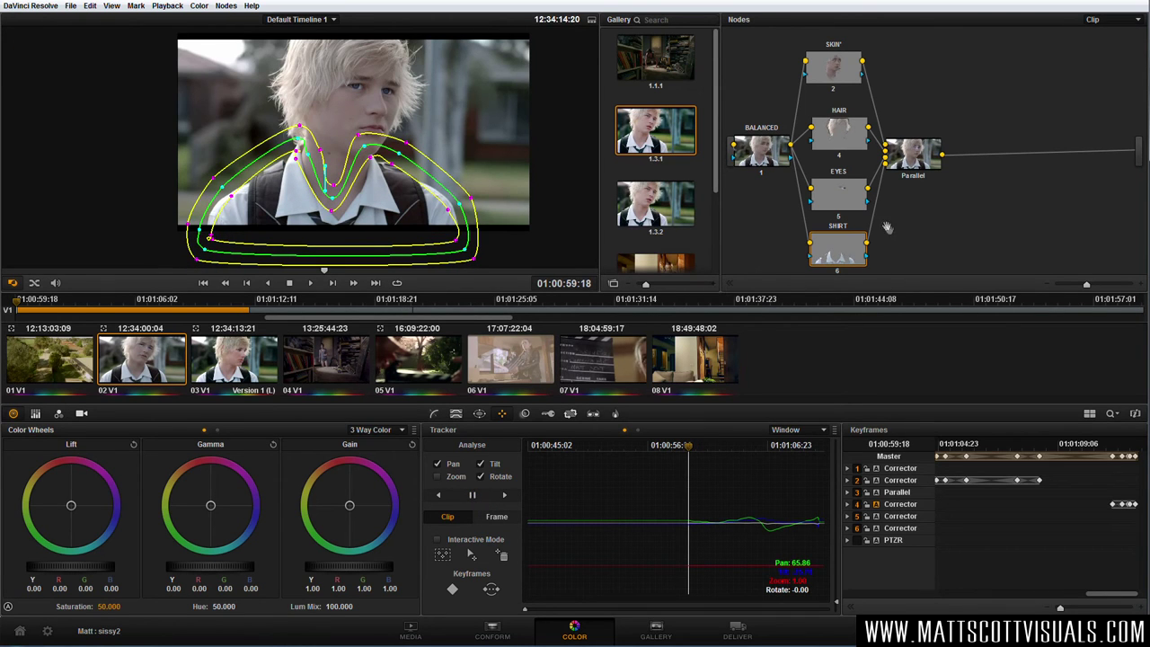
Reset the gamma and gain corrections on the EYES node and bring up its curves
{"action": "left_click", "coordinate": [850, 199]}
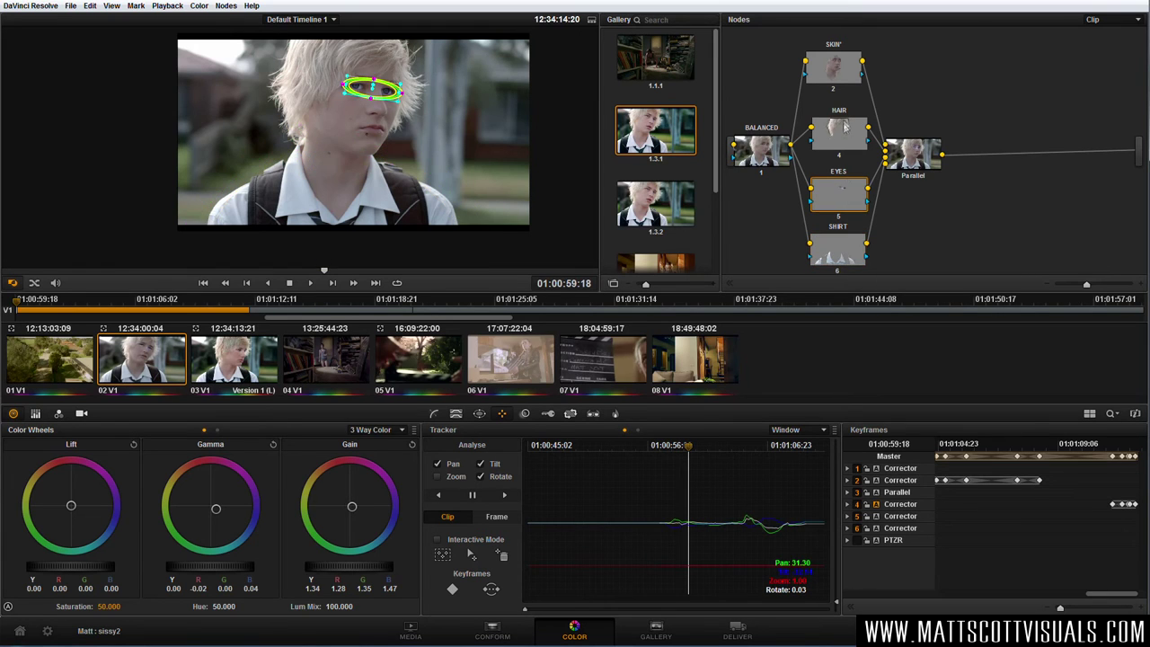
{"action": "left_click", "coordinate": [922, 164]}
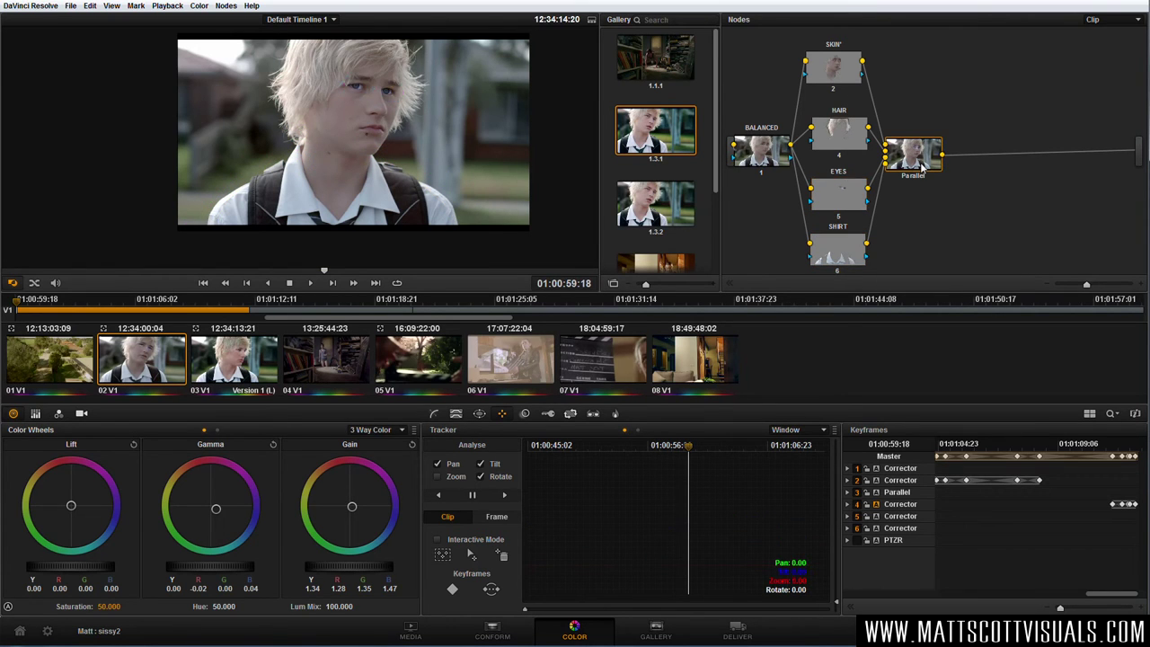
{"action": "left_click", "coordinate": [842, 200]}
{"action": "left_click", "coordinate": [273, 444]}
{"action": "left_click", "coordinate": [412, 444]}
{"action": "left_click", "coordinate": [435, 414]}
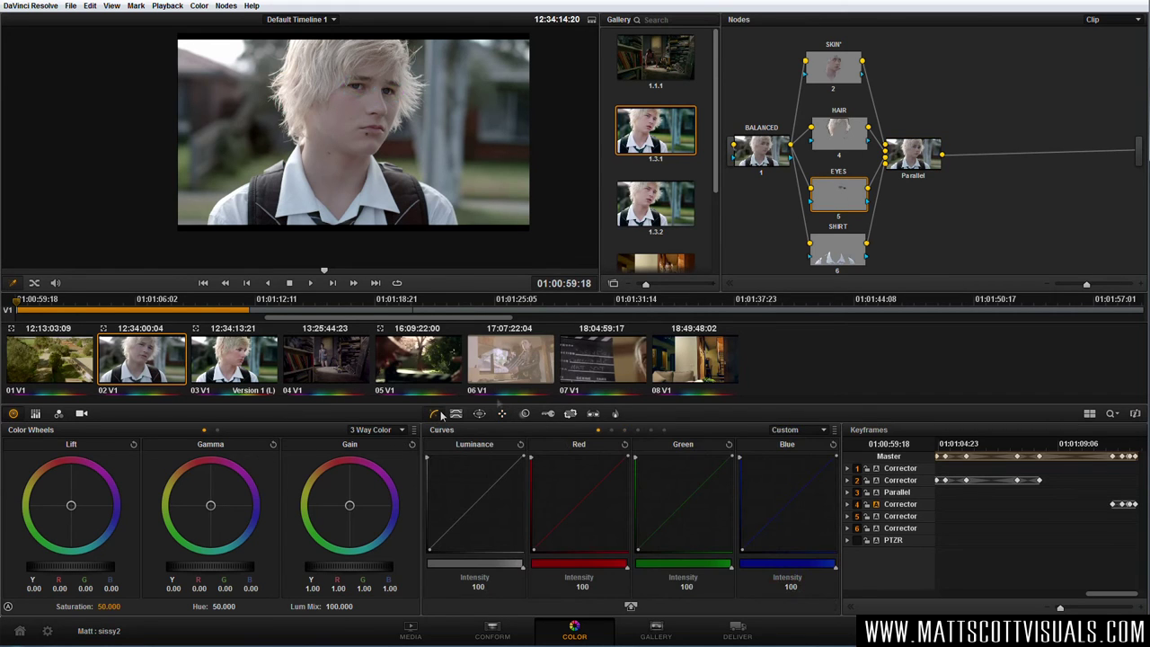
Reposition the BALANCED node slightly, add a serial node after the Parallel mixer and label it contrast
{"action": "left_click_drag", "start_coordinate": [761, 151], "coordinate": [767, 160]}
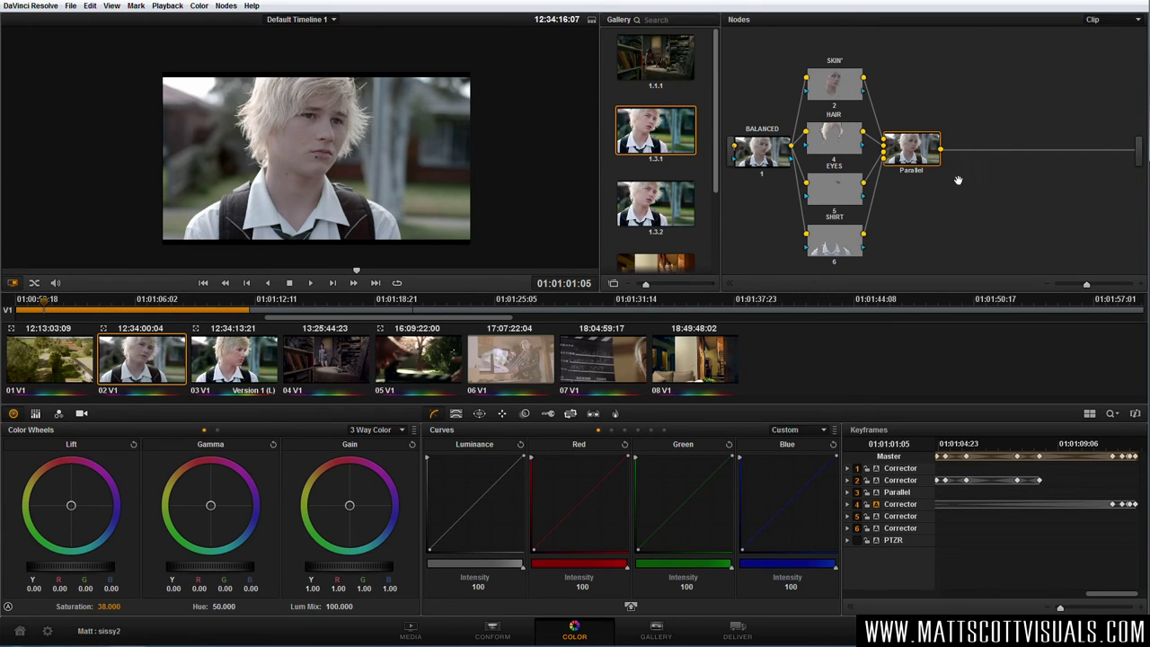
{"action": "key", "text": "alt+s"}
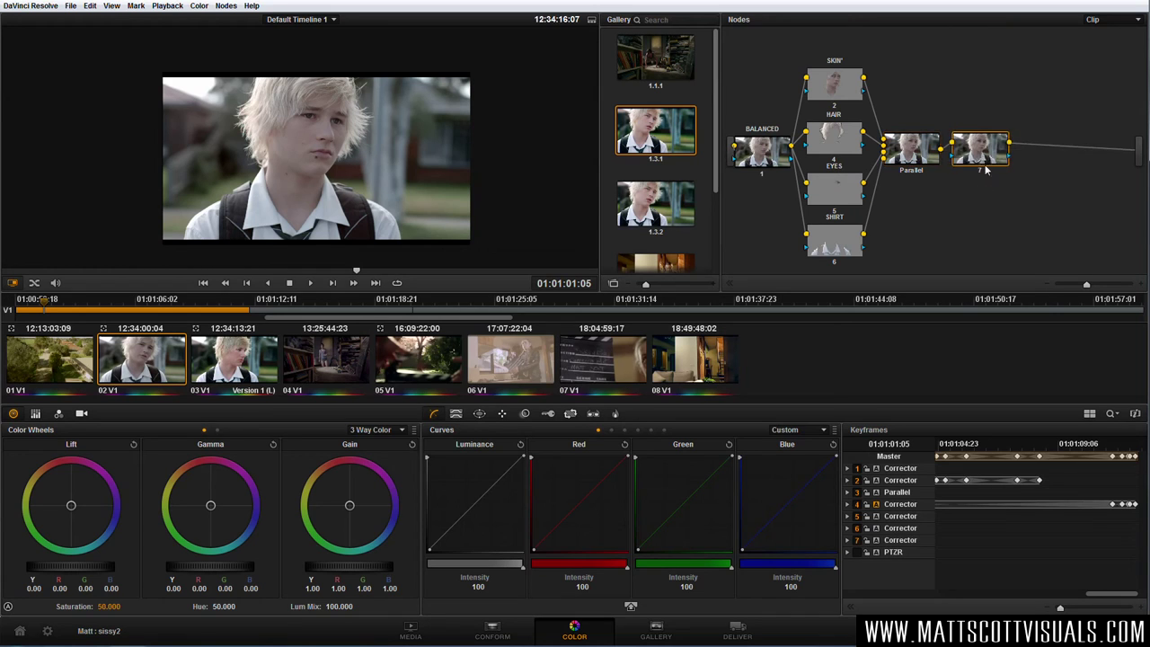
{"action": "left_click", "coordinate": [990, 167]}
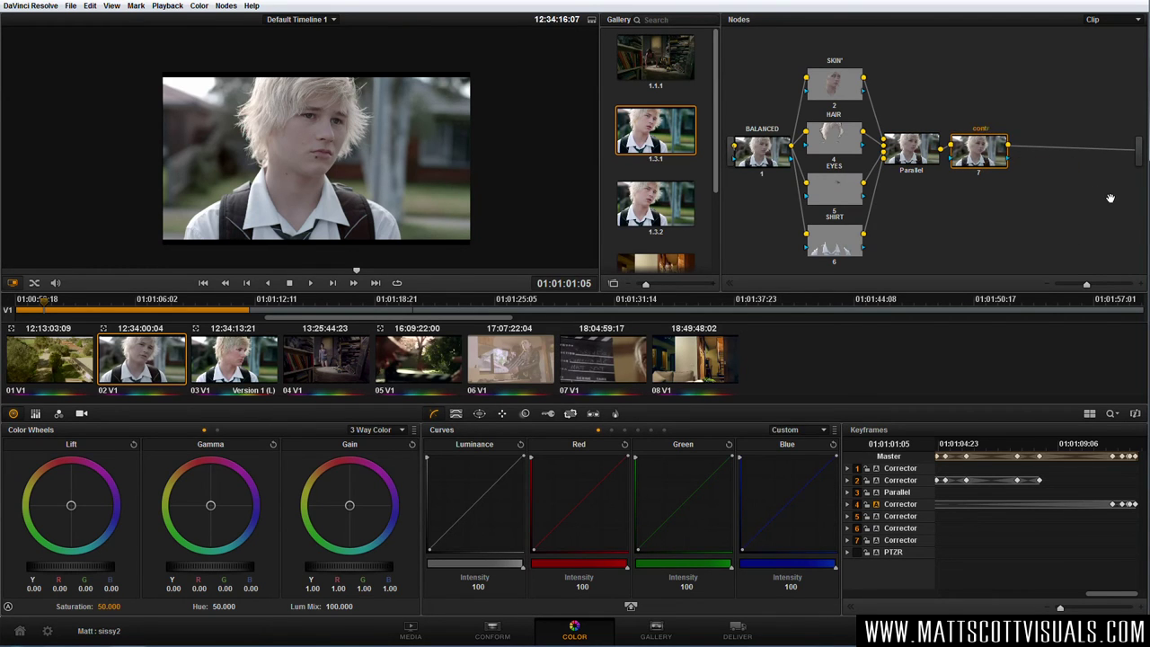
{"action": "key", "text": "Return"}
Shape the contrast node's luminance curve with one point near the shadows and another raised in the upper midtones
{"action": "left_click_drag", "start_coordinate": [443, 543], "coordinate": [440, 548]}
{"action": "left_click_drag", "start_coordinate": [480, 496], "coordinate": [486, 484]}
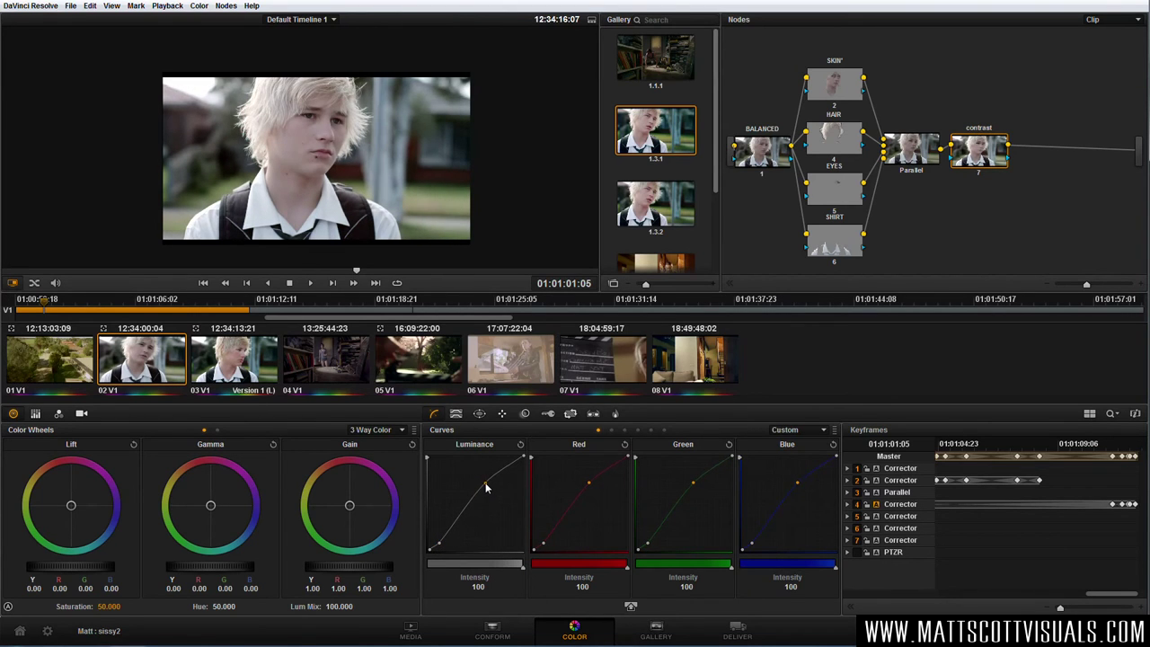
{"action": "left_click_drag", "start_coordinate": [440, 547], "coordinate": [442, 543]}
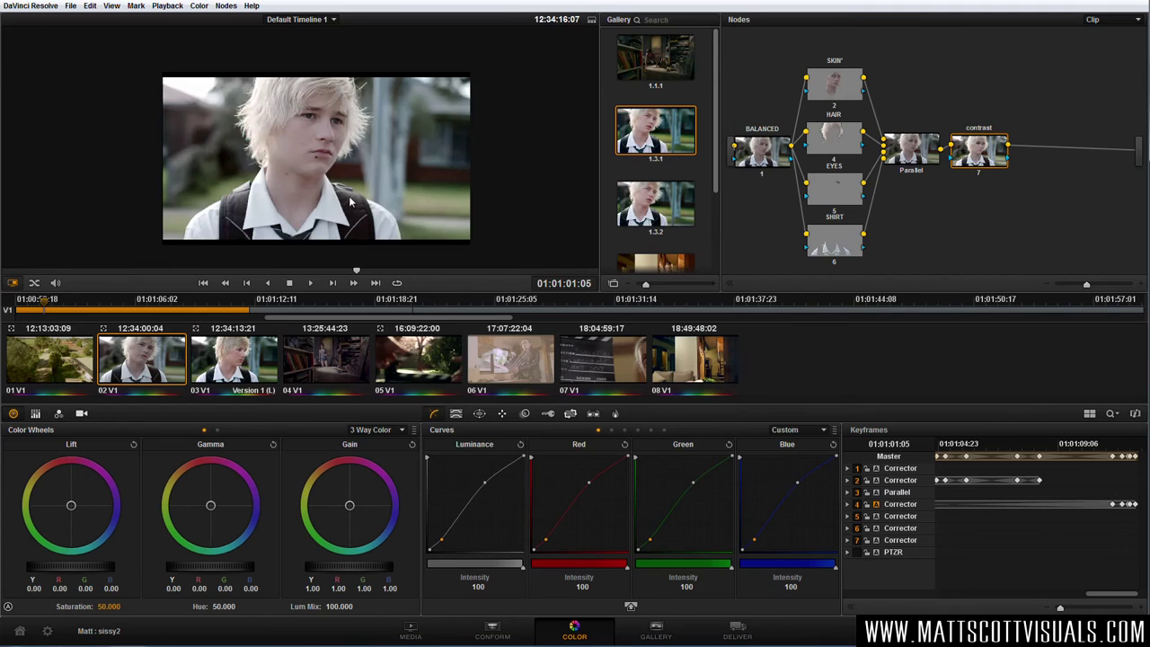
{"action": "scroll", "coordinate": [384, 196], "scroll_direction": "up", "scroll_amount": 2}
{"action": "left_click_drag", "start_coordinate": [385, 196], "coordinate": [400, 206]}
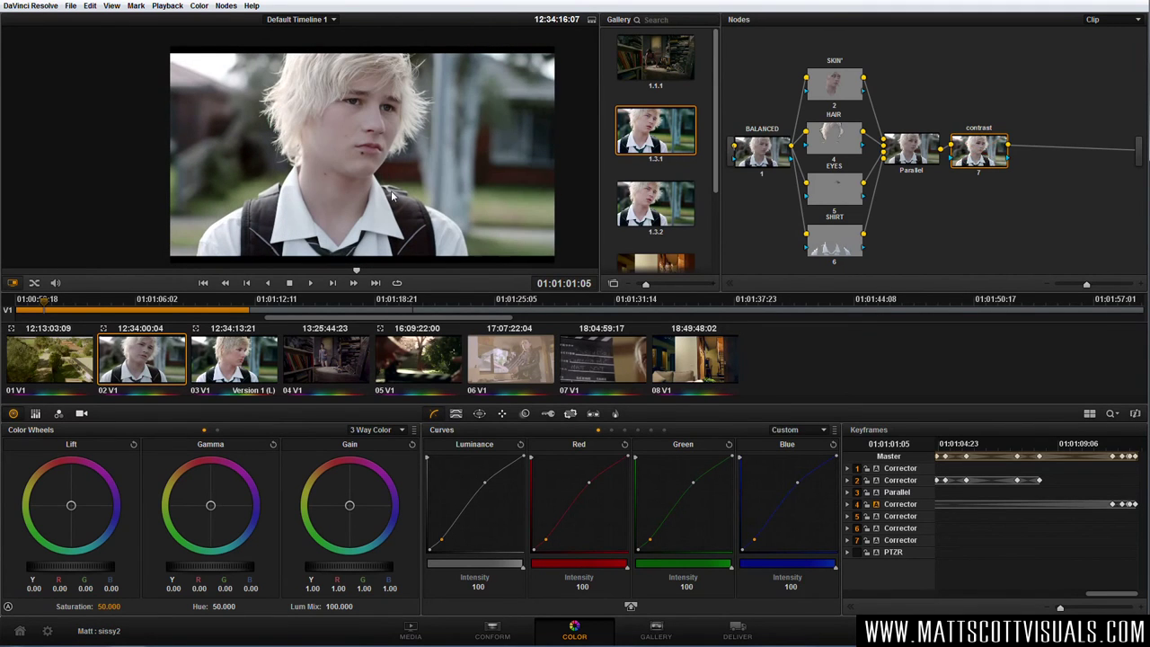
Relabel the contrast node COLOUR/CONTRAST and set its saturation to 60
{"action": "right_click", "coordinate": [986, 153]}
{"action": "left_click", "coordinate": [1015, 155]}
{"action": "type", "text": "COLOUR/CONT"}
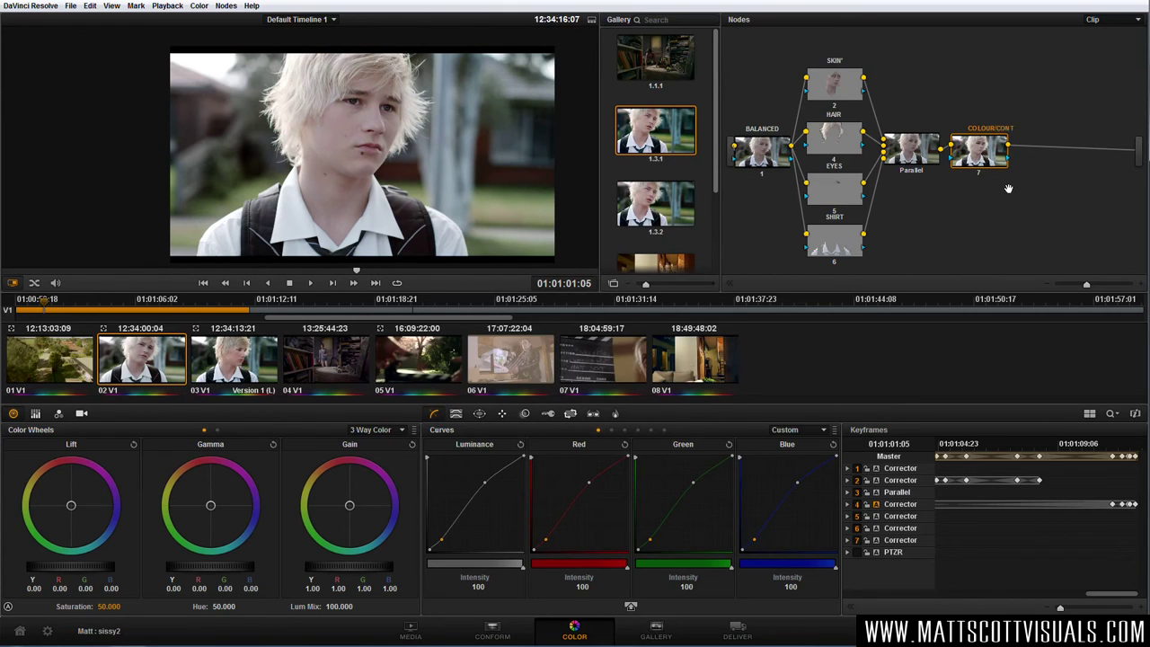
{"action": "key", "text": "Return"}
{"action": "left_click", "coordinate": [111, 607]}
{"action": "type", "text": "60"}
Compare the image with the COLOUR/CONTRAST node disabled and enabled, and wipe it against gallery still 1.3.1
{"action": "key", "text": "ctrl+d"}
{"action": "key", "text": "ctrl+d"}
{"action": "key", "text": "ctrl+d"}
{"action": "key", "text": "ctrl+d"}
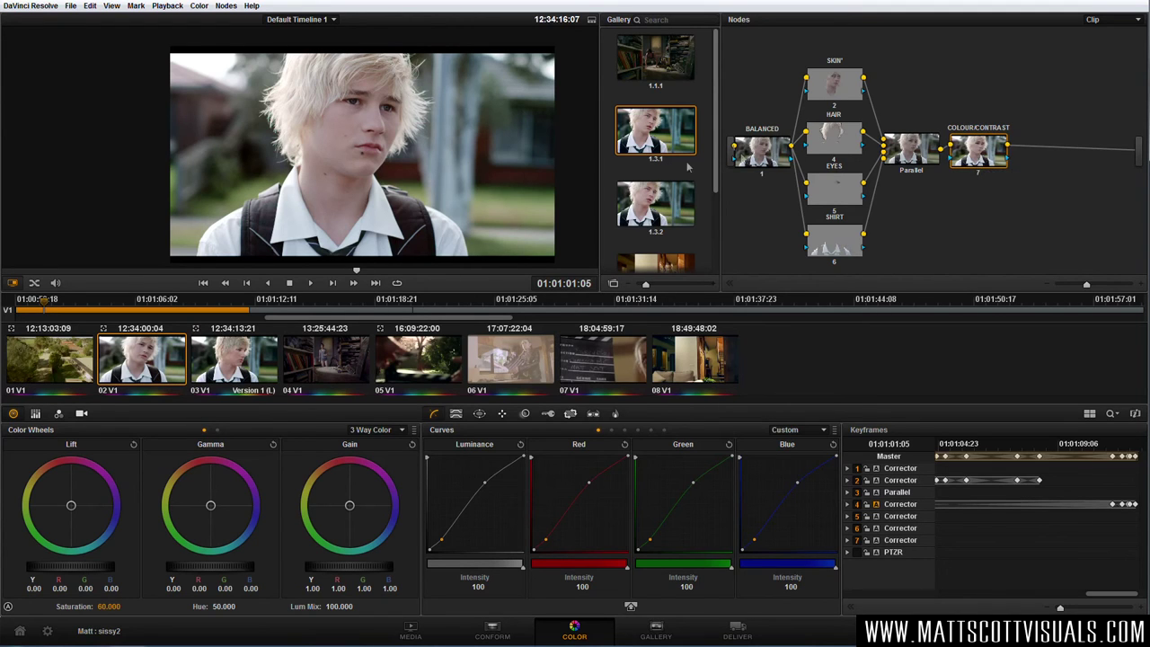
{"action": "double_click", "coordinate": [666, 136]}
{"action": "left_click_drag", "start_coordinate": [349, 173], "coordinate": [426, 158]}
{"action": "key", "text": "ctrl+w"}
Nudge the COLOUR/CONTRAST node outward and fine-tune the SKIN node's gain color balance toward blue
{"action": "left_click_drag", "start_coordinate": [978, 155], "coordinate": [983, 155]}
{"action": "left_click", "coordinate": [835, 88]}
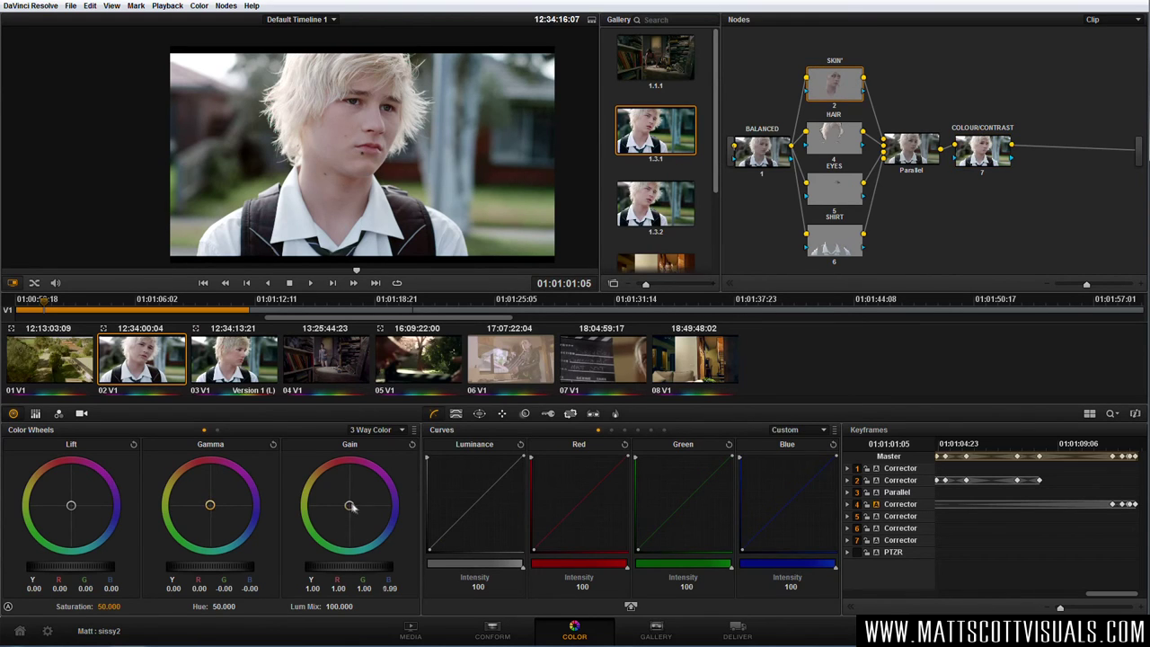
{"action": "mouse_move", "coordinate": [350, 507]}
{"action": "left_mouse_down"}
{"action": "mouse_move", "coordinate": [356, 519]}
{"action": "mouse_move", "coordinate": [372, 502]}
{"action": "mouse_move", "coordinate": [367, 512]}
{"action": "left_mouse_up"}
{"action": "scroll", "coordinate": [395, 196], "scroll_direction": "up", "scroll_amount": 2}
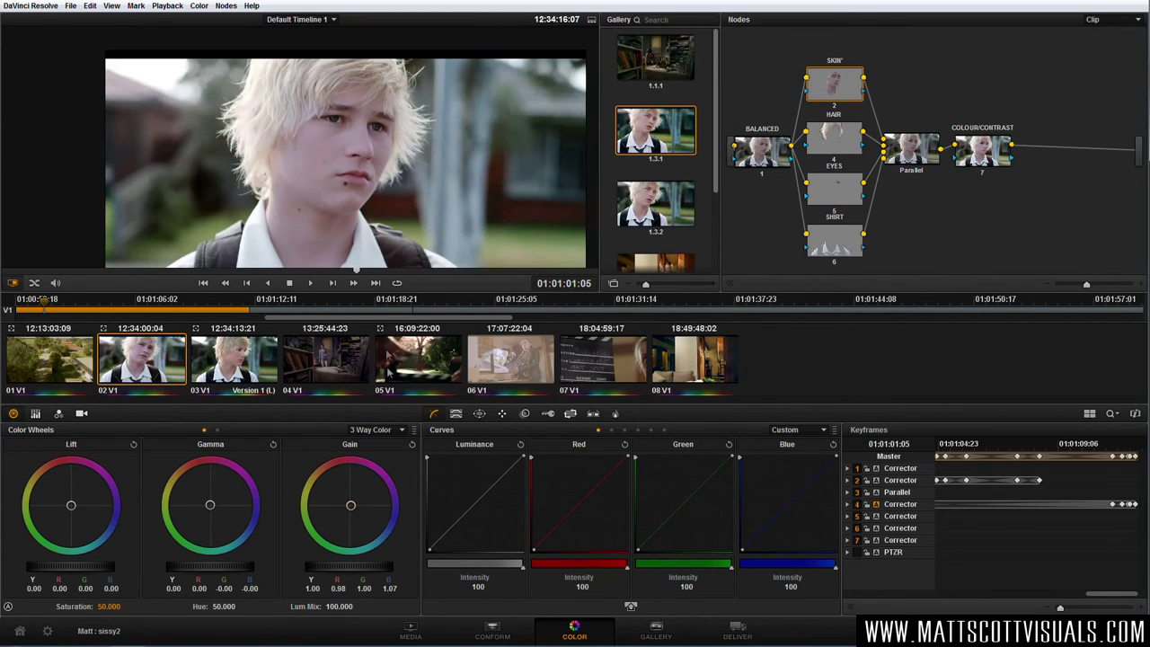
{"action": "left_click_drag", "start_coordinate": [352, 509], "coordinate": [350, 507]}
{"action": "left_click", "coordinate": [834, 143]}
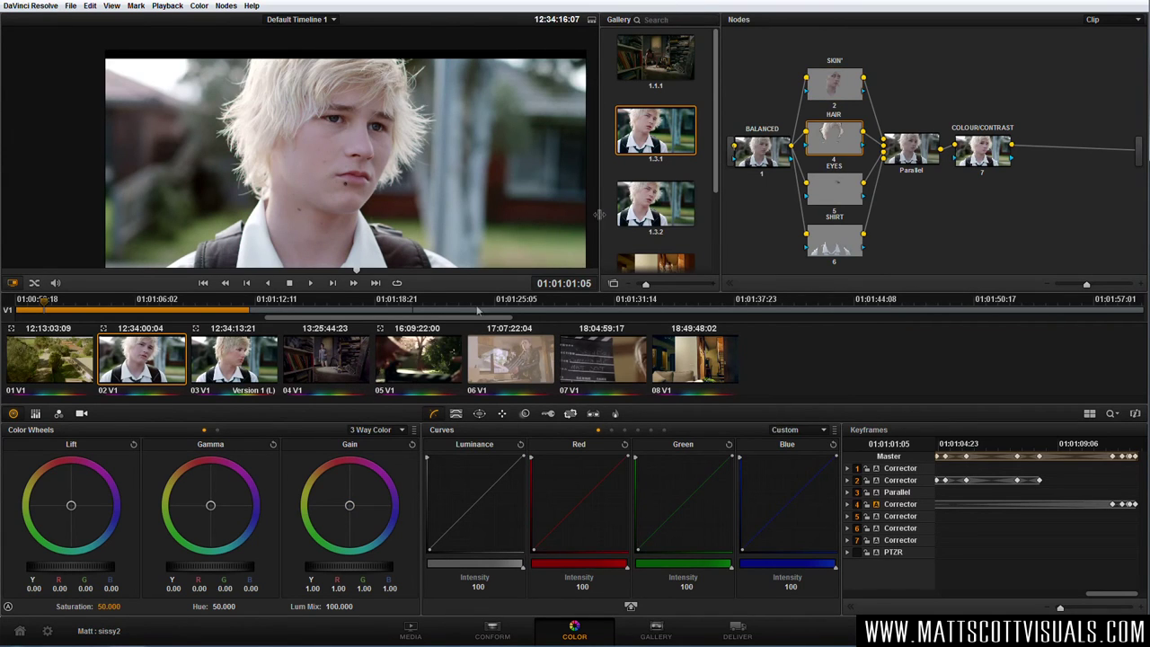
{"action": "left_click_drag", "start_coordinate": [349, 508], "coordinate": [349, 505]}
{"action": "left_click", "coordinate": [823, 200]}
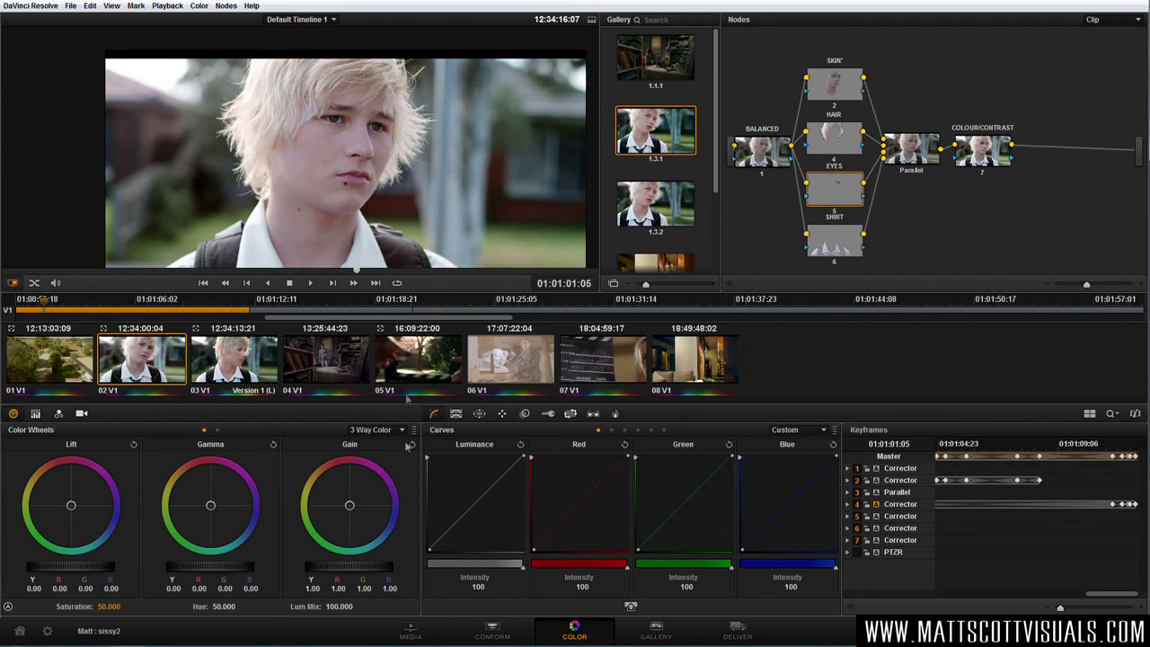
{"action": "left_click_drag", "start_coordinate": [329, 571], "coordinate": [405, 570]}
{"action": "left_click_drag", "start_coordinate": [207, 568], "coordinate": [268, 568]}
{"action": "left_click_drag", "start_coordinate": [353, 514], "coordinate": [374, 530]}
{"action": "scroll", "coordinate": [367, 180], "scroll_direction": "up", "scroll_amount": 3}
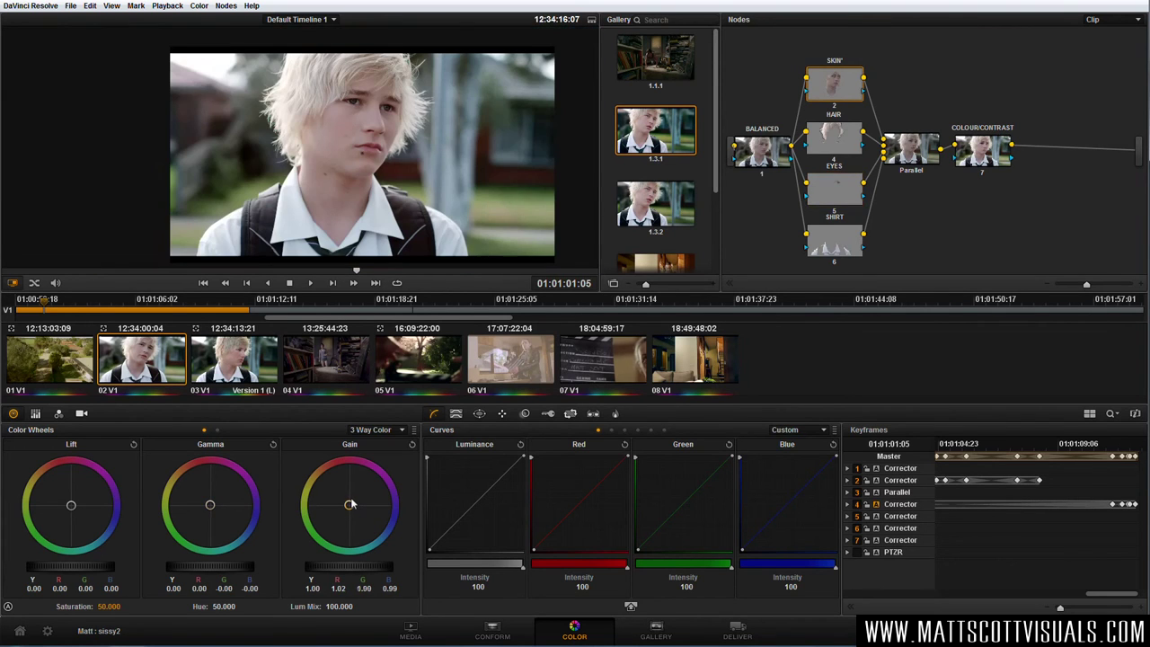
Set the SKIN node's gain color balance to red 0.99, green 1.00 and blue 1.04
{"action": "mouse_move", "coordinate": [351, 504]}
{"action": "left_mouse_down"}
{"action": "mouse_move", "coordinate": [370, 528]}
{"action": "mouse_move", "coordinate": [376, 509]}
{"action": "mouse_move", "coordinate": [351, 506]}
{"action": "left_mouse_up"}
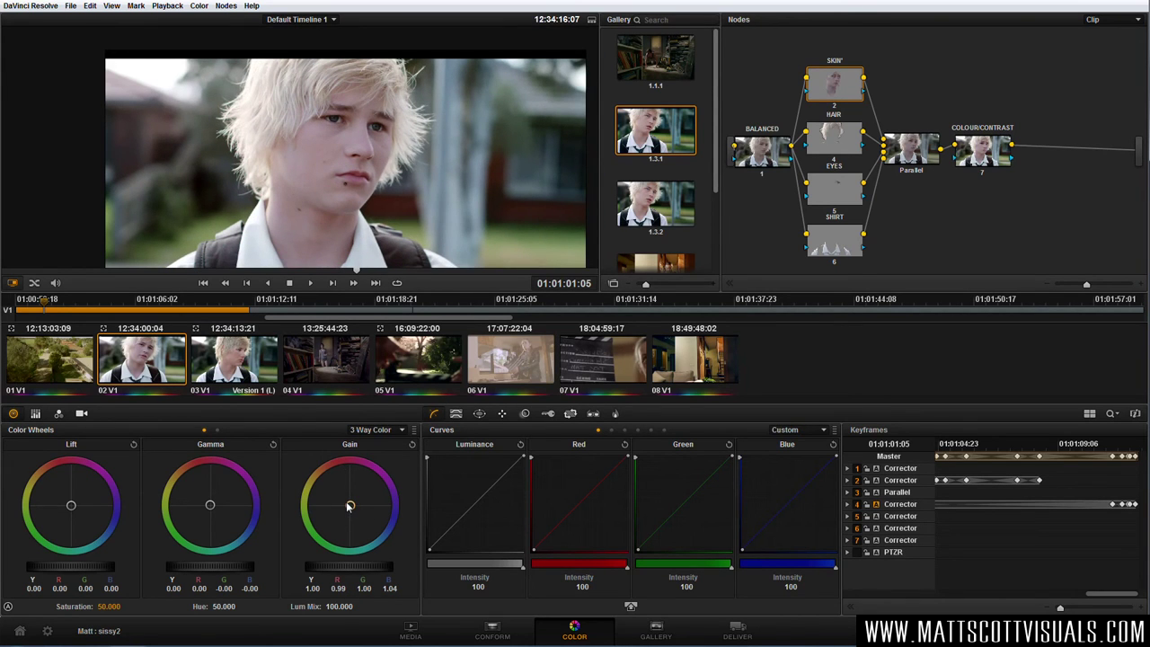
{"action": "left_click", "coordinate": [834, 142]}
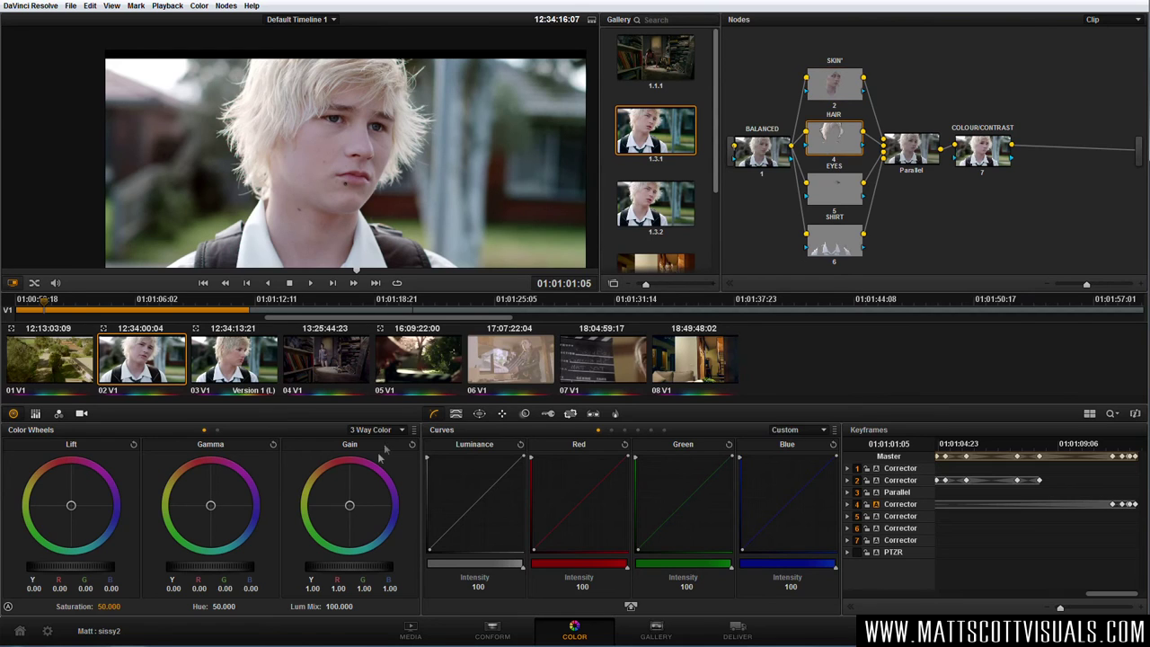
{"action": "left_click_drag", "start_coordinate": [350, 505], "coordinate": [349, 505]}
Brighten the EYES node by raising its gain luminance to 1.11 and its gamma, pushing both color balances toward blue
{"action": "left_click", "coordinate": [832, 192]}
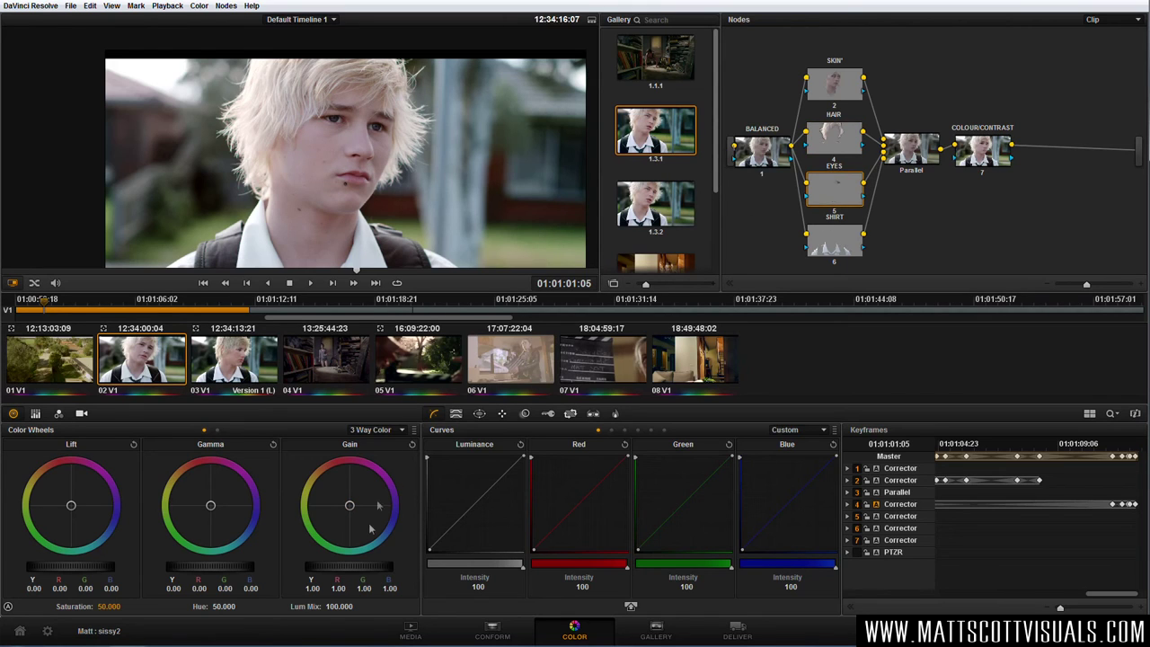
{"action": "left_click_drag", "start_coordinate": [329, 571], "coordinate": [405, 569]}
{"action": "left_click_drag", "start_coordinate": [202, 570], "coordinate": [264, 569]}
{"action": "left_click_drag", "start_coordinate": [350, 508], "coordinate": [371, 529]}
{"action": "scroll", "coordinate": [370, 142], "scroll_direction": "up", "scroll_amount": 3}
{"action": "left_click_drag", "start_coordinate": [210, 507], "coordinate": [249, 544]}
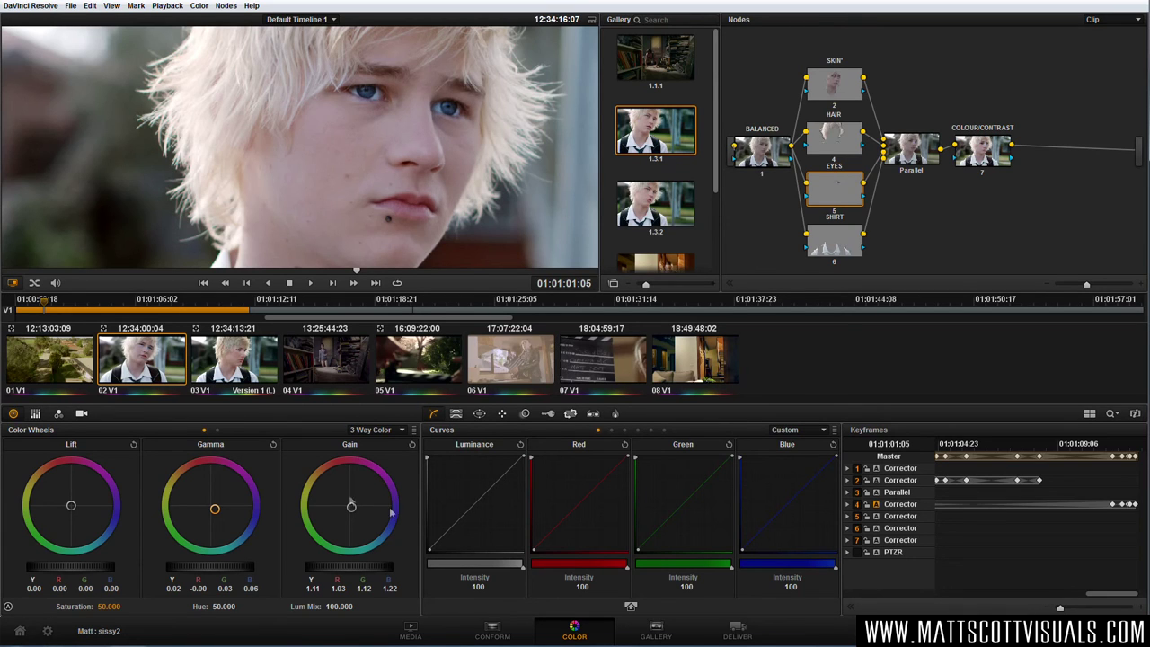
Rebalance the EYES node's gain to red 1.04, green 1.14, blue 1.02 and raise its gamma luminance to 0.06
{"action": "left_click_drag", "start_coordinate": [351, 510], "coordinate": [321, 455]}
{"action": "left_click_drag", "start_coordinate": [324, 449], "coordinate": [337, 465]}
{"action": "left_click_drag", "start_coordinate": [232, 506], "coordinate": [249, 528]}
{"action": "mouse_move", "coordinate": [349, 503]}
{"action": "left_mouse_down"}
{"action": "mouse_move", "coordinate": [345, 515]}
{"action": "mouse_move", "coordinate": [334, 506]}
{"action": "mouse_move", "coordinate": [348, 509]}
{"action": "left_mouse_up"}
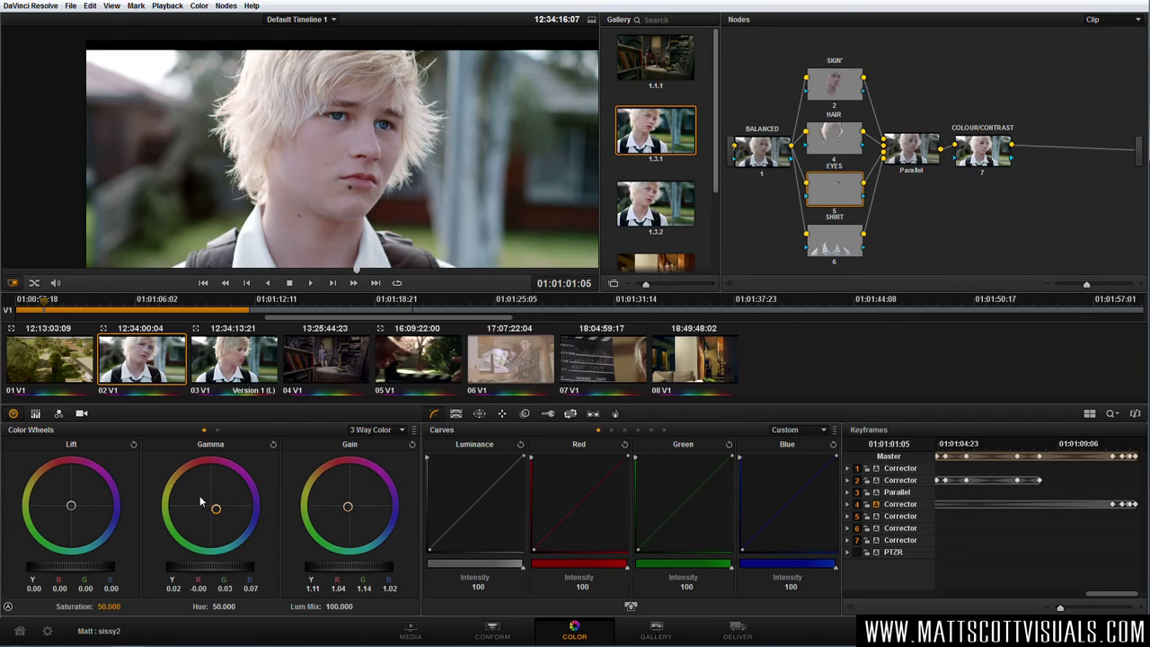
{"action": "left_click_drag", "start_coordinate": [218, 571], "coordinate": [253, 566]}
Compare the eyes with the EYES node disabled and enabled, at close-up and wider views
{"action": "key", "text": "ctrl+d"}
{"action": "key", "text": "ctrl+d"}
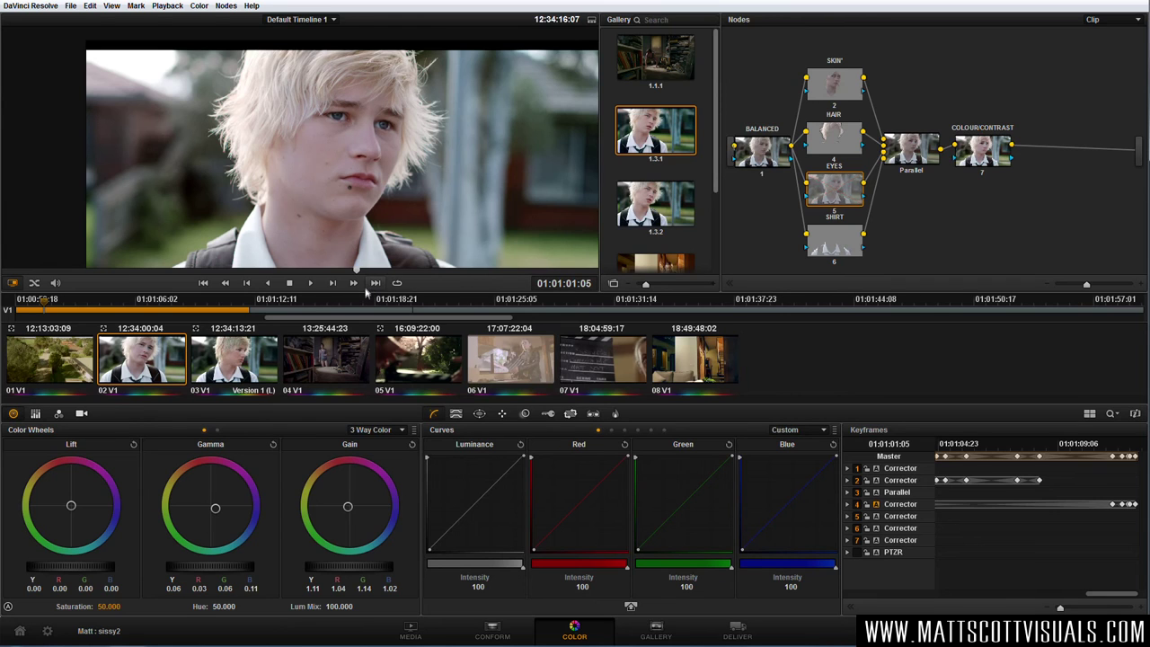
{"action": "key", "text": "ctrl+d"}
{"action": "key", "text": "ctrl+d"}
{"action": "scroll", "coordinate": [362, 142], "scroll_direction": "up", "scroll_amount": 2}
{"action": "key", "text": "ctrl+d"}
{"action": "key", "text": "ctrl+d"}
{"action": "scroll", "coordinate": [362, 141], "scroll_direction": "down", "scroll_amount": 3}
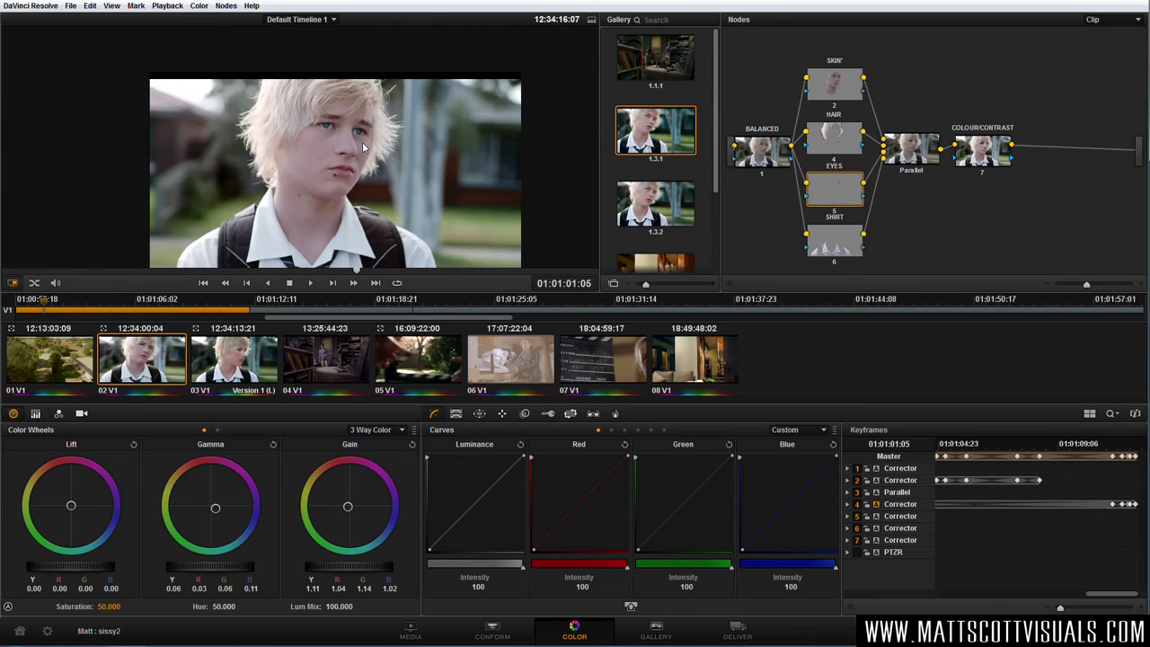
Nudge the SKIN node's gamma away from blue and raise the SHIRT node's gain to luminance 1.09 with a warm balance (red 1.11, blue 1.05)
{"action": "left_click", "coordinate": [836, 85]}
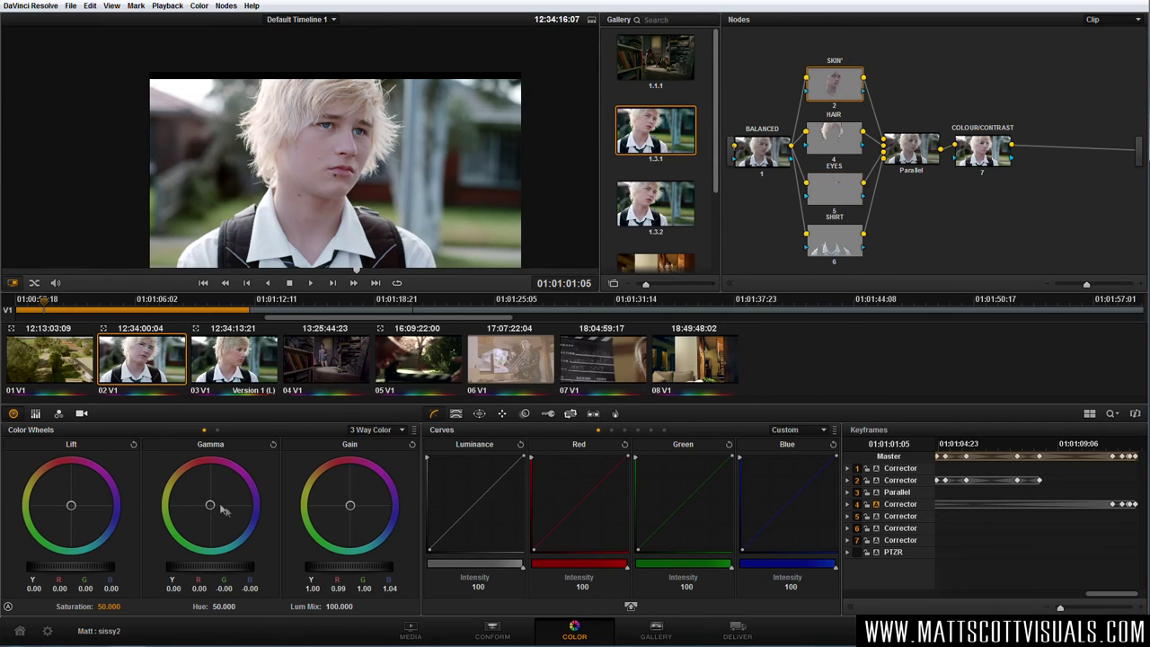
{"action": "left_click_drag", "start_coordinate": [209, 508], "coordinate": [204, 510]}
{"action": "left_click", "coordinate": [840, 249]}
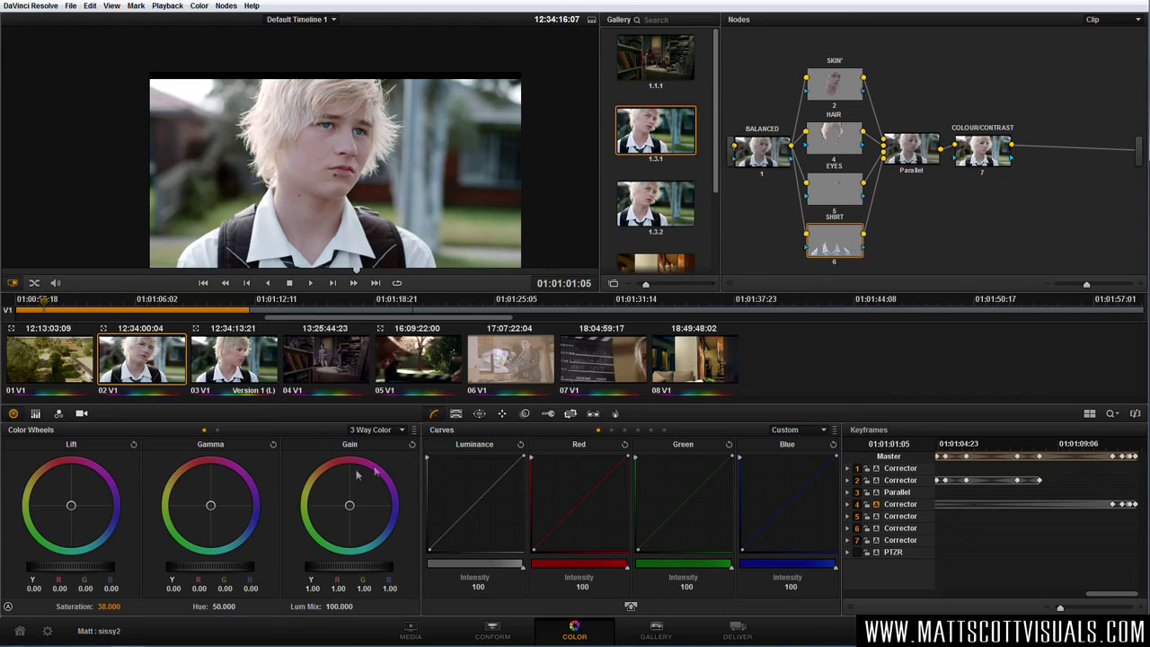
{"action": "left_click_drag", "start_coordinate": [338, 568], "coordinate": [378, 576]}
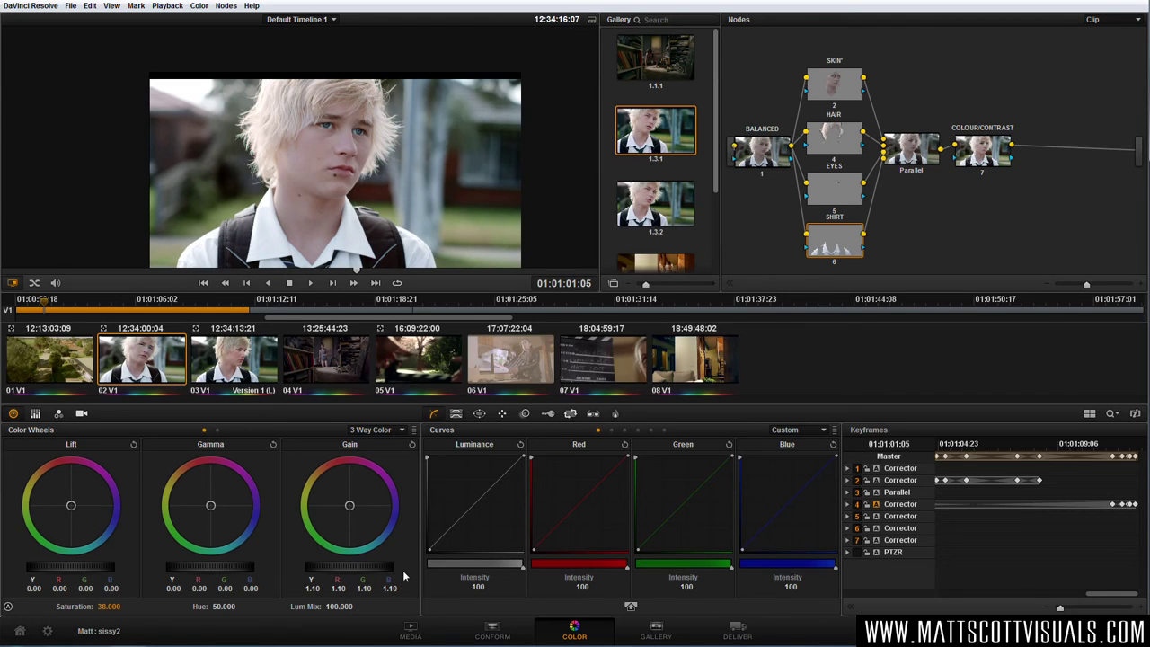
{"action": "left_click_drag", "start_coordinate": [351, 506], "coordinate": [347, 506]}
{"action": "left_click_drag", "start_coordinate": [342, 506], "coordinate": [341, 504]}
Compare the clip with all grading nodes bypassed and enabled
{"action": "scroll", "coordinate": [368, 203], "scroll_direction": "up", "scroll_amount": 2}
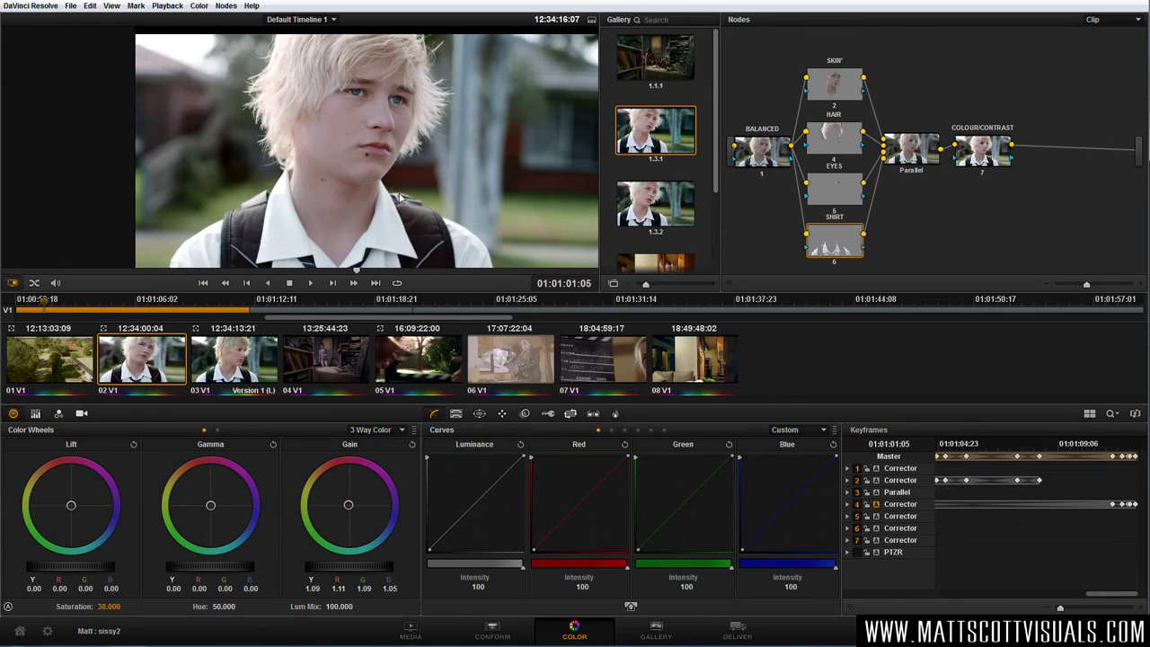
{"action": "key", "text": "alt+d"}
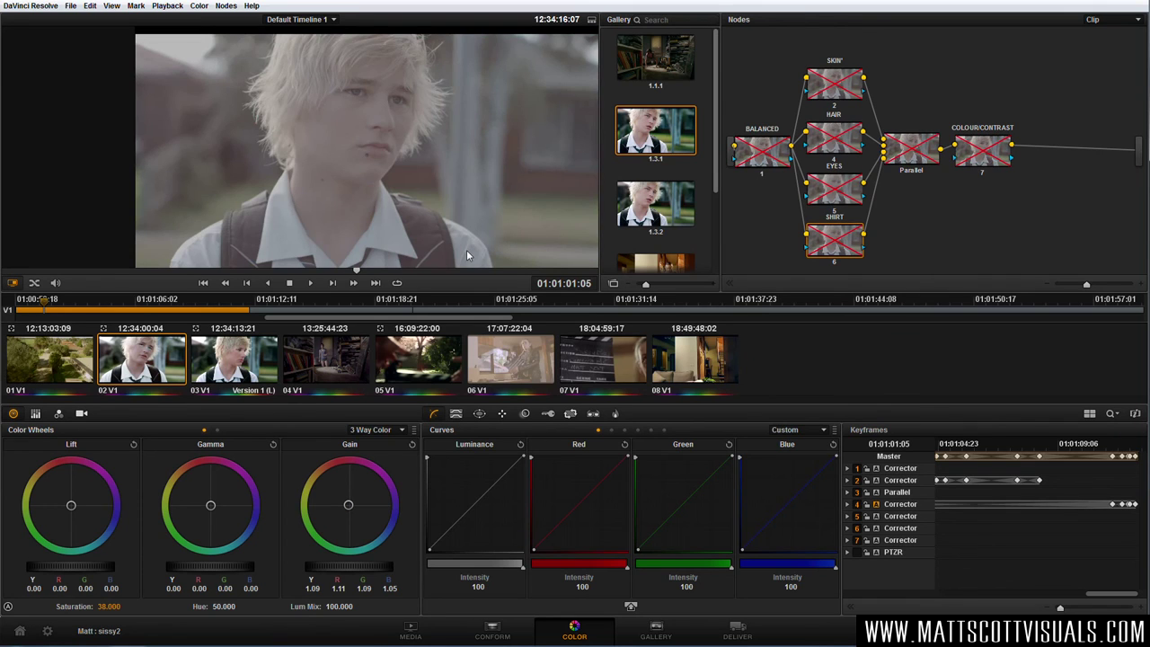
{"action": "key", "text": "alt+d"}
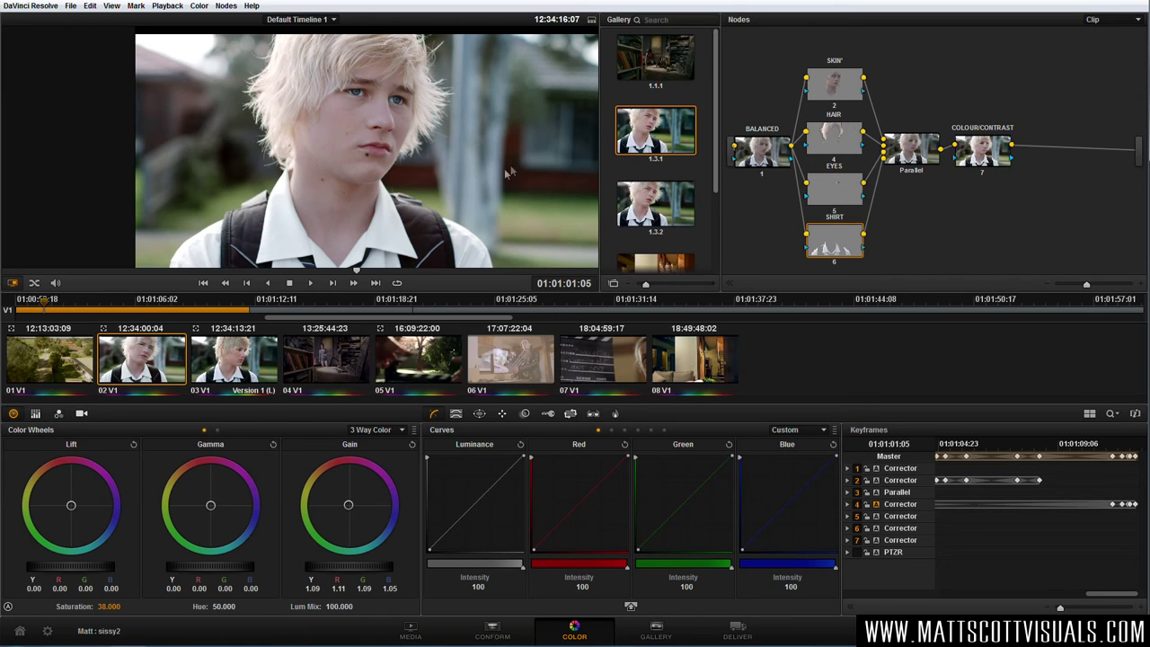
{"action": "scroll", "coordinate": [467, 189], "scroll_direction": "down", "scroll_amount": 2}
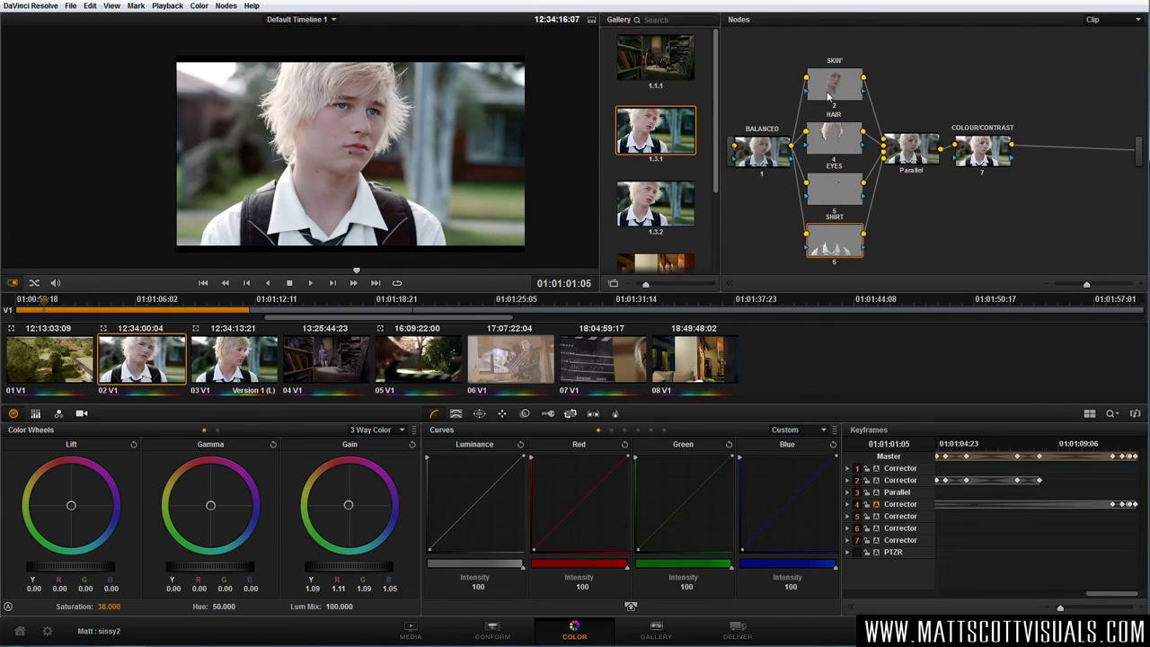
Add a serial node after COLOUR/CONTRAST, place it below the chain, and position a circular window over the boy's face
{"action": "left_click", "coordinate": [984, 158]}
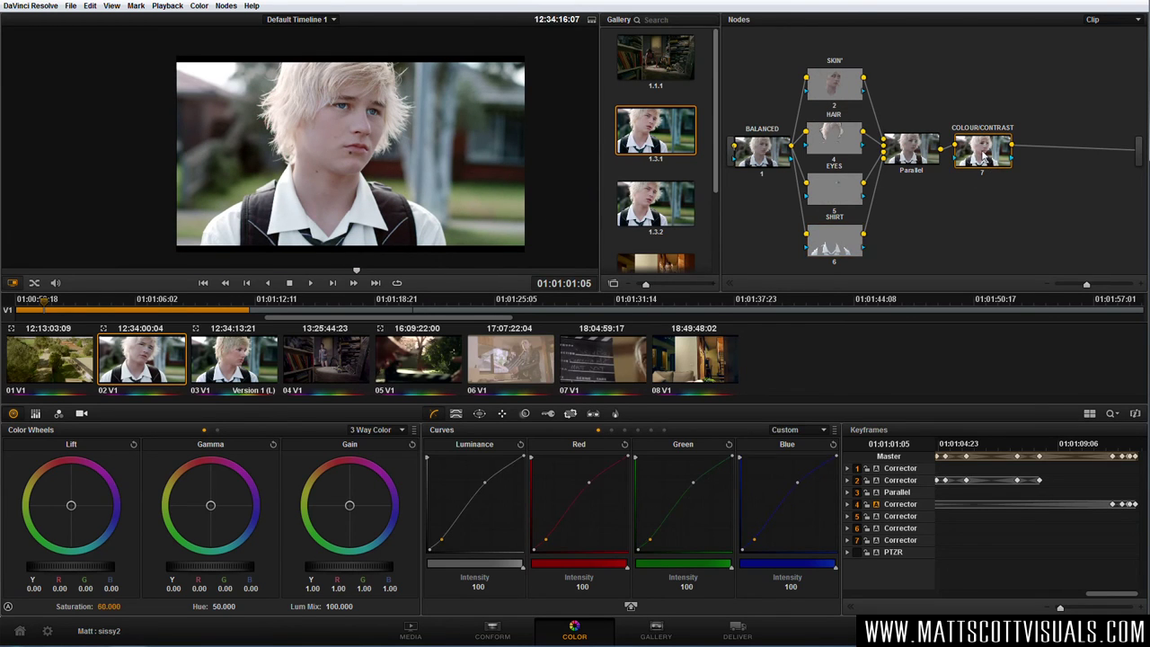
{"action": "key", "text": "alt+s"}
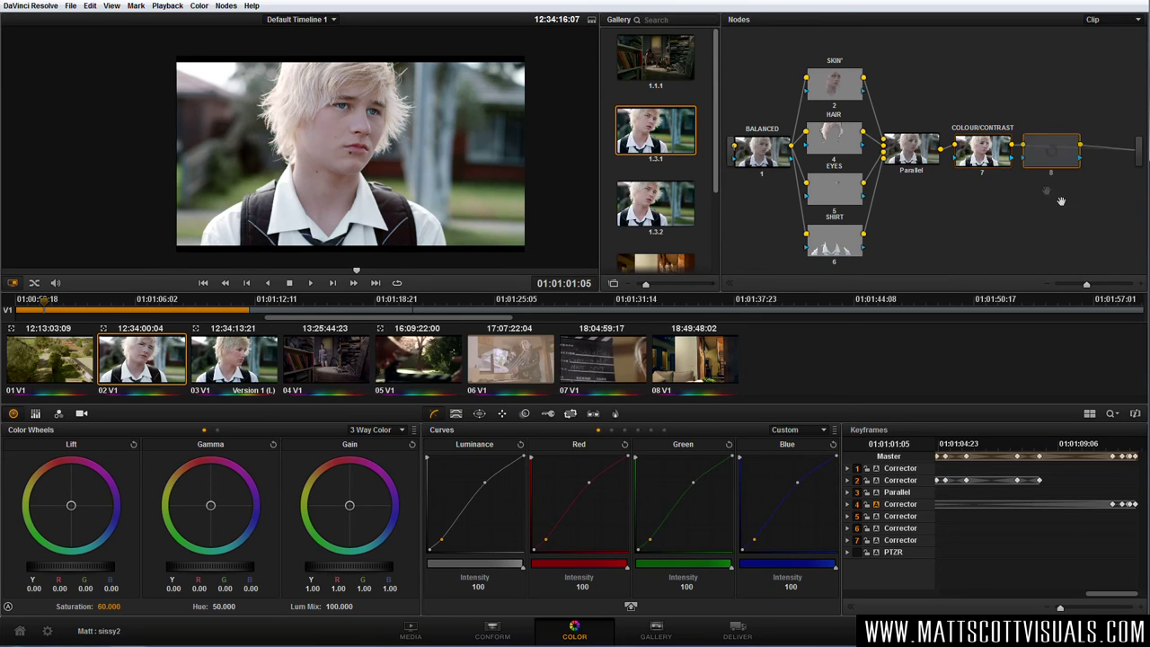
{"action": "left_click_drag", "start_coordinate": [1053, 160], "coordinate": [946, 244]}
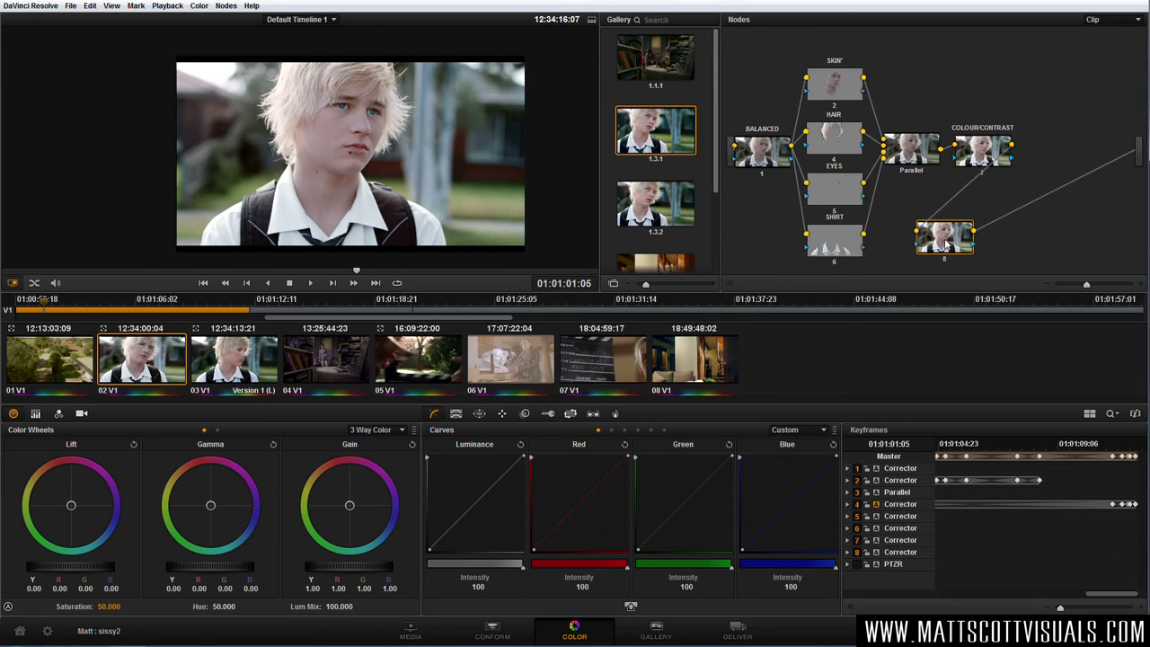
{"action": "left_click", "coordinate": [479, 415]}
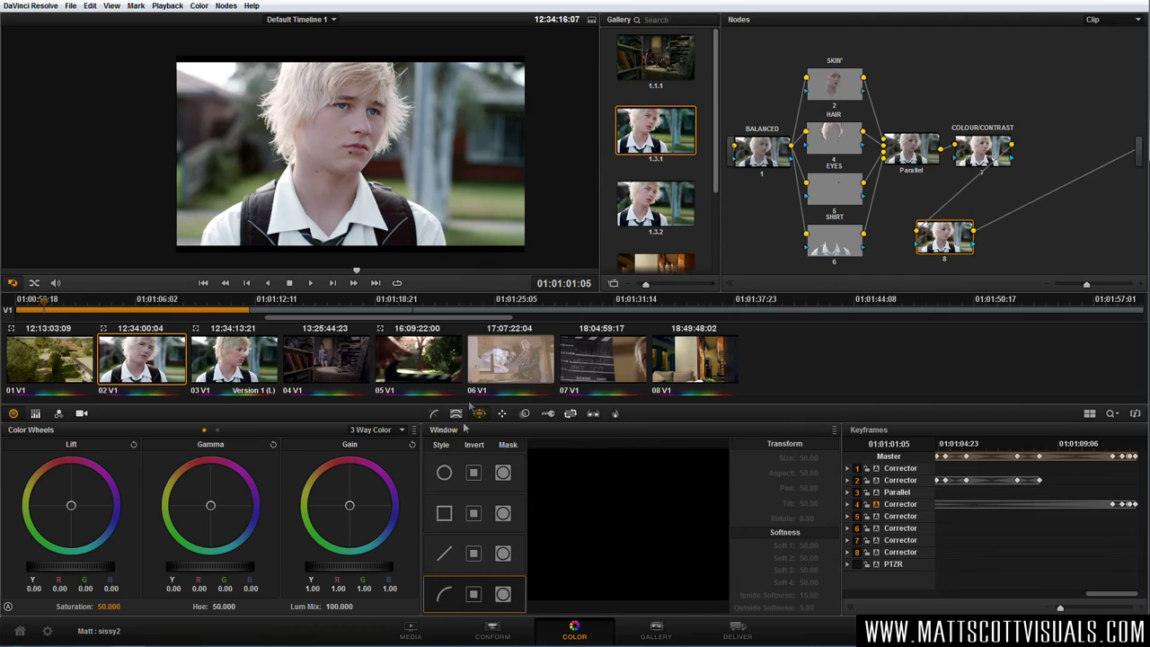
{"action": "left_click", "coordinate": [444, 473]}
{"action": "left_click_drag", "start_coordinate": [352, 129], "coordinate": [353, 124]}
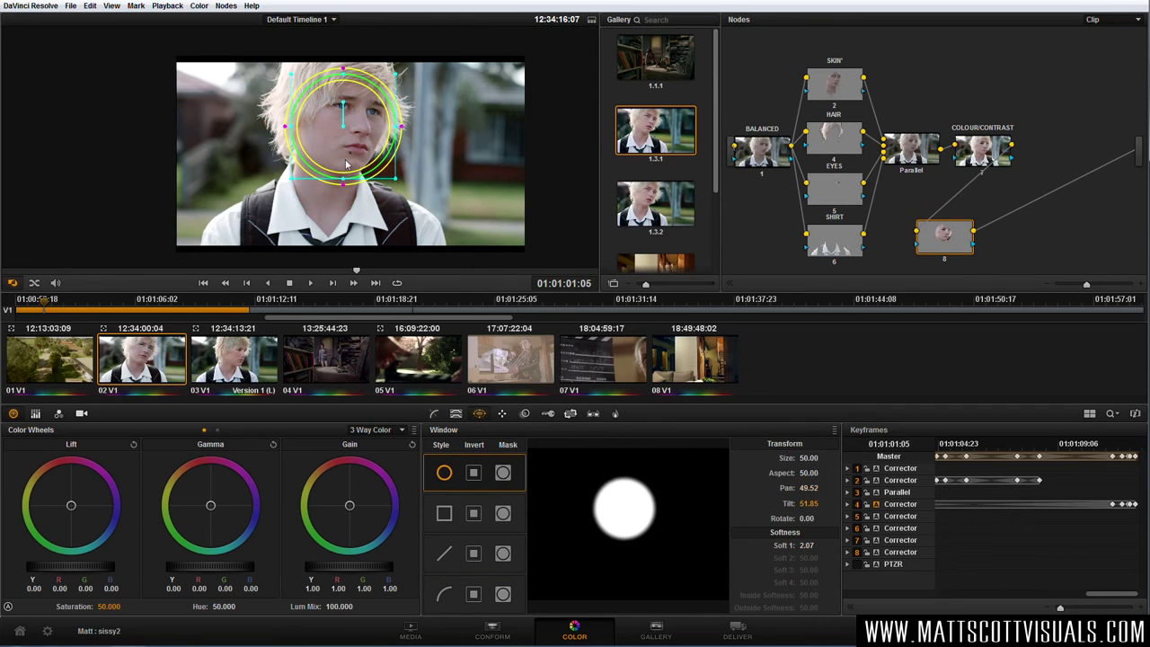
Darken the windowed face strongly with the luminance curve and add an outside node to the windowed node
{"action": "left_click", "coordinate": [434, 413]}
{"action": "left_click_drag", "start_coordinate": [482, 509], "coordinate": [495, 537]}
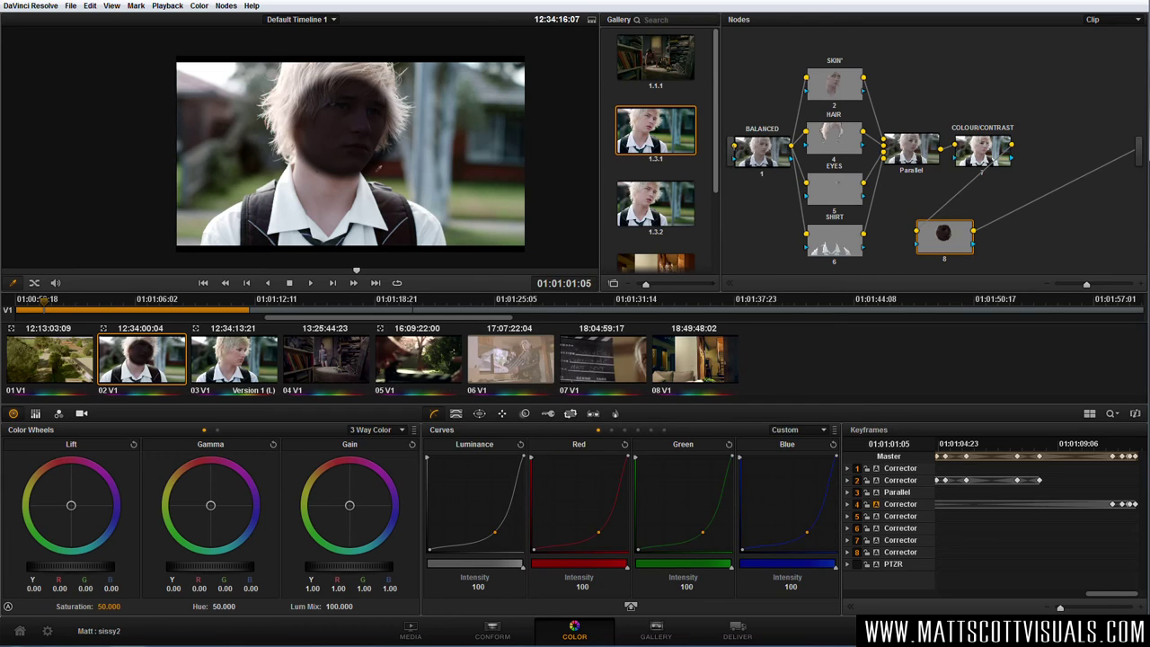
{"action": "right_click", "coordinate": [955, 238]}
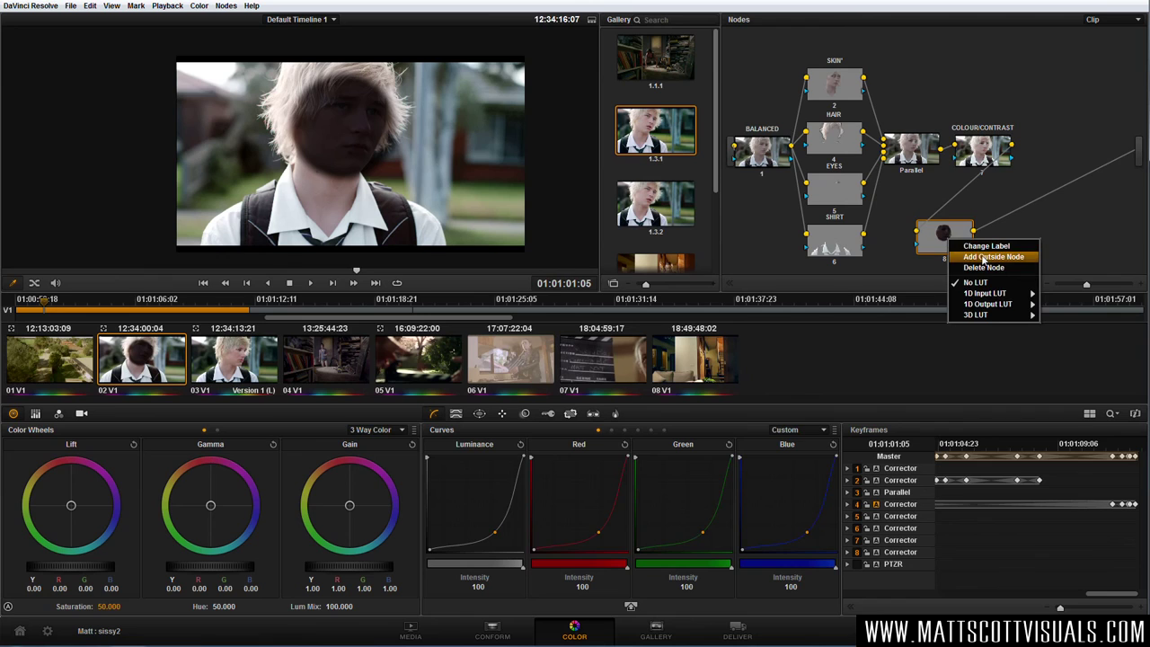
{"action": "left_click", "coordinate": [984, 258]}
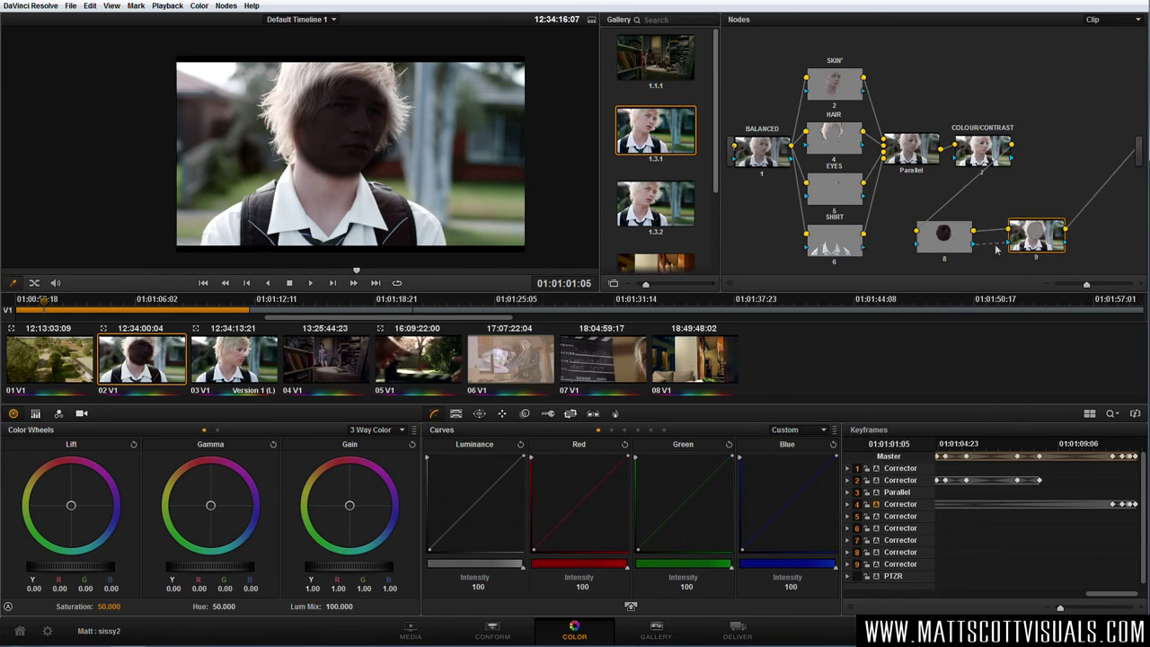
{"action": "left_click_drag", "start_coordinate": [1012, 239], "coordinate": [956, 247]}
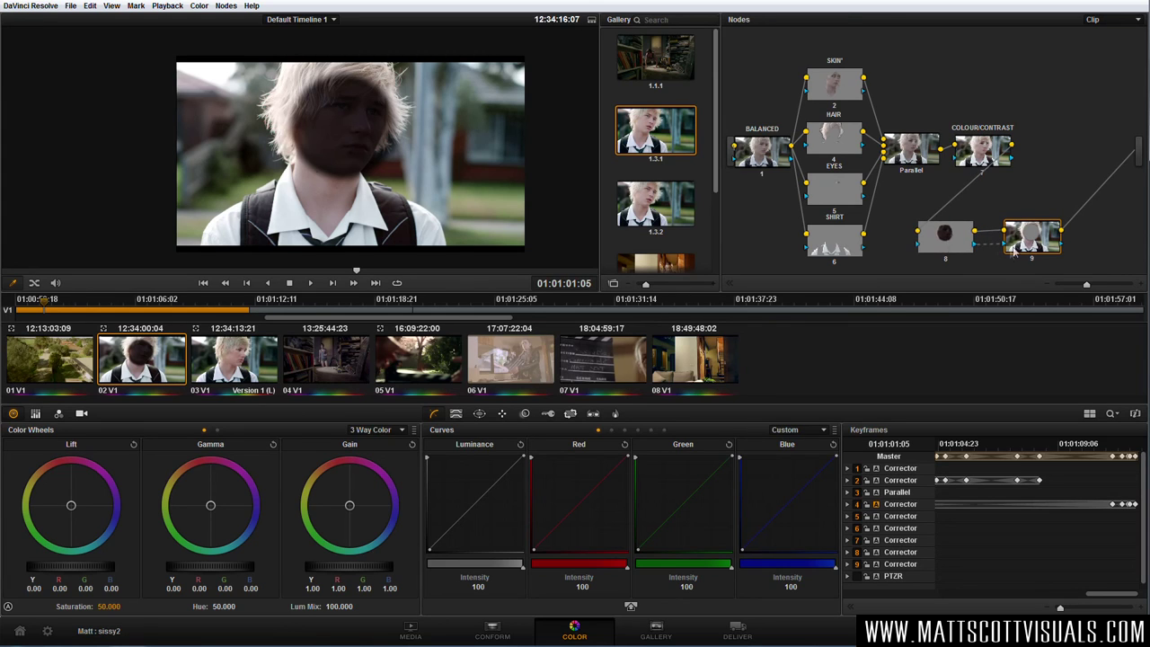
Try lowering the outside node's luminance curve midpoint, and delete both the outside node and the face window node
{"action": "left_click", "coordinate": [958, 245]}
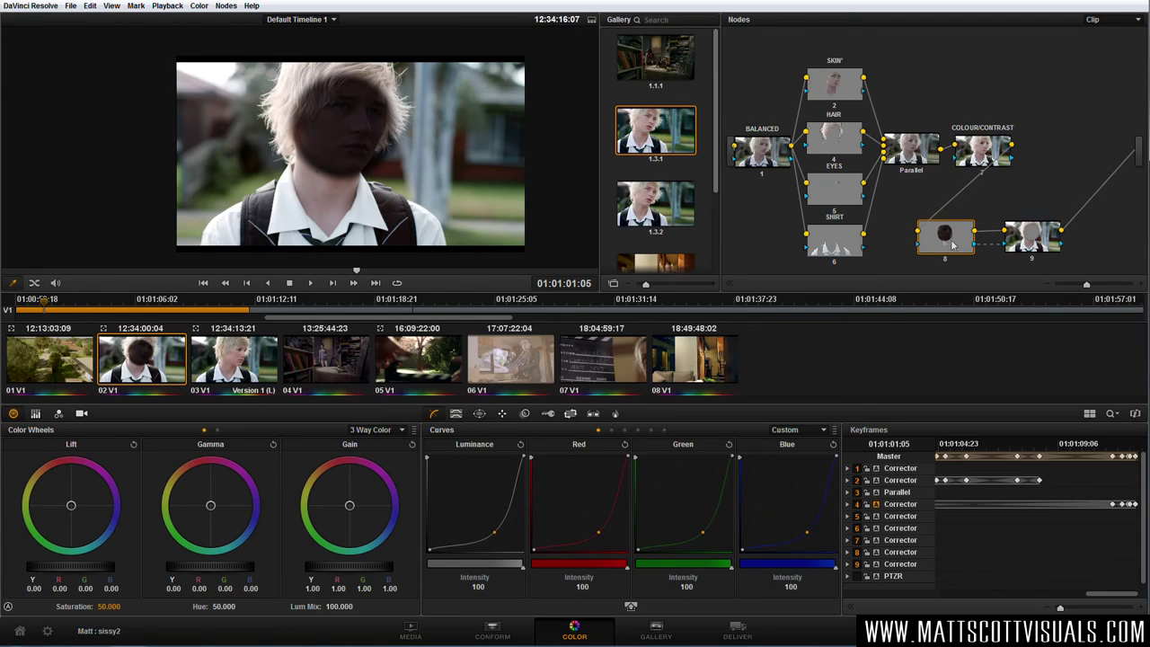
{"action": "left_click", "coordinate": [1026, 249]}
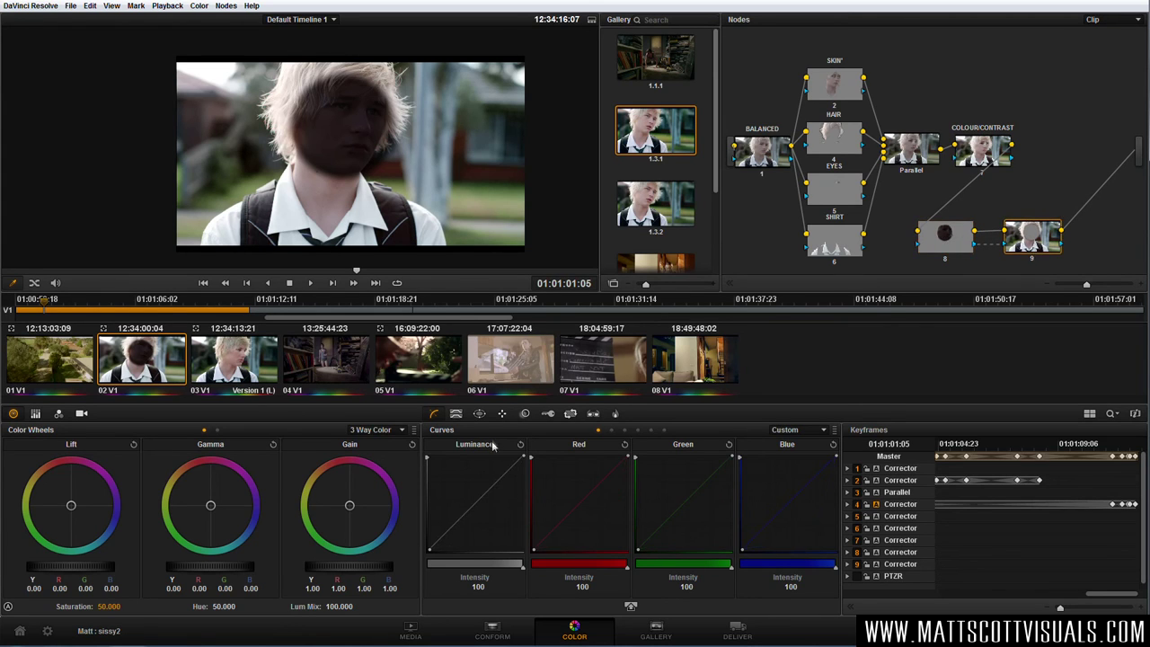
{"action": "mouse_move", "coordinate": [476, 505]}
{"action": "left_mouse_down"}
{"action": "mouse_move", "coordinate": [463, 475]}
{"action": "mouse_move", "coordinate": [483, 517]}
{"action": "left_mouse_up"}
{"action": "key", "text": "Delete"}
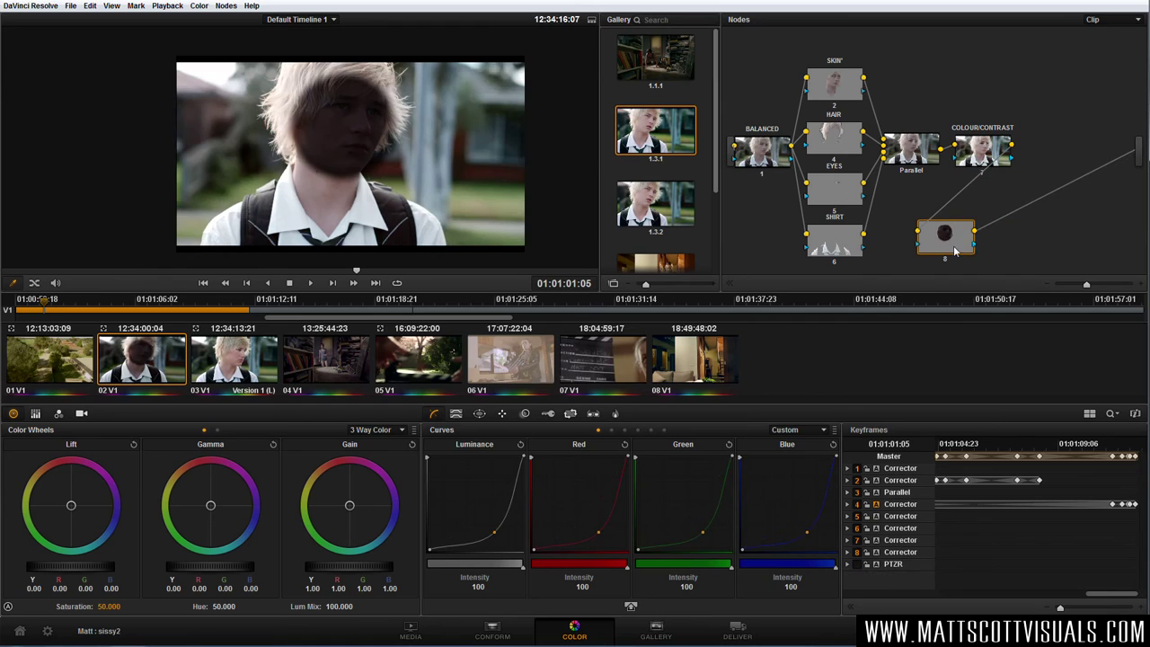
{"action": "key", "text": "Delete"}
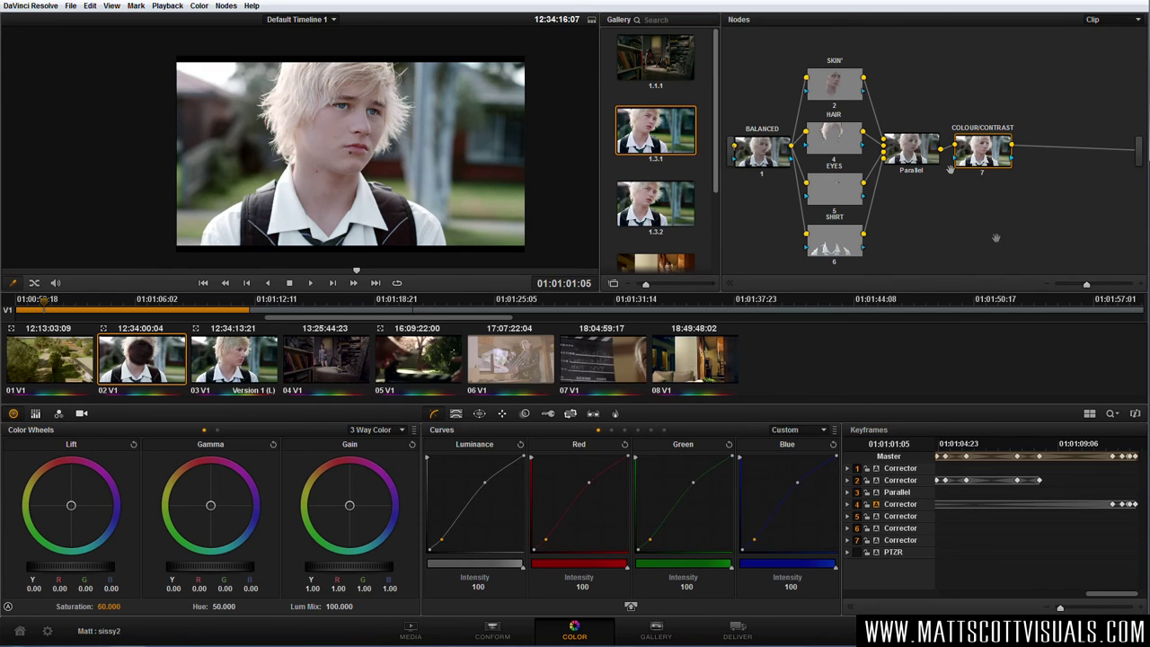
Add an outside node to the SKIN node, move it up beside it, and label it "cool shadows"
{"action": "left_click", "coordinate": [842, 93]}
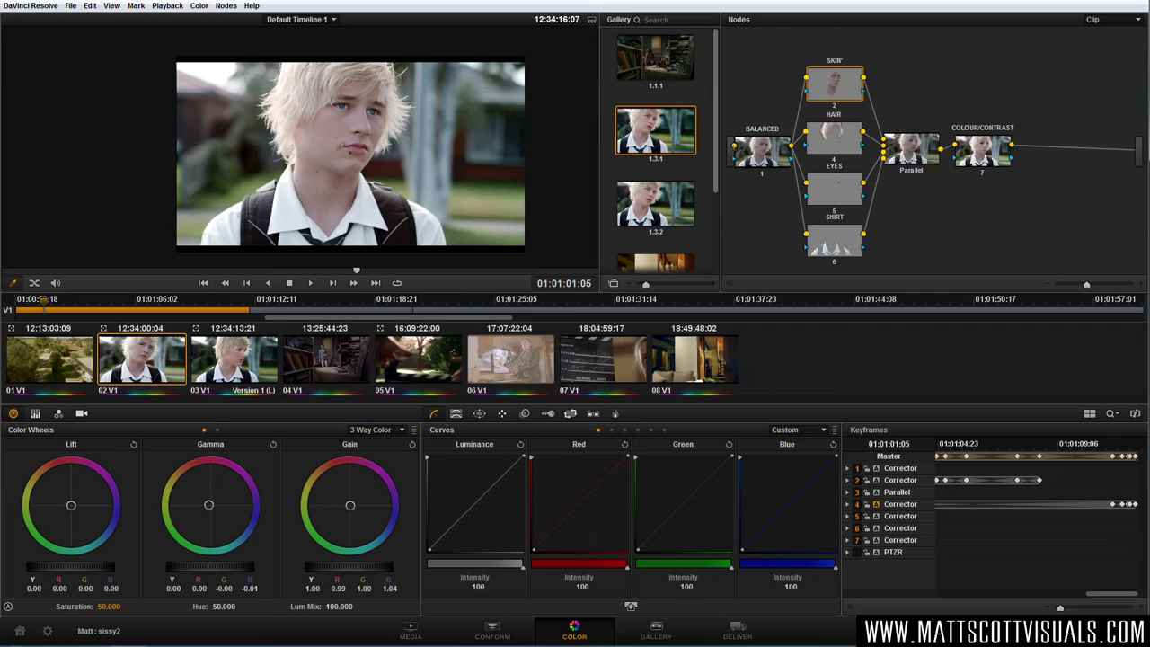
{"action": "right_click", "coordinate": [849, 91]}
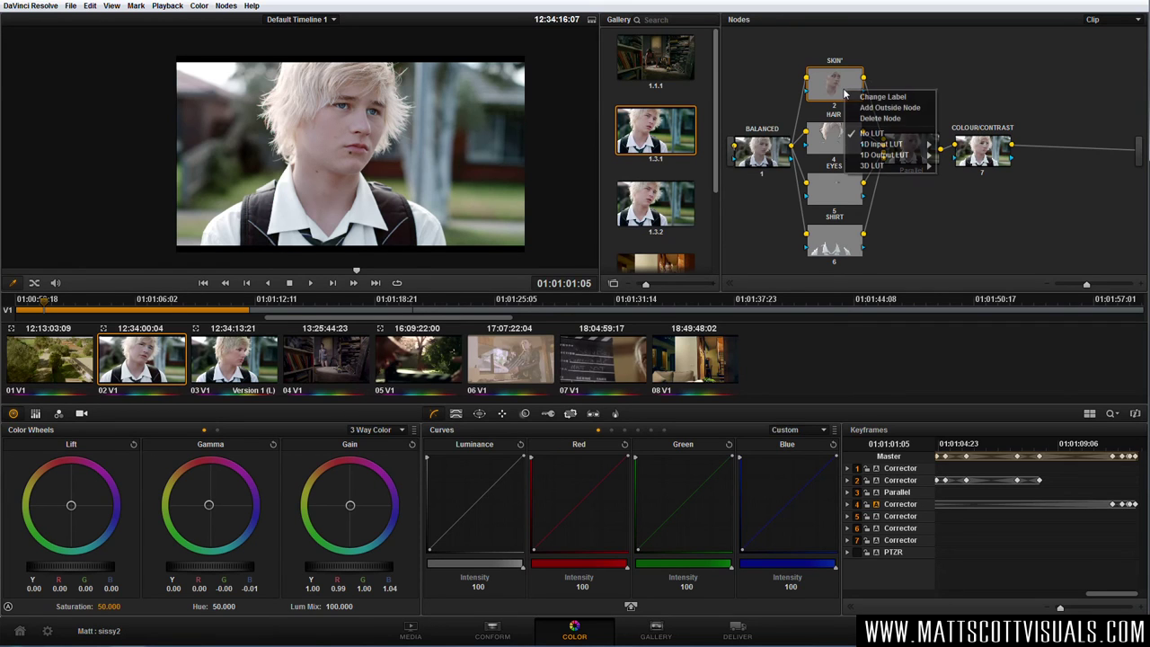
{"action": "left_click", "coordinate": [887, 110]}
{"action": "left_click_drag", "start_coordinate": [898, 88], "coordinate": [932, 66]}
{"action": "right_click", "coordinate": [932, 64]}
{"action": "left_click", "coordinate": [1006, 93]}
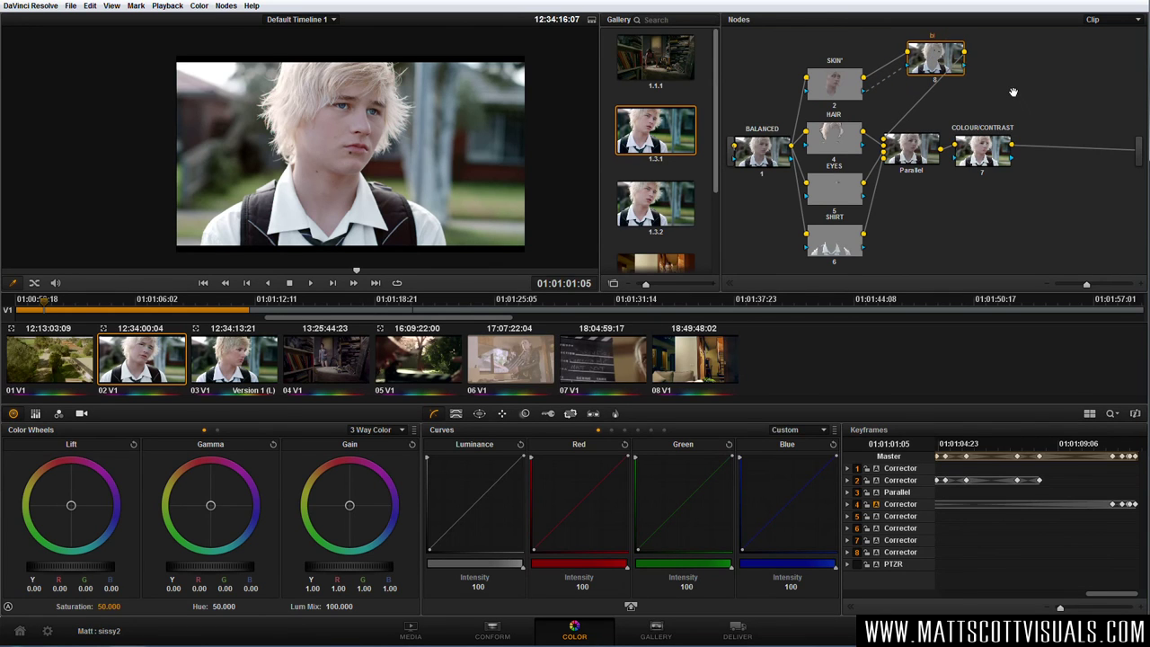
{"action": "type", "text": "cool shadows"}
{"action": "key", "text": "Return"}
Cool the cool shadows node's lift to red -0.02, green 0.00 and blue 0.01, with luminance at 0.00
{"action": "left_click_drag", "start_coordinate": [71, 506], "coordinate": [81, 527]}
{"action": "left_click_drag", "start_coordinate": [91, 570], "coordinate": [89, 570]}
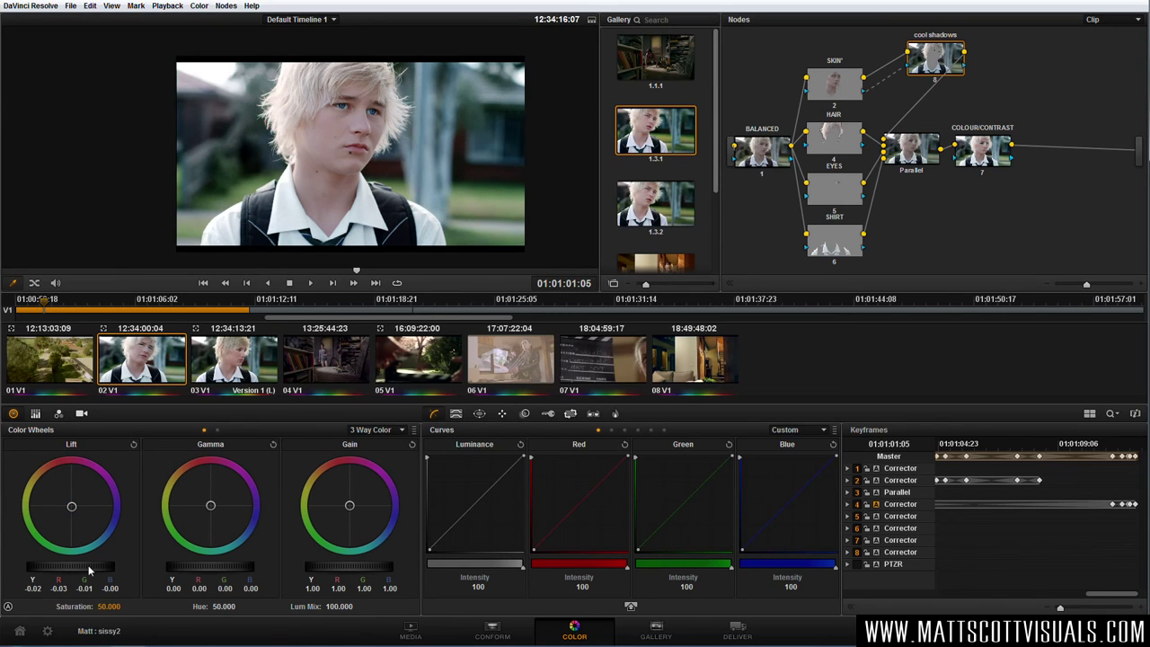
{"action": "left_click_drag", "start_coordinate": [89, 570], "coordinate": [90, 570]}
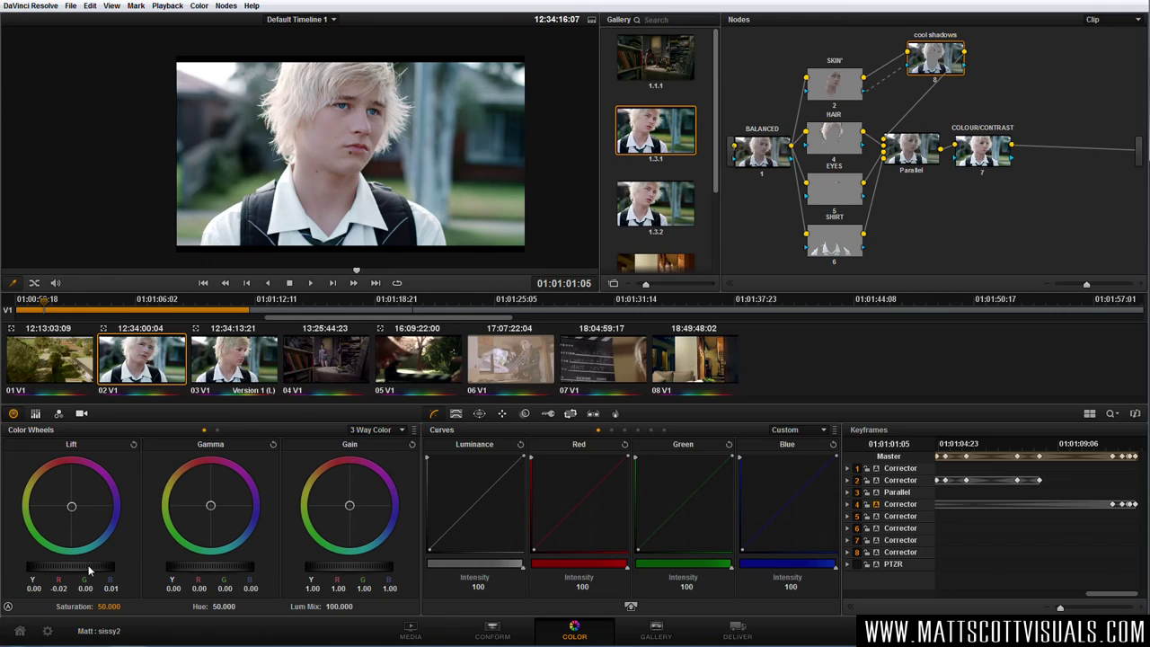
Compare the image with the cool shadows node's grade switched off and on
{"action": "key", "text": "ctrl+d"}
{"action": "key", "text": "ctrl+d"}
{"action": "key", "text": "ctrl+d"}
{"action": "key", "text": "ctrl+d"}
{"action": "key", "text": "ctrl+d"}
Add a serial node after COLOUR/CONTRAST and place it below the Parallel node
{"action": "left_click_drag", "start_coordinate": [1001, 160], "coordinate": [1004, 164]}
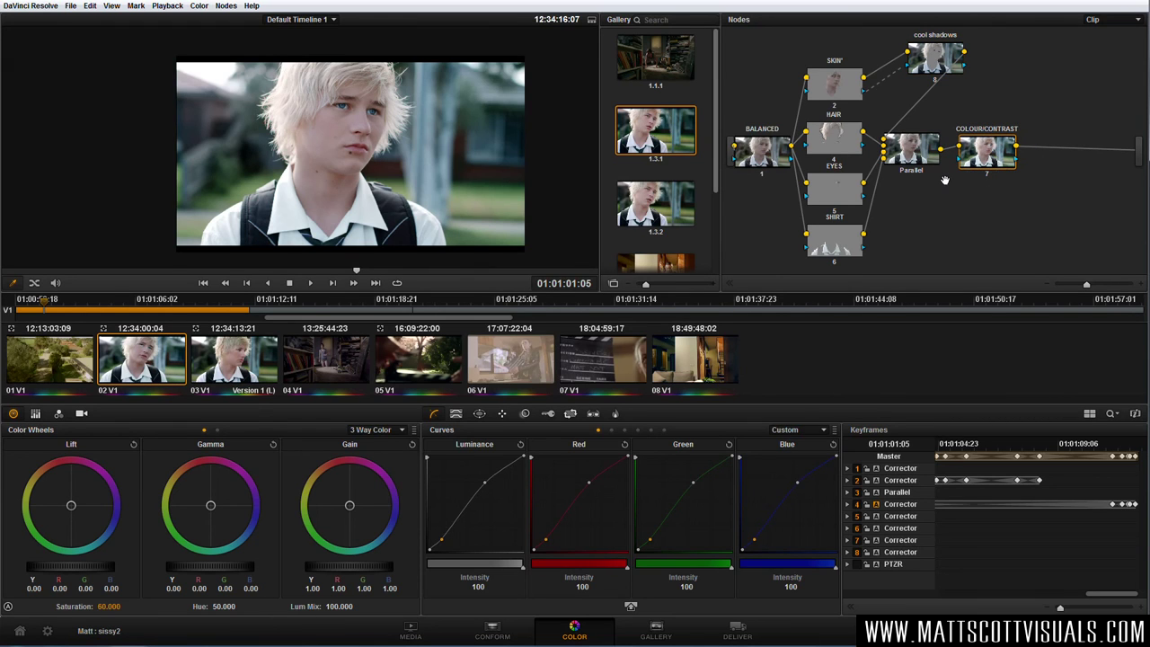
{"action": "left_click_drag", "start_coordinate": [995, 162], "coordinate": [946, 219]}
{"action": "key", "text": "alt+s"}
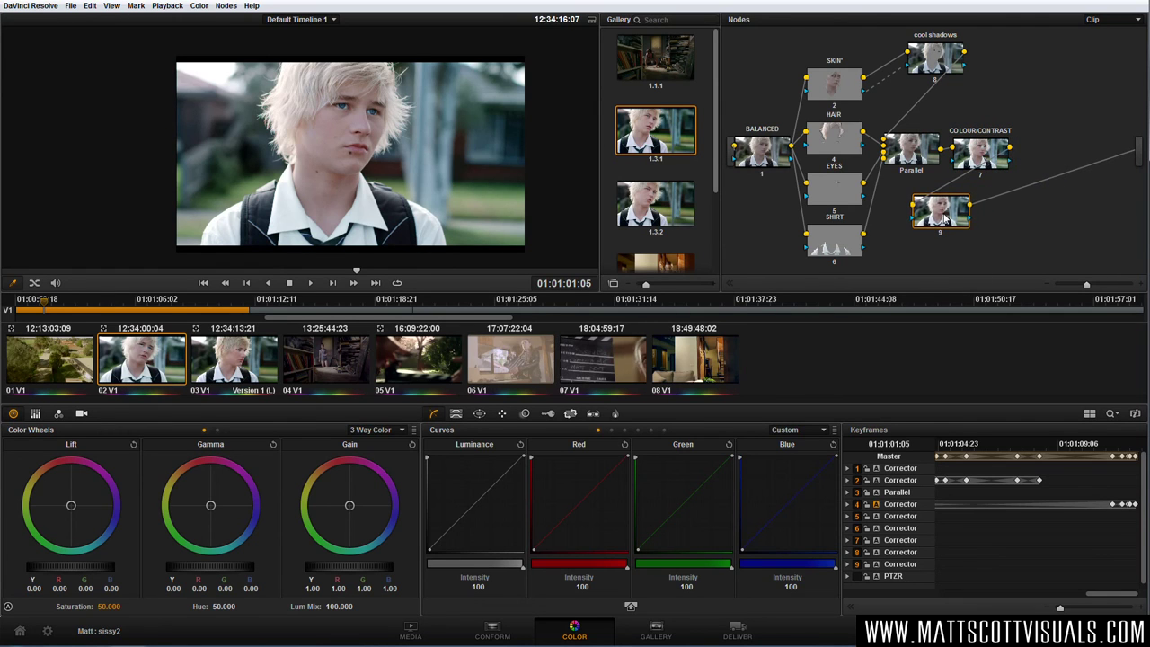
Add a tall soft circular window around the boy, rotated 4.36 with softness 10.64, and set the node's saturation to 54
{"action": "left_click", "coordinate": [480, 416]}
{"action": "left_click", "coordinate": [444, 473]}
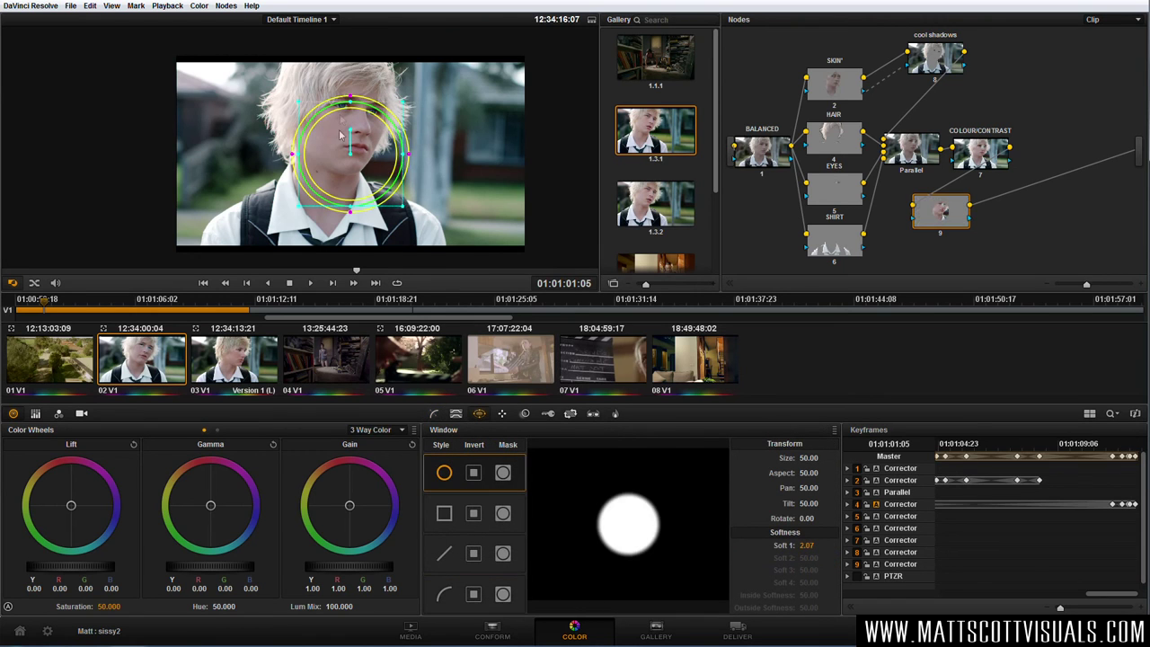
{"action": "left_click_drag", "start_coordinate": [349, 188], "coordinate": [349, 220]}
{"action": "left_click_drag", "start_coordinate": [404, 133], "coordinate": [341, 260]}
{"action": "left_click_drag", "start_coordinate": [341, 117], "coordinate": [364, 128]}
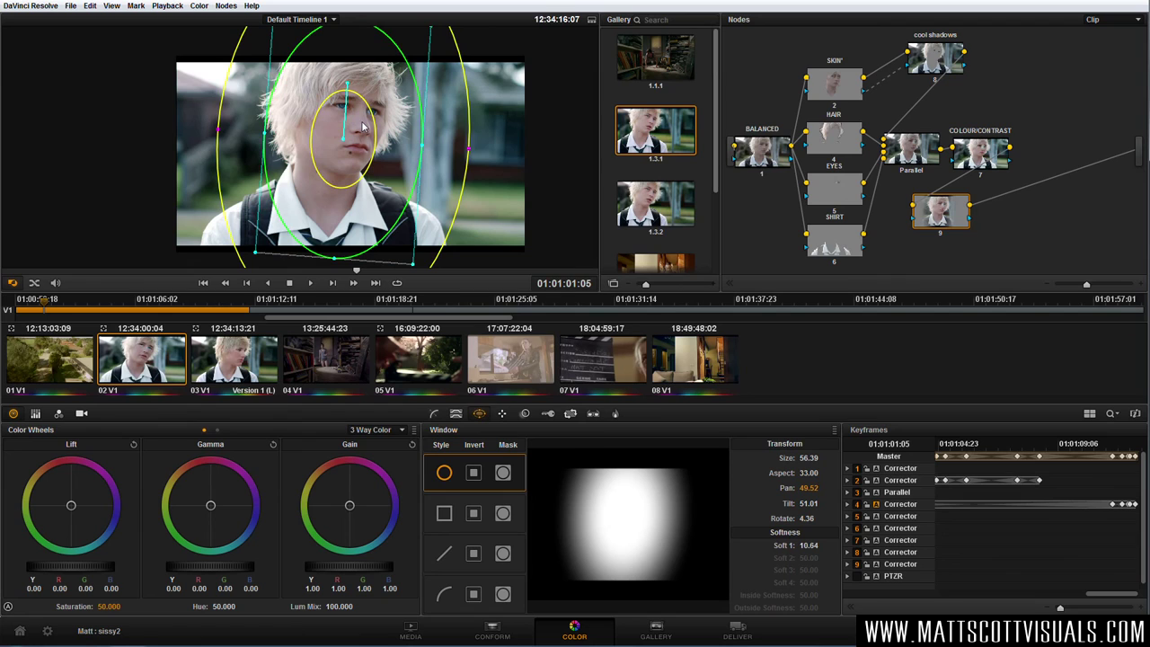
{"action": "left_click", "coordinate": [434, 415]}
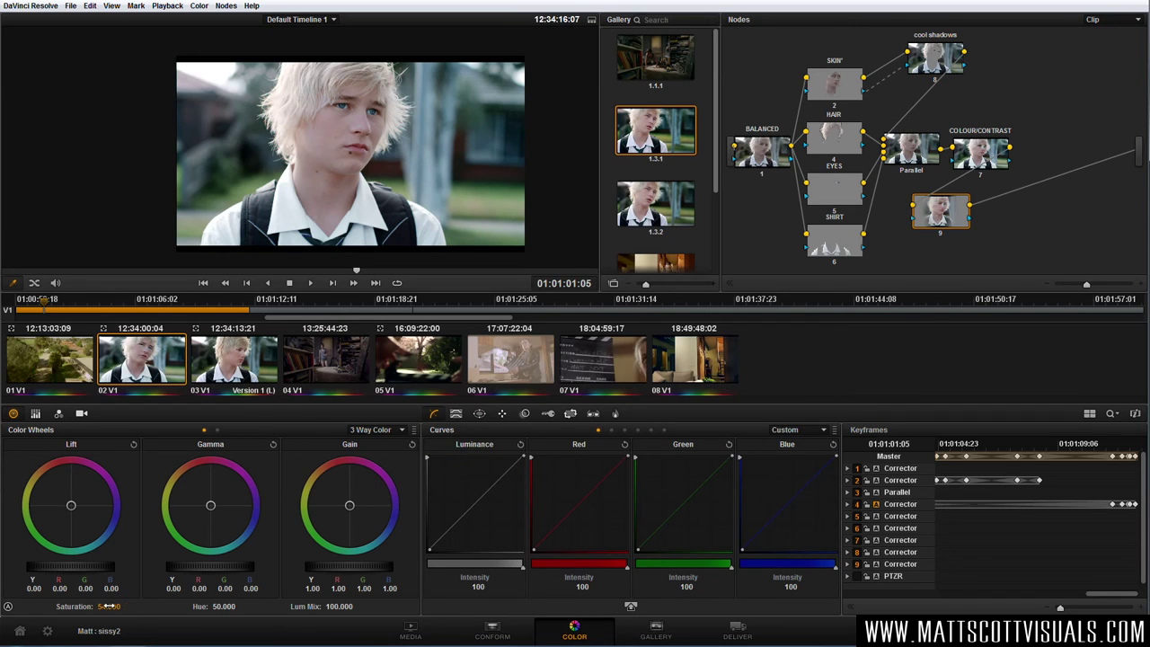
Try blurring the windowed area with a blur radius of about 0.75, resetting it between attempts
{"action": "left_click", "coordinate": [525, 414]}
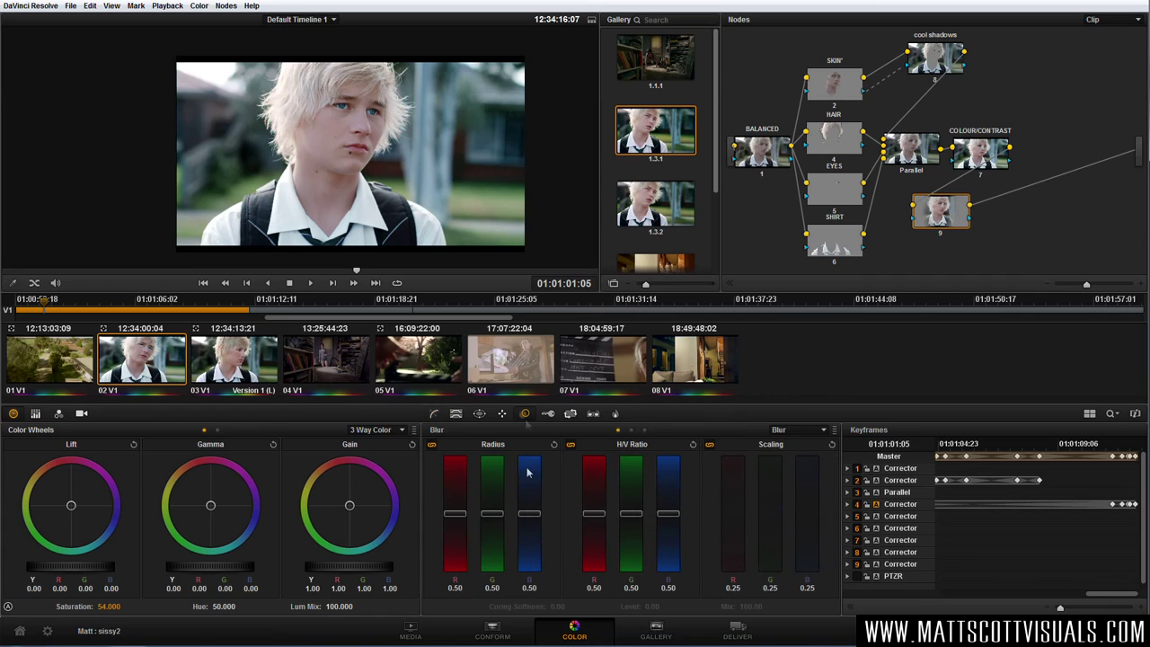
{"action": "mouse_move", "coordinate": [529, 514]}
{"action": "left_mouse_down"}
{"action": "mouse_move", "coordinate": [518, 525]}
{"action": "mouse_move", "coordinate": [518, 504]}
{"action": "mouse_move", "coordinate": [508, 515]}
{"action": "left_mouse_up"}
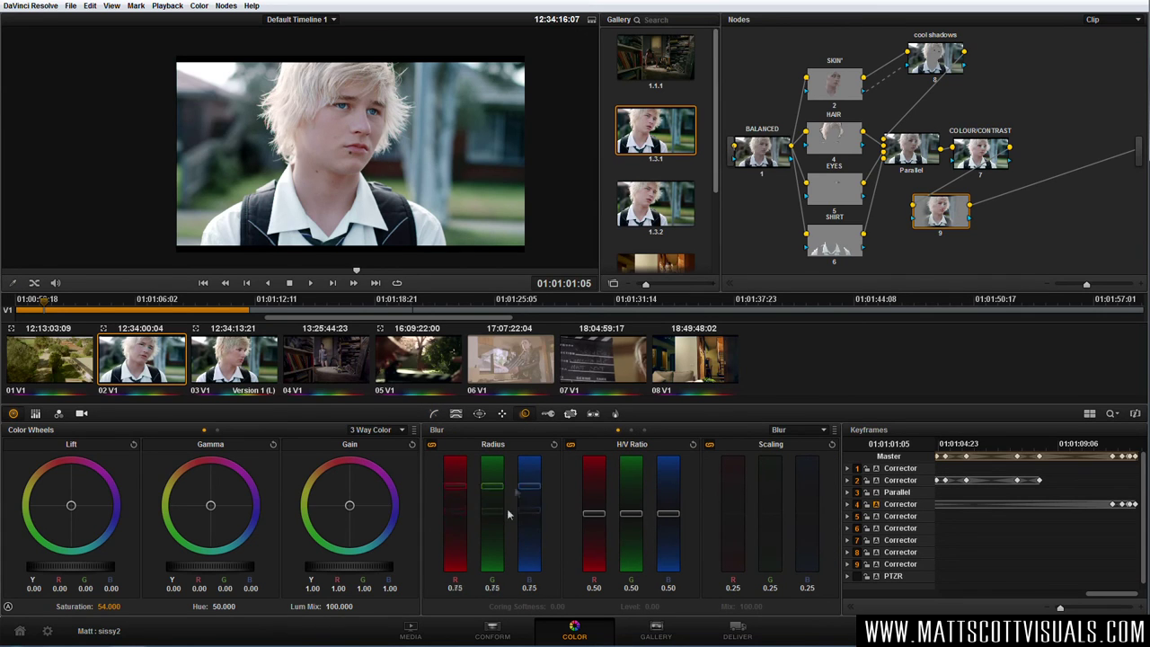
{"action": "double_click", "coordinate": [530, 517]}
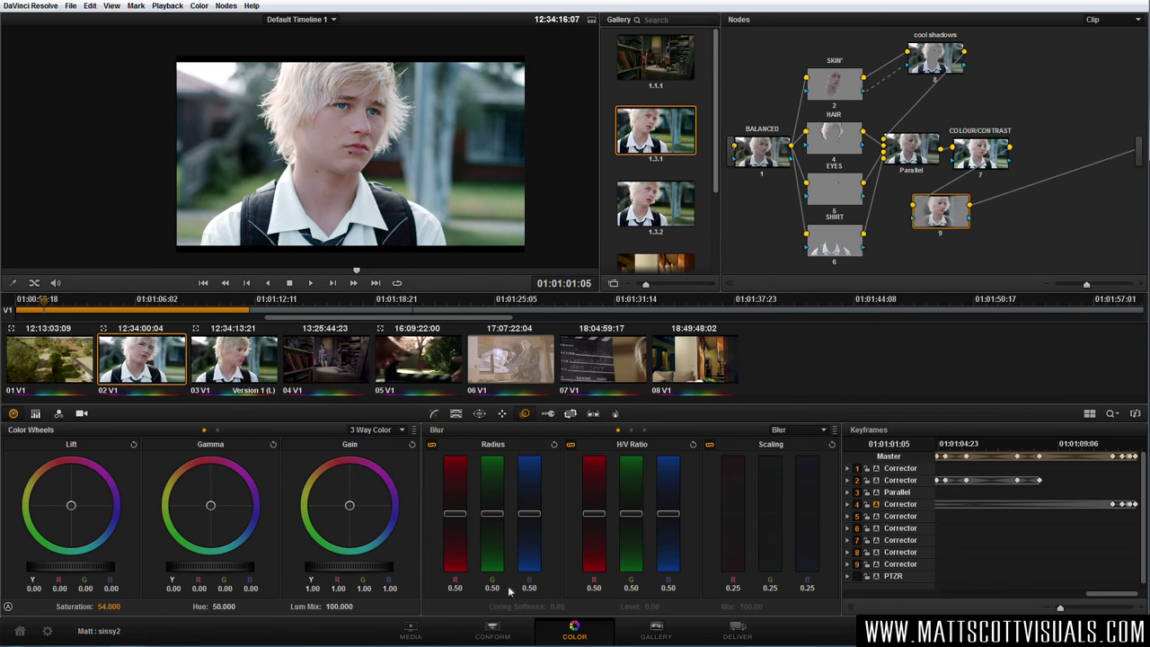
{"action": "left_click_drag", "start_coordinate": [534, 519], "coordinate": [533, 489]}
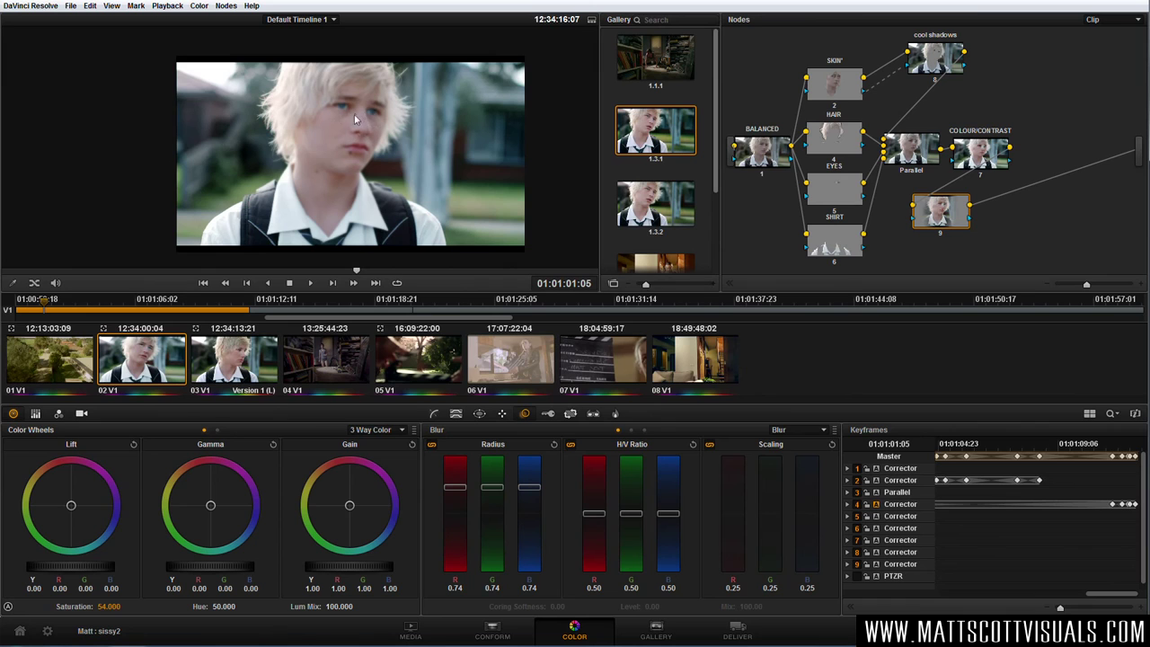
Sharpen the windowed area by setting the blur radius to 0.46 in all channels, and compare the node off and on
{"action": "left_click_drag", "start_coordinate": [530, 488], "coordinate": [529, 544]}
{"action": "scroll", "coordinate": [379, 87], "scroll_direction": "up", "scroll_amount": 2}
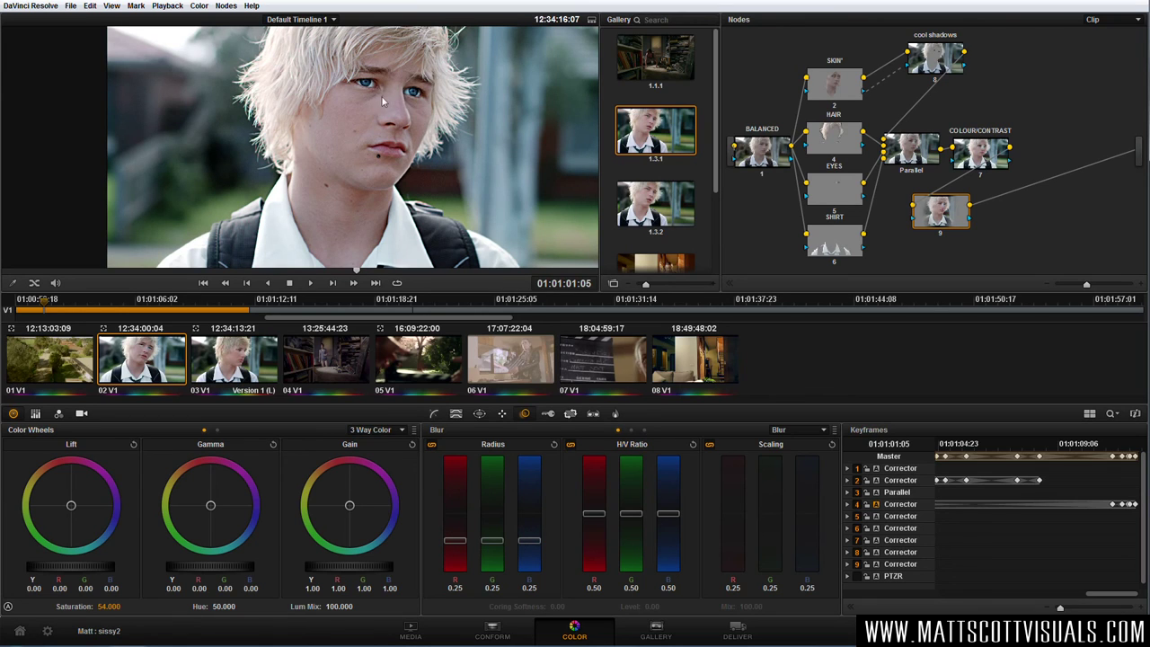
{"action": "left_click_drag", "start_coordinate": [529, 544], "coordinate": [539, 521]}
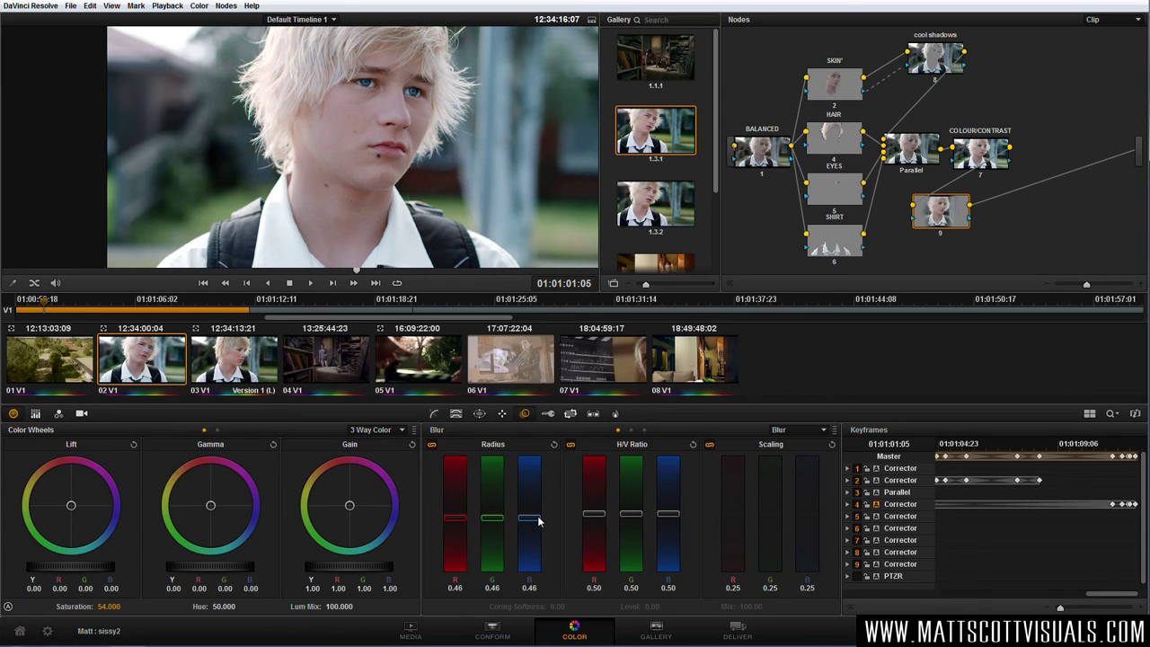
{"action": "scroll", "coordinate": [395, 171], "scroll_direction": "down", "scroll_amount": 2}
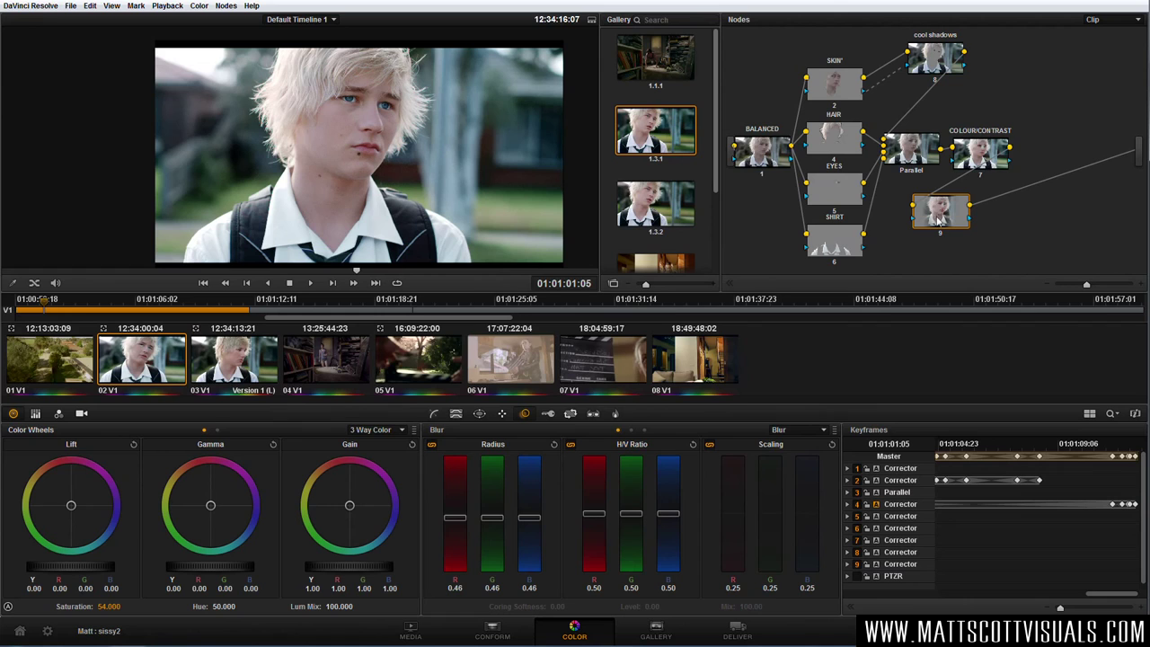
{"action": "key", "text": "ctrl+d"}
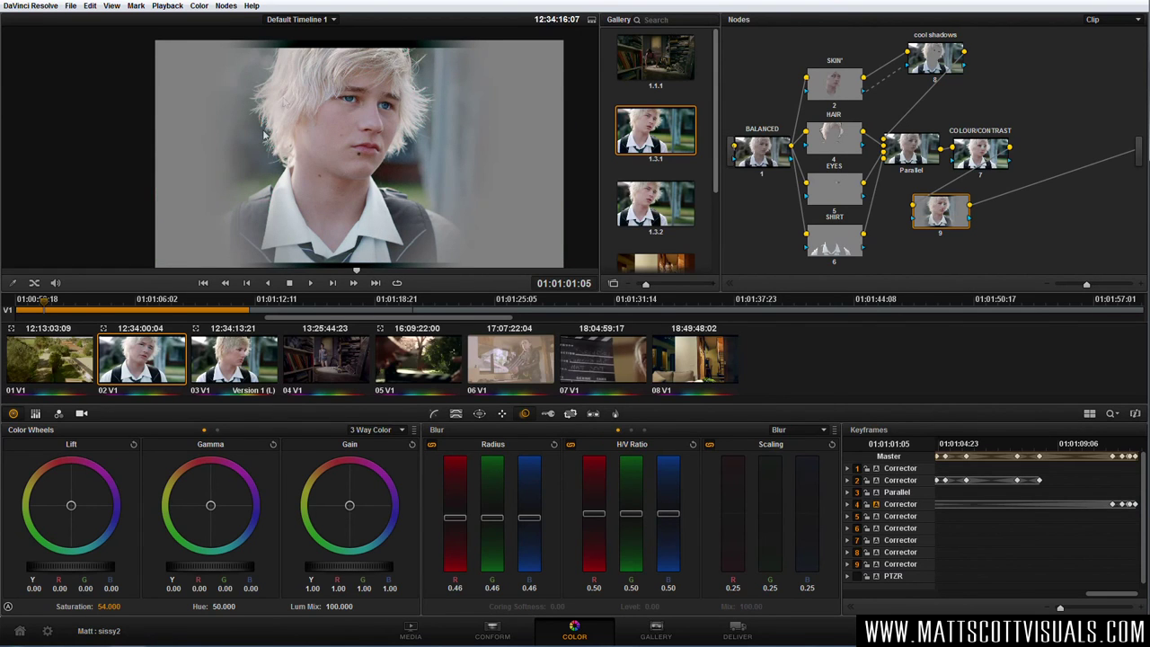
{"action": "key", "text": "ctrl+d"}
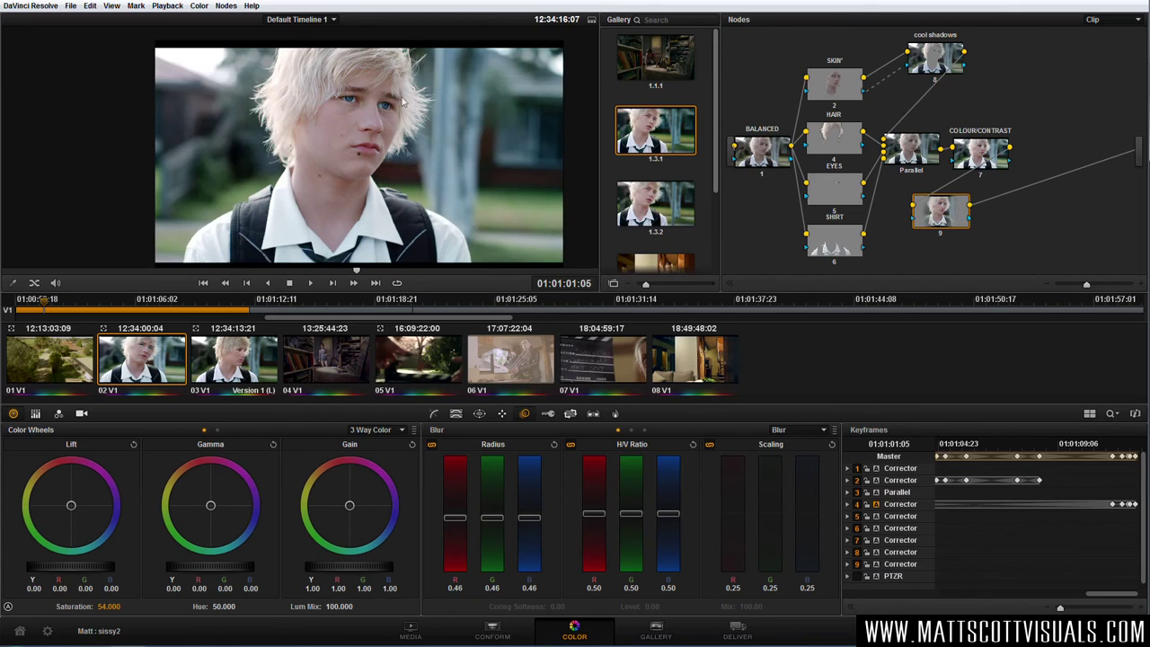
Add an outside node beside the windowed node and darken it slightly by lowering the luminance curve's midpoint
{"action": "right_click", "coordinate": [951, 217]}
{"action": "left_click", "coordinate": [992, 233]}
{"action": "left_click_drag", "start_coordinate": [997, 232], "coordinate": [1003, 235]}
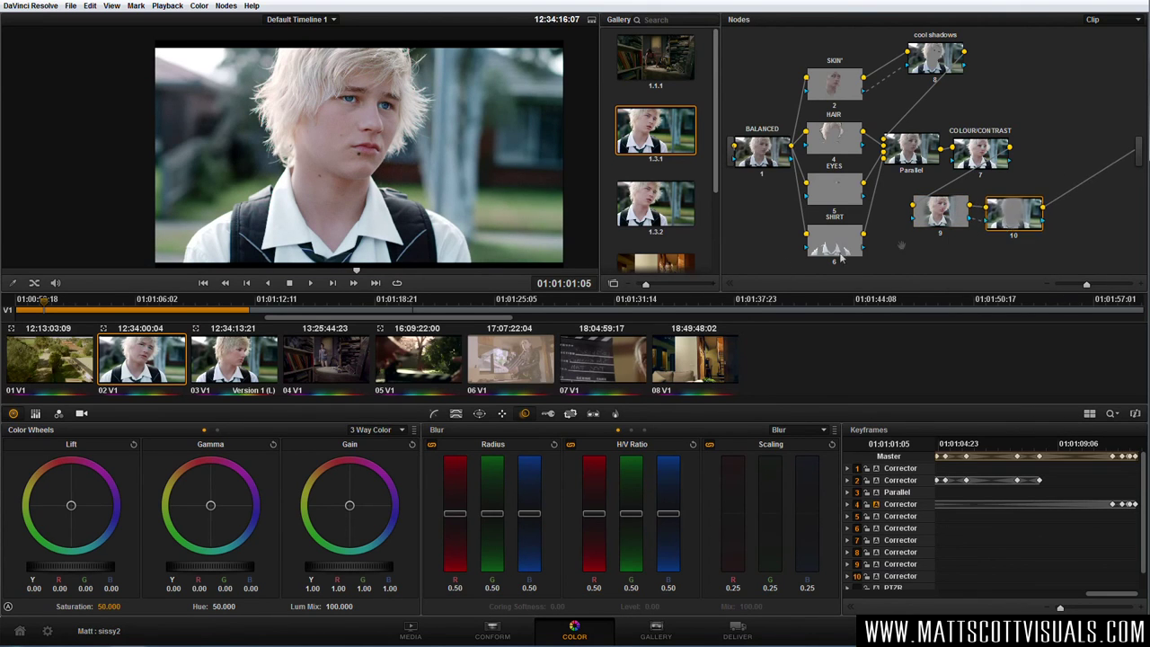
{"action": "left_click", "coordinate": [433, 415]}
{"action": "left_click_drag", "start_coordinate": [455, 530], "coordinate": [477, 519]}
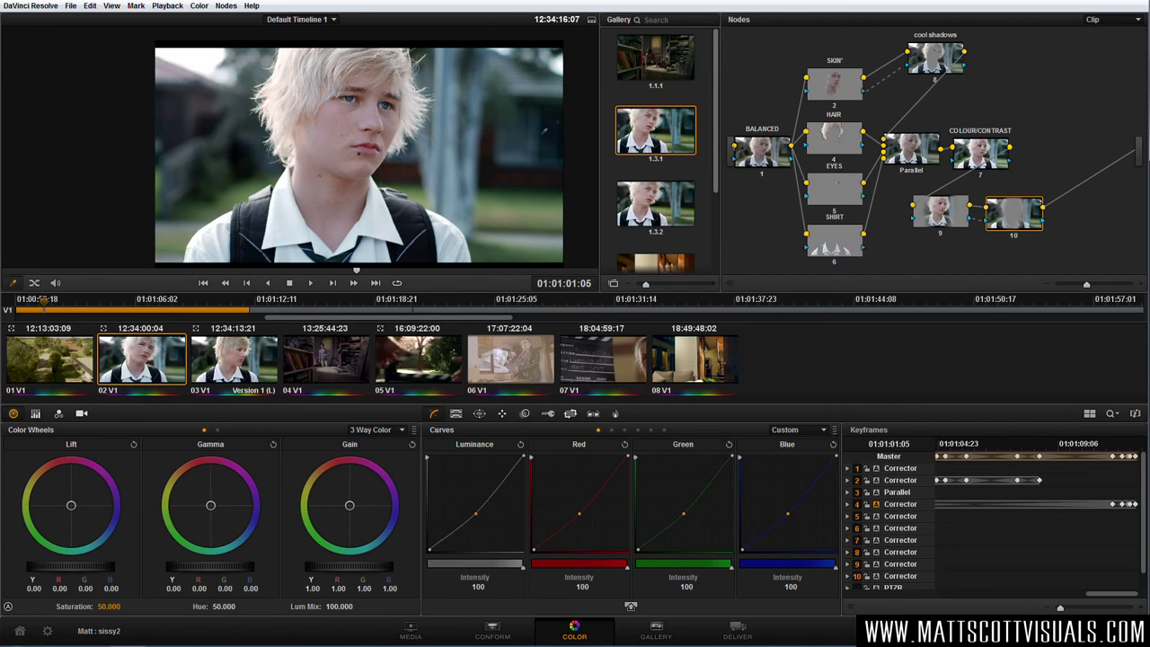
Soften the area outside the window with a blur radius of 0.52 red, 0.52 green and 0.53 blue
{"action": "left_click", "coordinate": [525, 414]}
{"action": "left_click_drag", "start_coordinate": [529, 517], "coordinate": [530, 515]}
{"action": "left_click_drag", "start_coordinate": [534, 514], "coordinate": [534, 514]}
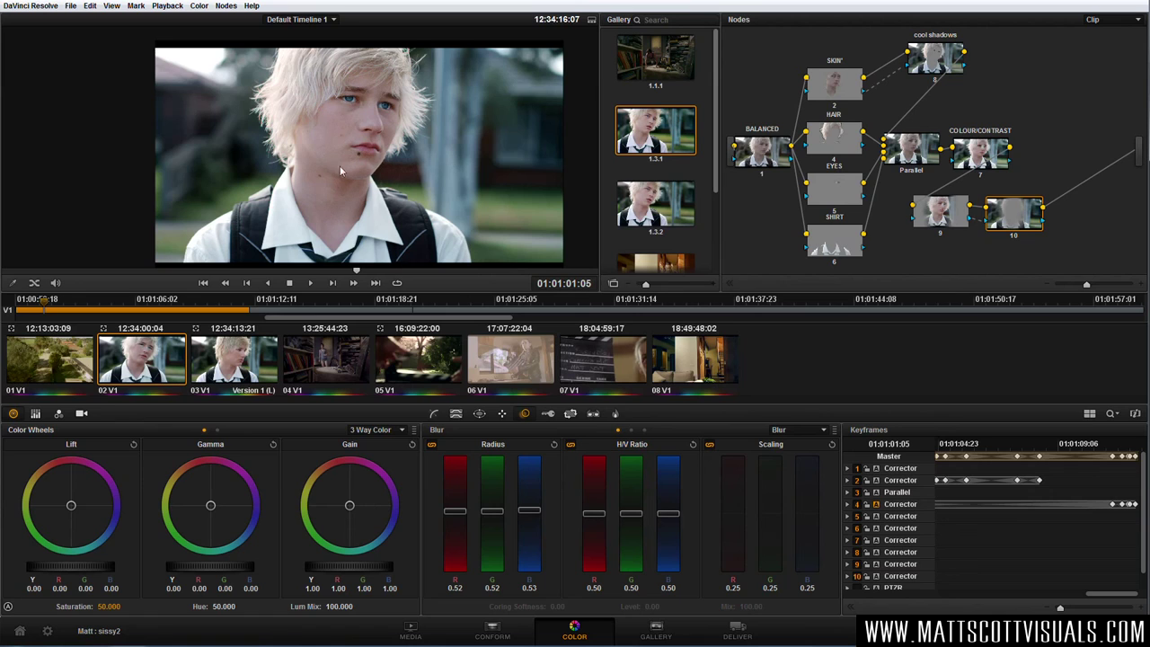
Track node 9's circular window forward through part of the clip, stop the tracking, and go back to an earlier tracked frame
{"action": "left_click", "coordinate": [945, 217]}
{"action": "left_click", "coordinate": [479, 413]}
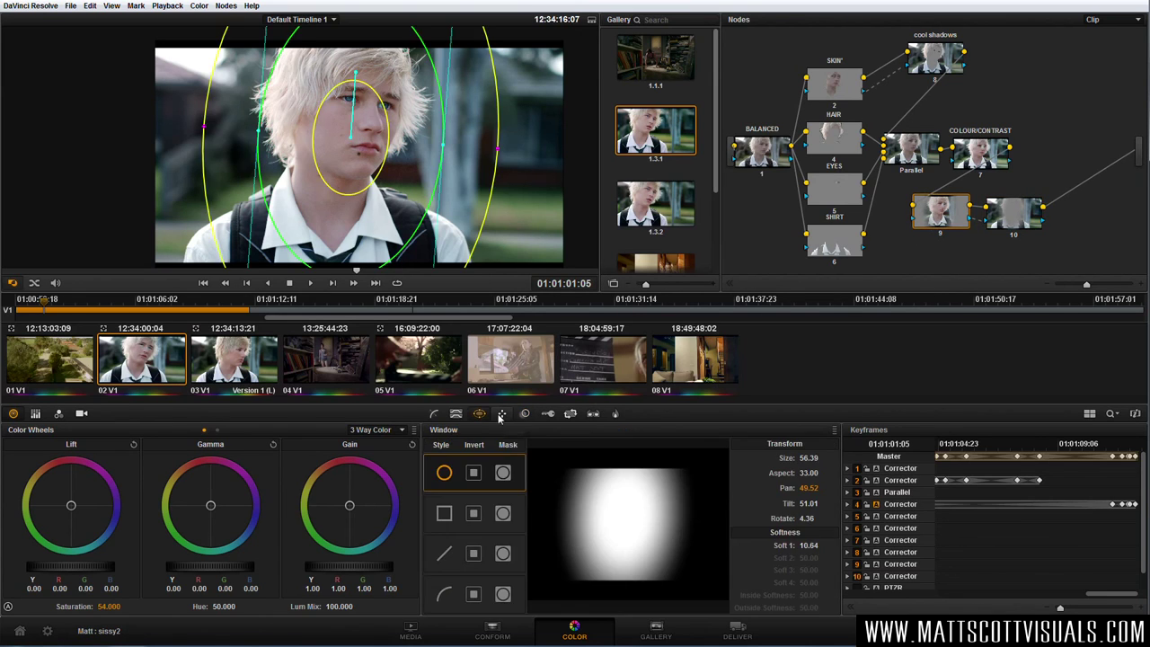
{"action": "left_click", "coordinate": [503, 415]}
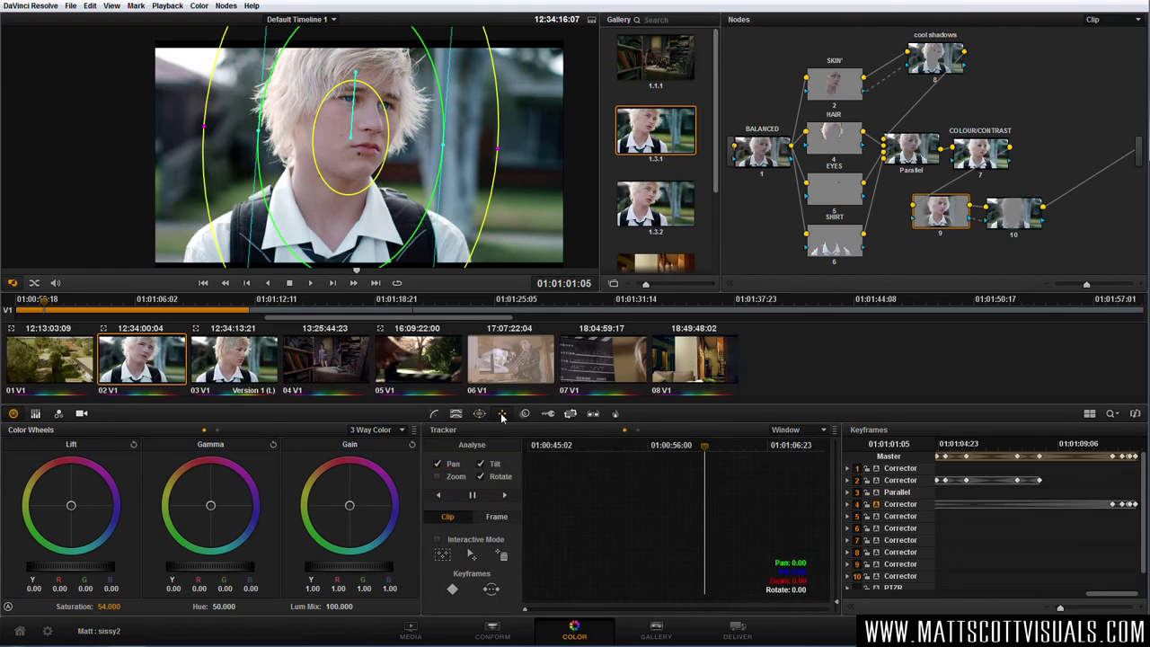
{"action": "left_click", "coordinate": [508, 497]}
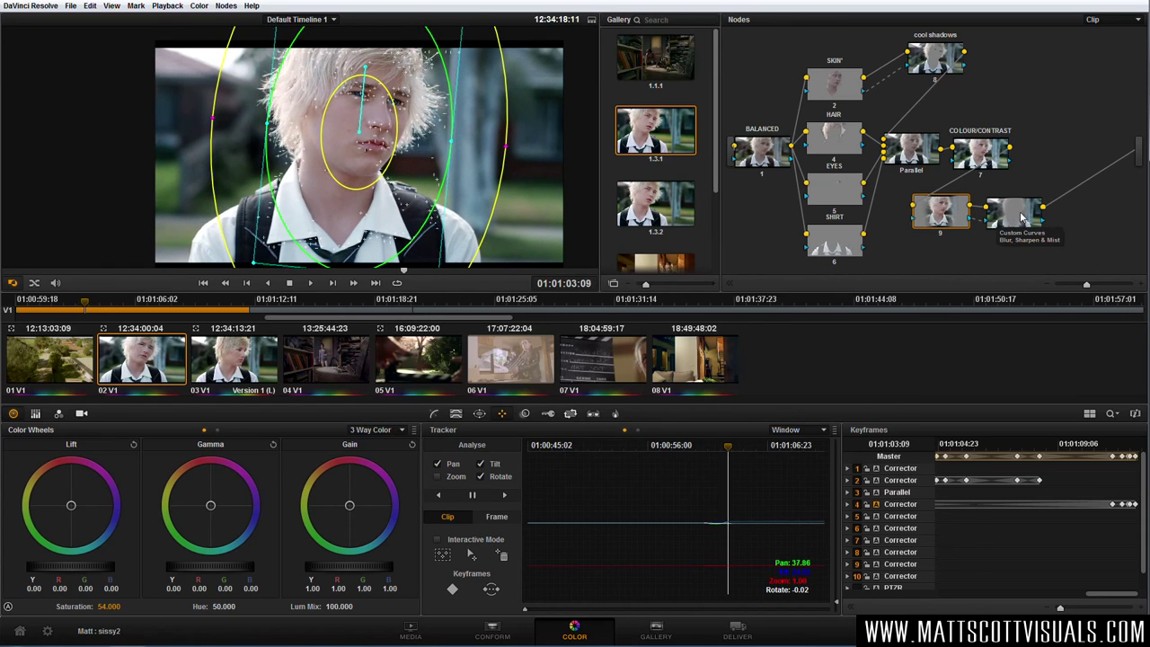
{"action": "left_click", "coordinate": [474, 497]}
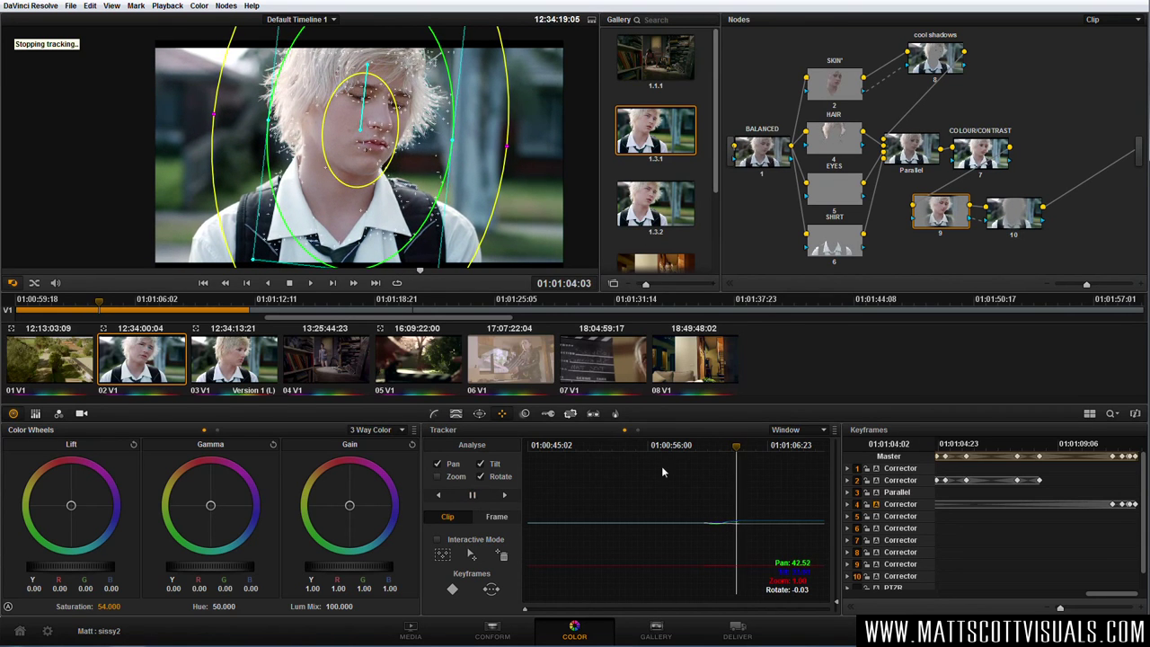
{"action": "left_click", "coordinate": [724, 447]}
Hide the window outline and rearrange nodes 9 and 10 side by side beneath the COLOUR/CONTRAST node
{"action": "left_click", "coordinate": [435, 414]}
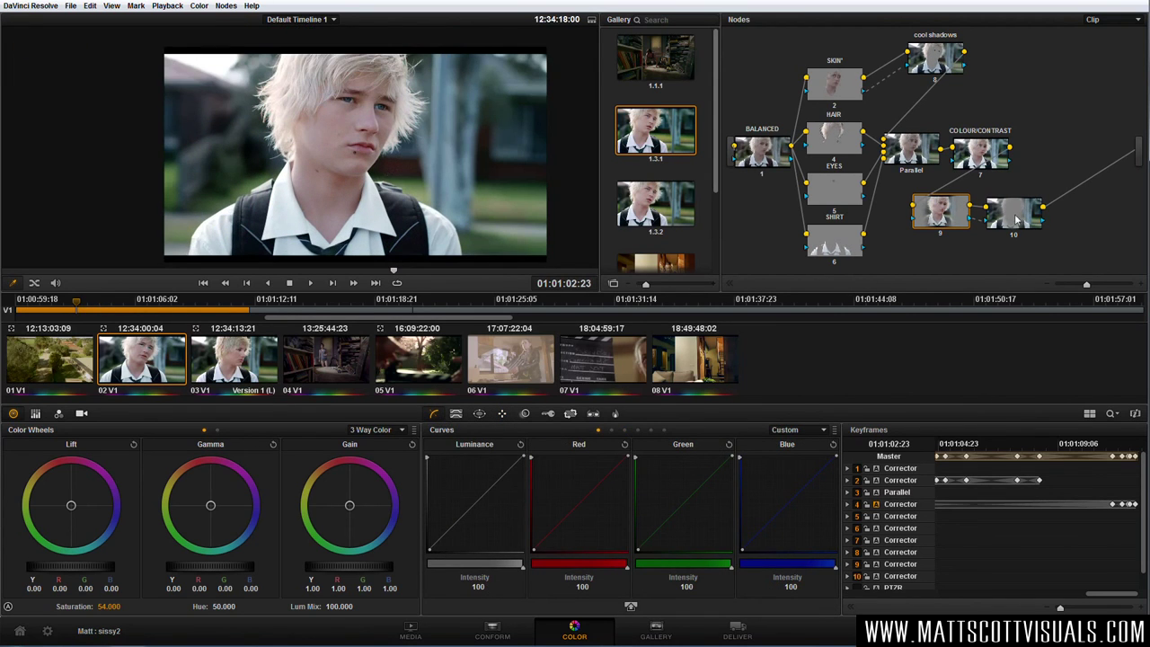
{"action": "left_click_drag", "start_coordinate": [1014, 217], "coordinate": [1070, 221]}
{"action": "left_click_drag", "start_coordinate": [962, 222], "coordinate": [1009, 240]}
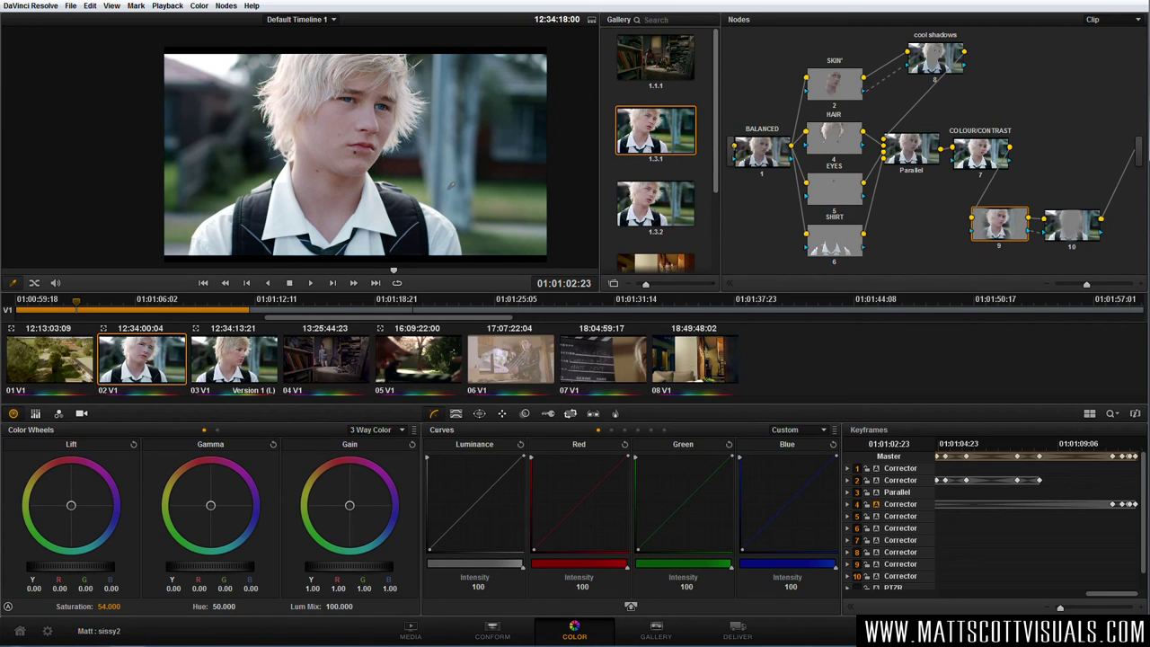
Compare the full grade with the ungraded image by bypassing and re-enabling all nodes twice
{"action": "left_click", "coordinate": [457, 413]}
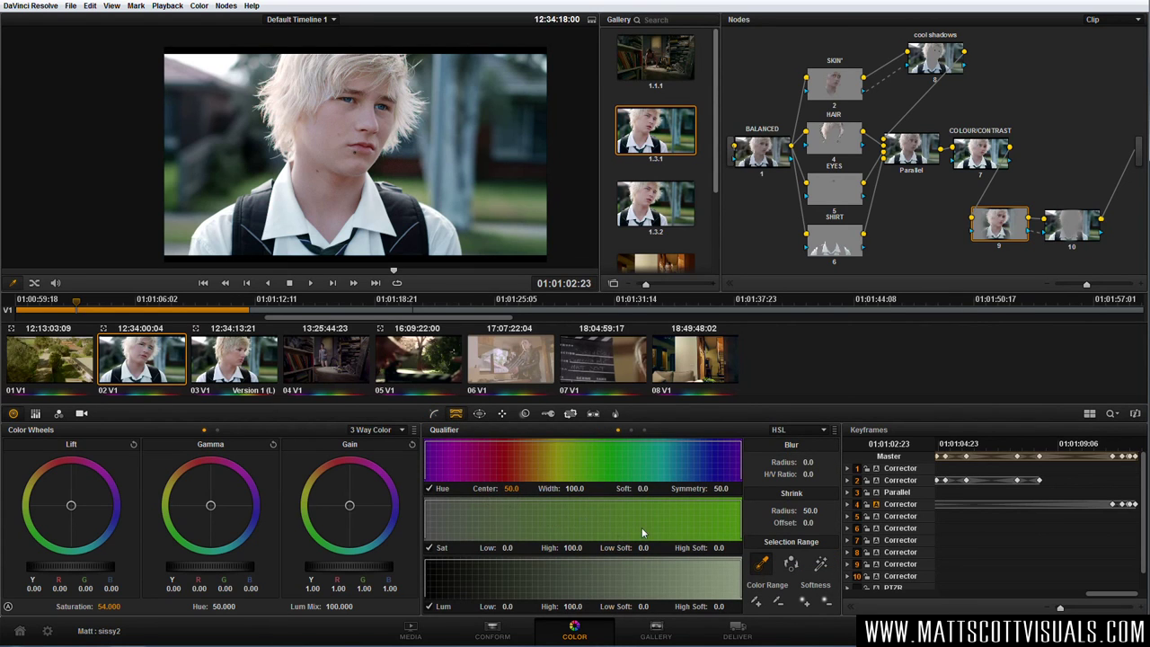
{"action": "mouse_move", "coordinate": [845, 162]}
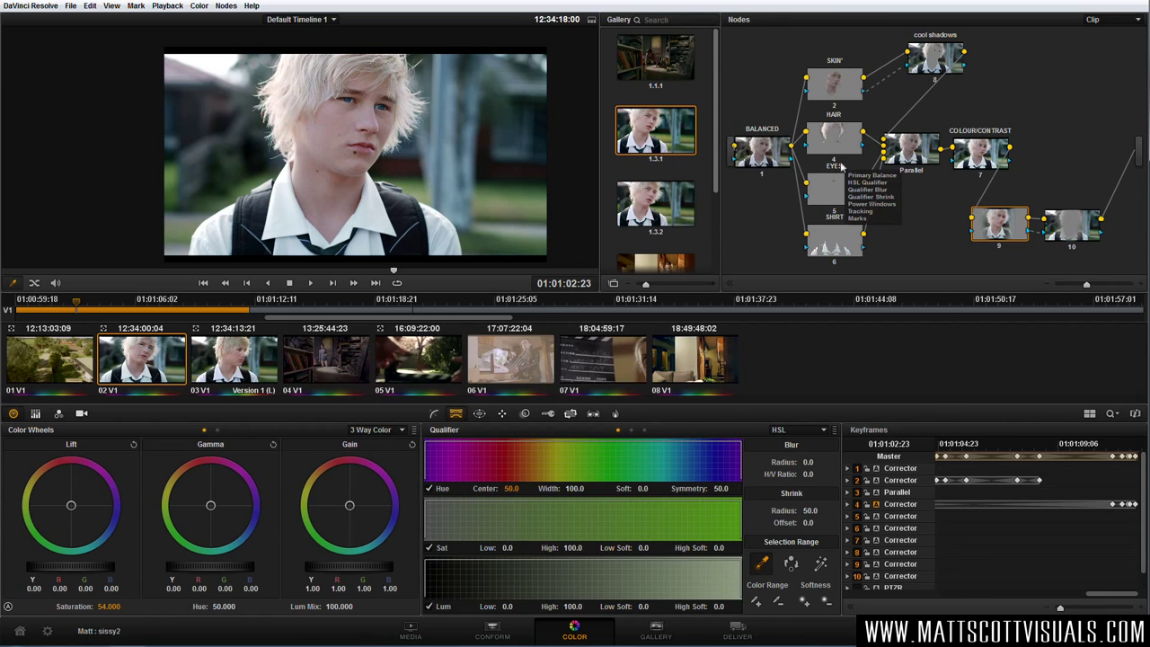
{"action": "key", "text": "alt+d"}
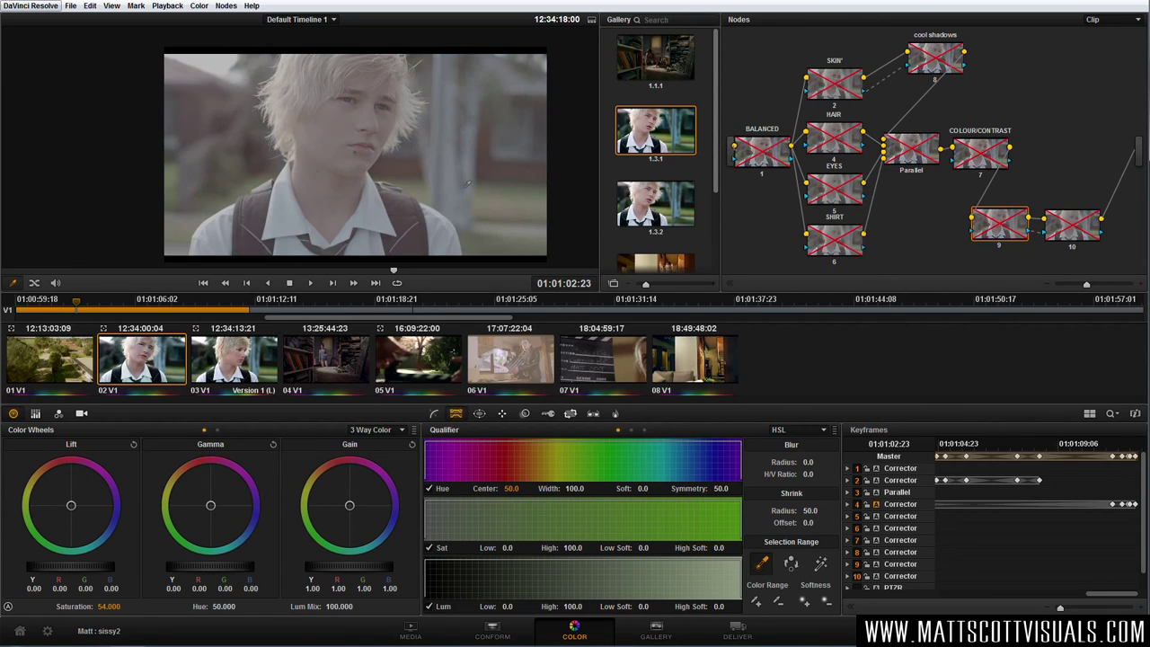
{"action": "key", "text": "alt+d"}
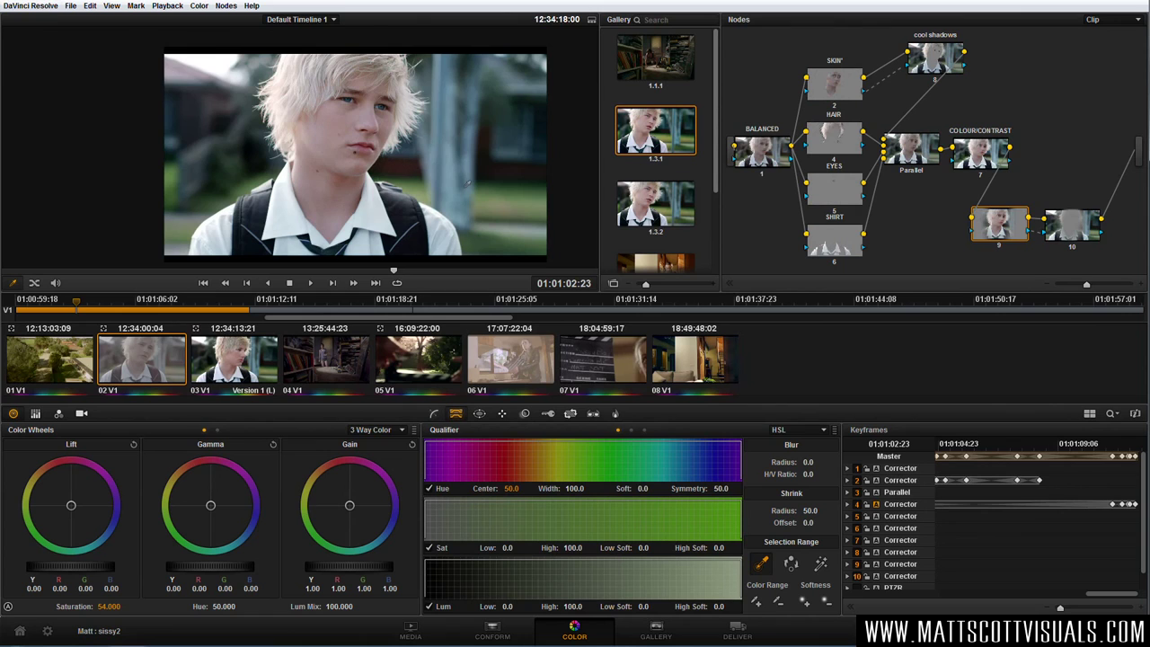
{"action": "key", "text": "alt+d"}
{"action": "key", "text": "alt+d"}
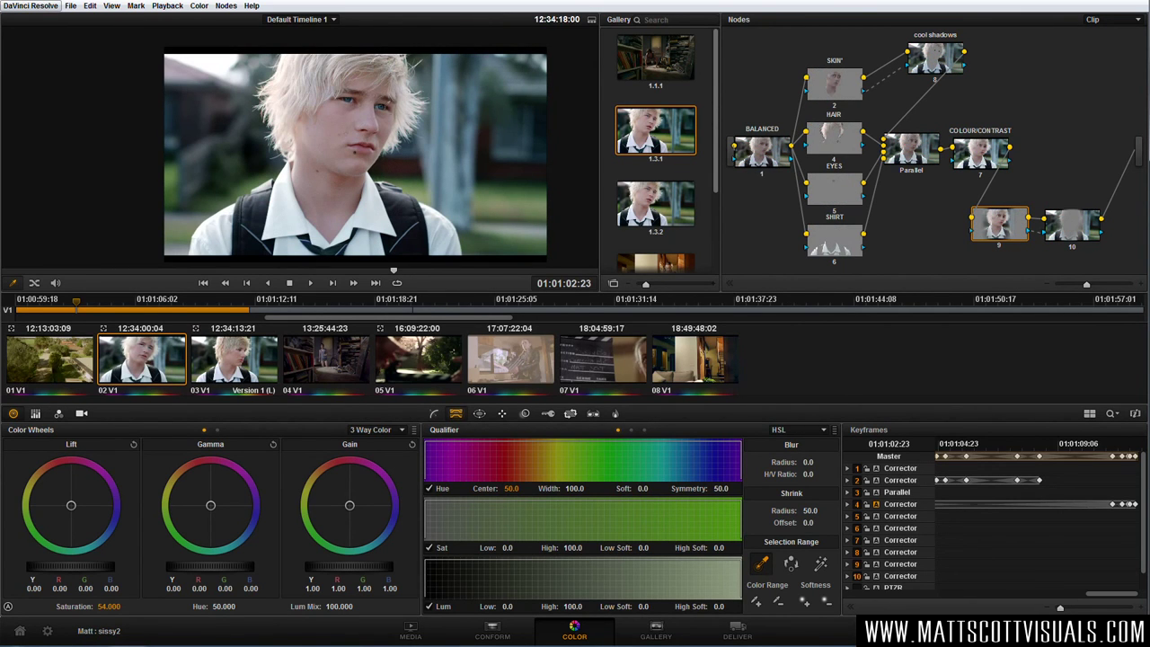
Reduce the size of node 9's circular window around the boy and raise the node's overall gain
{"action": "left_click", "coordinate": [989, 235]}
{"action": "left_click", "coordinate": [481, 414]}
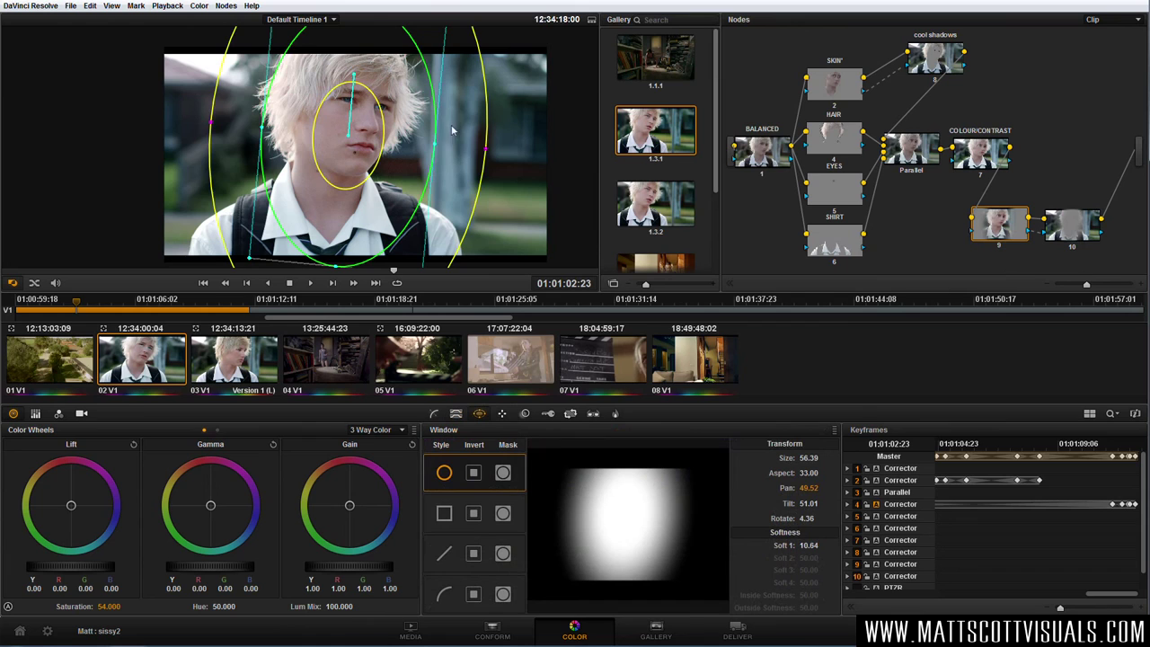
{"action": "left_click_drag", "start_coordinate": [440, 152], "coordinate": [388, 210]}
{"action": "left_click_drag", "start_coordinate": [341, 272], "coordinate": [339, 255]}
{"action": "left_click_drag", "start_coordinate": [341, 570], "coordinate": [384, 572]}
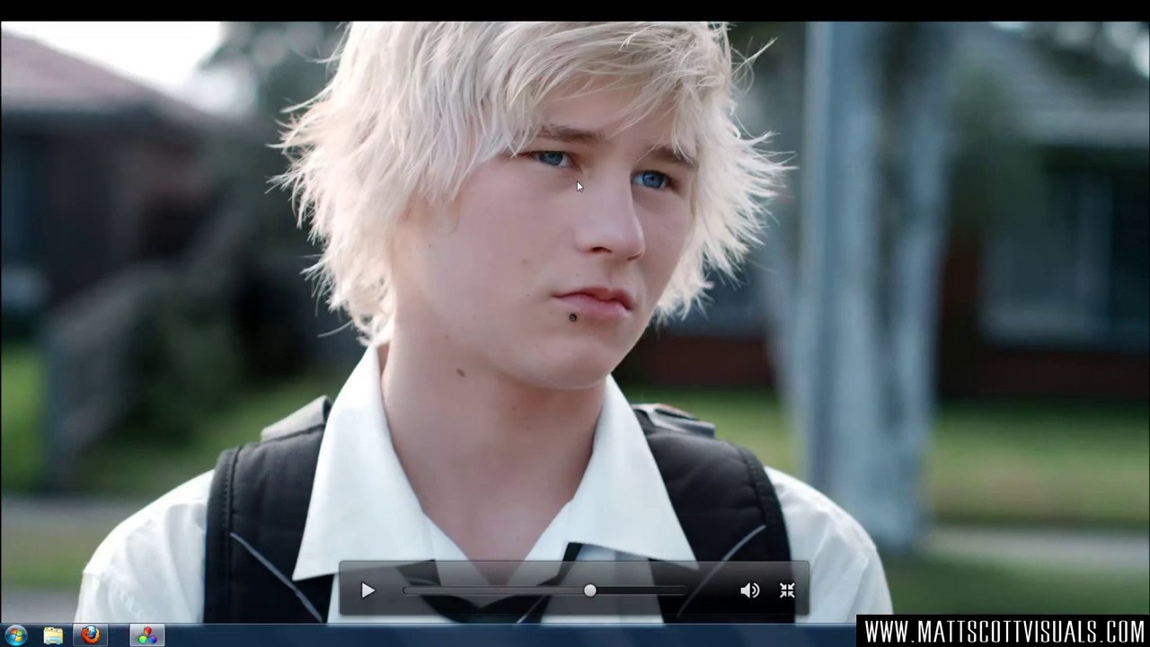
Leave the full-screen clip, switch to Facebook in Firefox, search for "sissy boy (short film)" and open the film's page
{"action": "key", "text": "Escape"}
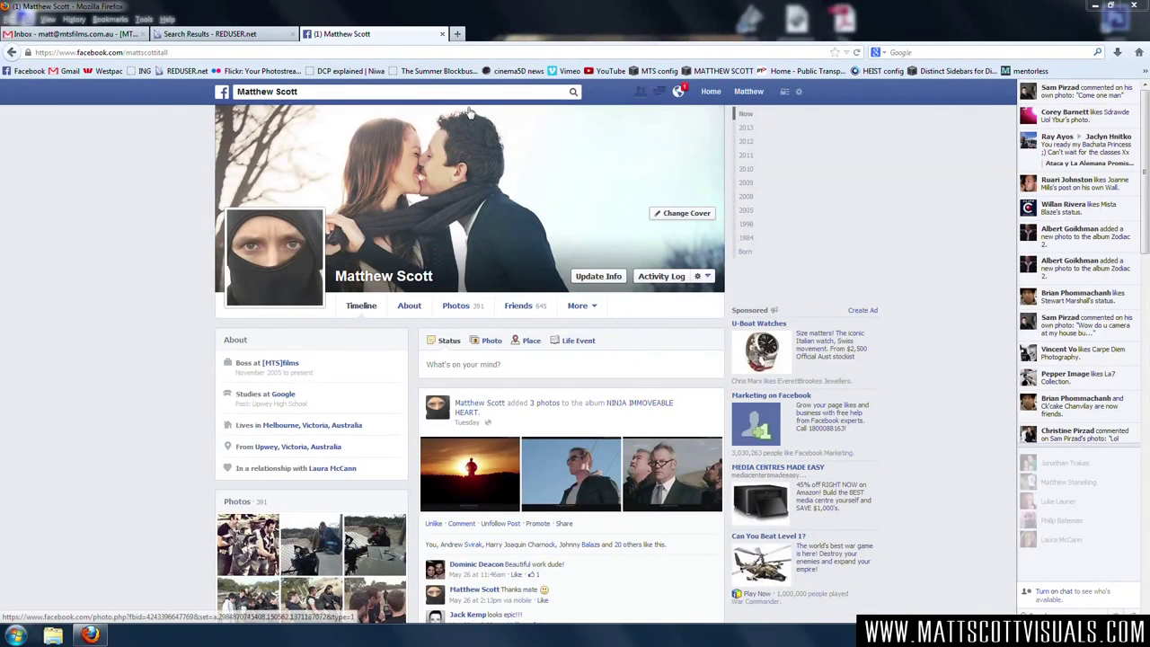
{"action": "left_click", "coordinate": [468, 112]}
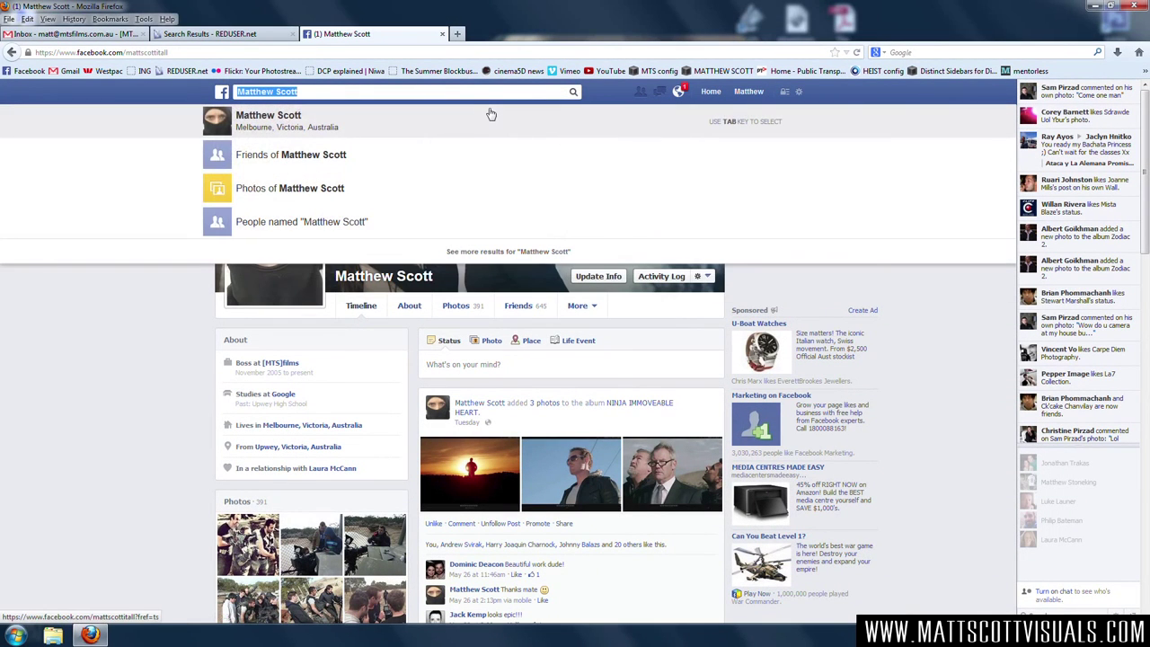
{"action": "type", "text": "sissy boy"}
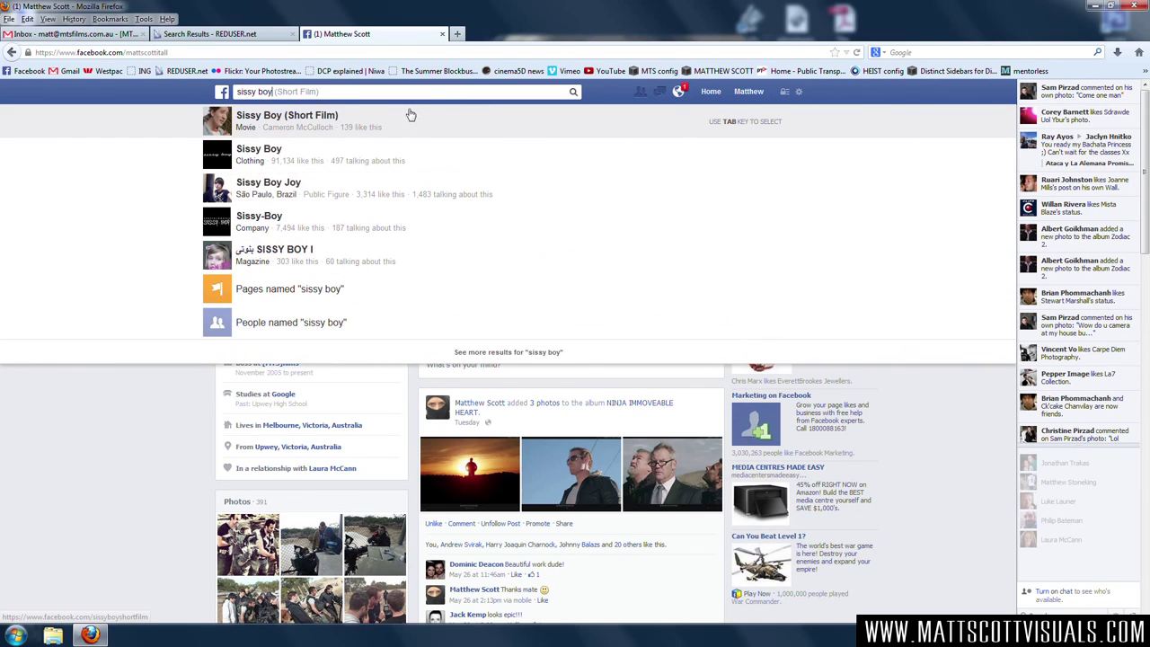
{"action": "type", "text": " (shor"}
{"action": "type", "text": "t film_+"}
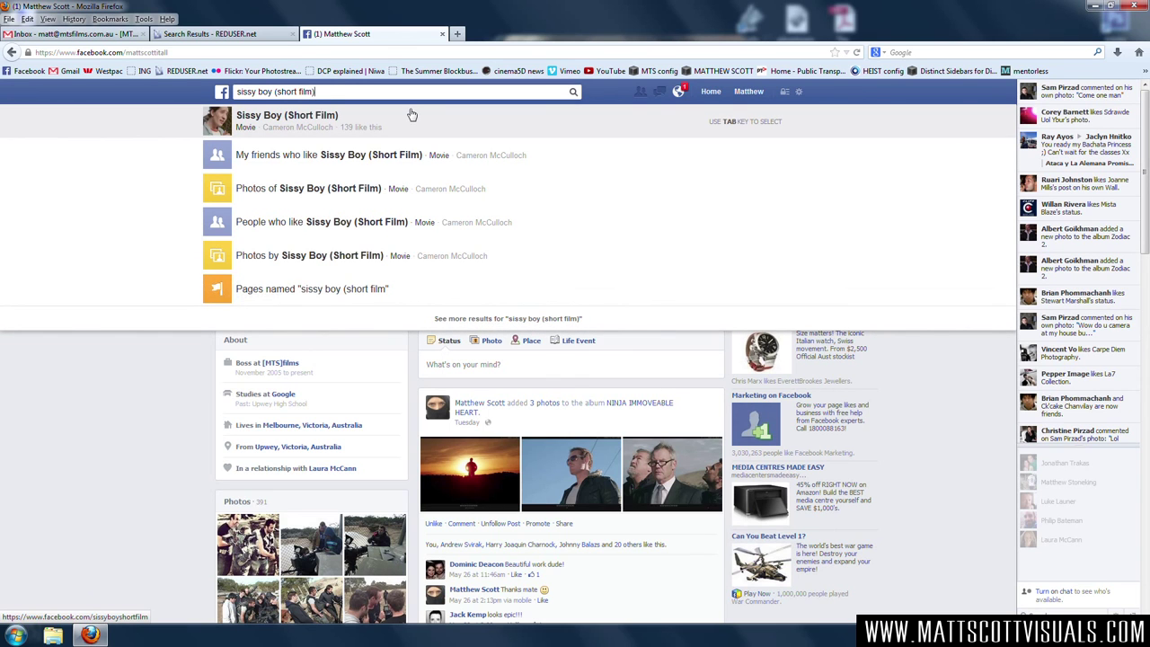
{"action": "left_click", "coordinate": [411, 116]}
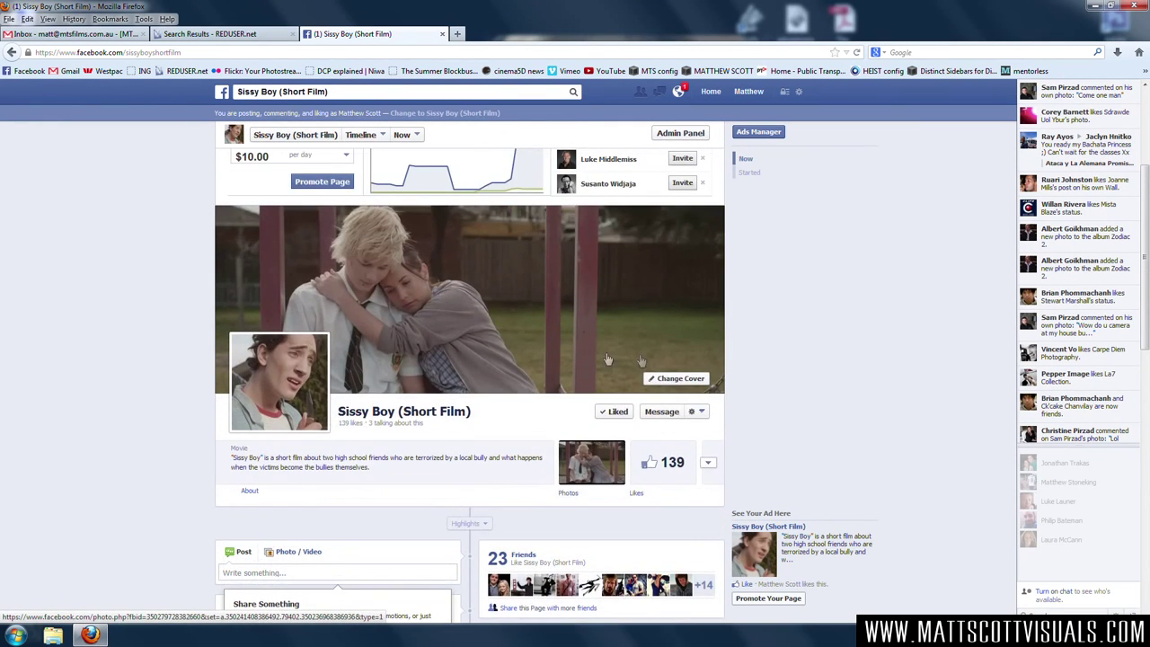
Look over the short film's Facebook page, from the cover photo and description down to the timeline posts
{"action": "scroll", "coordinate": [421, 288], "scroll_direction": "up", "scroll_amount": 3}
{"action": "scroll", "coordinate": [505, 480], "scroll_direction": "down", "scroll_amount": 3}
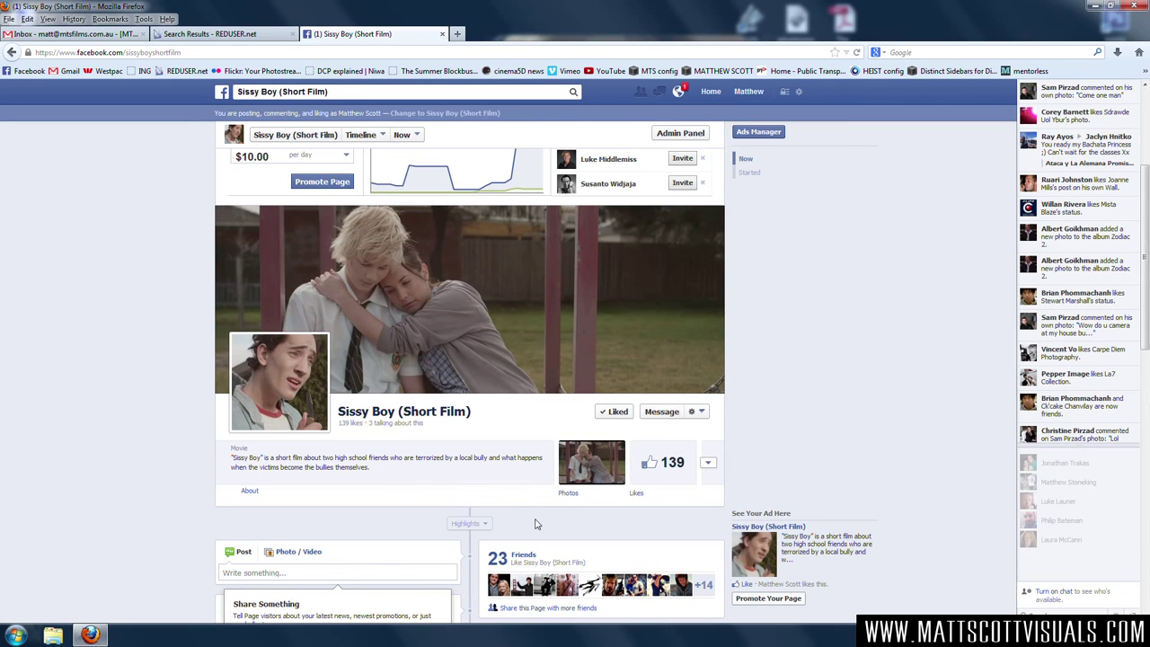
{"action": "scroll", "coordinate": [536, 524], "scroll_direction": "down", "scroll_amount": 7}
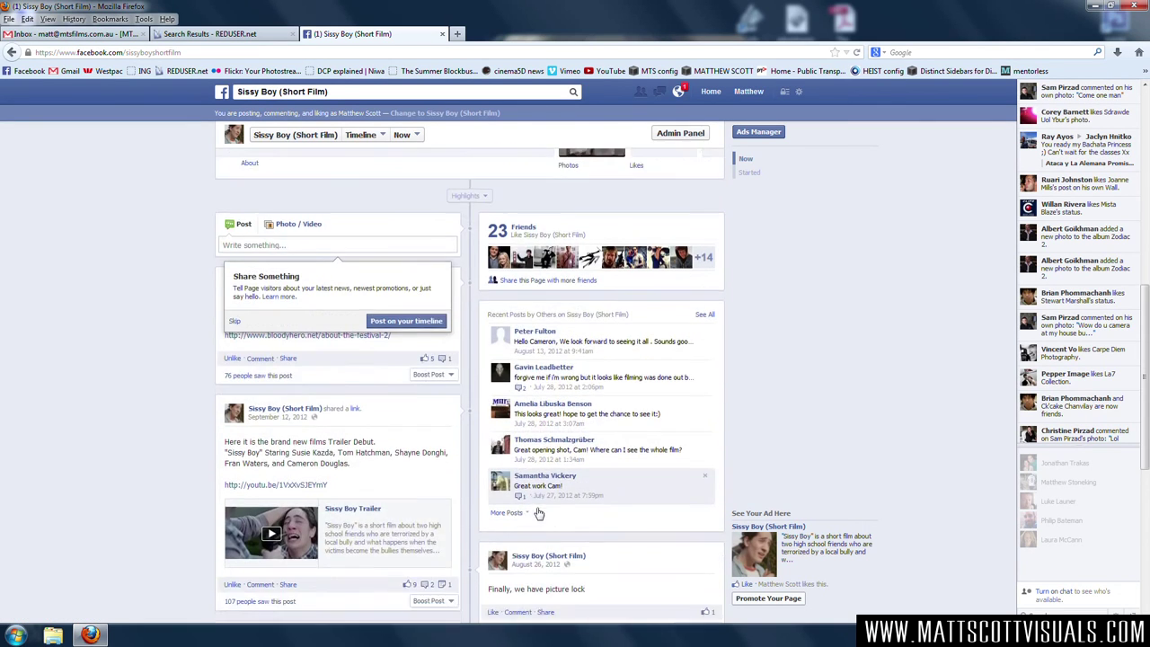
{"action": "scroll", "coordinate": [537, 508], "scroll_direction": "down", "scroll_amount": 3}
{"action": "scroll", "coordinate": [539, 509], "scroll_direction": "up", "scroll_amount": 10}
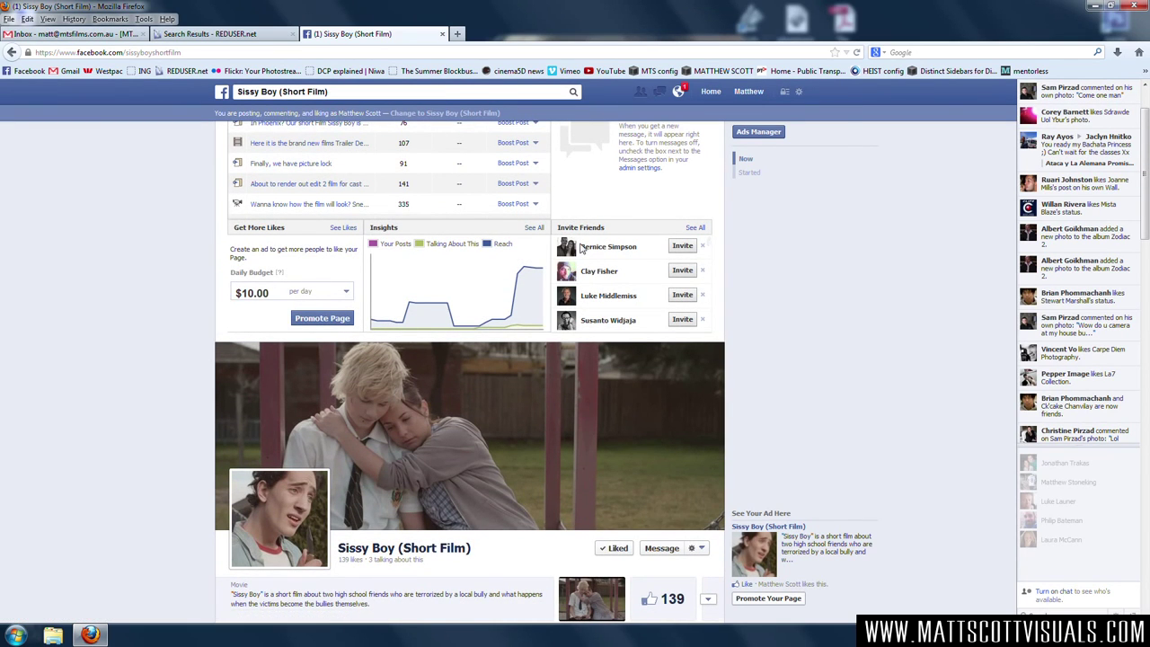
{"action": "scroll", "coordinate": [582, 249], "scroll_direction": "up", "scroll_amount": 1}
Search Facebook for the "THE NINJA MOVIES" group and open its page
{"action": "left_click", "coordinate": [341, 90]}
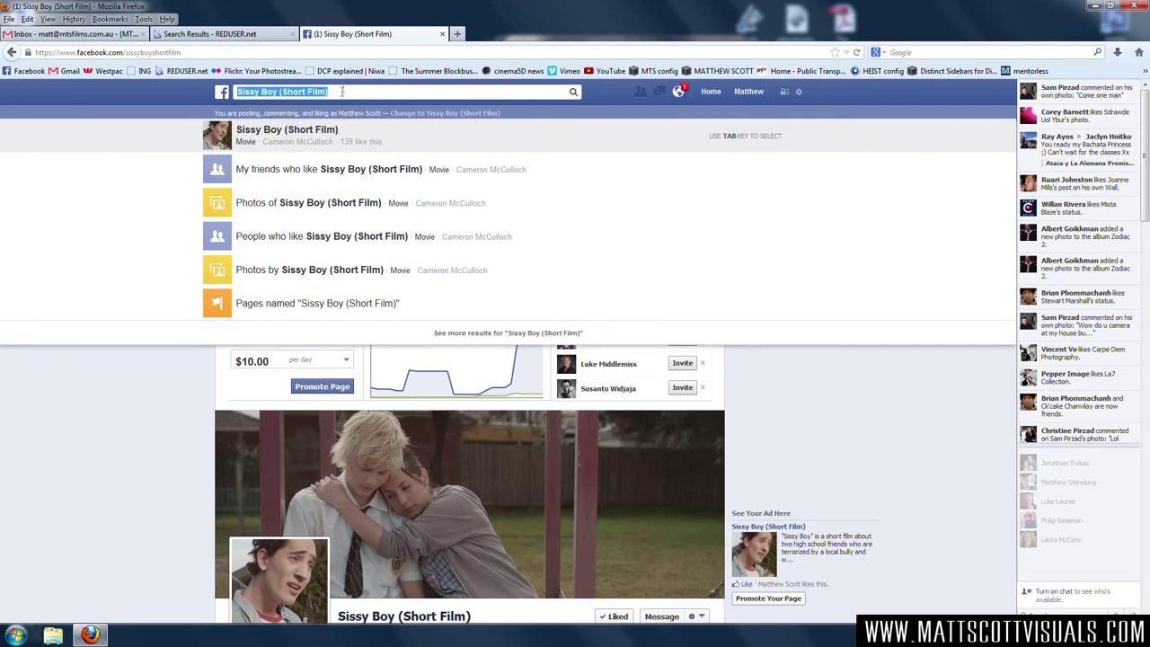
{"action": "type", "text": "THE NINJA "}
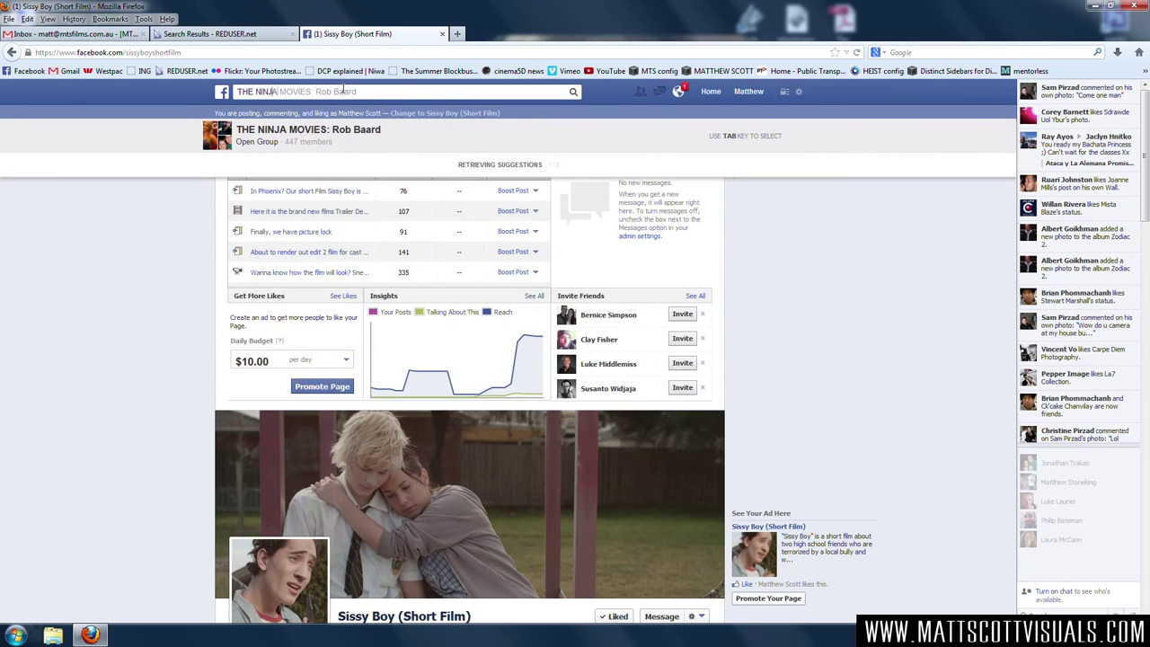
{"action": "type", "text": "MOVIES: "}
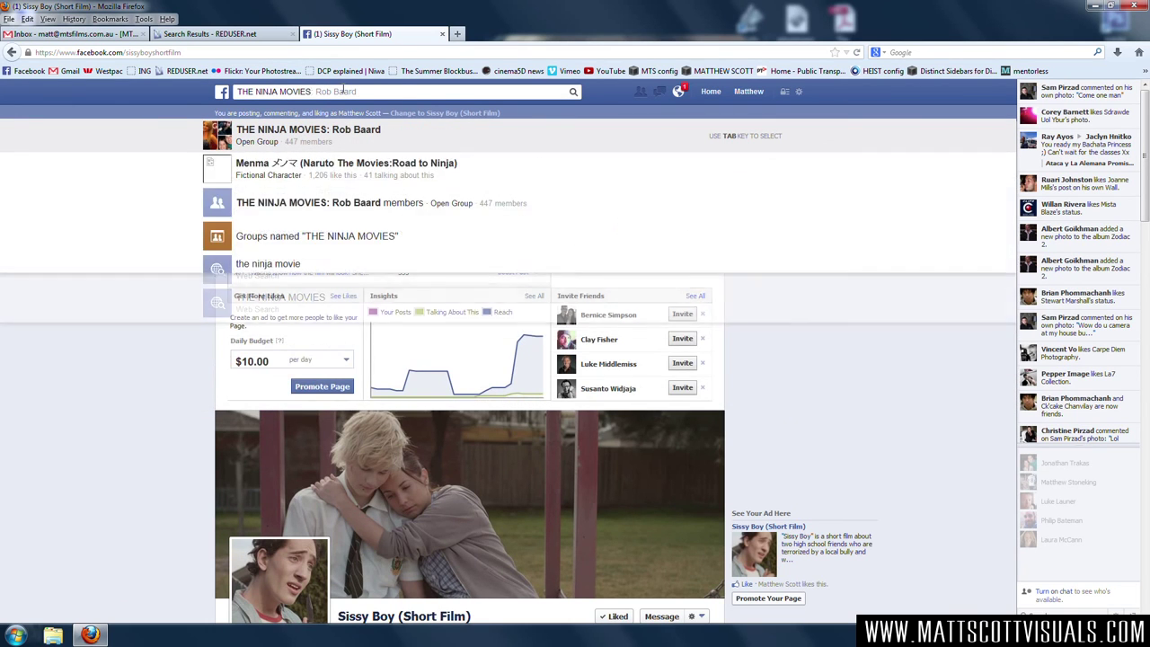
{"action": "type", "text": "Rob "}
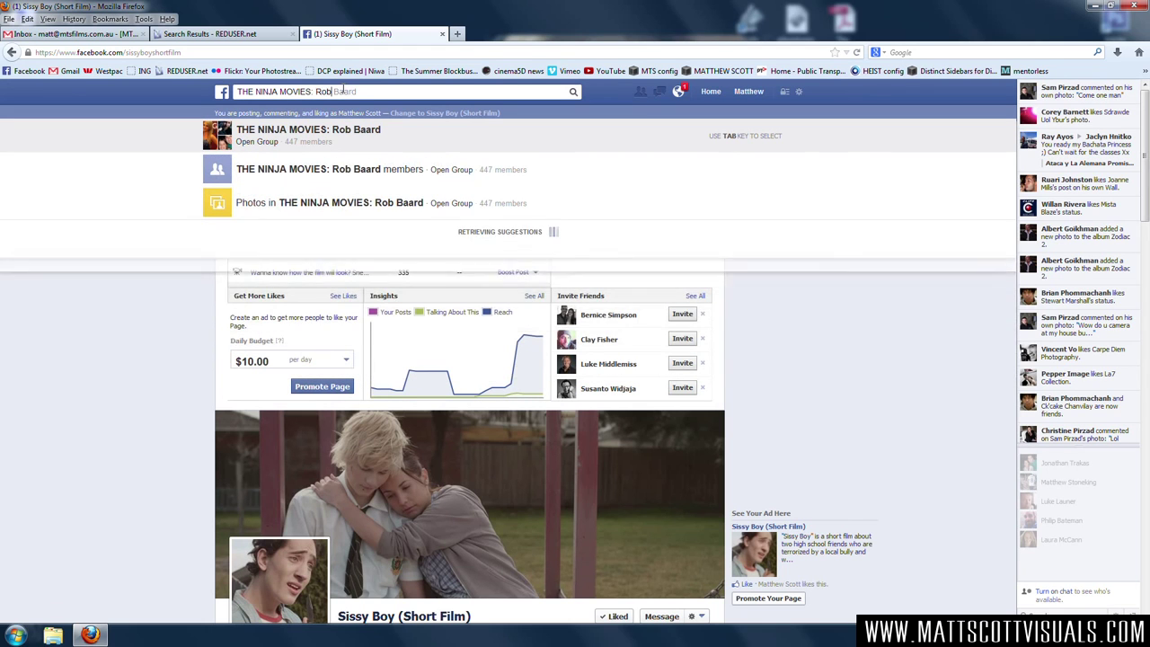
{"action": "type", "text": "Baard"}
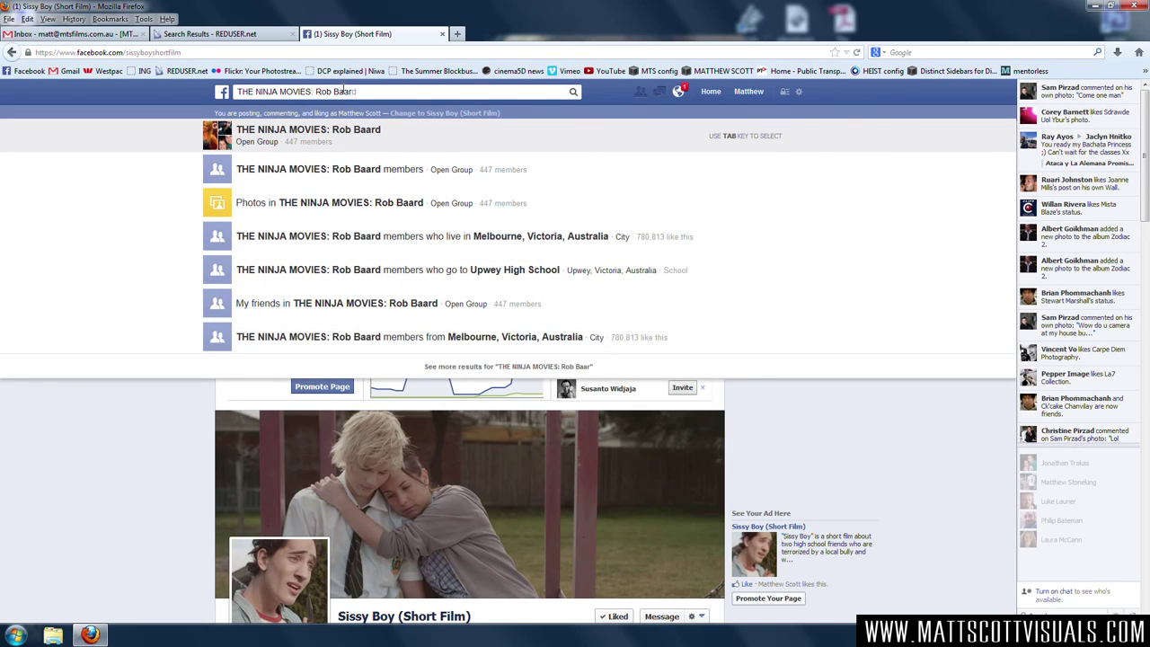
{"action": "key", "text": "Return"}
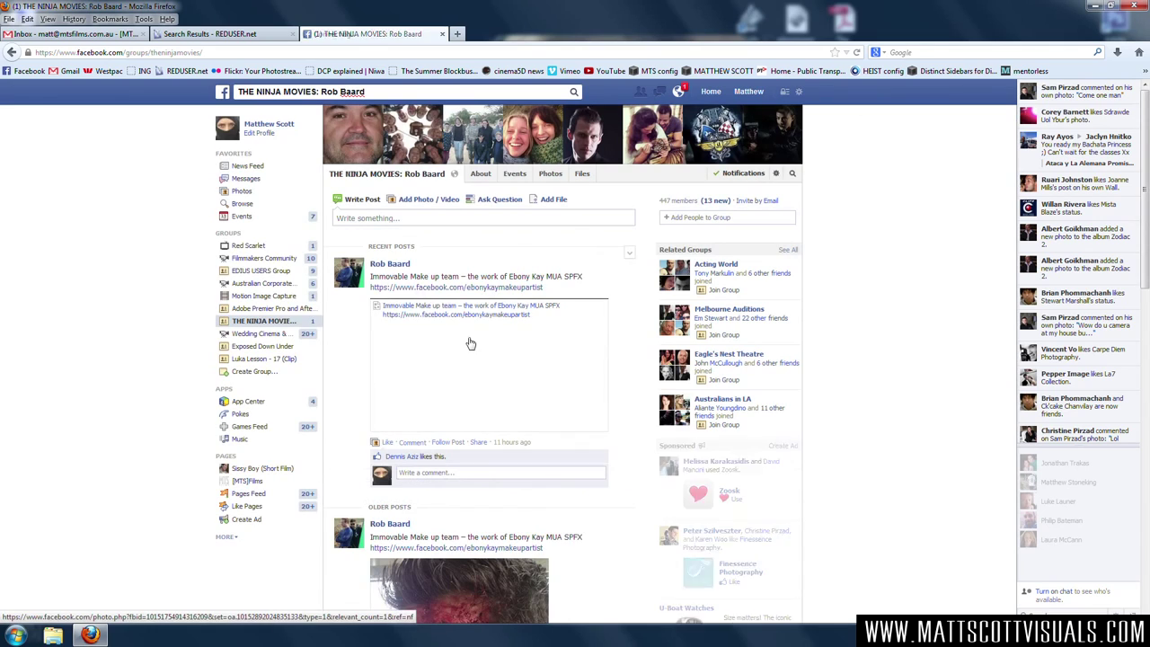
Browse the "THE NINJA MOVIES" group's feed, examining the recent posts and on-set photos
{"action": "scroll", "coordinate": [586, 410], "scroll_direction": "down", "scroll_amount": 5}
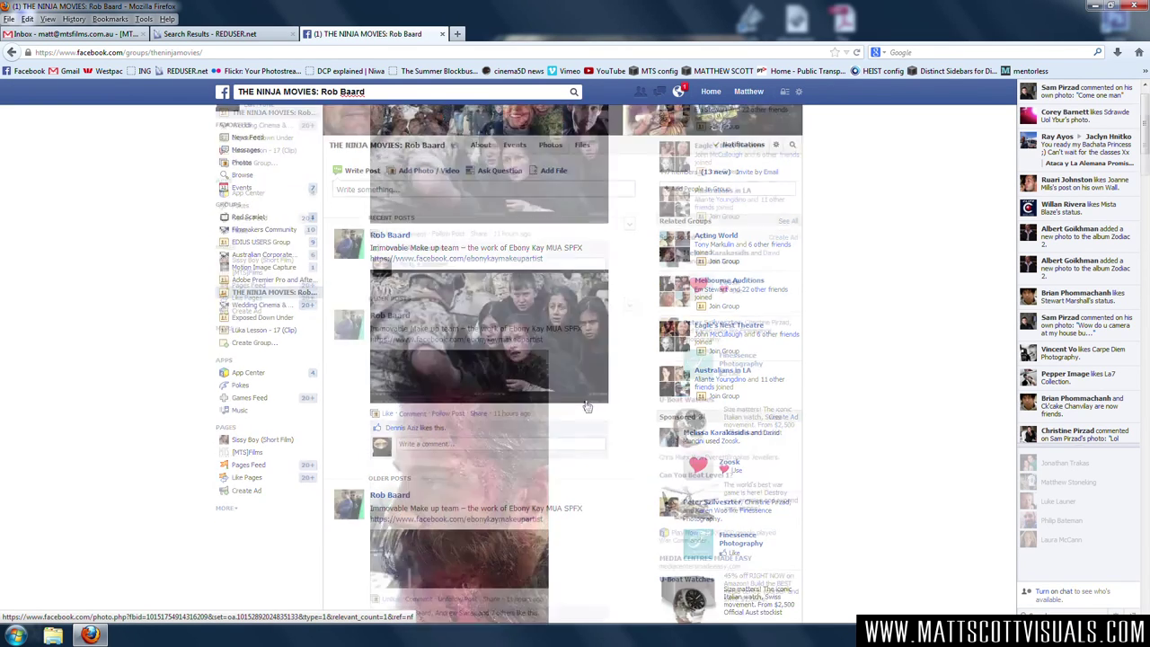
{"action": "scroll", "coordinate": [588, 414], "scroll_direction": "down", "scroll_amount": 8}
{"action": "scroll", "coordinate": [586, 414], "scroll_direction": "up", "scroll_amount": 13}
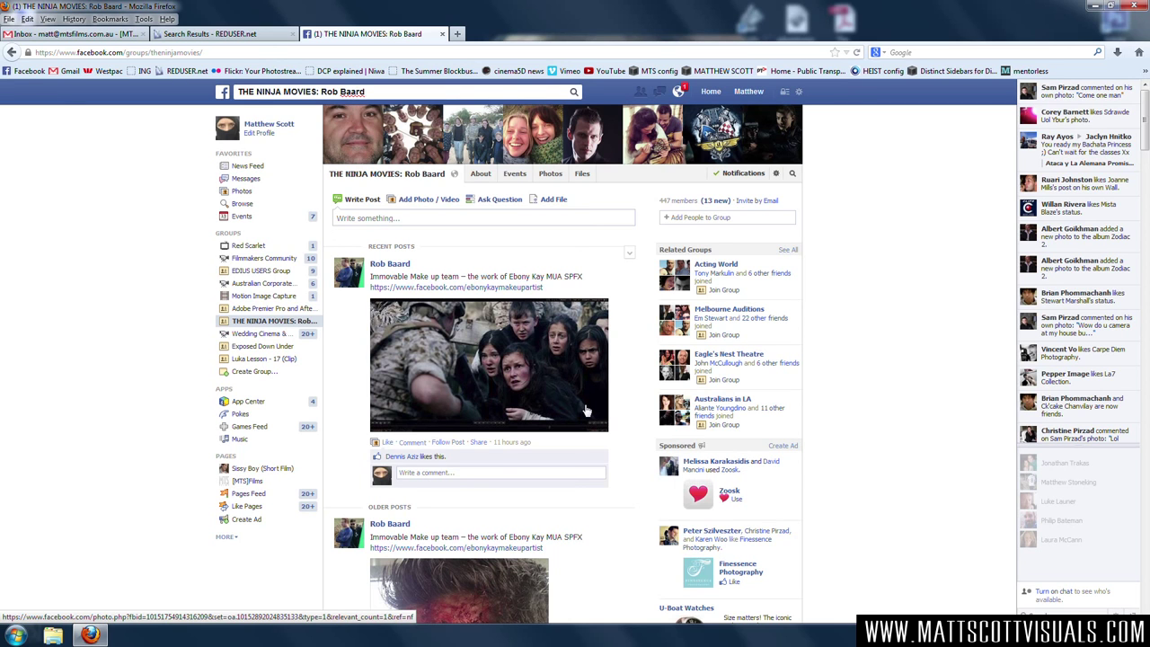
{"action": "scroll", "coordinate": [567, 421], "scroll_direction": "down", "scroll_amount": 5}
{"action": "scroll", "coordinate": [567, 420], "scroll_direction": "down", "scroll_amount": 15}
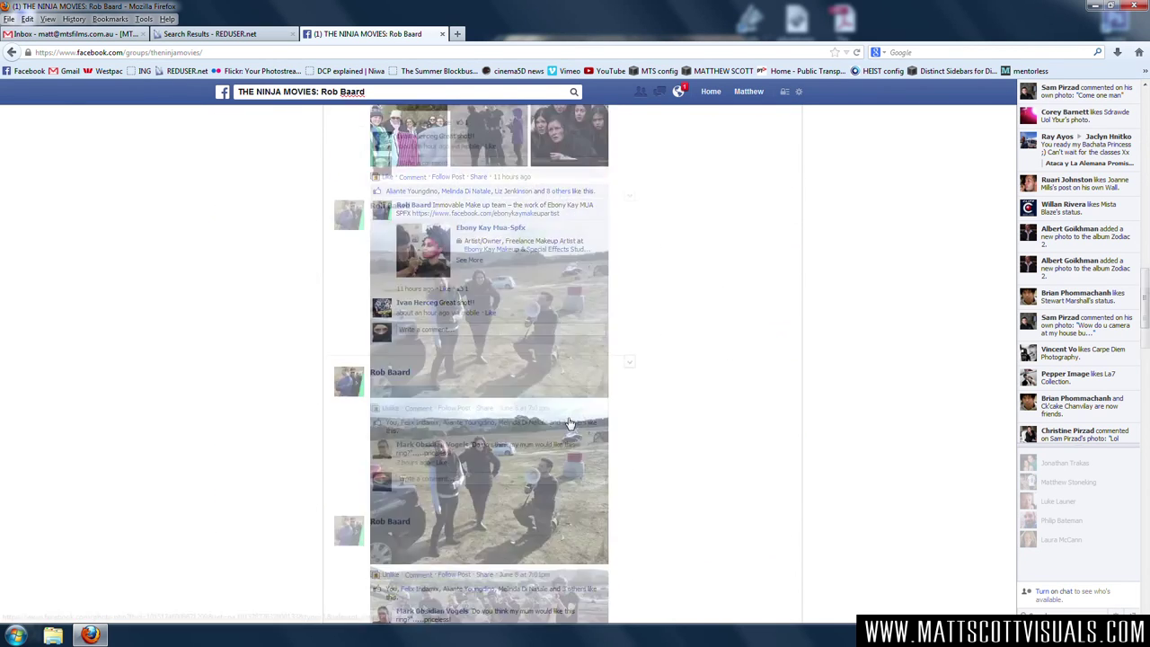
{"action": "scroll", "coordinate": [567, 420], "scroll_direction": "down", "scroll_amount": 15}
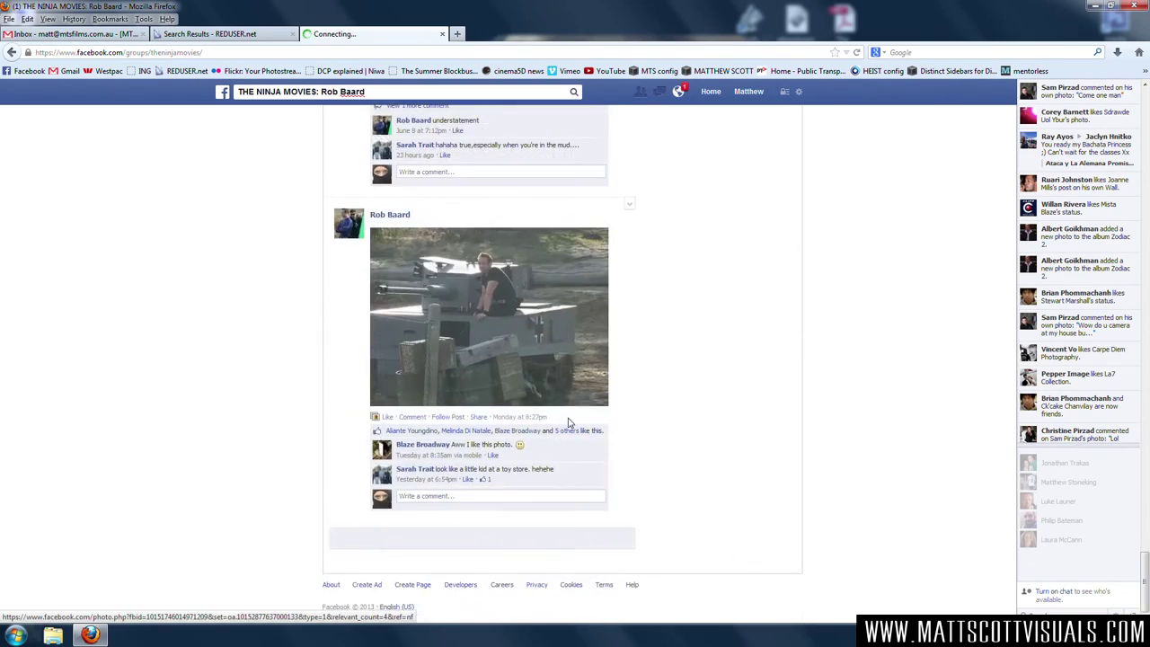
{"action": "scroll", "coordinate": [569, 424], "scroll_direction": "down", "scroll_amount": 15}
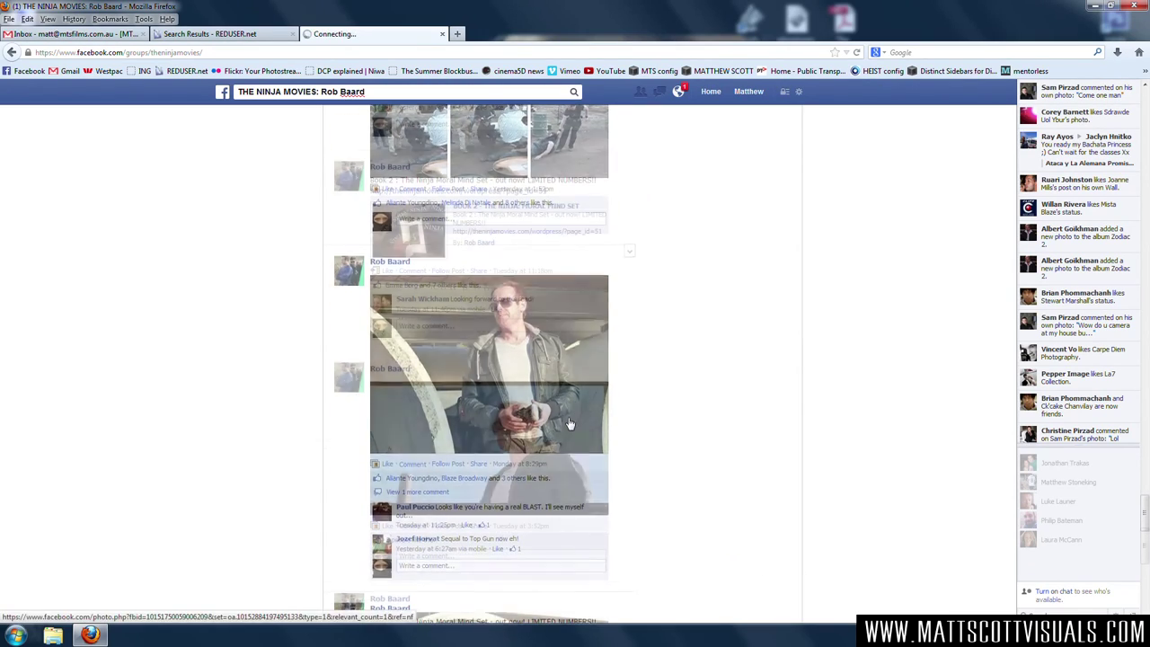
{"action": "scroll", "coordinate": [569, 423], "scroll_direction": "down", "scroll_amount": 15}
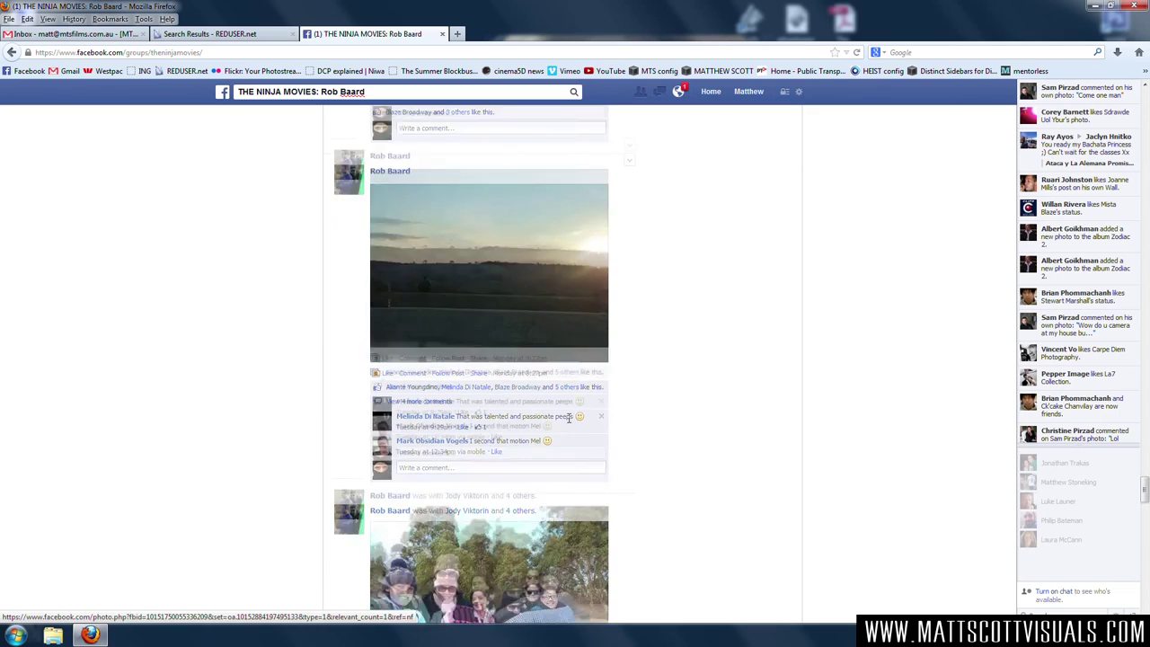
{"action": "scroll", "coordinate": [569, 420], "scroll_direction": "down", "scroll_amount": 4}
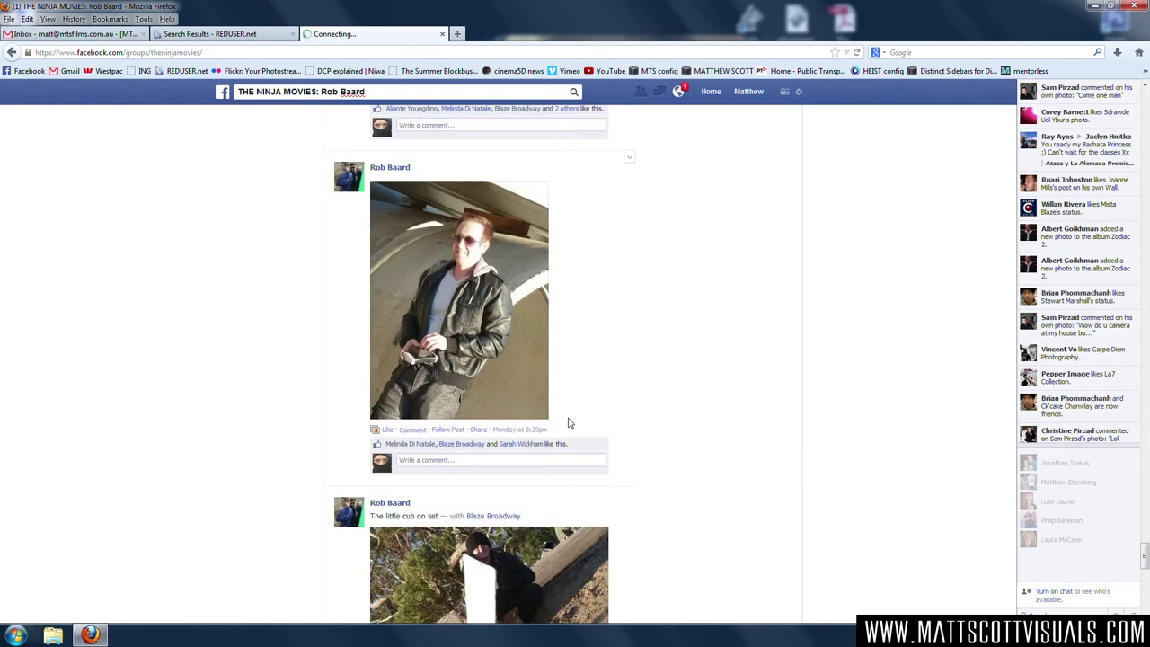
{"action": "scroll", "coordinate": [566, 409], "scroll_direction": "up", "scroll_amount": 5}
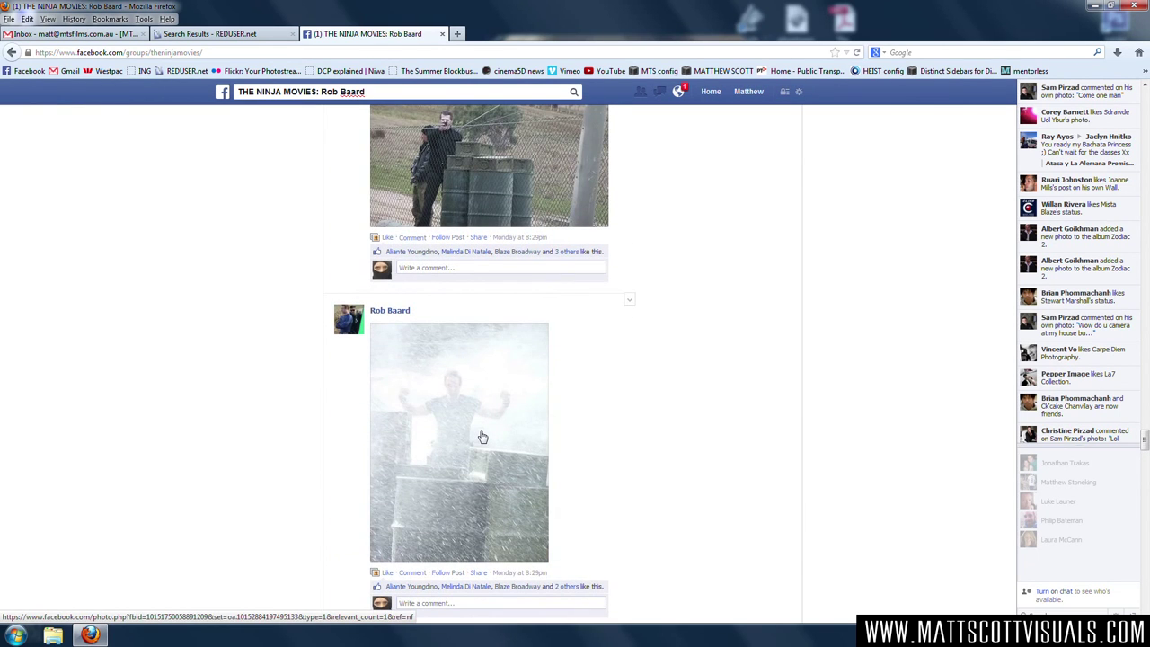